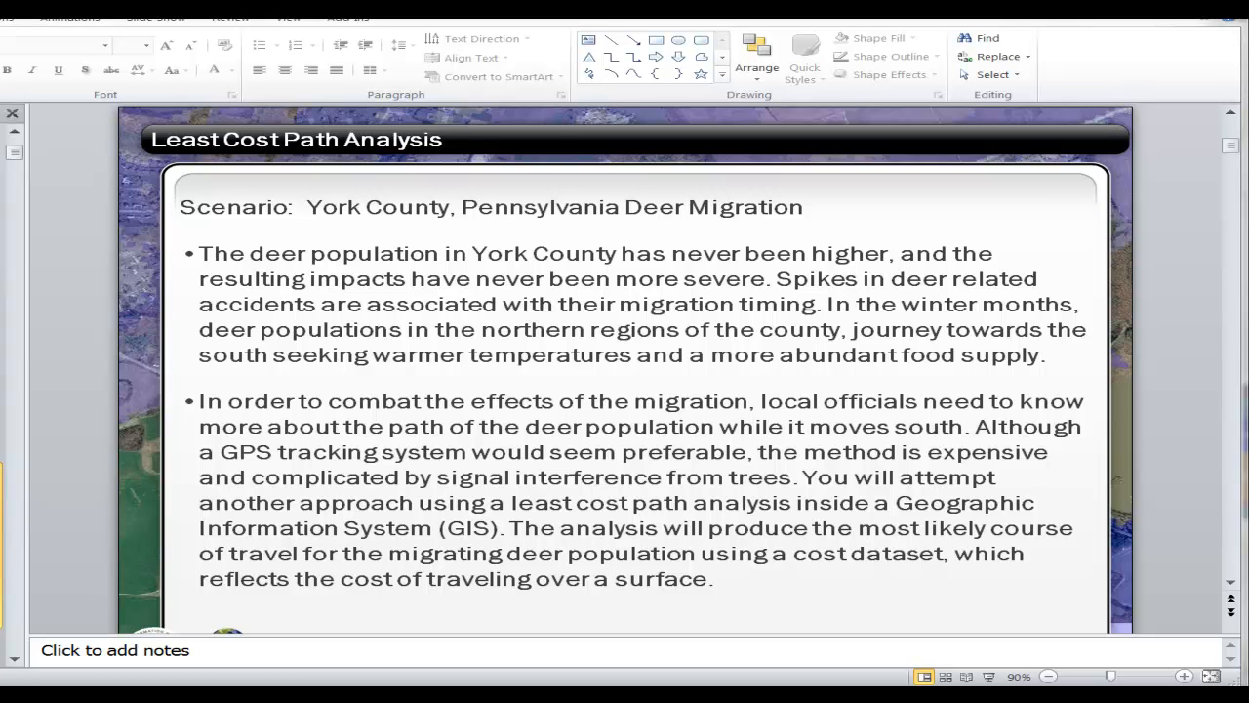
Read through the slides on the deer migration scenario, York County, travel costs and available data.
{"action": "key", "text": "Page_Down"}
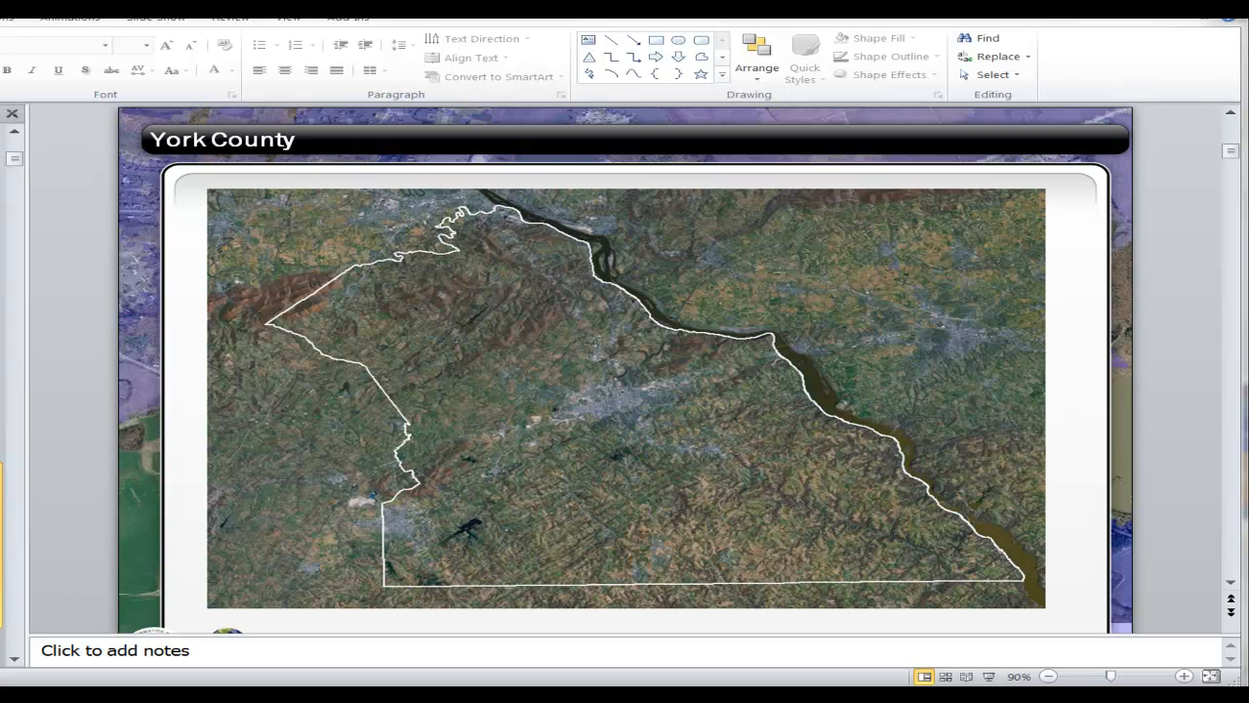
{"action": "key", "text": "Page_Down"}
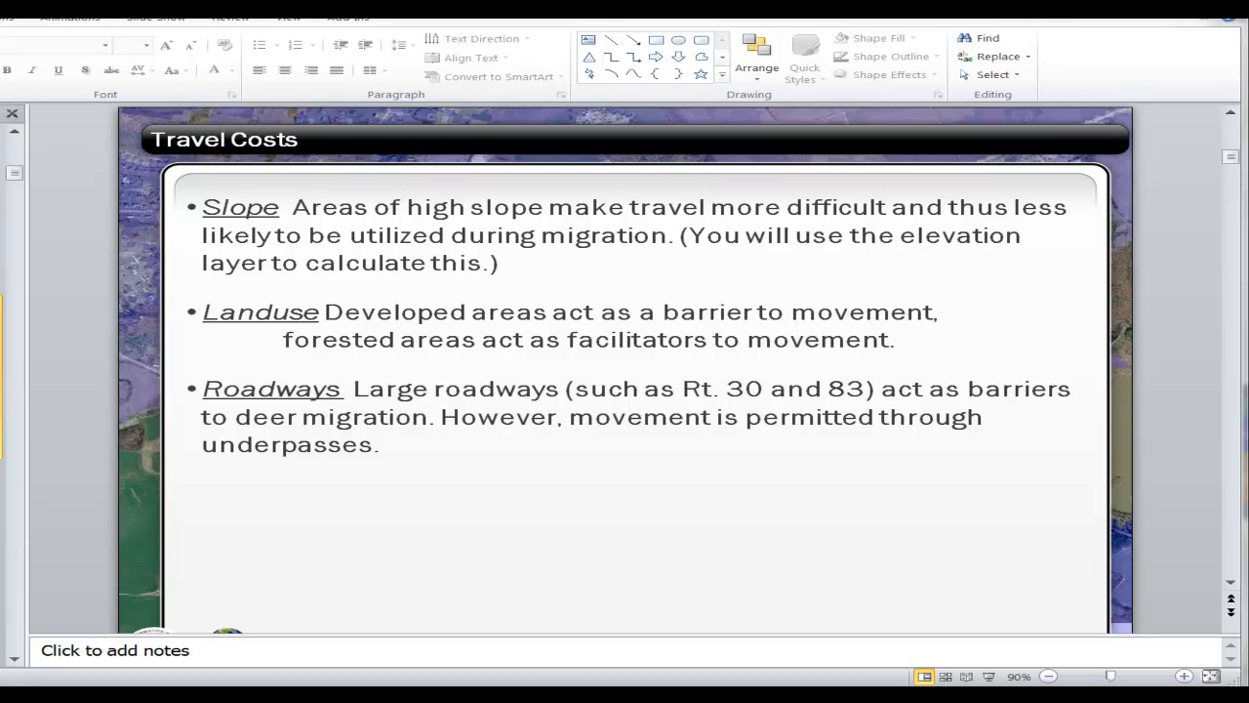
{"action": "key", "text": "Page_Down"}
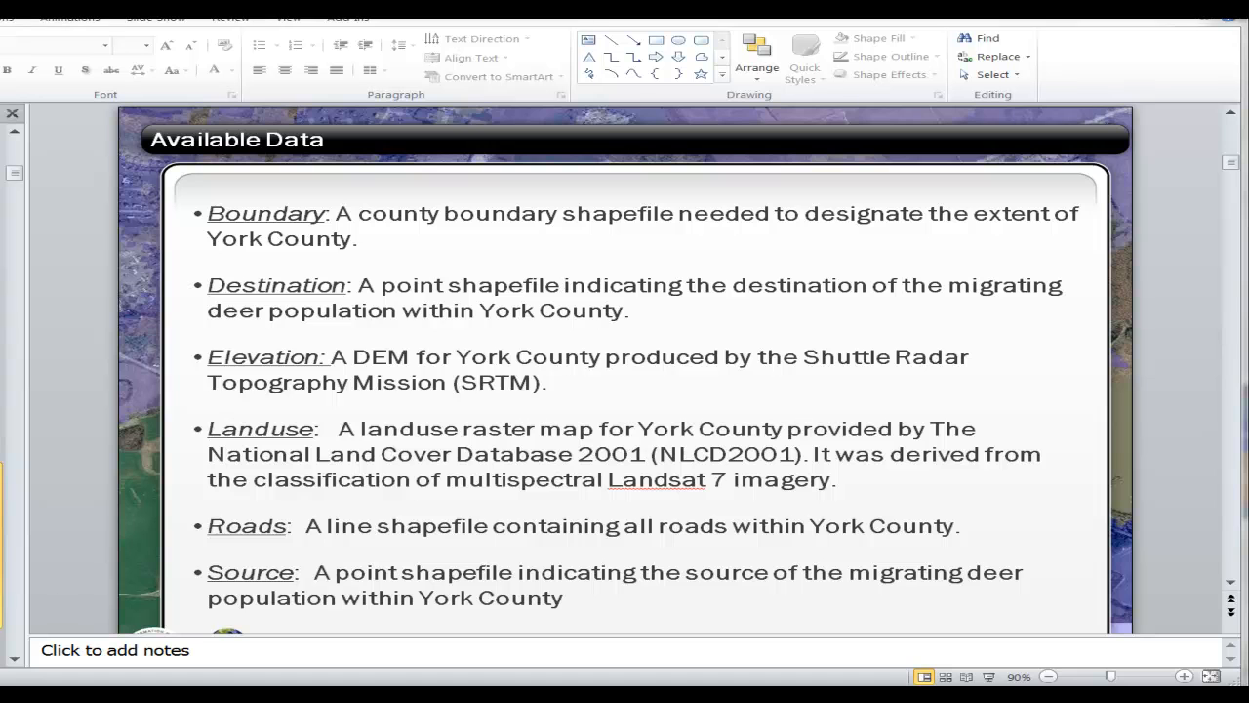
{"action": "key", "text": "Down"}
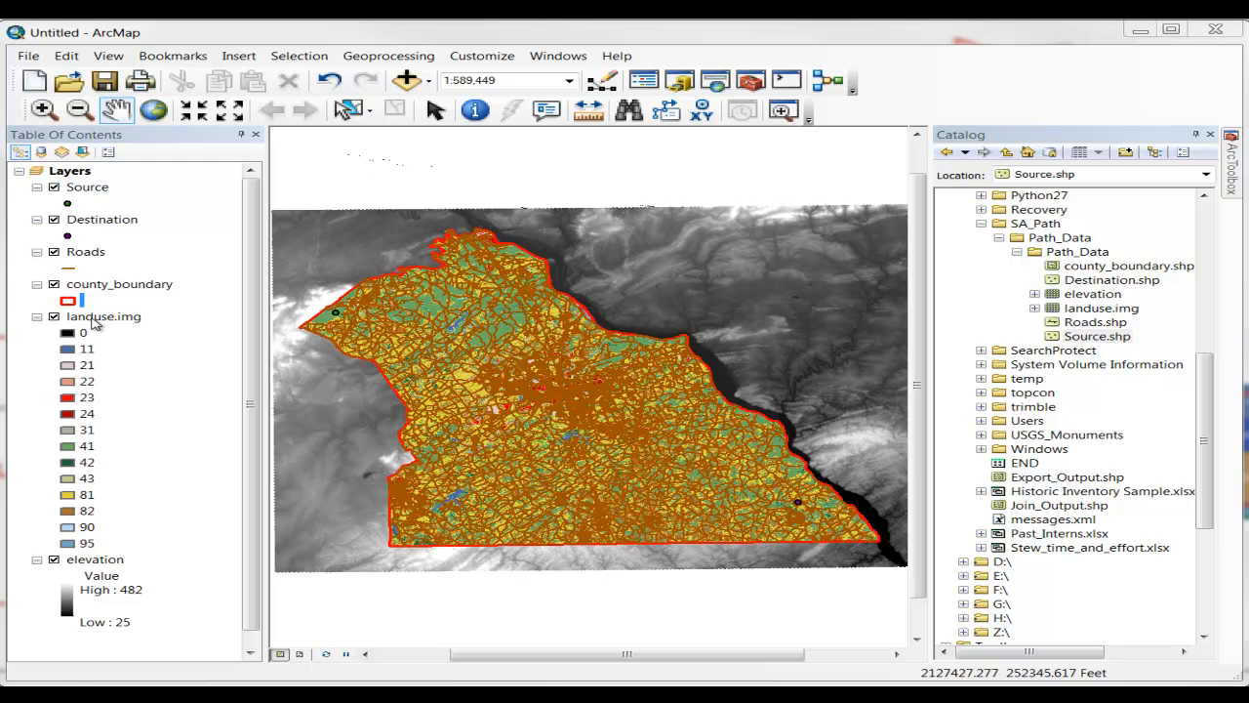
Toggle the Roads layer off and back on, and hide the landuse.img layer.
{"action": "left_click", "coordinate": [53, 252]}
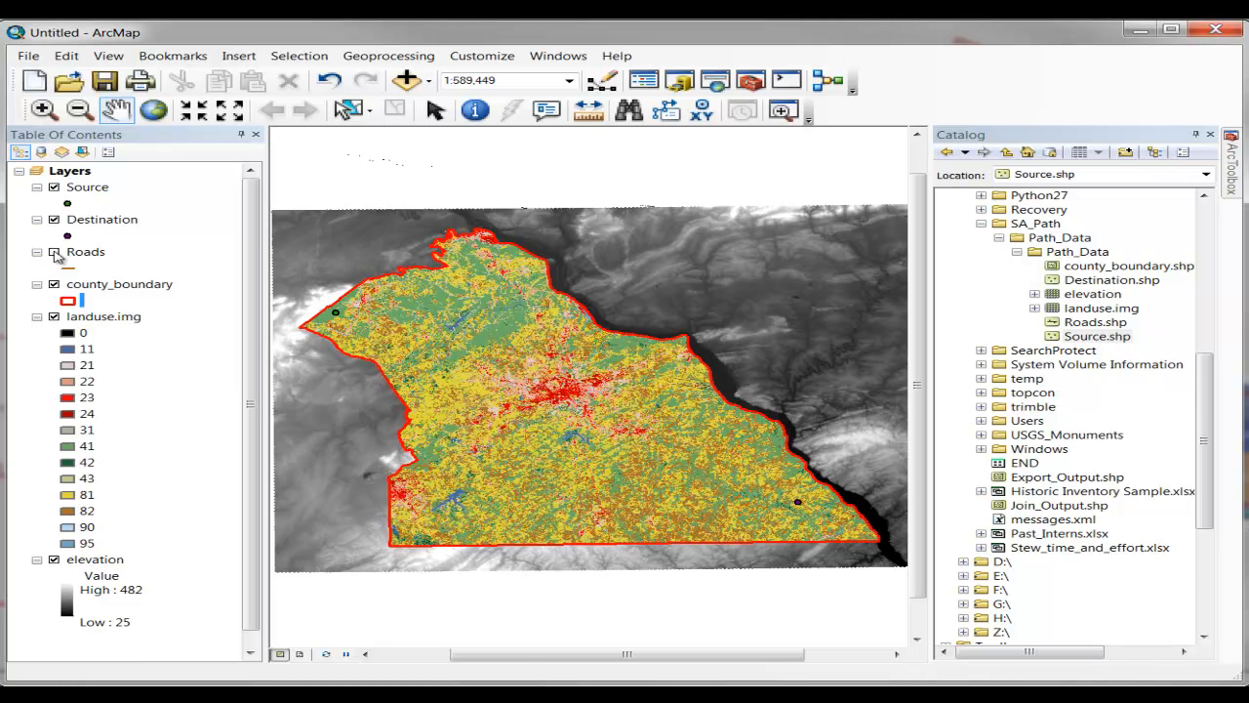
{"action": "left_click", "coordinate": [53, 252]}
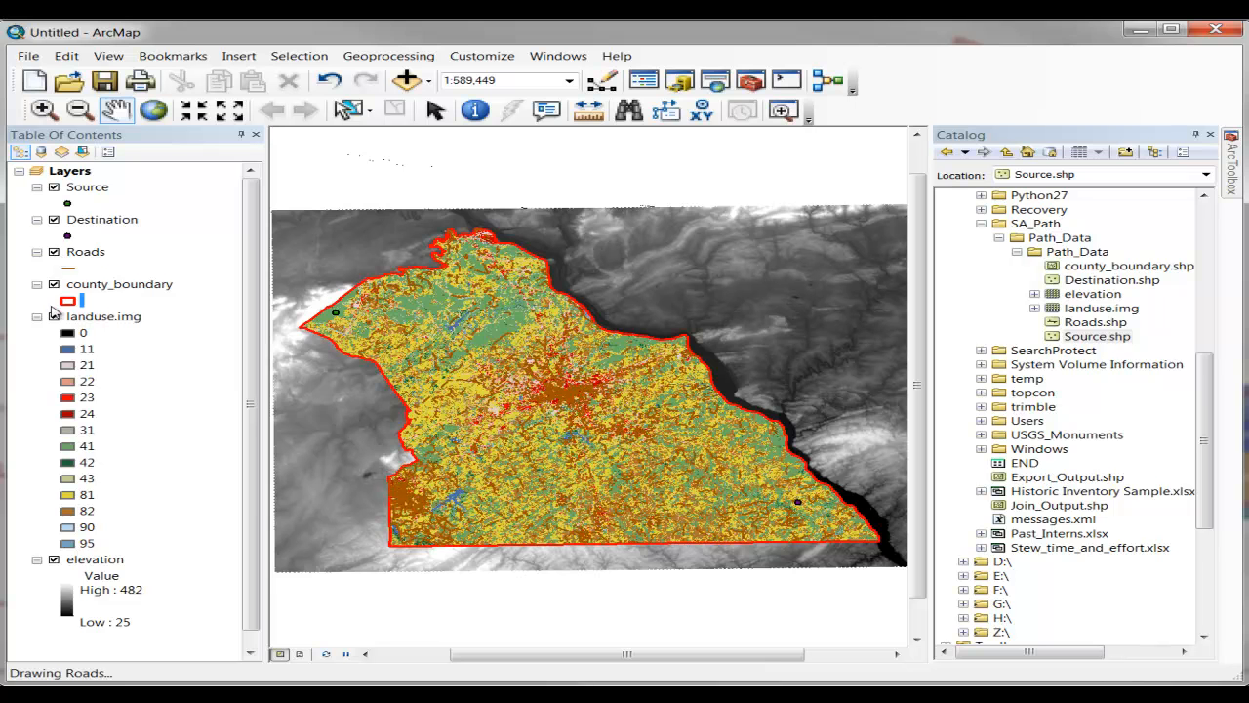
{"action": "left_click", "coordinate": [55, 317]}
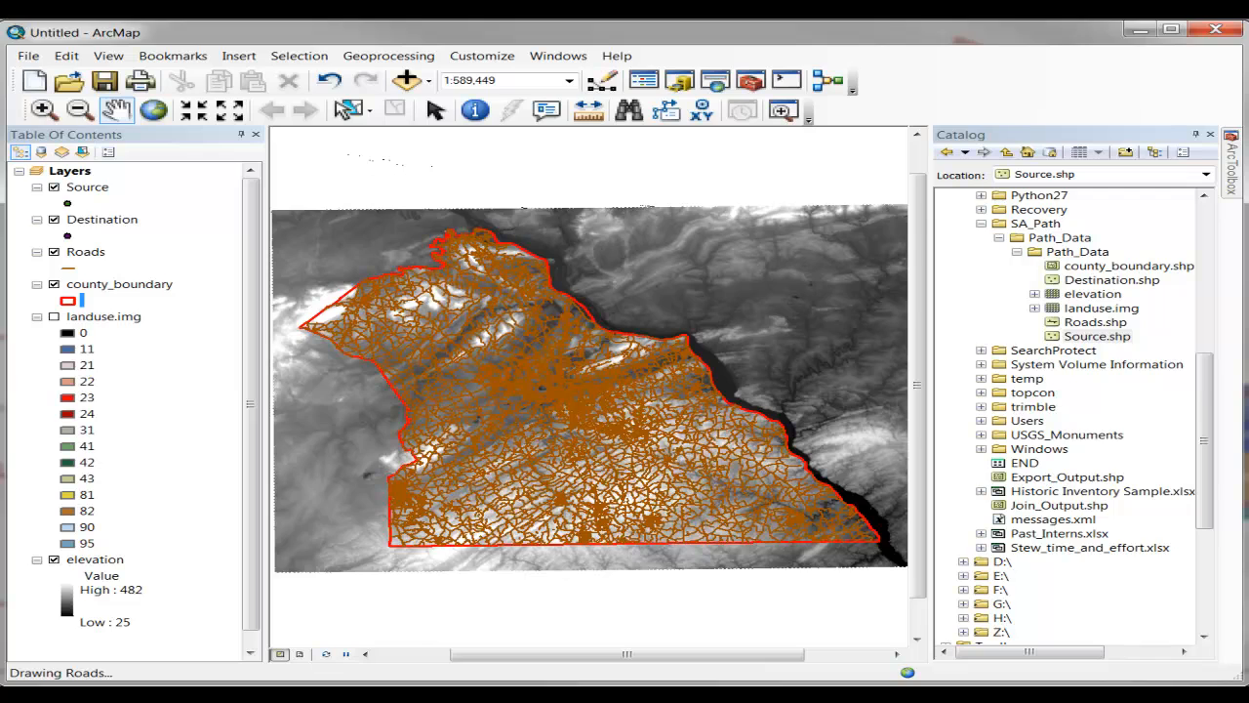
Switch to the PowerPoint presentation and read the Creating the Cost Dataset slide.
{"action": "key", "text": "alt+Tab"}
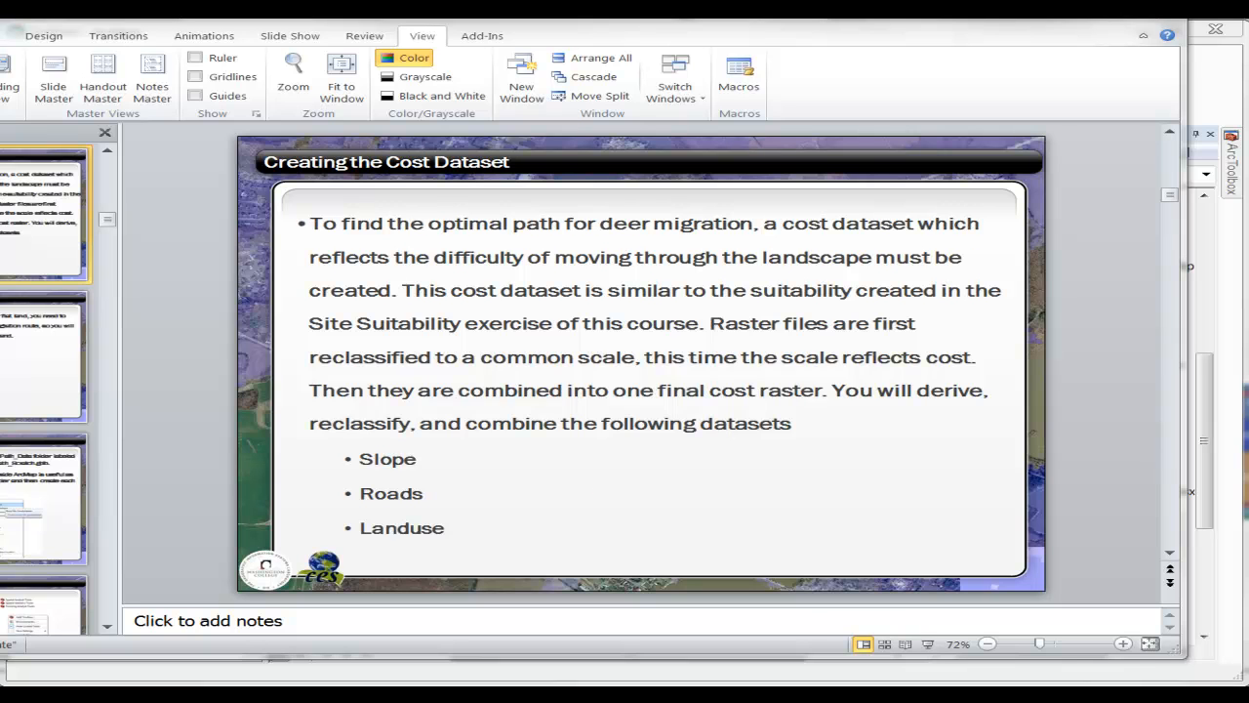
{"action": "key", "text": "Down"}
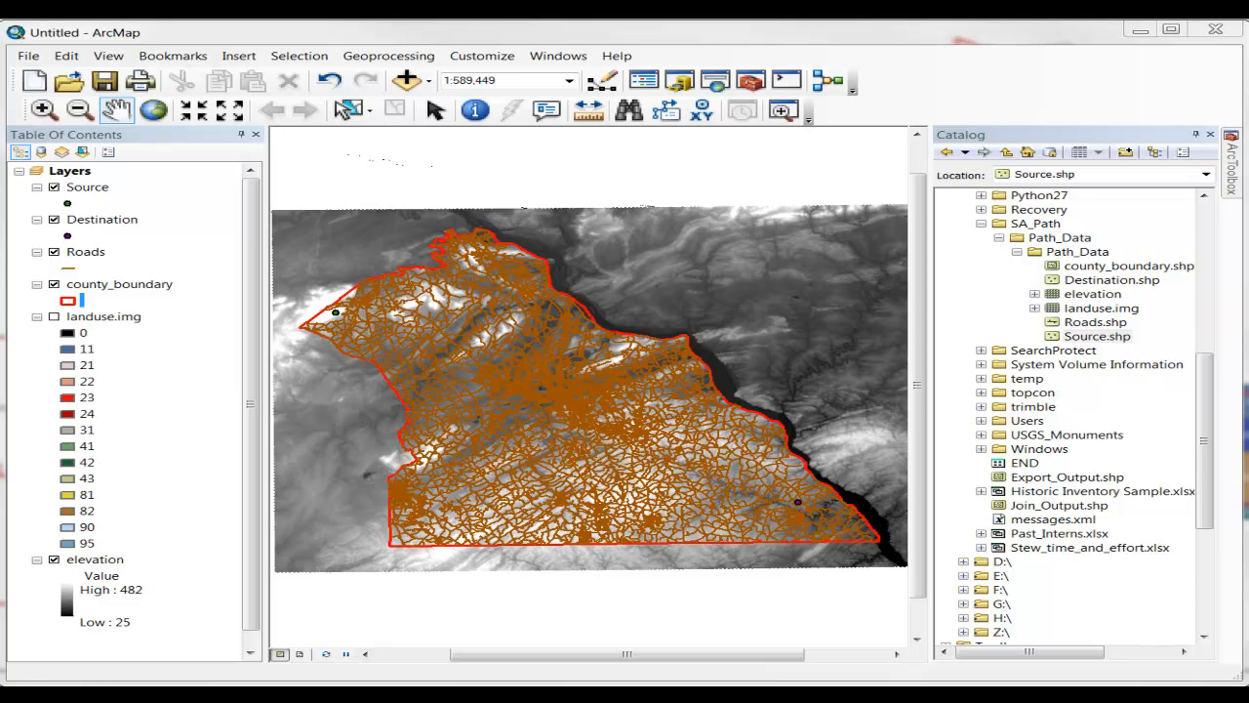
In ArcMap, create a new file geodatabase named Least_Cost_Path in the inner Path_Data folder.
{"action": "left_click", "coordinate": [1074, 252]}
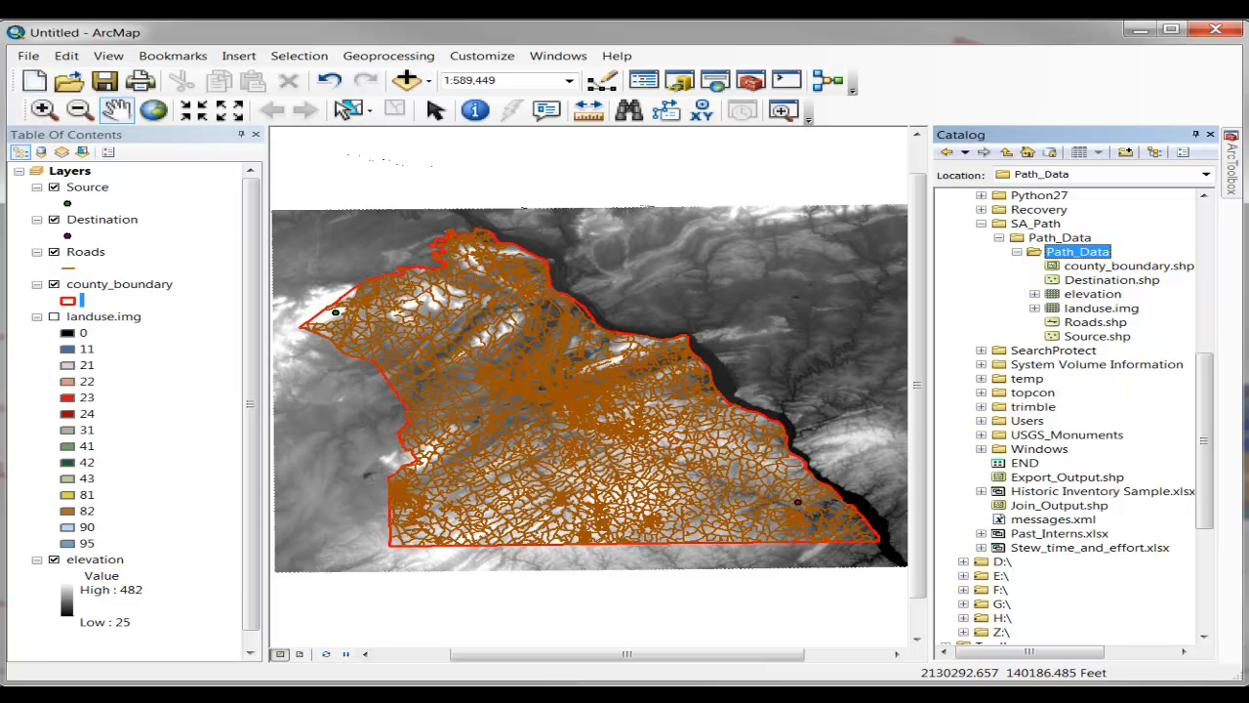
{"action": "right_click", "coordinate": [1064, 253]}
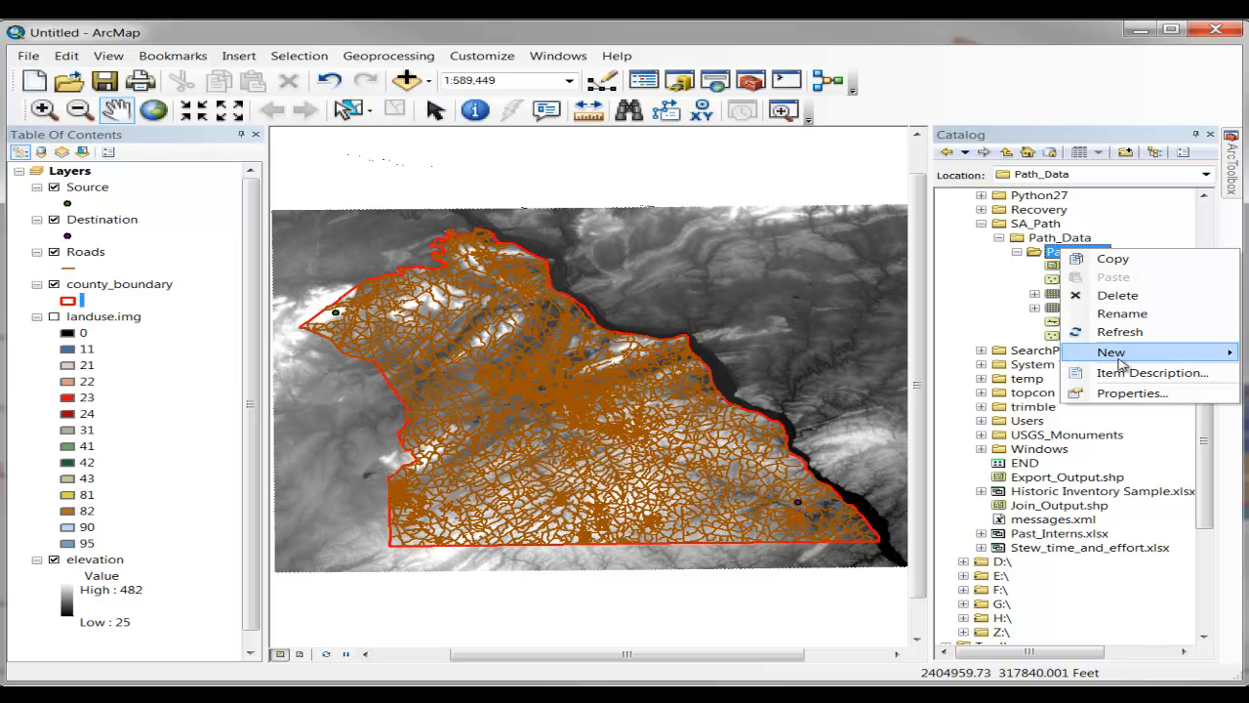
{"action": "mouse_move", "coordinate": [1120, 357]}
{"action": "left_click", "coordinate": [874, 370]}
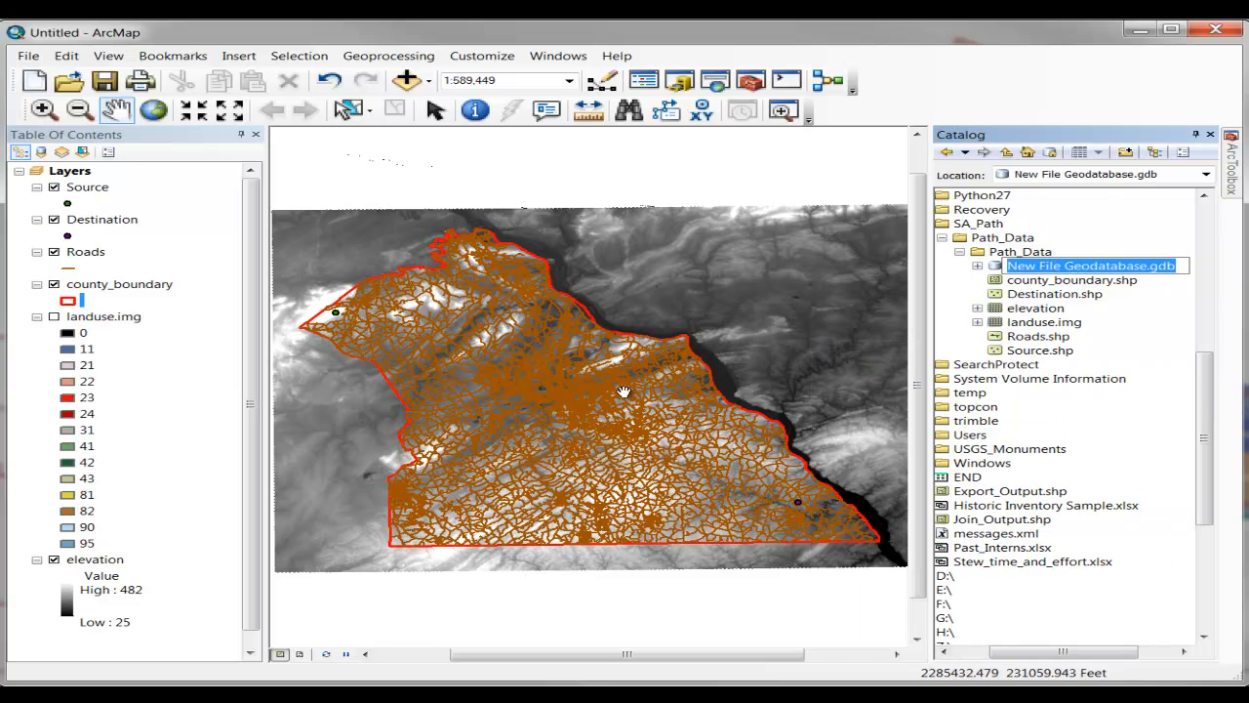
{"action": "type", "text": "Least_"}
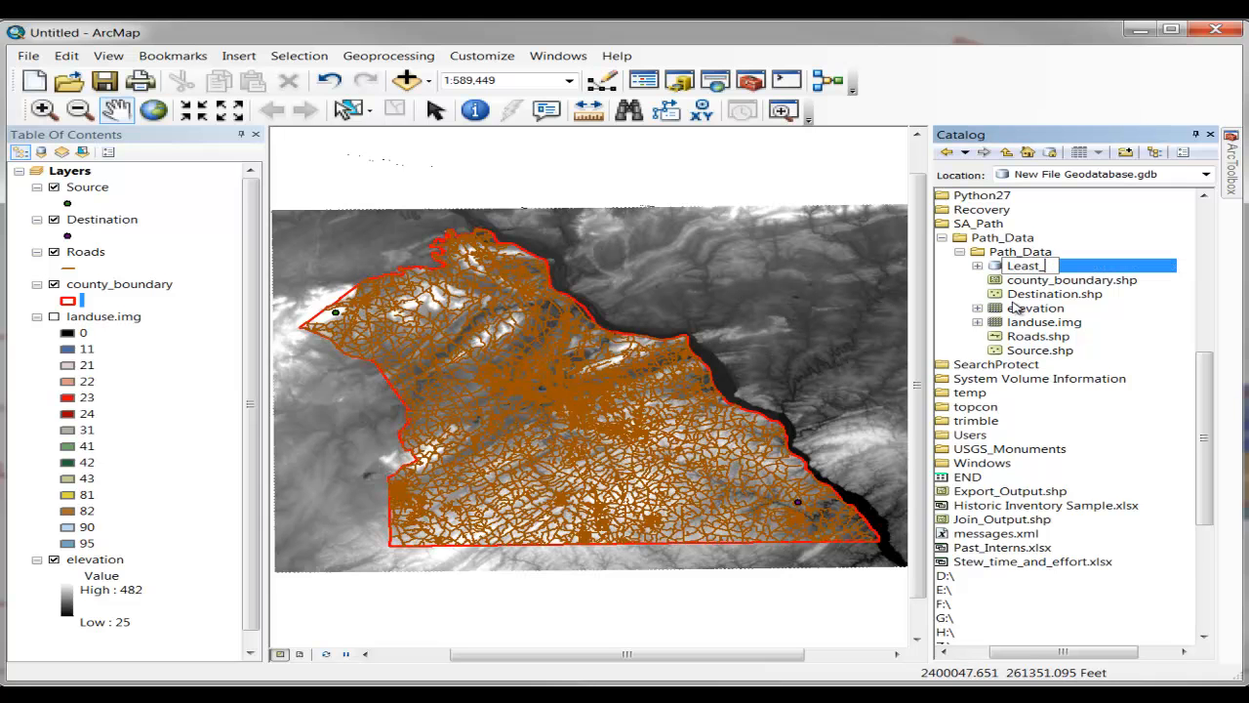
{"action": "type", "text": "Cost_Path"}
{"action": "key", "text": "Return"}
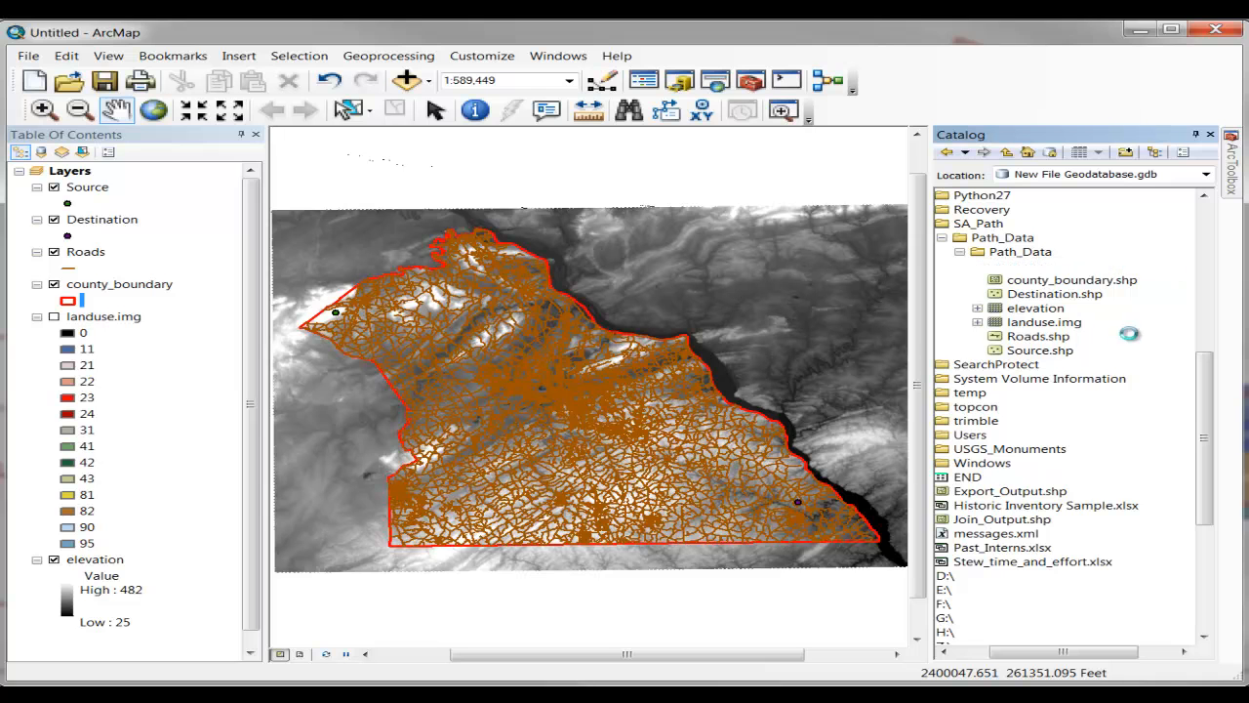
Create a second file geodatabase named Least_Cost_Path_Scratch in the same Path_Data folder.
{"action": "left_click", "coordinate": [1018, 253]}
{"action": "right_click", "coordinate": [1018, 255]}
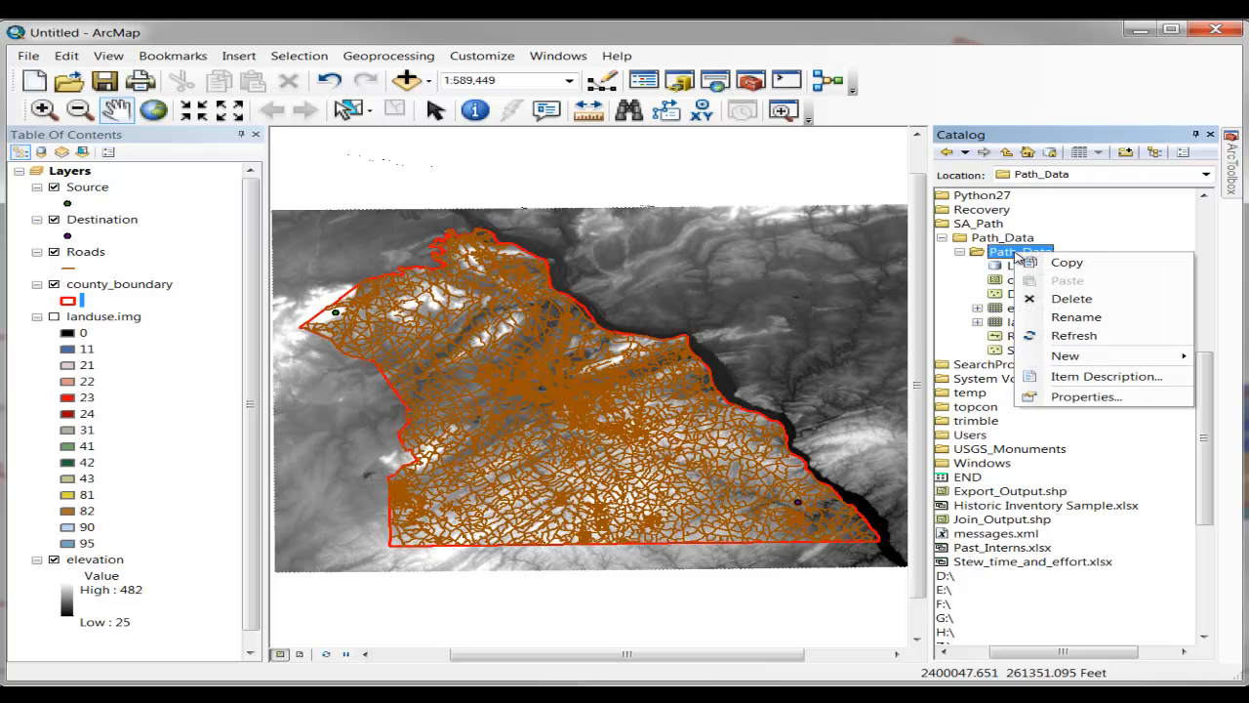
{"action": "mouse_move", "coordinate": [1064, 357]}
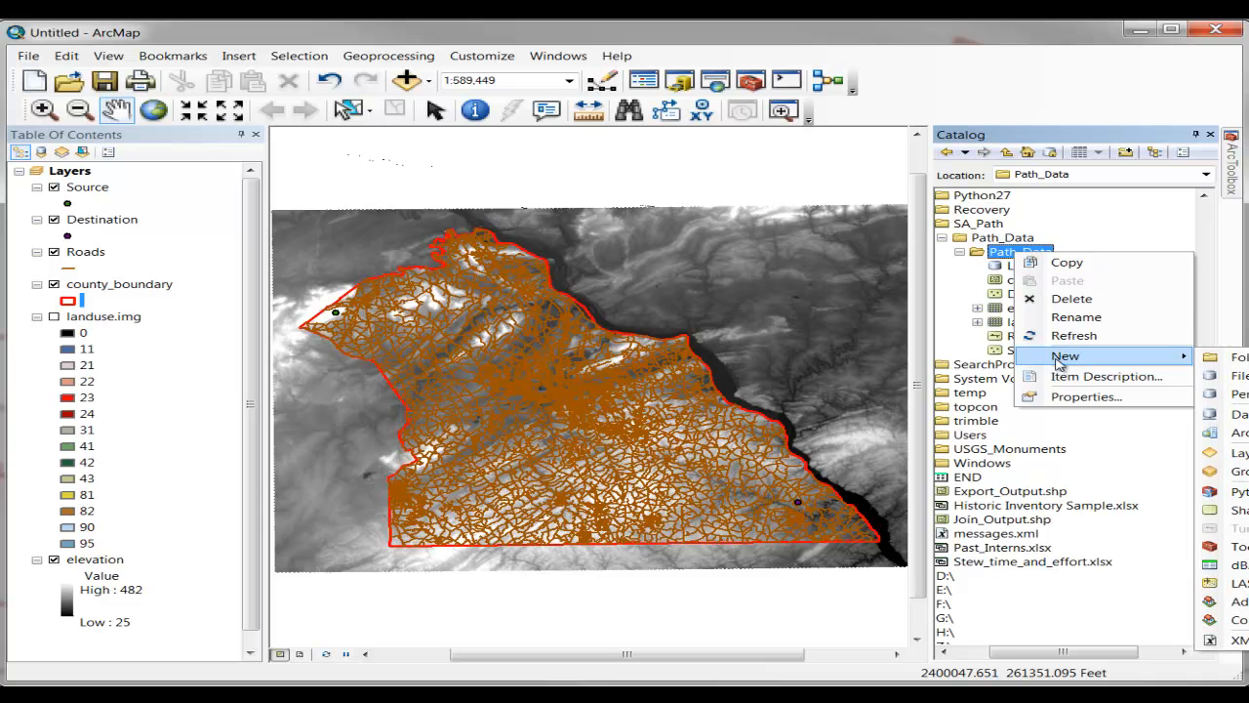
{"action": "left_click", "coordinate": [1234, 376]}
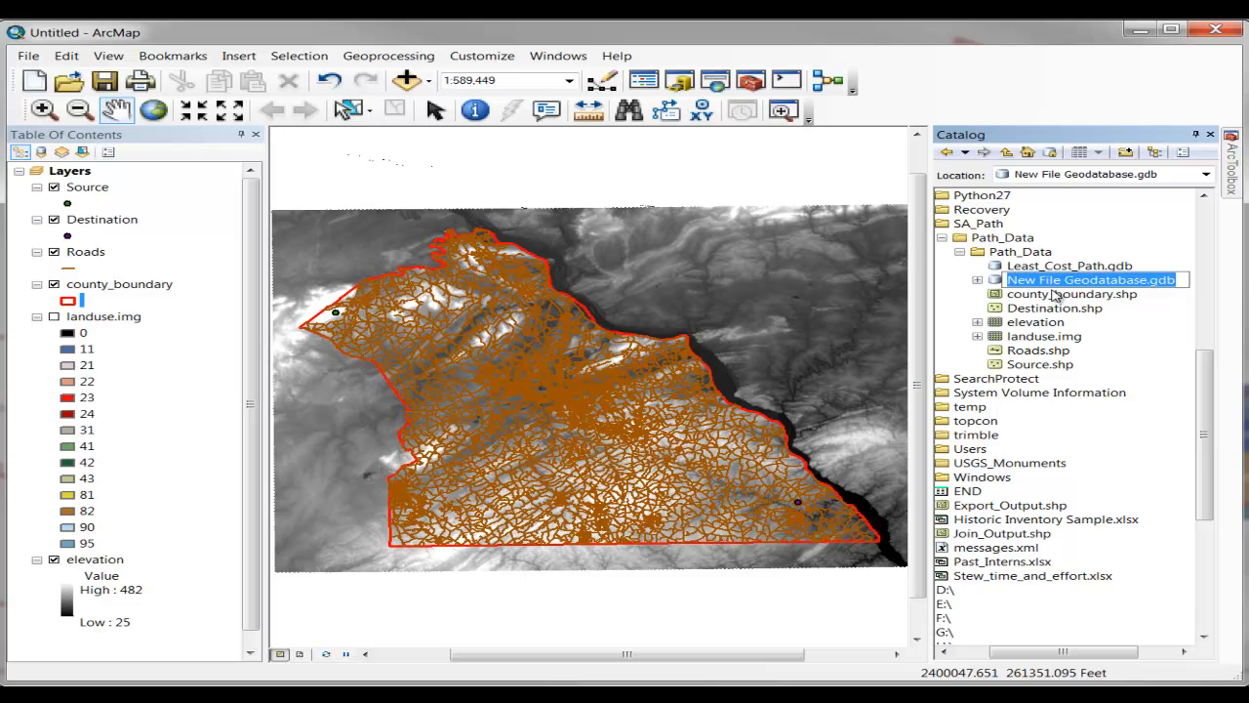
{"action": "type", "text": "Least_Cost_Path_Scratch"}
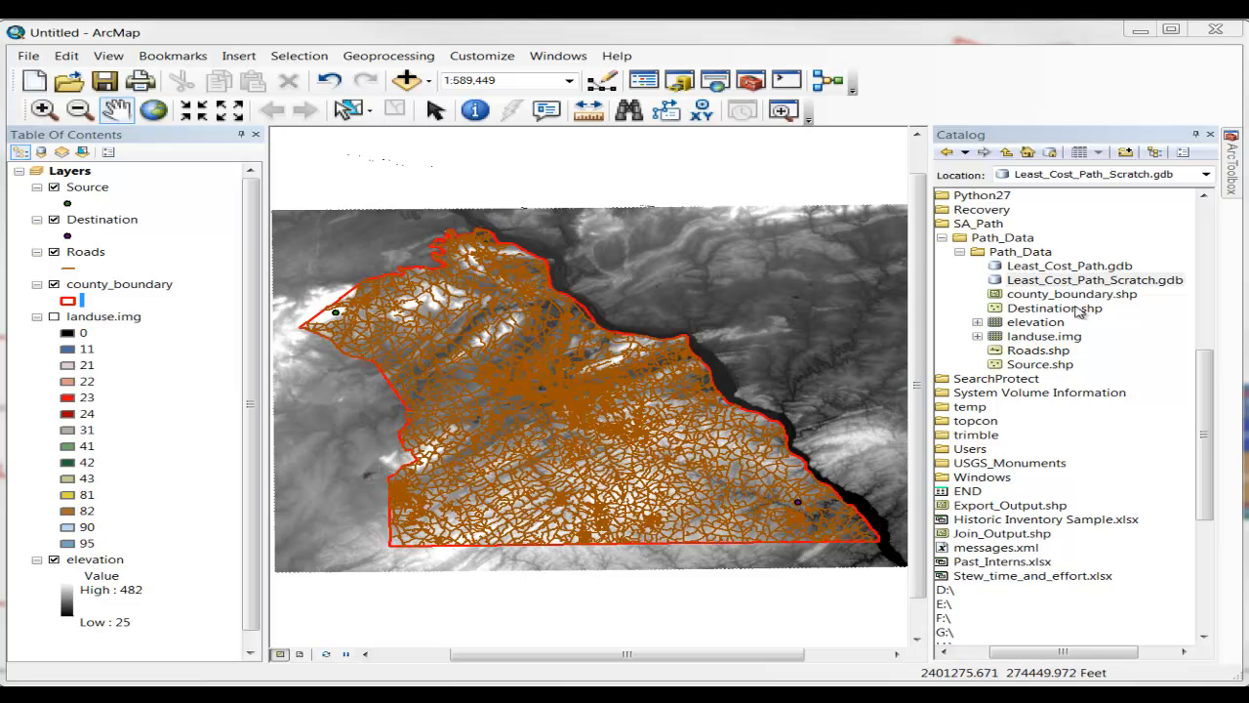
{"action": "left_click", "coordinate": [1142, 282]}
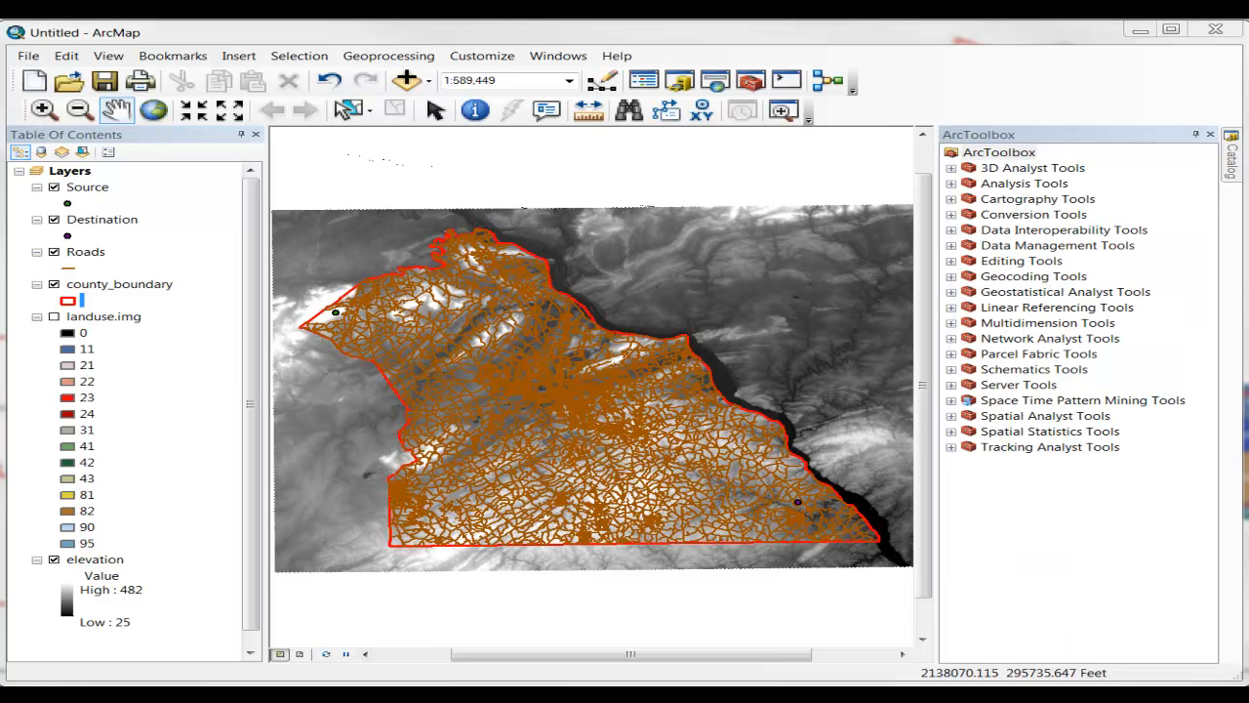
Create a new toolbox named LeastCostPath in the Path_Data folder and add it to ArcToolbox.
{"action": "right_click", "coordinate": [1023, 515]}
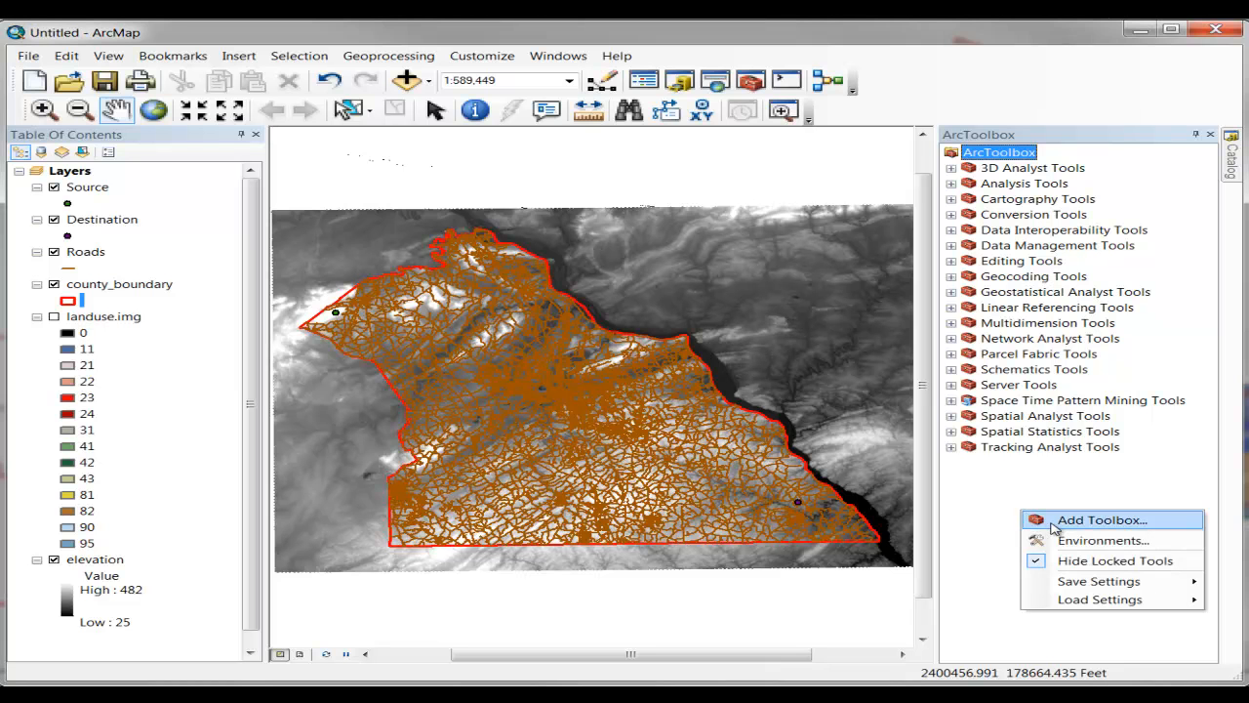
{"action": "left_click", "coordinate": [1042, 519]}
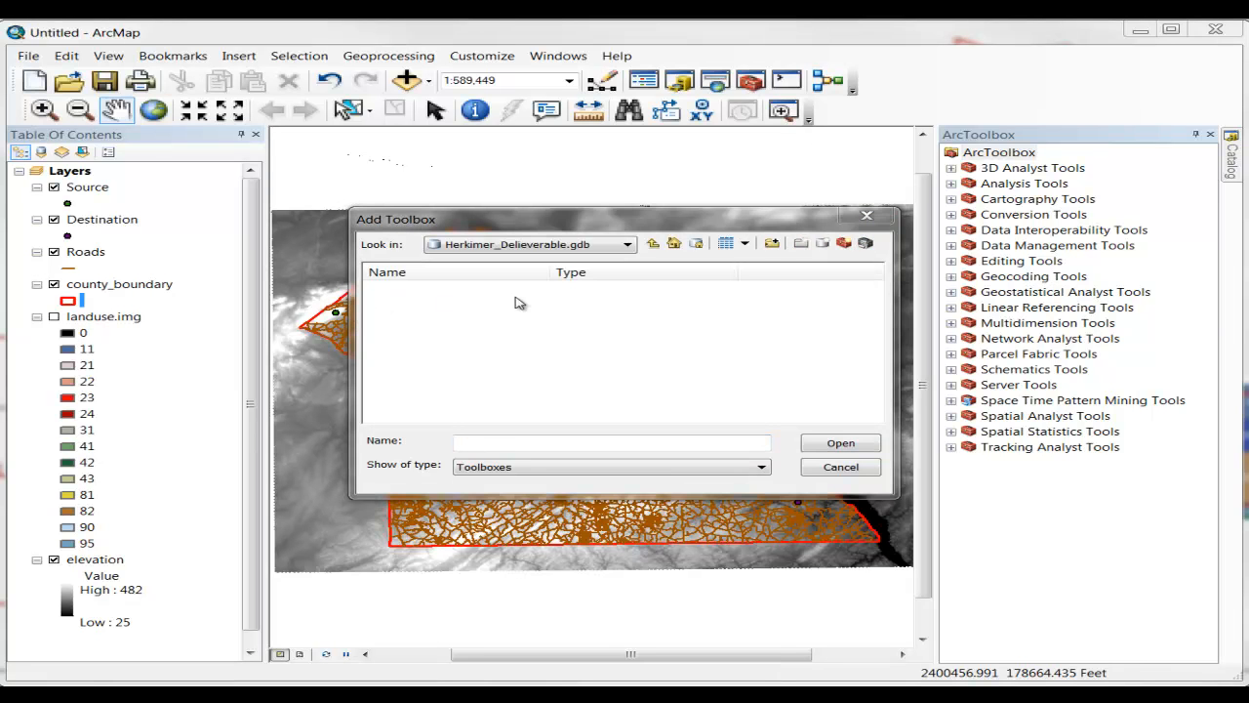
{"action": "left_click", "coordinate": [845, 245]}
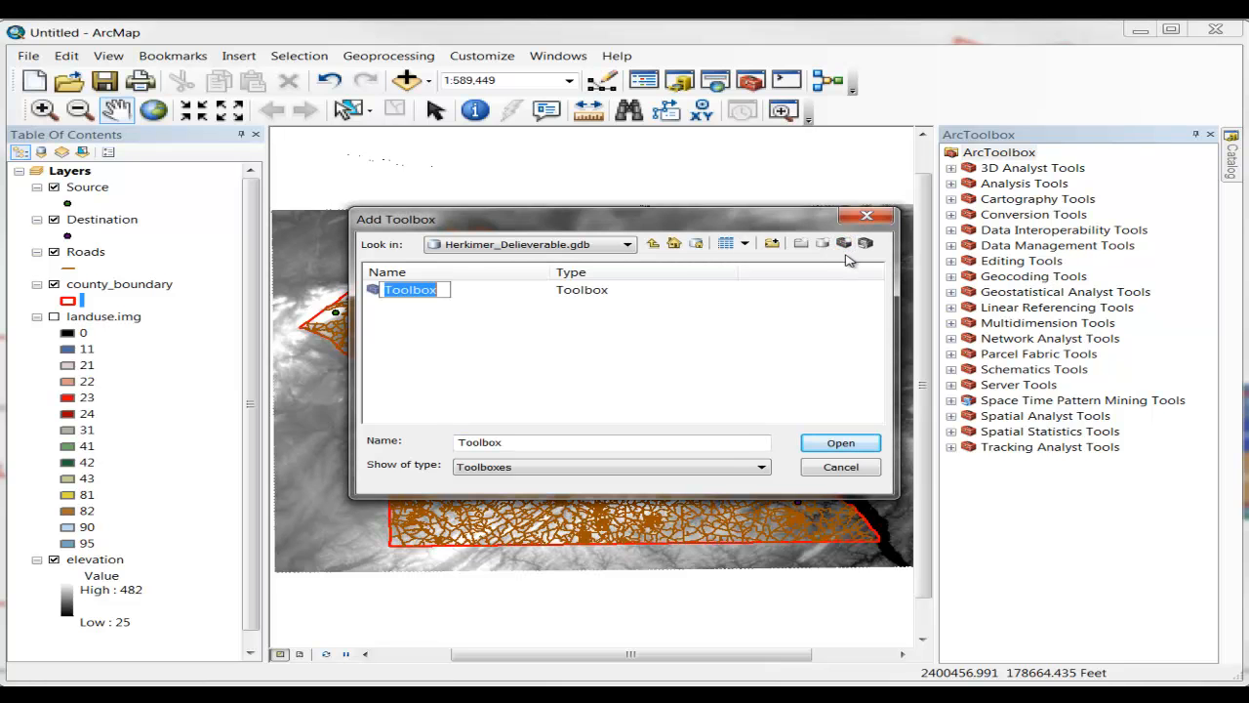
{"action": "left_click", "coordinate": [652, 243]}
{"action": "left_click", "coordinate": [653, 243]}
{"action": "left_click", "coordinate": [653, 243]}
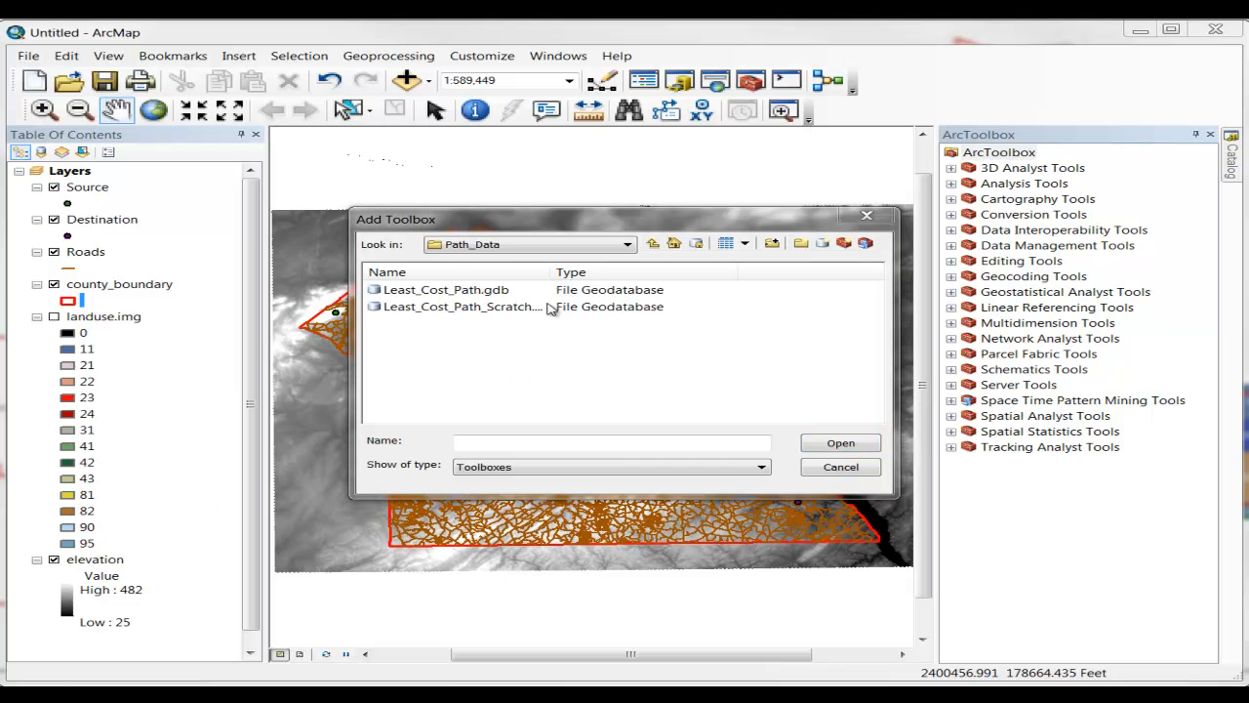
{"action": "left_click", "coordinate": [844, 244]}
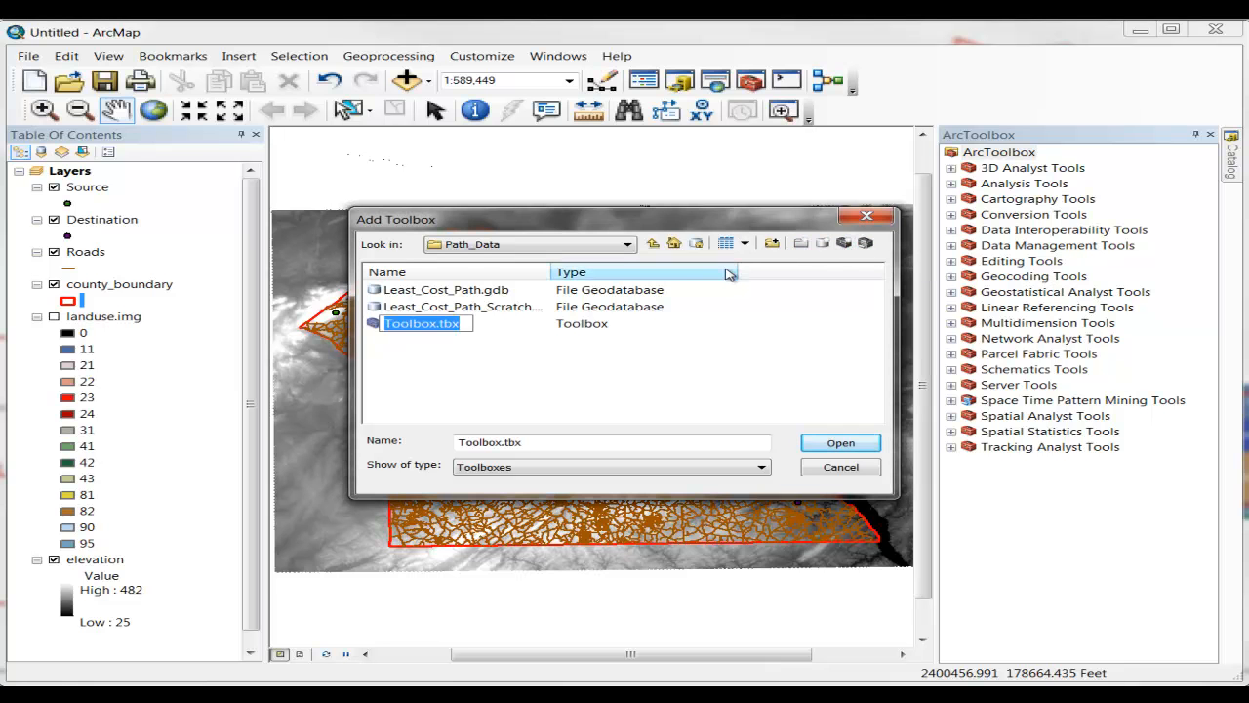
{"action": "type", "text": "LeastCostPath"}
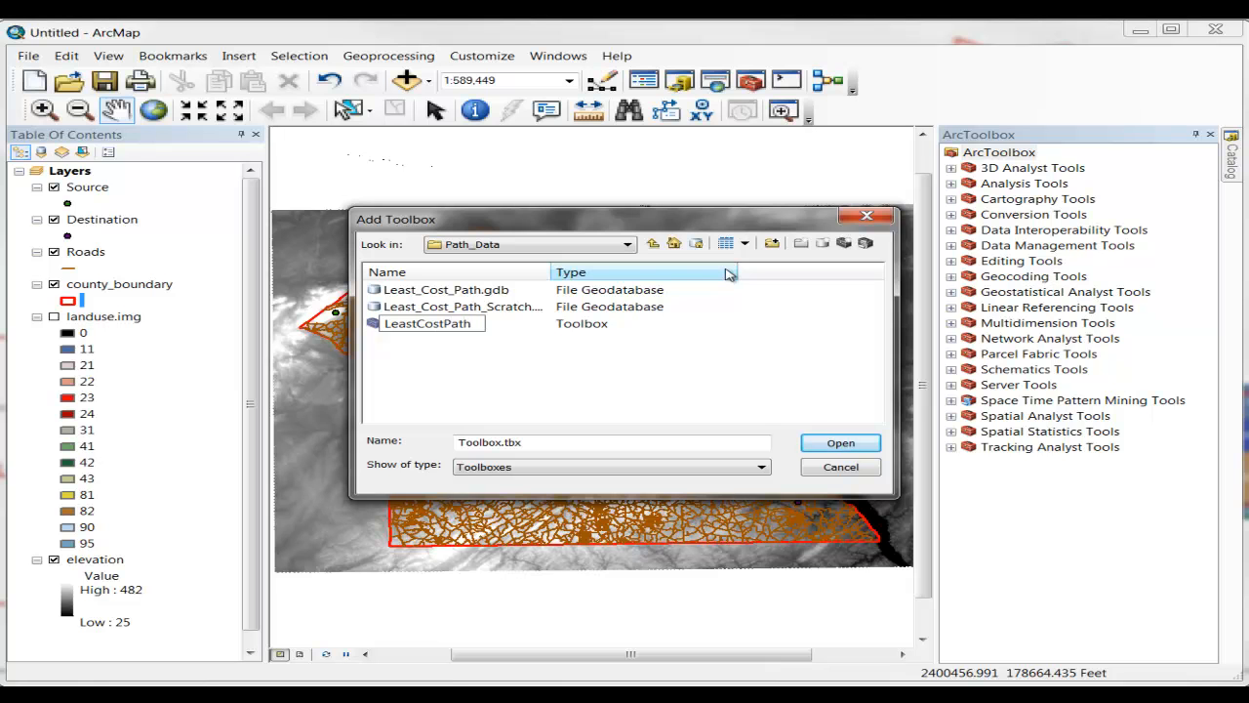
{"action": "left_click", "coordinate": [845, 445]}
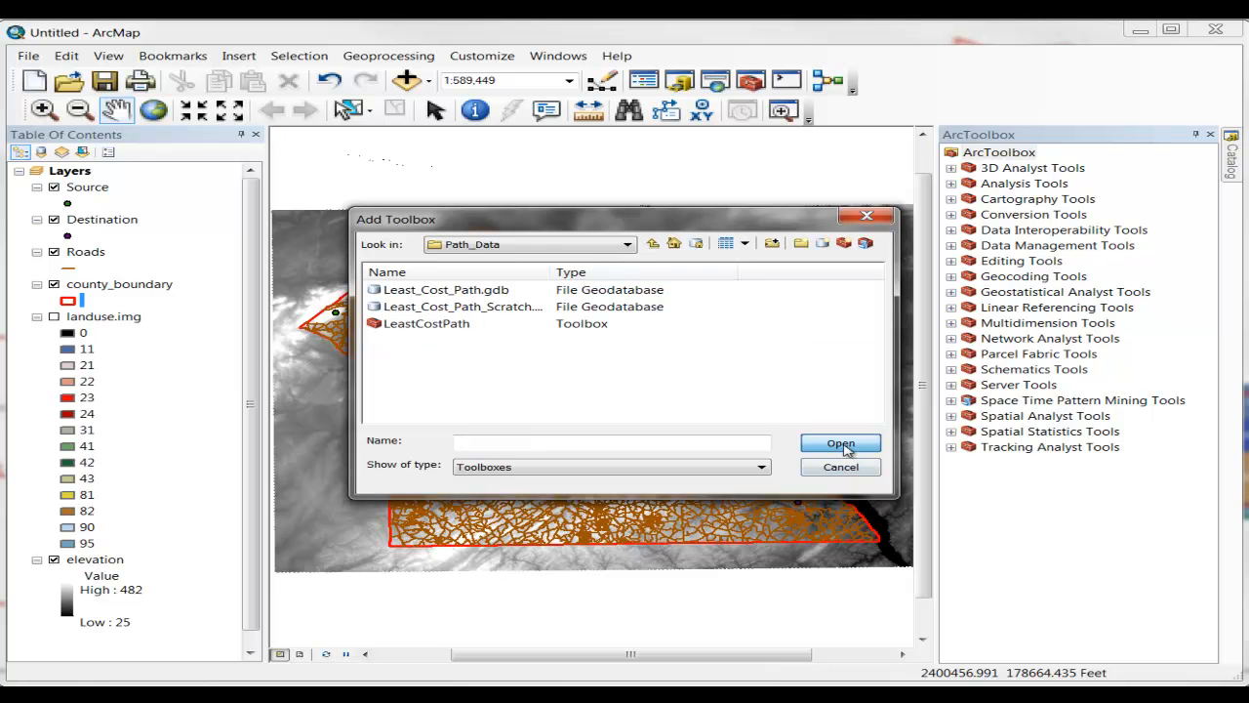
{"action": "left_click", "coordinate": [432, 327]}
{"action": "left_click", "coordinate": [825, 447]}
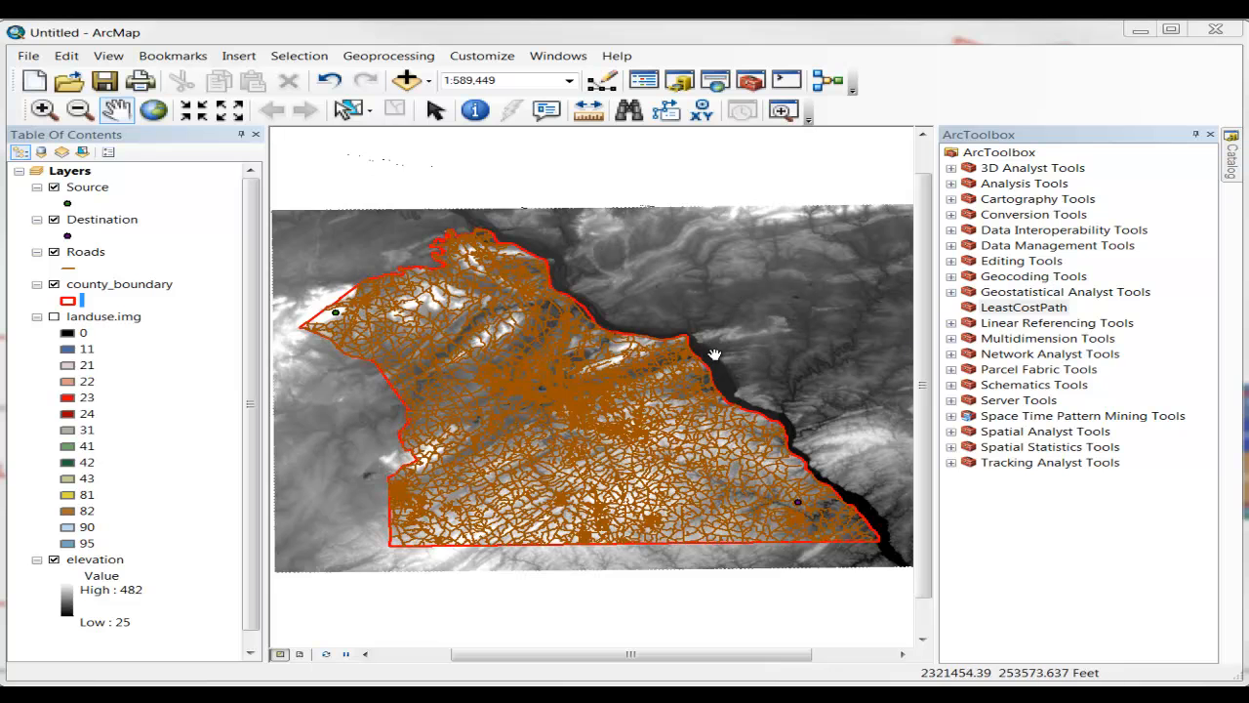
Create a new model in the LeastCostPath toolbox and save it under the name LeastCostPathRoueModel1.
{"action": "right_click", "coordinate": [1032, 310]}
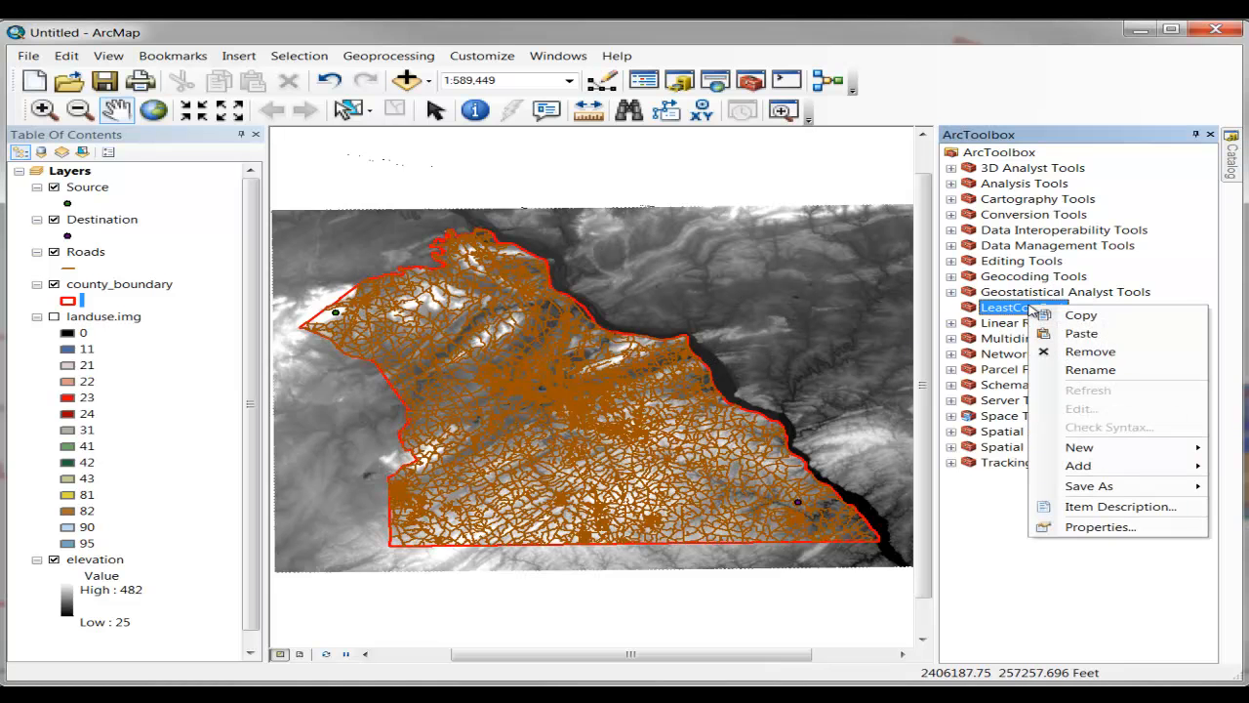
{"action": "mouse_move", "coordinate": [1101, 453]}
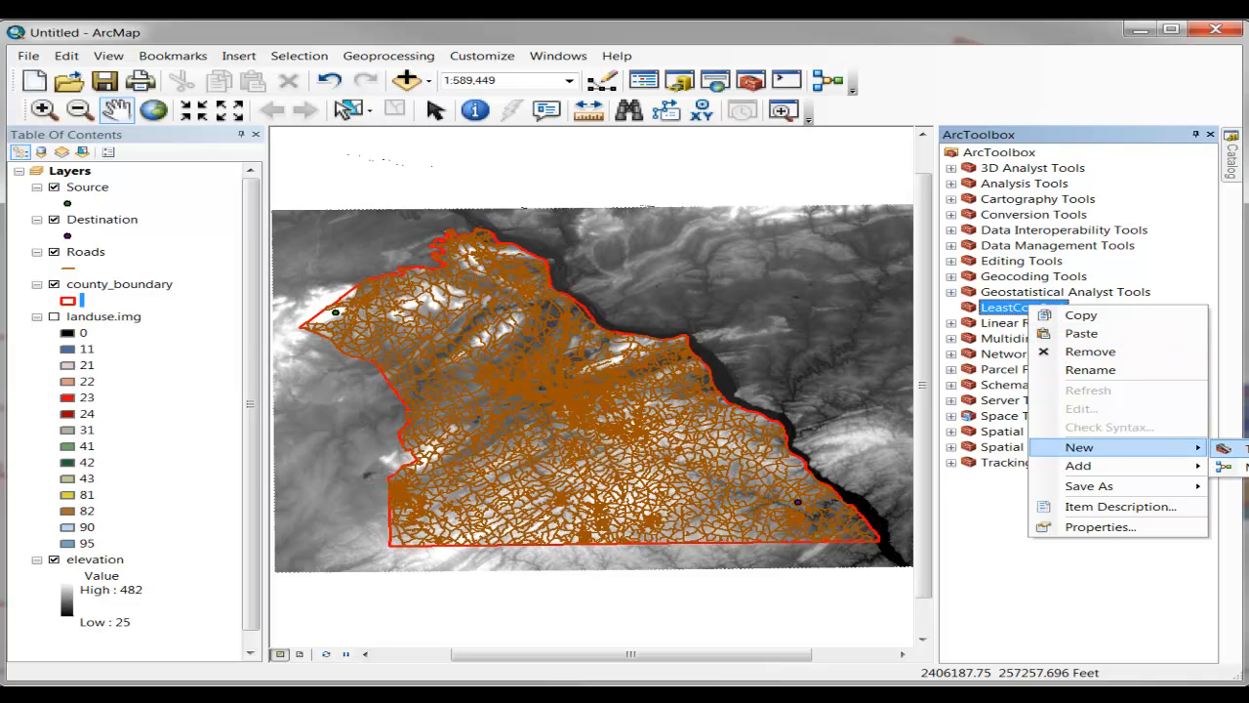
{"action": "left_click", "coordinate": [1240, 467]}
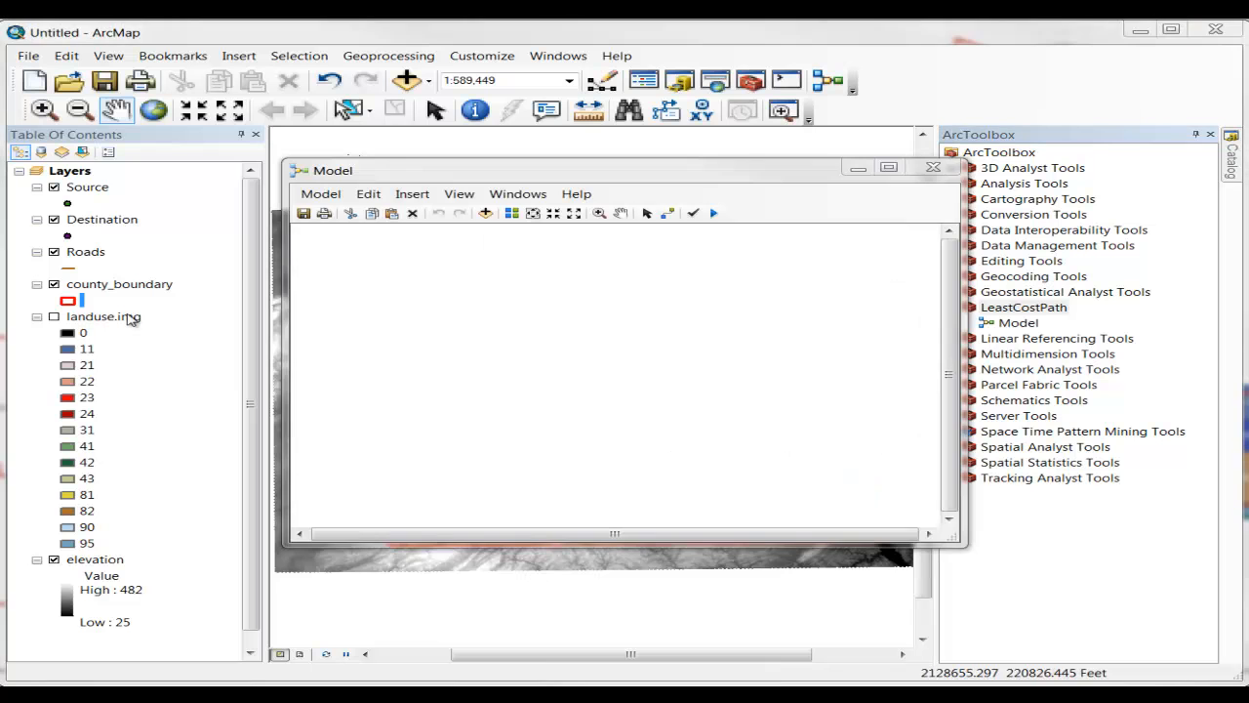
{"action": "left_click", "coordinate": [322, 195]}
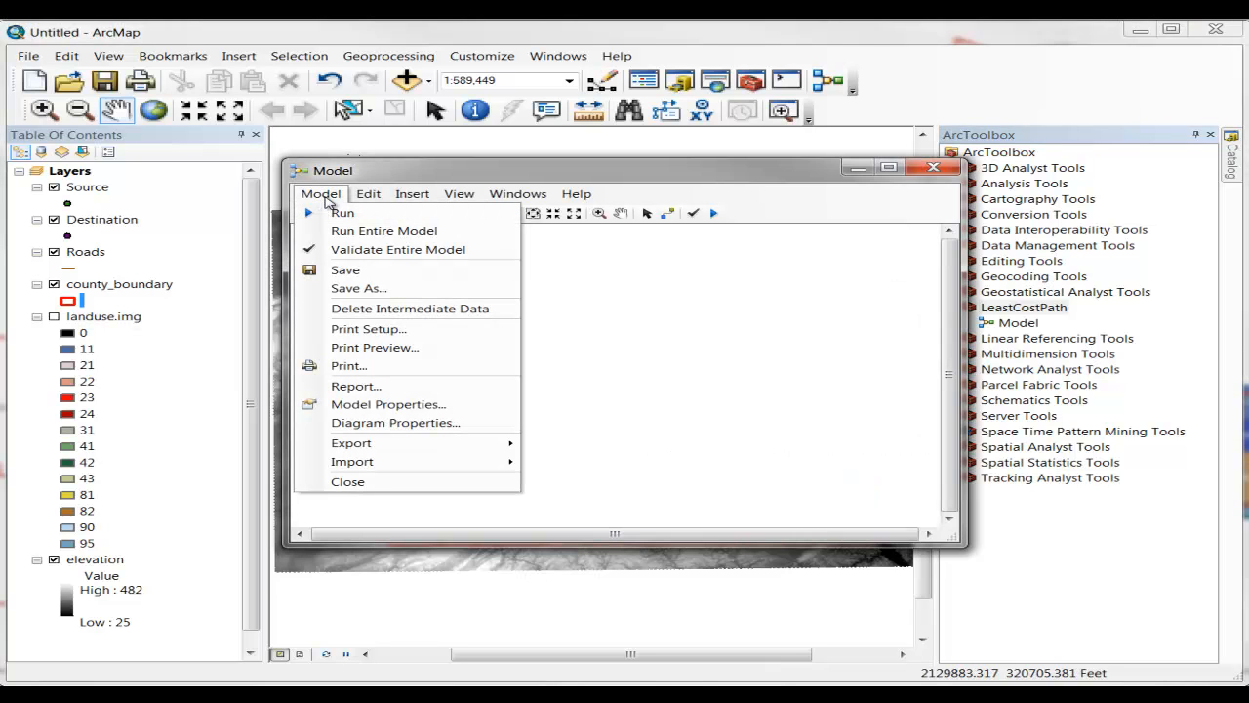
{"action": "left_click", "coordinate": [335, 289]}
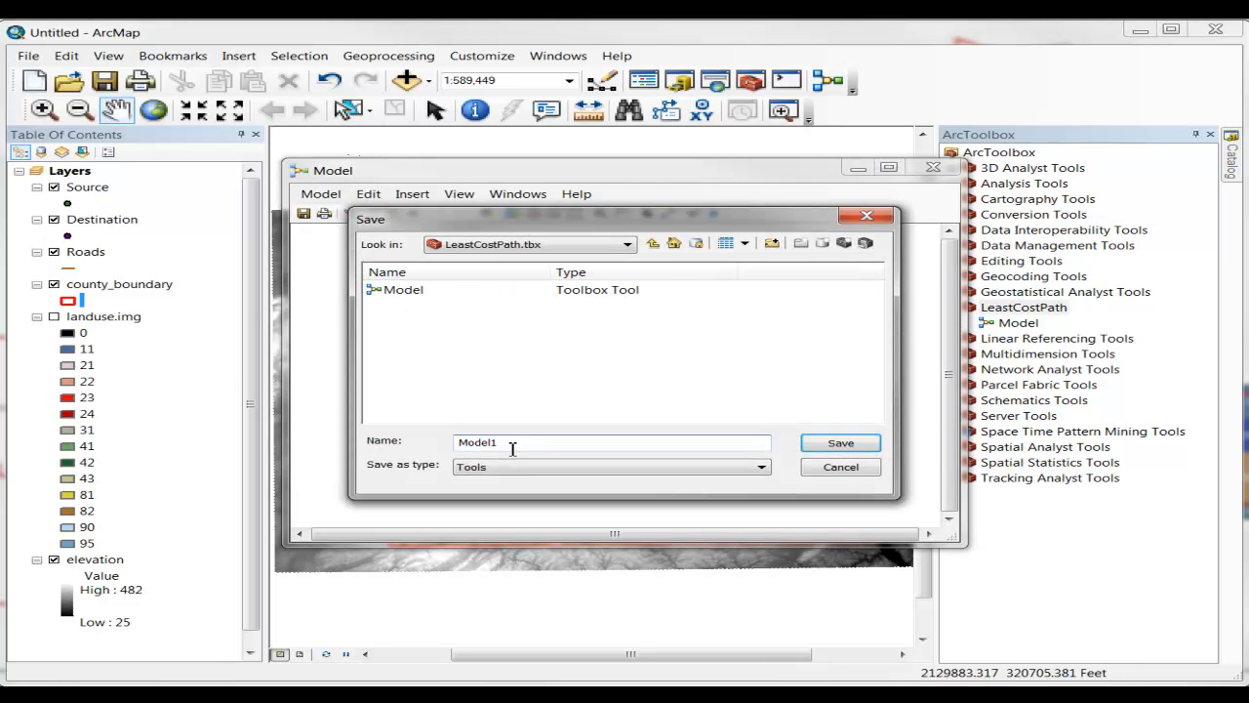
{"action": "type", "text": "LeastCostPathRoue"}
{"action": "left_click", "coordinate": [817, 445]}
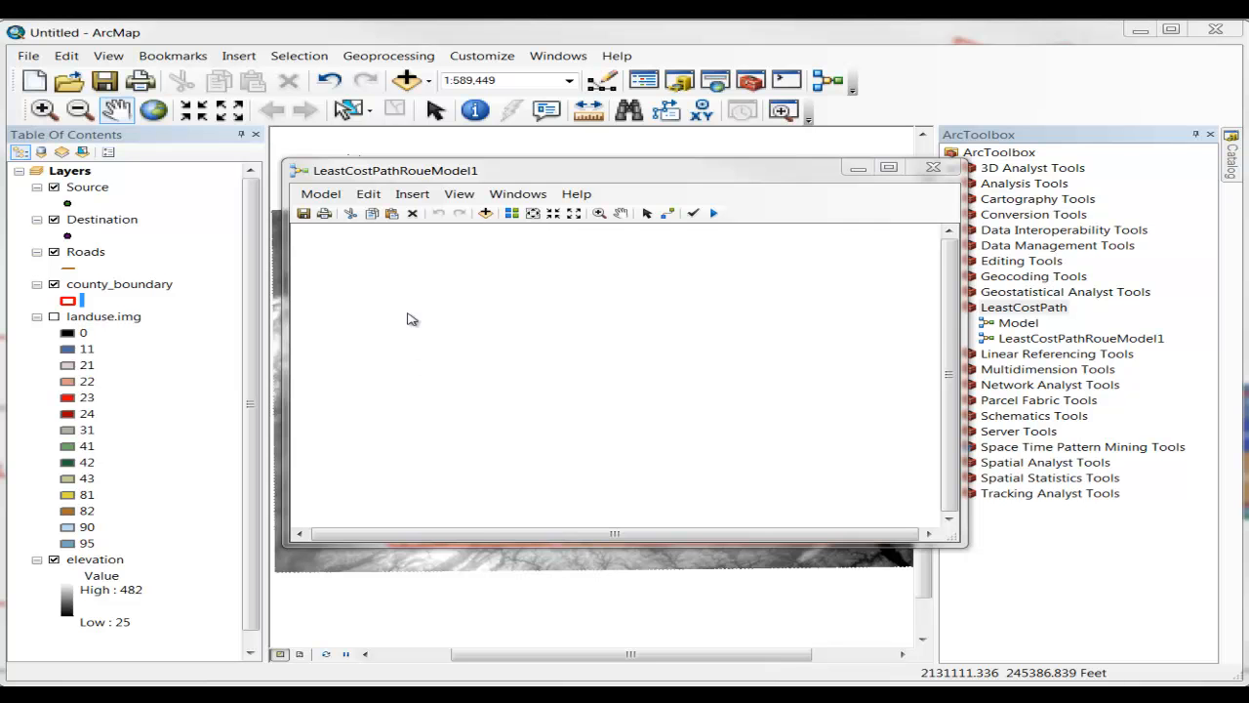
In the model's properties, mark the Processing Extent, Raster Analysis and Workspace environment settings to be overridden.
{"action": "left_click", "coordinate": [330, 197]}
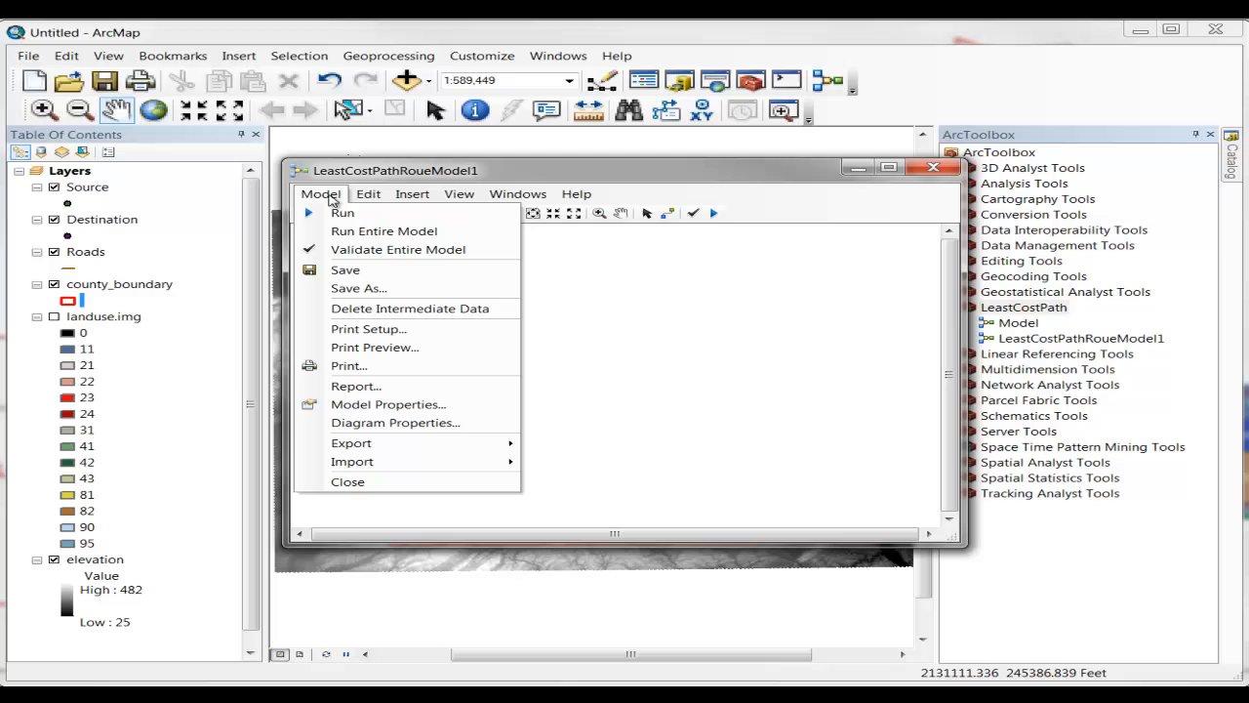
{"action": "left_click", "coordinate": [387, 404]}
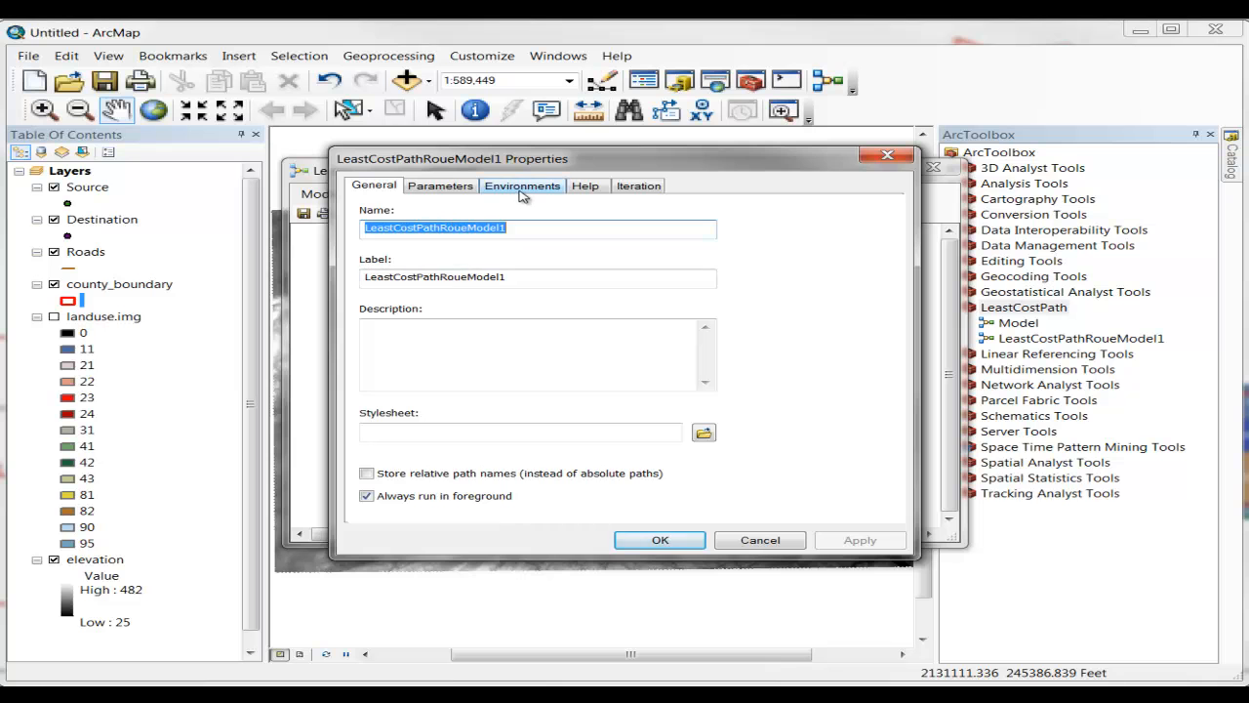
{"action": "left_click", "coordinate": [522, 189]}
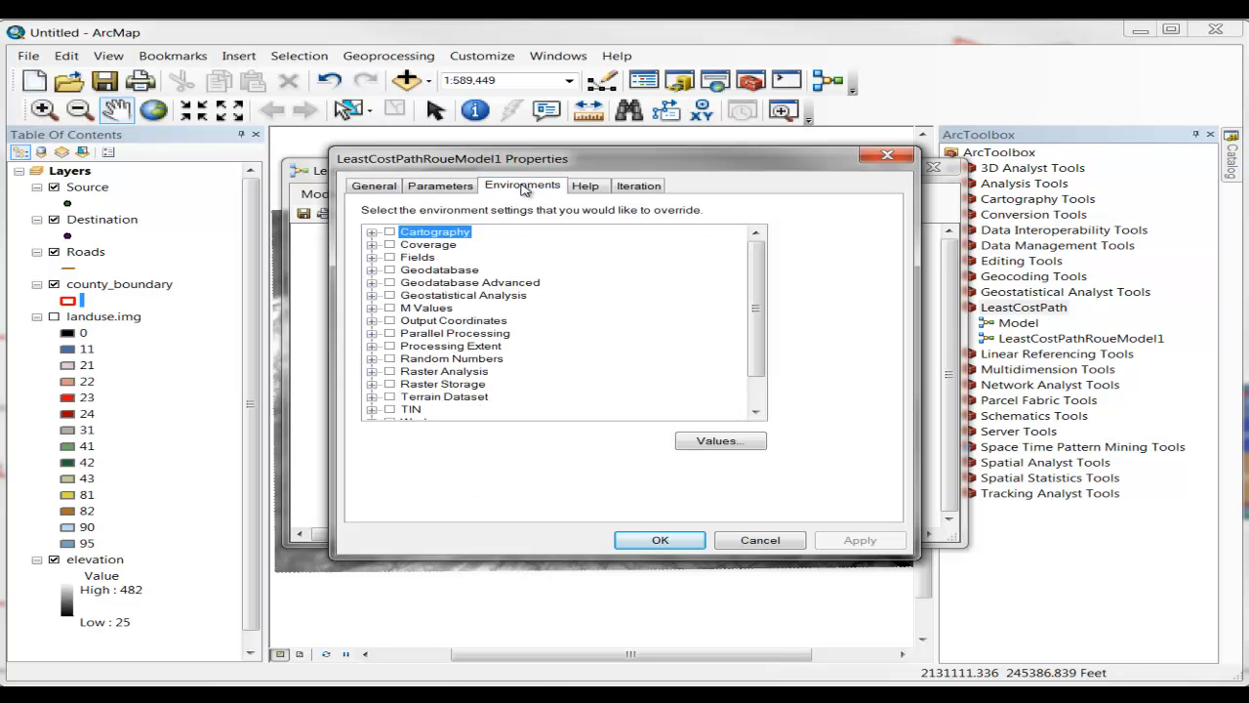
{"action": "left_click", "coordinate": [389, 346]}
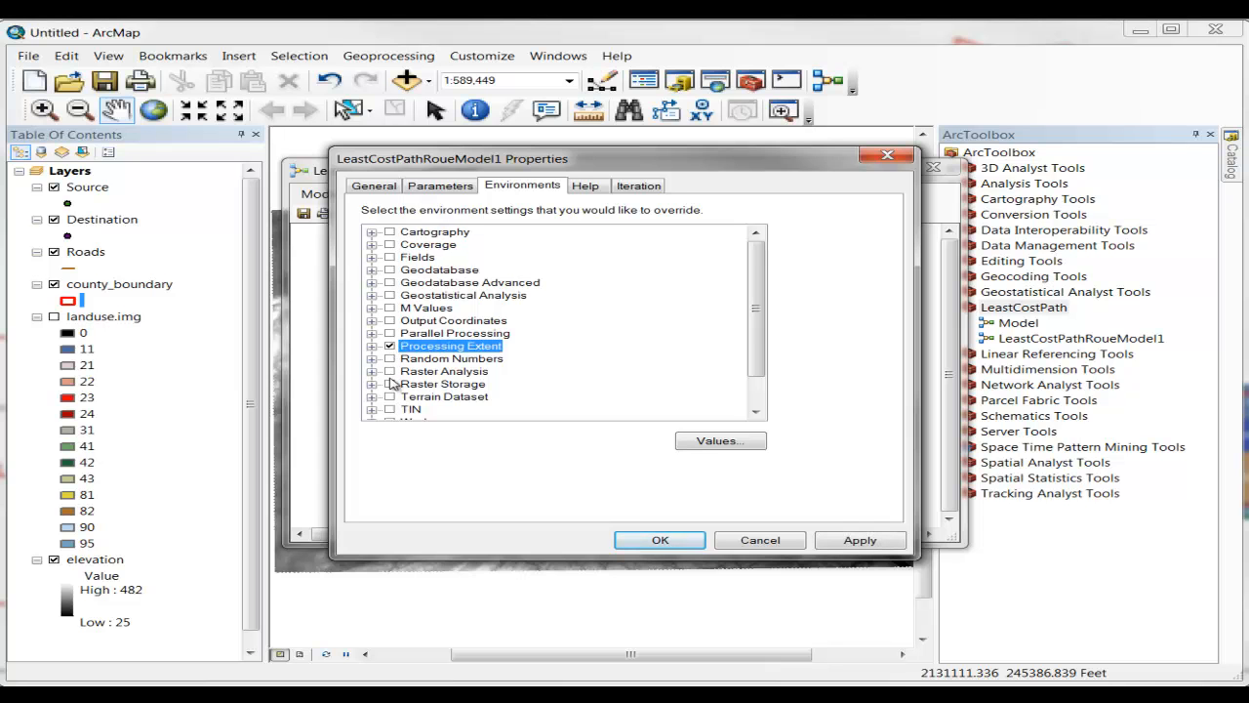
{"action": "left_click", "coordinate": [390, 372]}
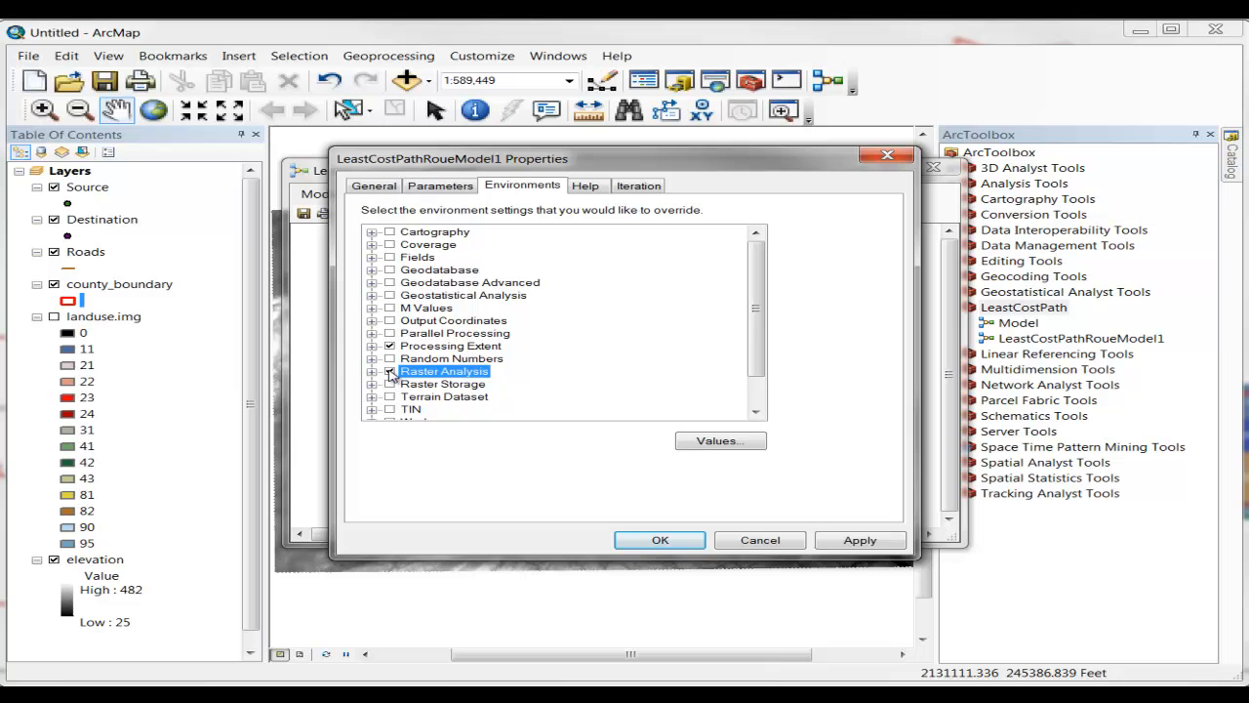
{"action": "left_click_drag", "start_coordinate": [758, 345], "coordinate": [739, 393]}
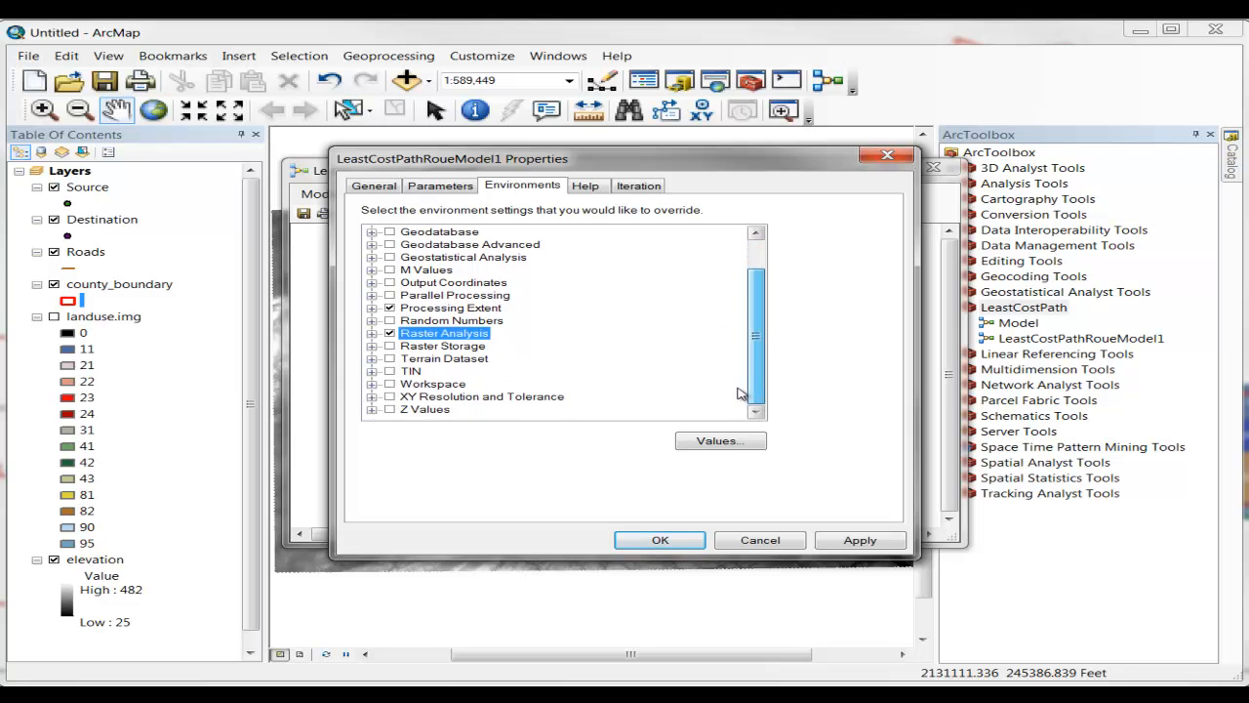
{"action": "left_click", "coordinate": [389, 384]}
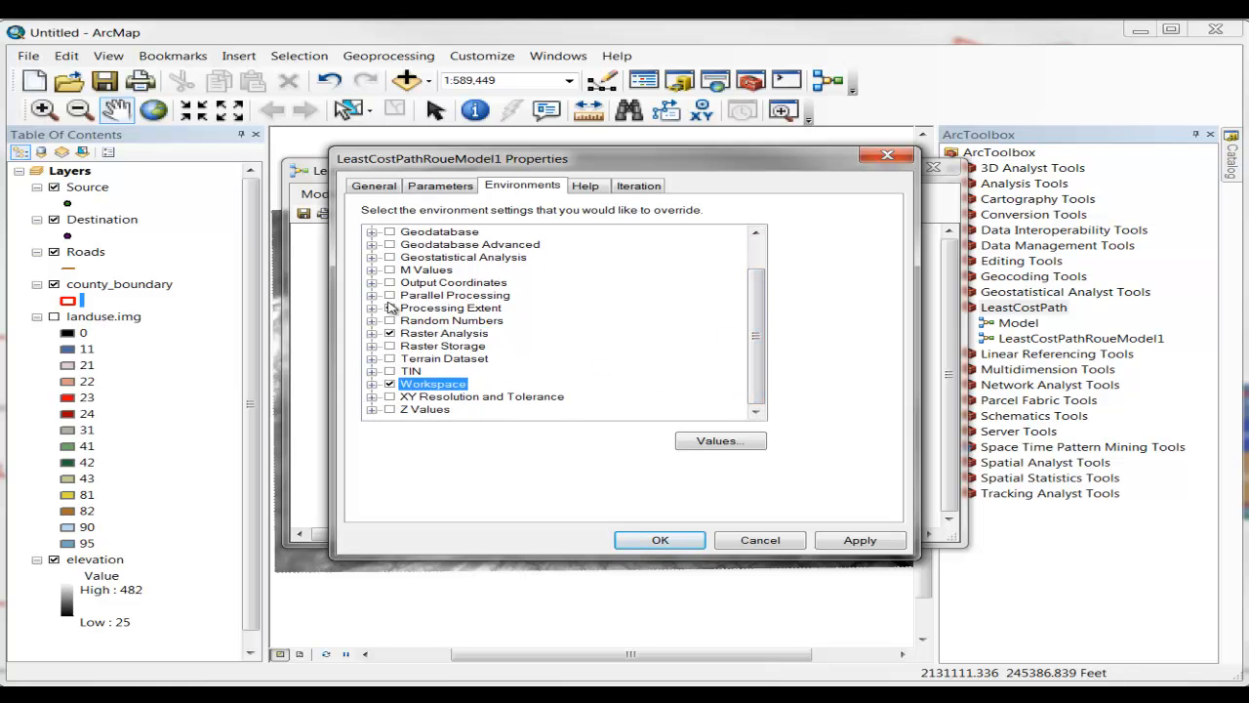
Set the model's current workspace to Least_Cost_Path.gdb and its scratch workspace to Least_Cost_Path_Scratch.gdb in the Path_Data folder.
{"action": "left_click", "coordinate": [714, 441]}
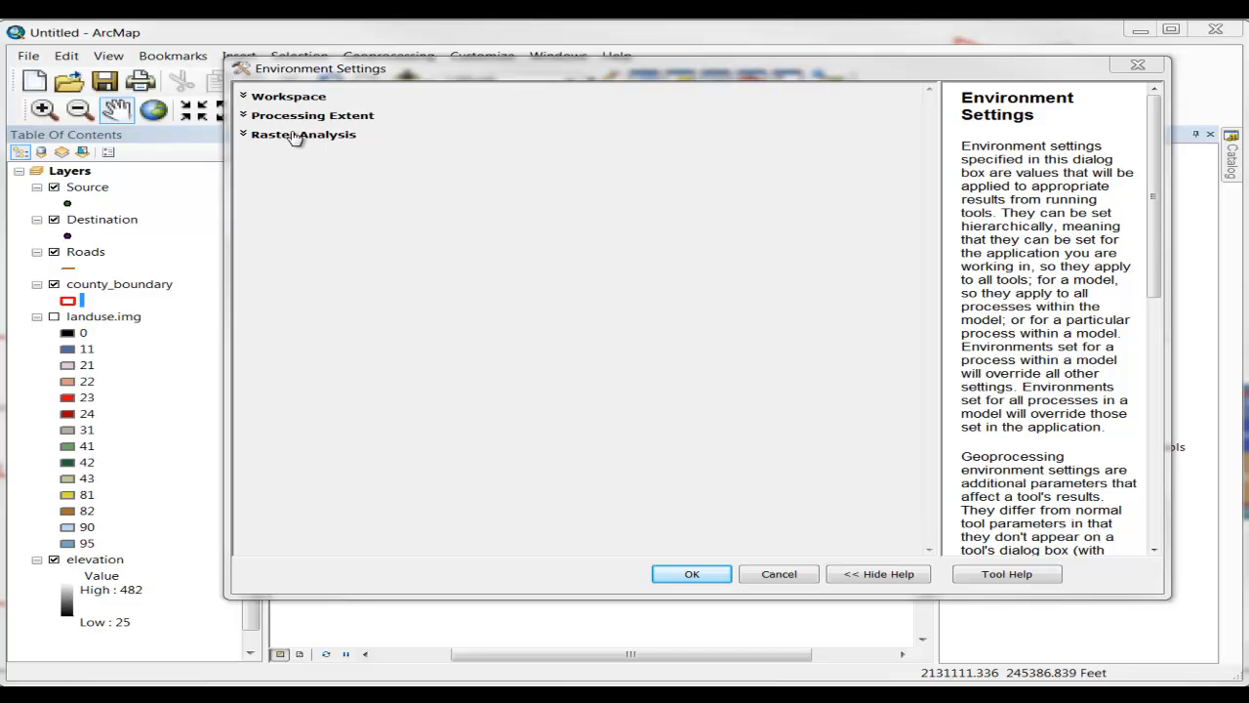
{"action": "left_click", "coordinate": [242, 95]}
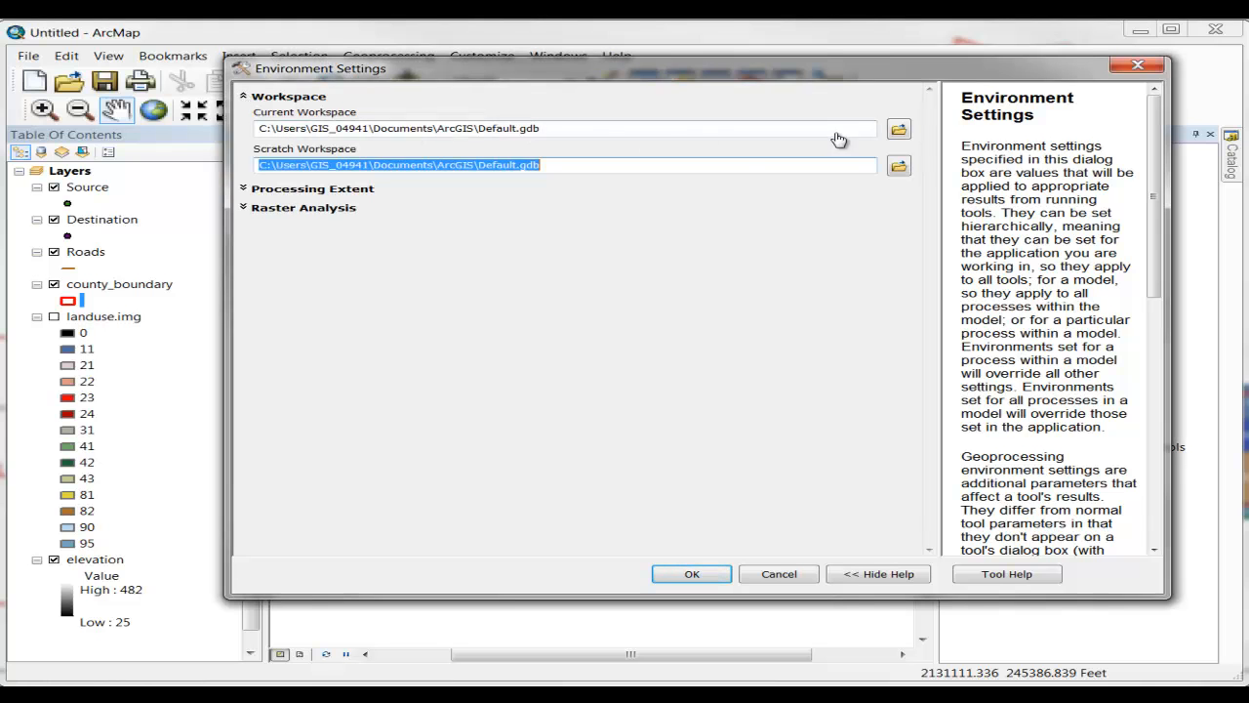
{"action": "left_click", "coordinate": [897, 130]}
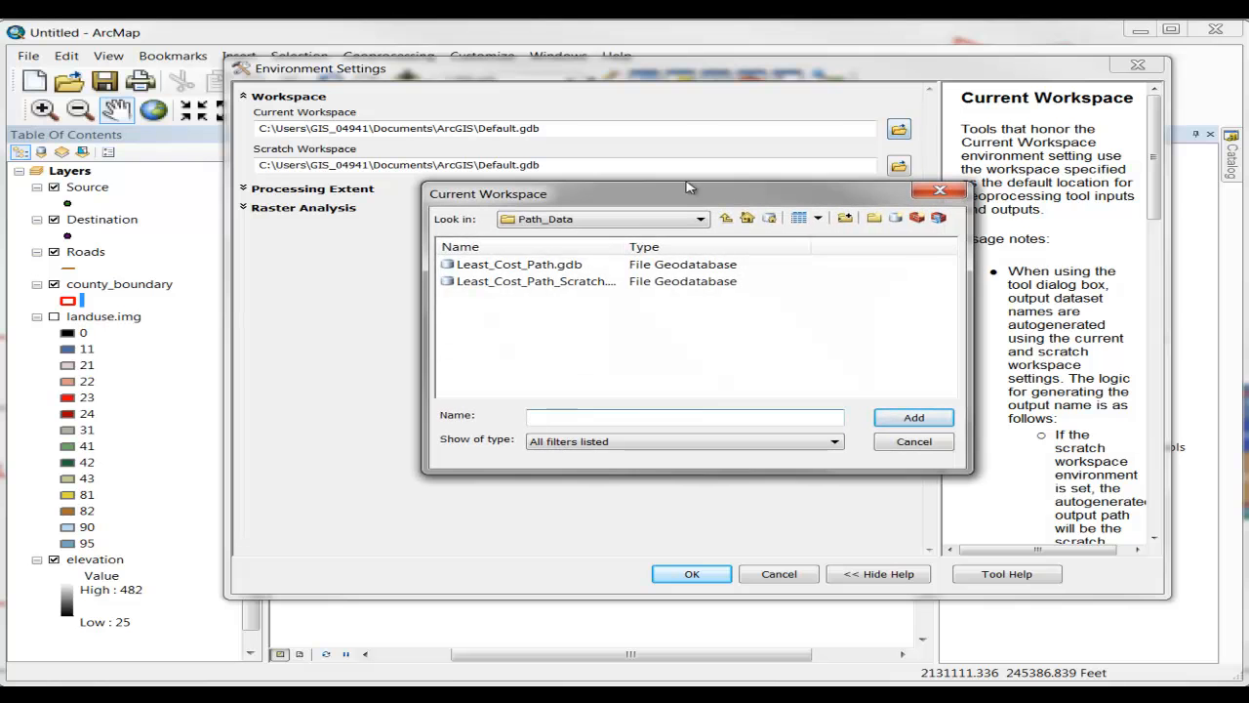
{"action": "left_click", "coordinate": [519, 270]}
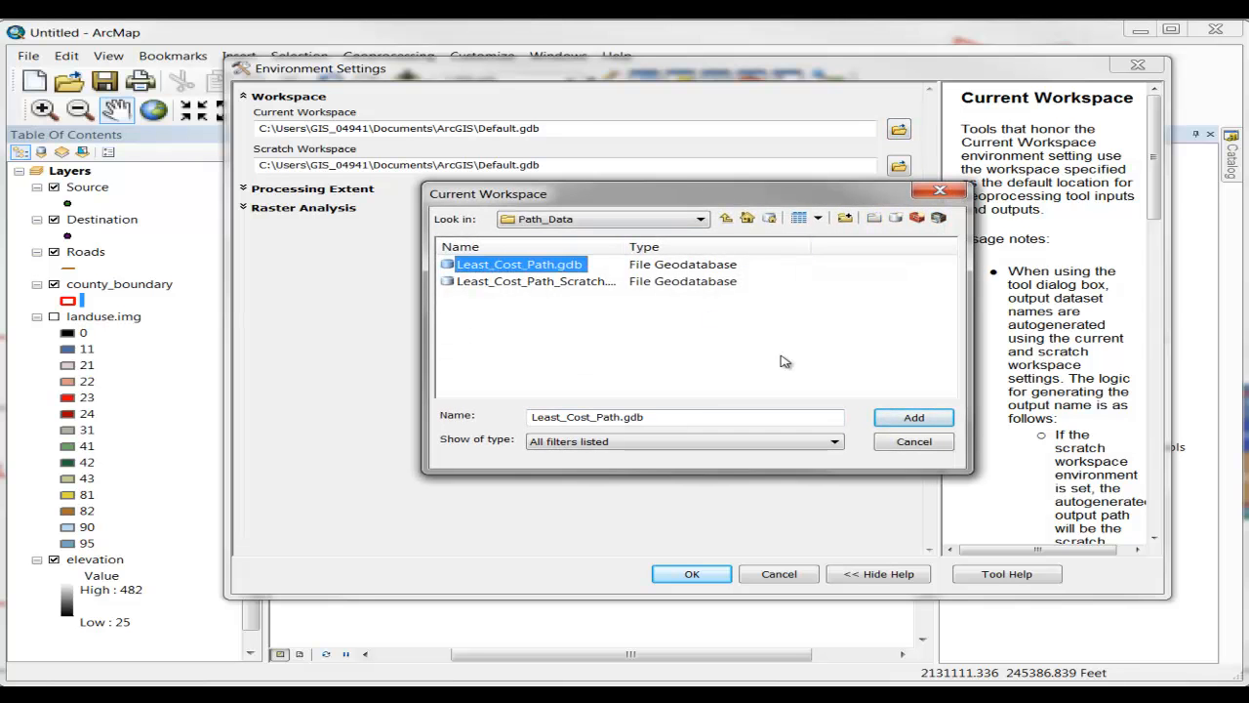
{"action": "left_click", "coordinate": [916, 417]}
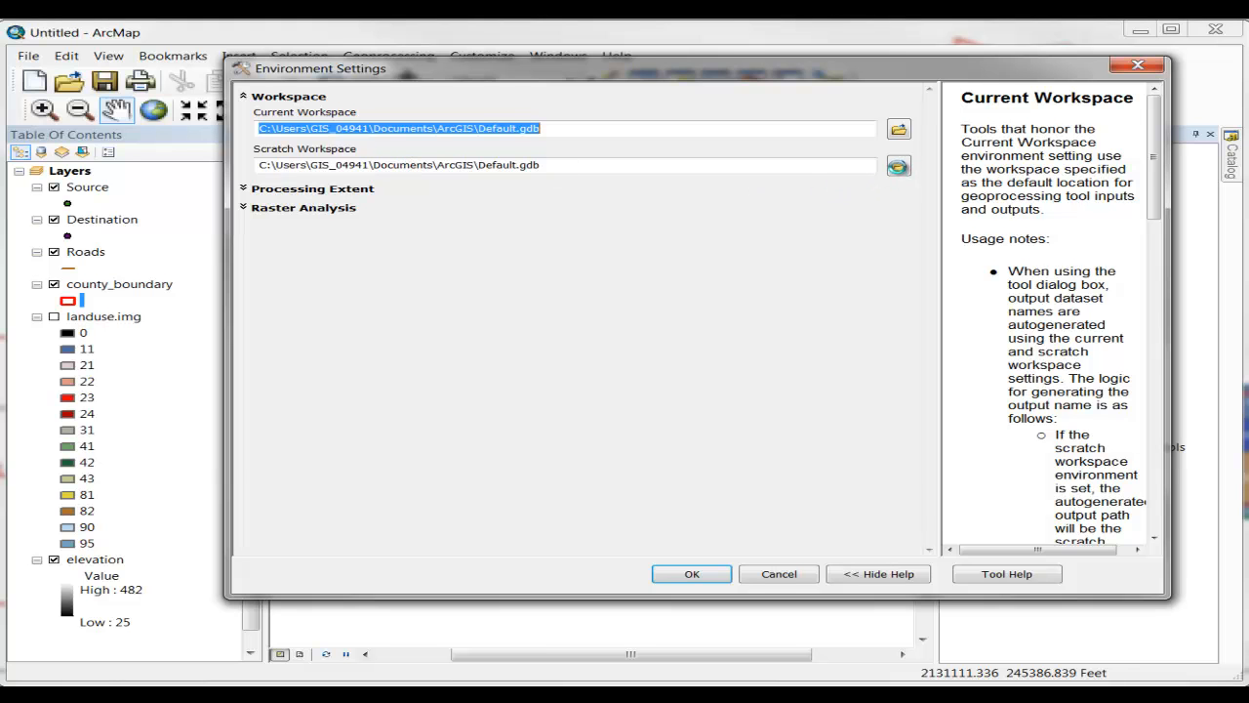
{"action": "left_click", "coordinate": [898, 166]}
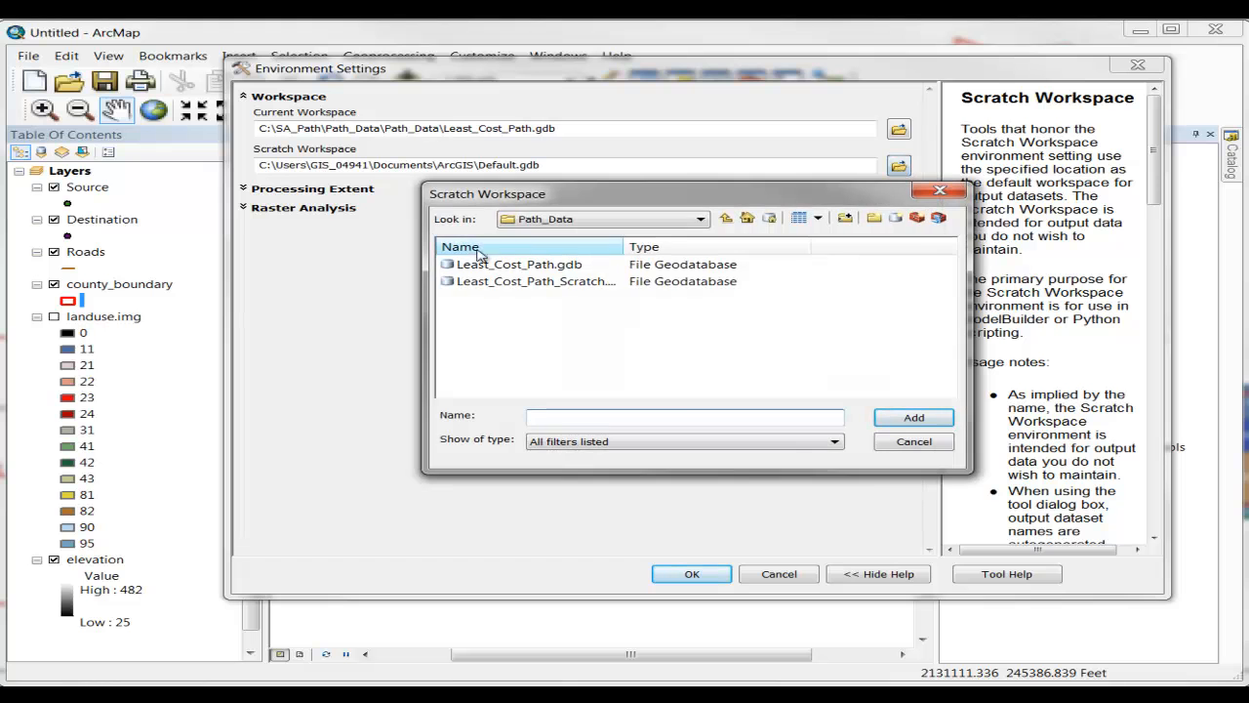
{"action": "left_click", "coordinate": [496, 282]}
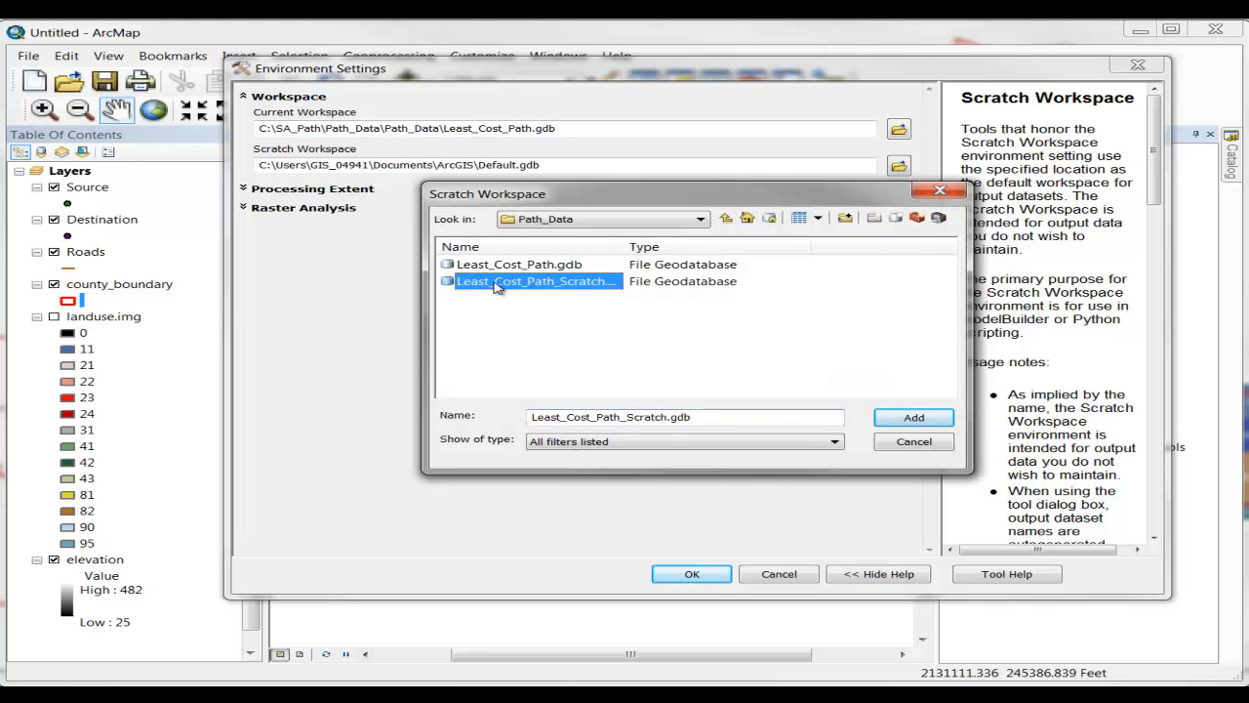
{"action": "left_click", "coordinate": [911, 418]}
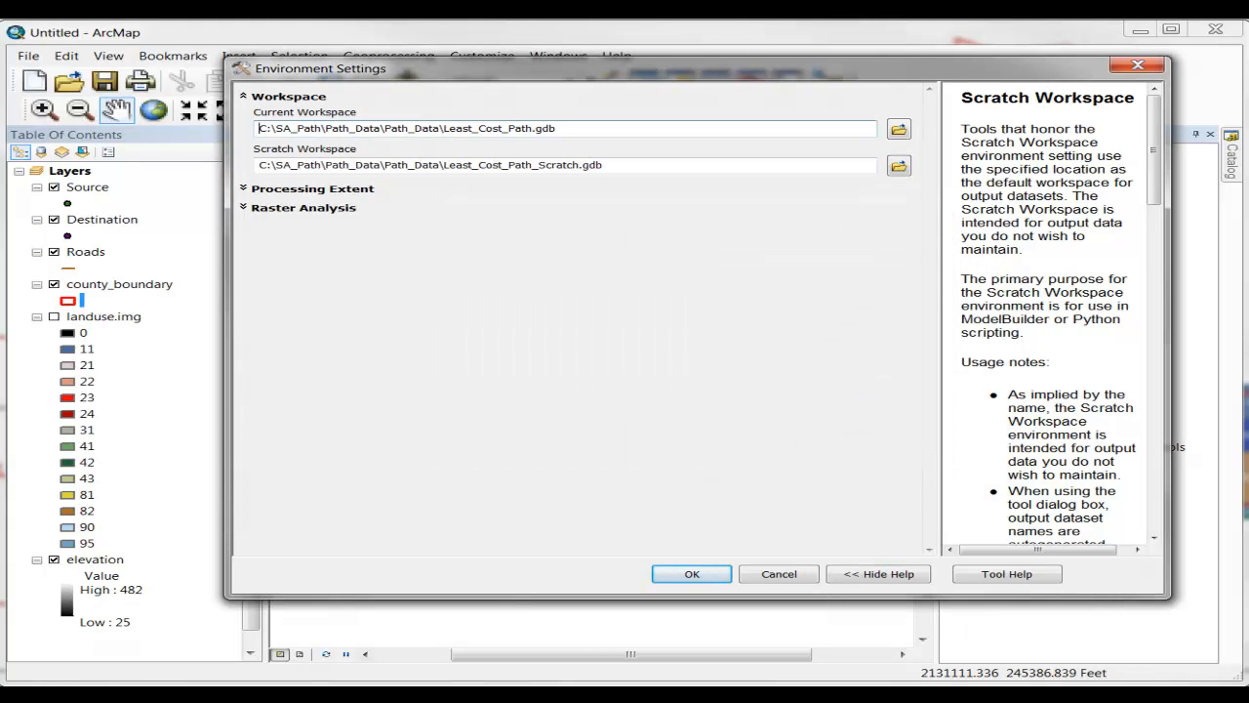
Set the model's processing extent to be the same as the elevation layer.
{"action": "left_click", "coordinate": [255, 192]}
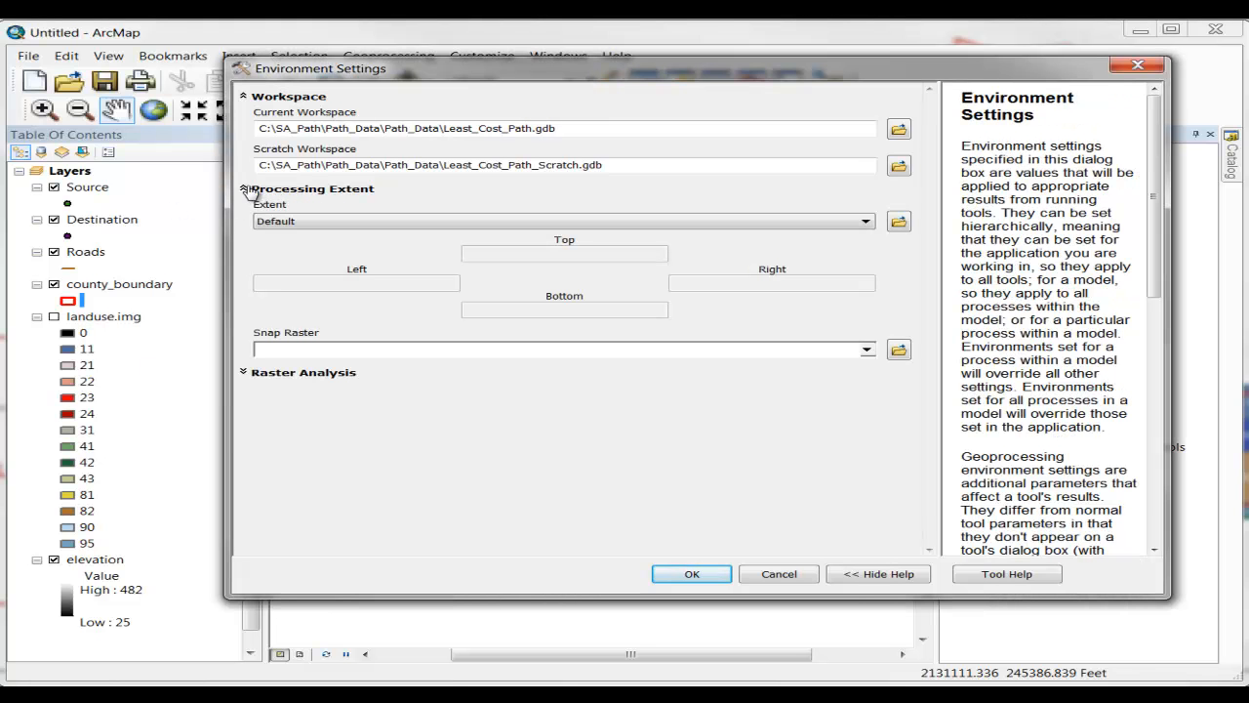
{"action": "left_click", "coordinate": [282, 223]}
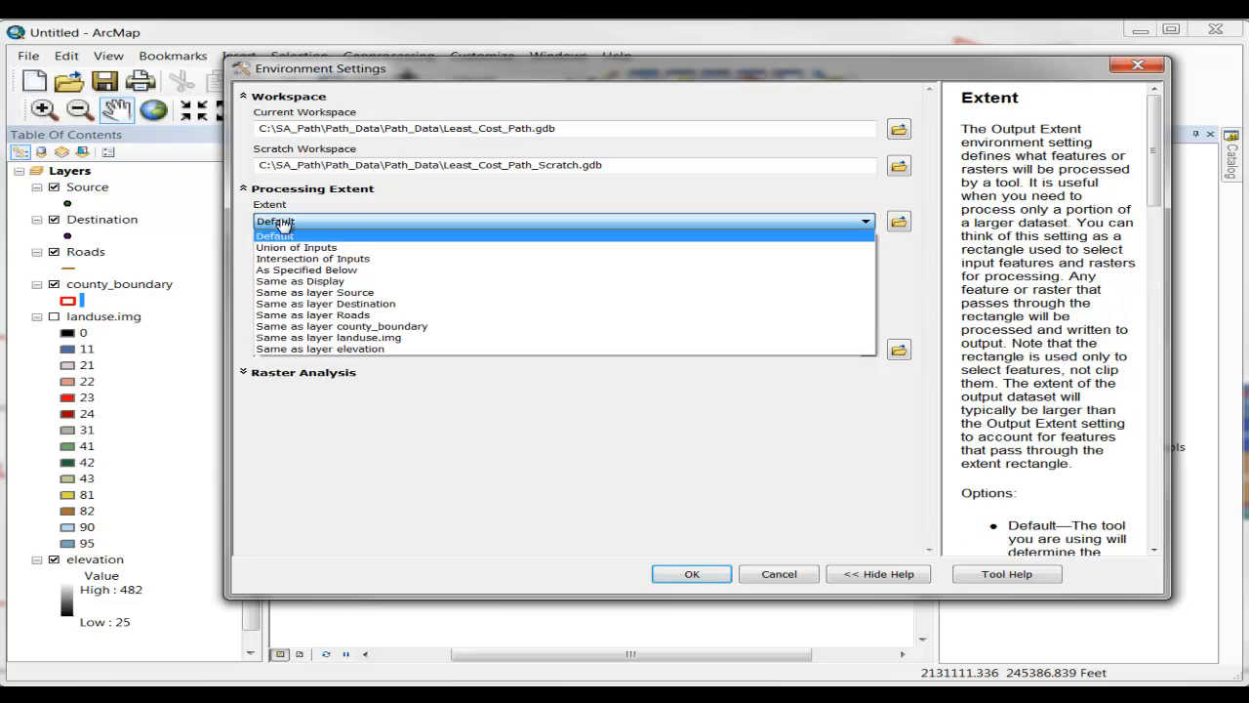
{"action": "left_click", "coordinate": [301, 349]}
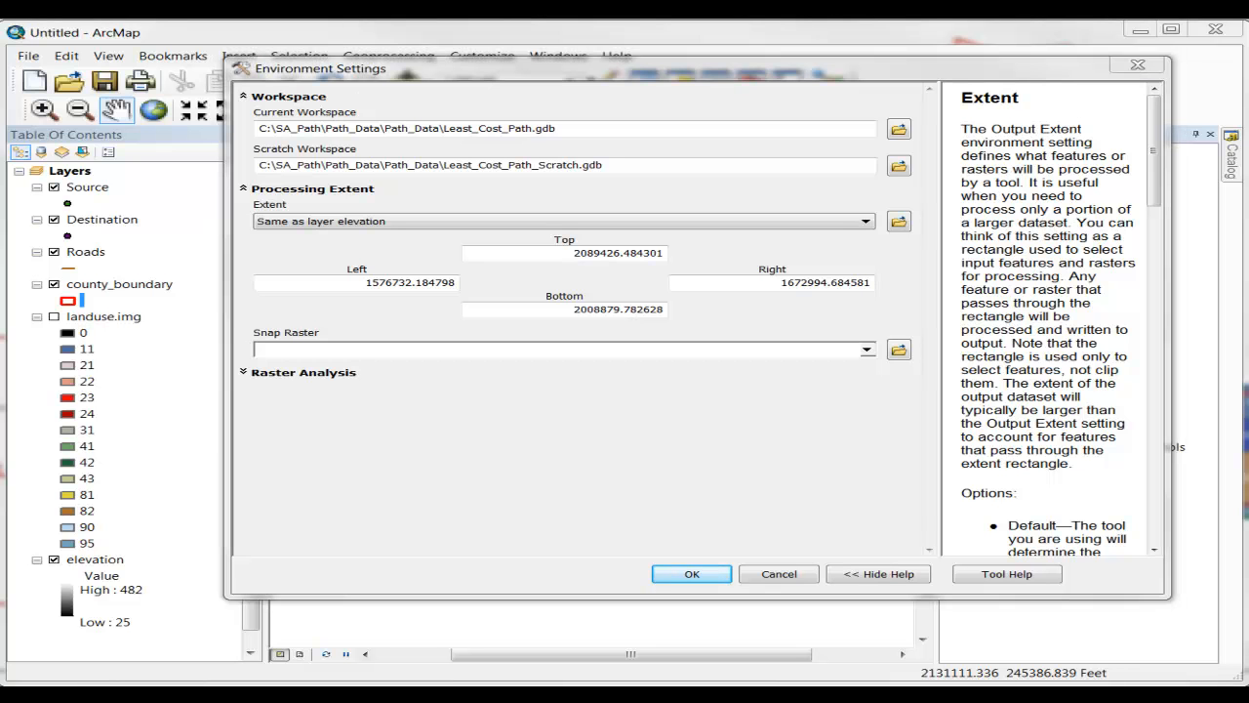
Specify a raster analysis cell size of 30 and accept the environment settings and model properties.
{"action": "left_click", "coordinate": [244, 373]}
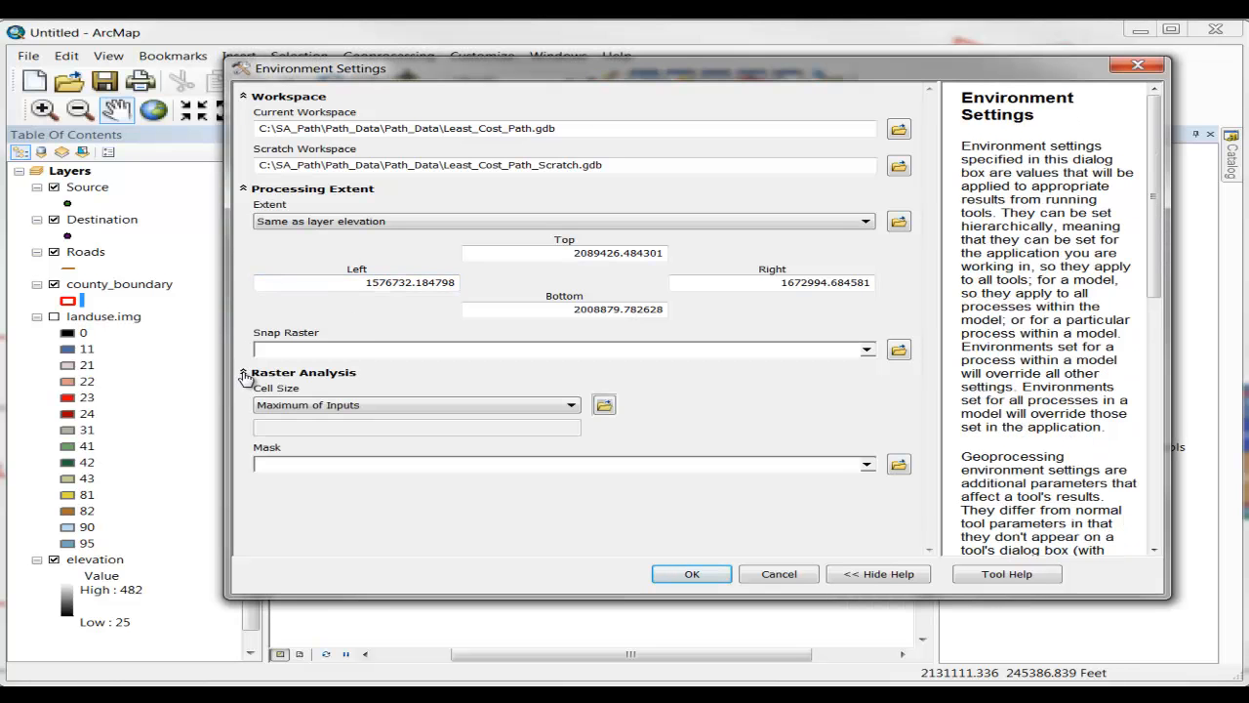
{"action": "left_click", "coordinate": [572, 407]}
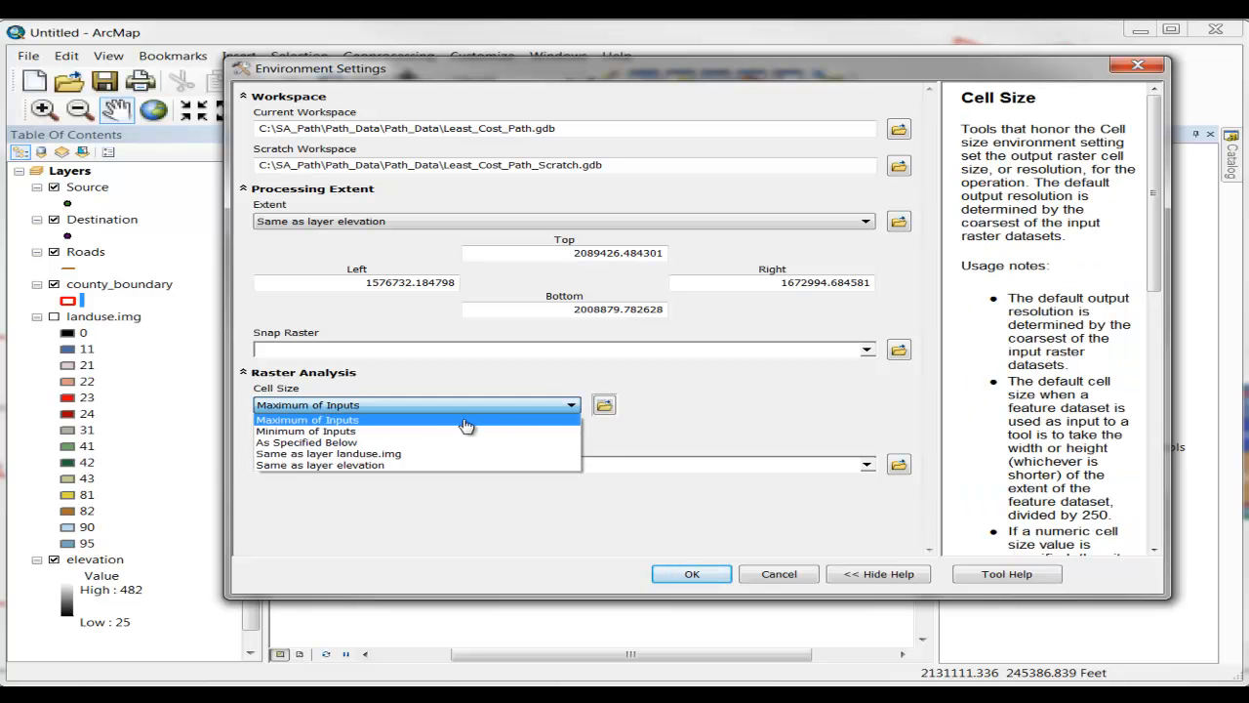
{"action": "left_click", "coordinate": [400, 447]}
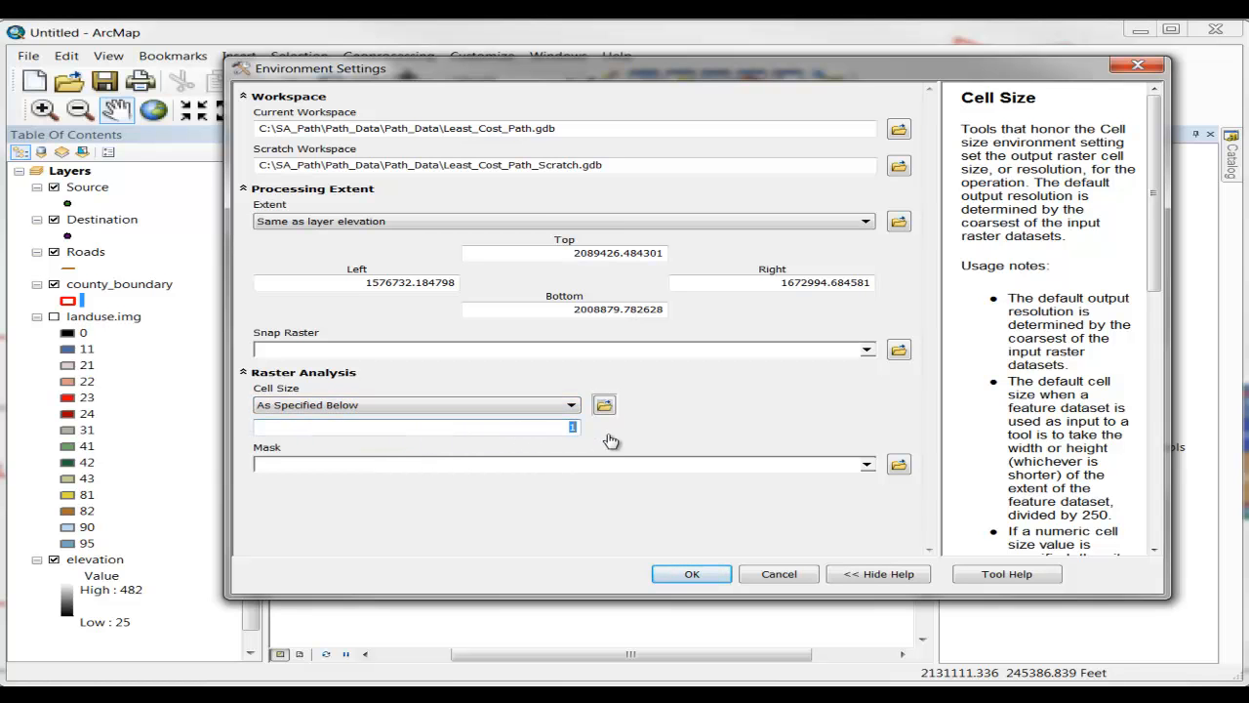
{"action": "left_click", "coordinate": [536, 431]}
{"action": "left_click_drag", "start_coordinate": [562, 432], "coordinate": [607, 436]}
{"action": "type", "text": "30"}
{"action": "left_click", "coordinate": [687, 578]}
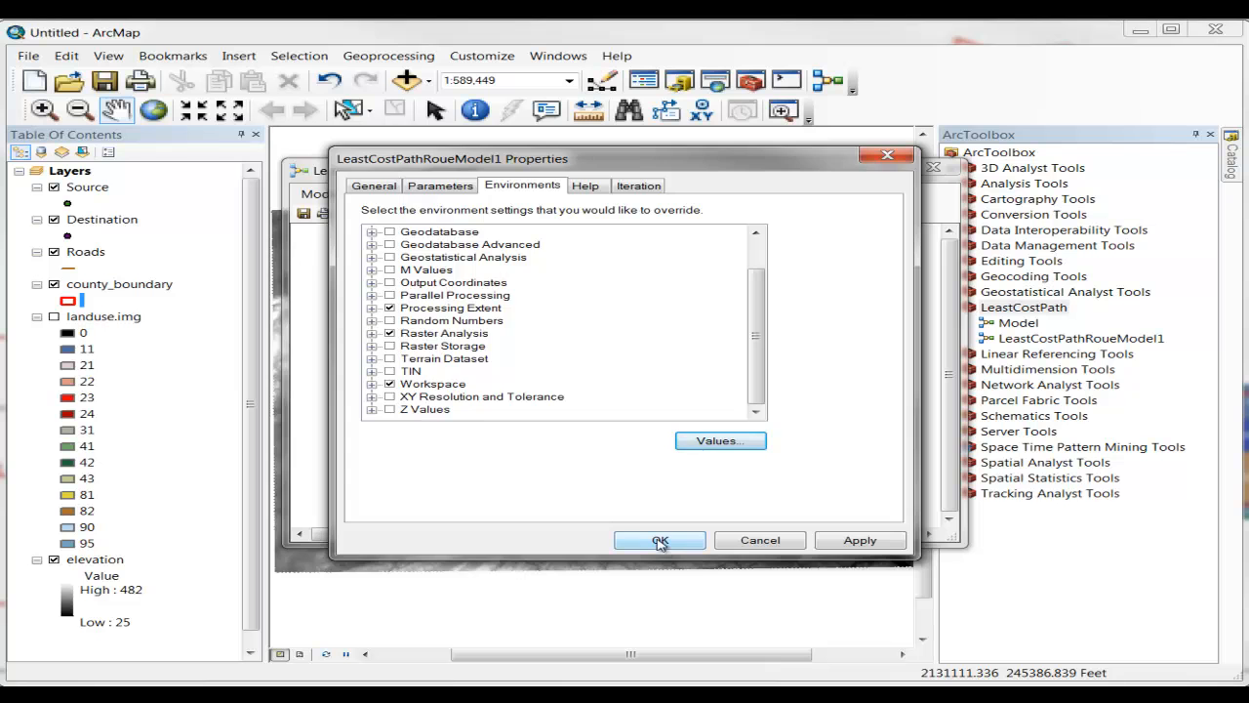
{"action": "left_click", "coordinate": [660, 541]}
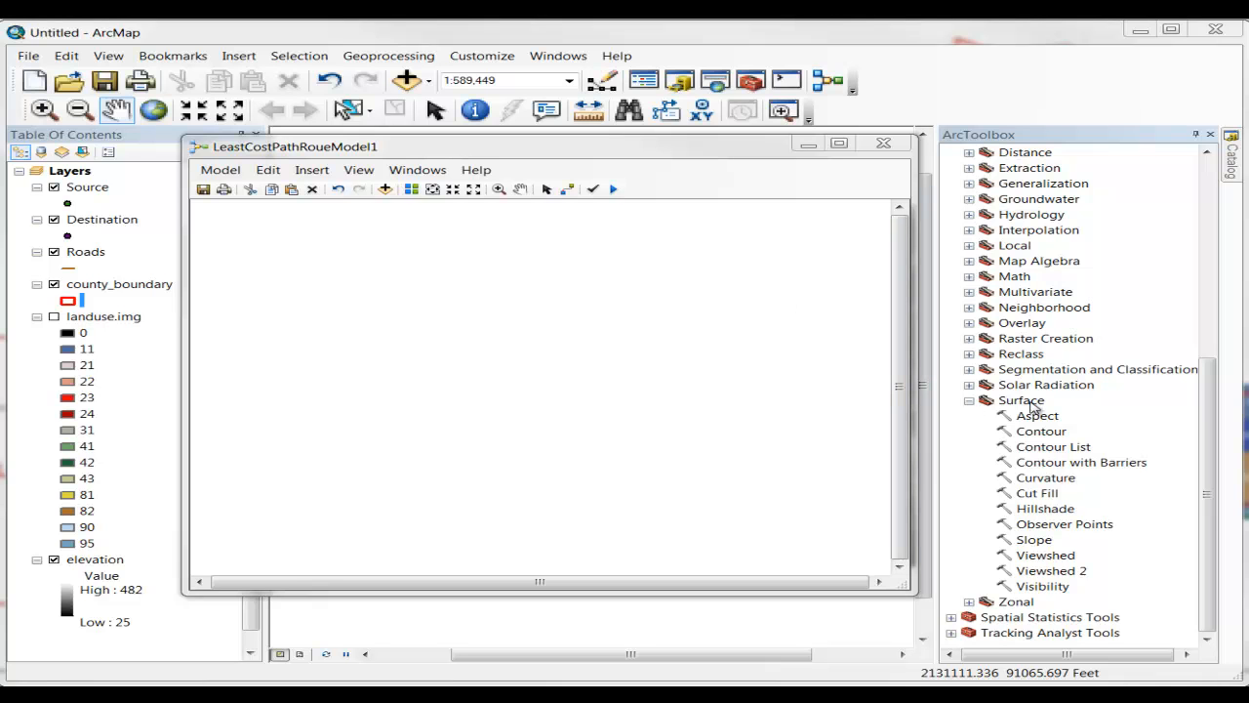
Add the Slope tool from the Spatial Analyst Surface toolset and the elevation layer to the model.
{"action": "left_click", "coordinate": [1035, 540]}
{"action": "left_click_drag", "start_coordinate": [1035, 541], "coordinate": [346, 328]}
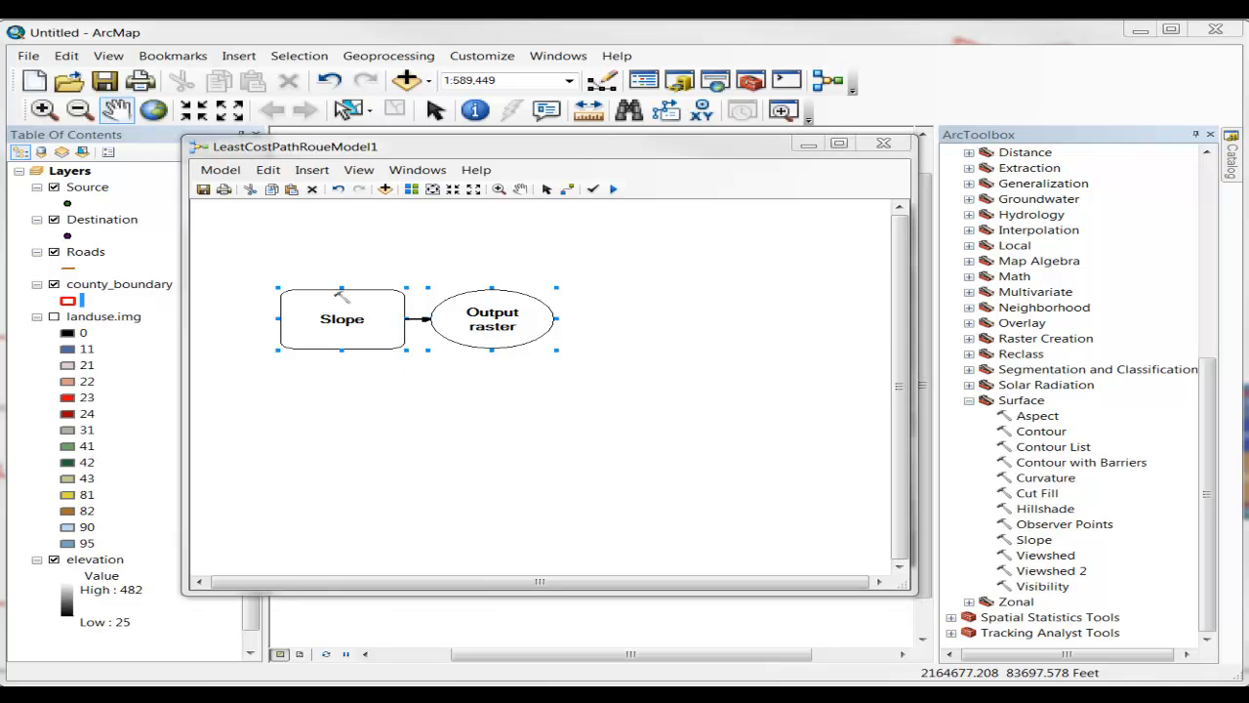
{"action": "left_click", "coordinate": [92, 560]}
{"action": "left_click_drag", "start_coordinate": [90, 561], "coordinate": [269, 422]}
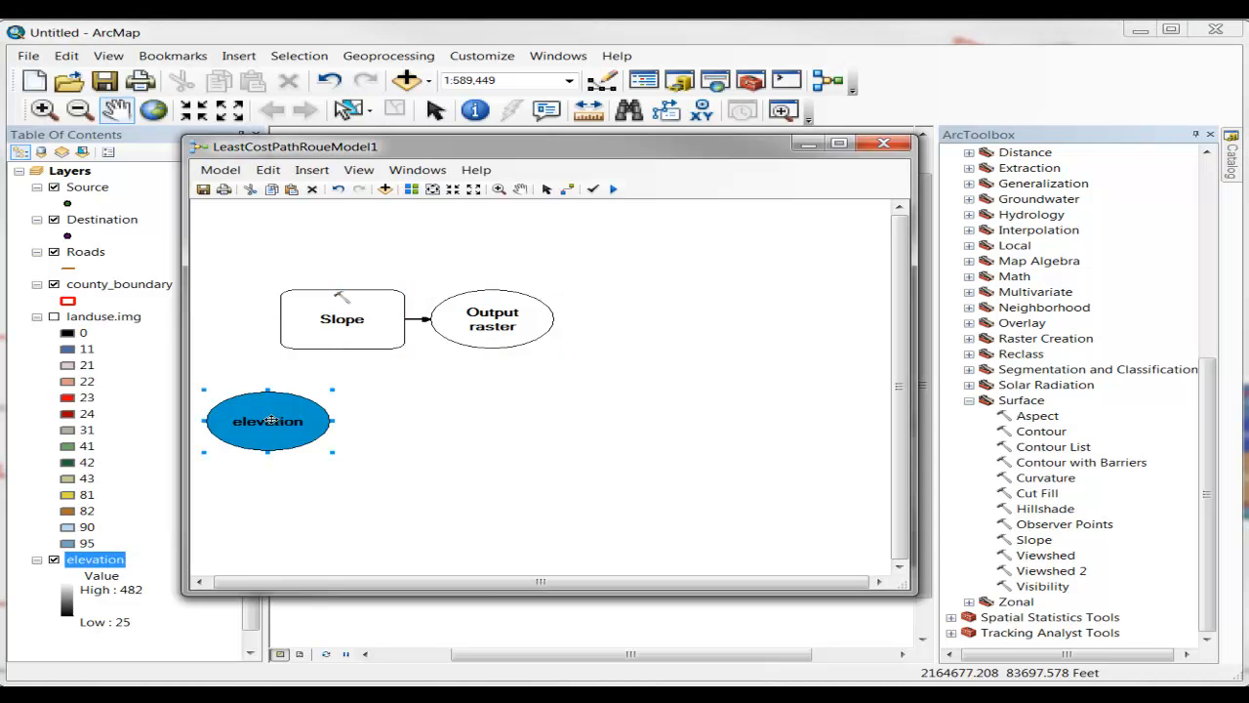
Connect elevation to the Slope tool as its input raster and auto-arrange the model diagram.
{"action": "left_click", "coordinate": [569, 191]}
{"action": "left_click_drag", "start_coordinate": [269, 413], "coordinate": [314, 337]}
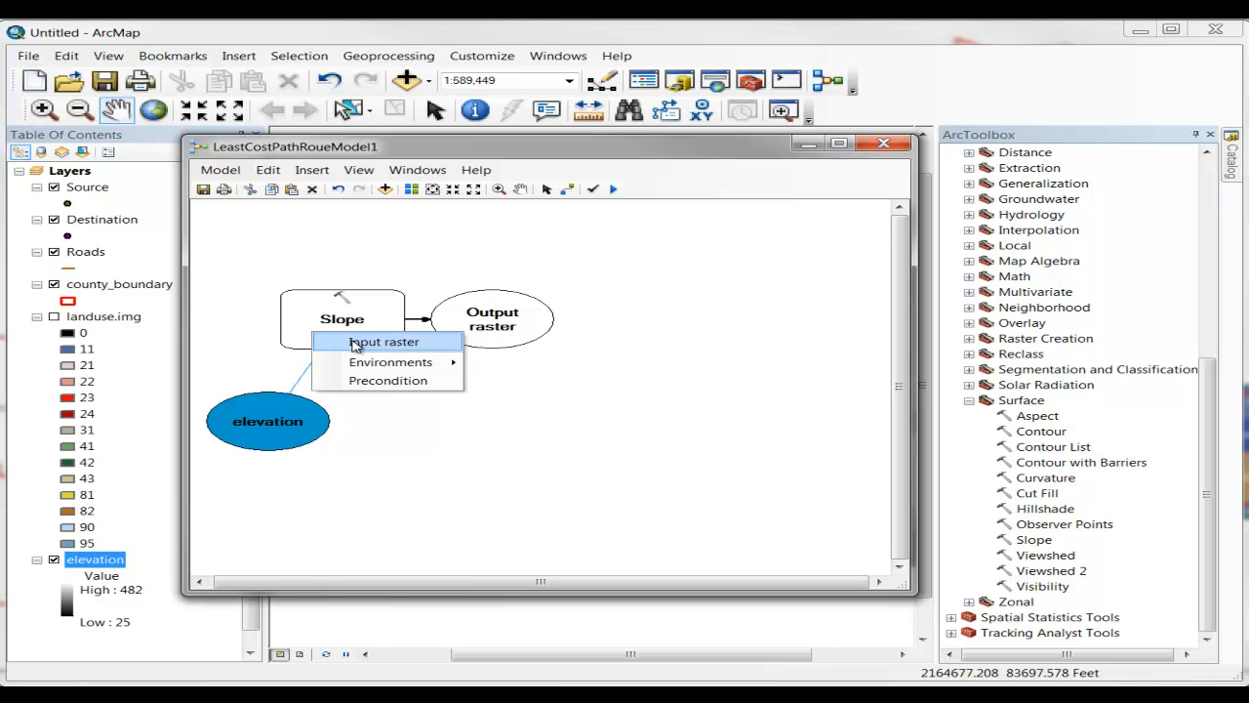
{"action": "left_click", "coordinate": [380, 341]}
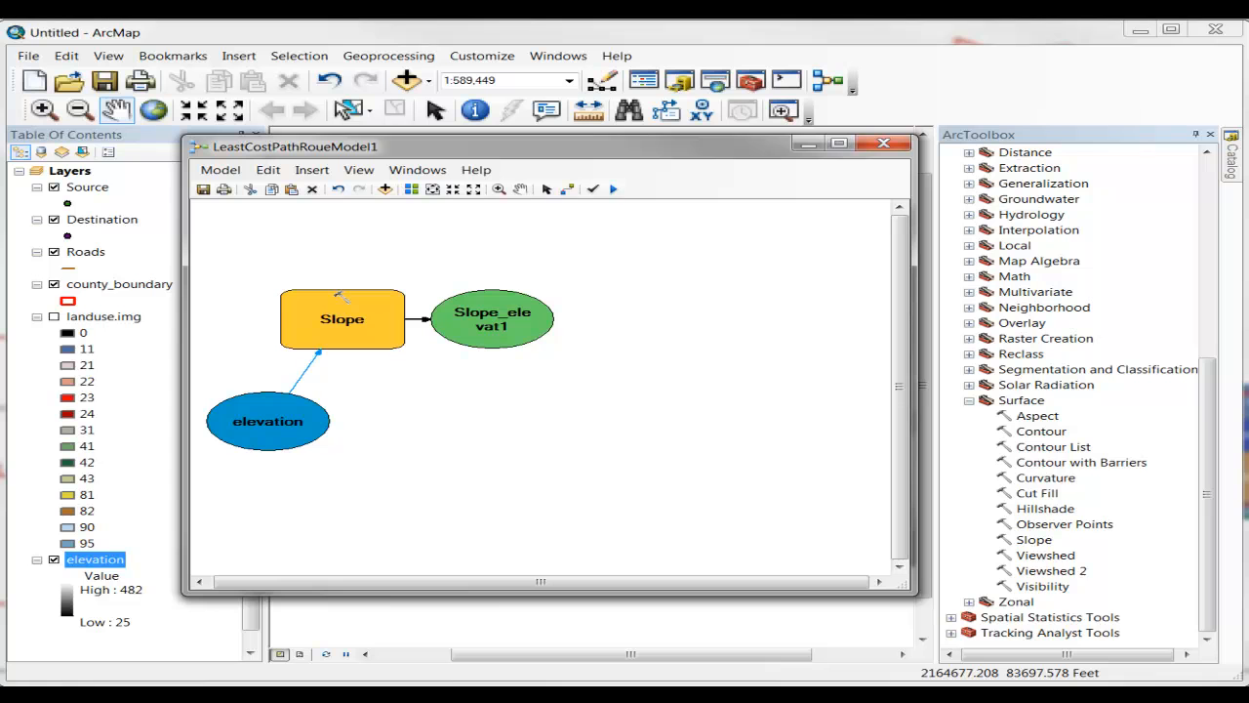
{"action": "left_click", "coordinate": [412, 189]}
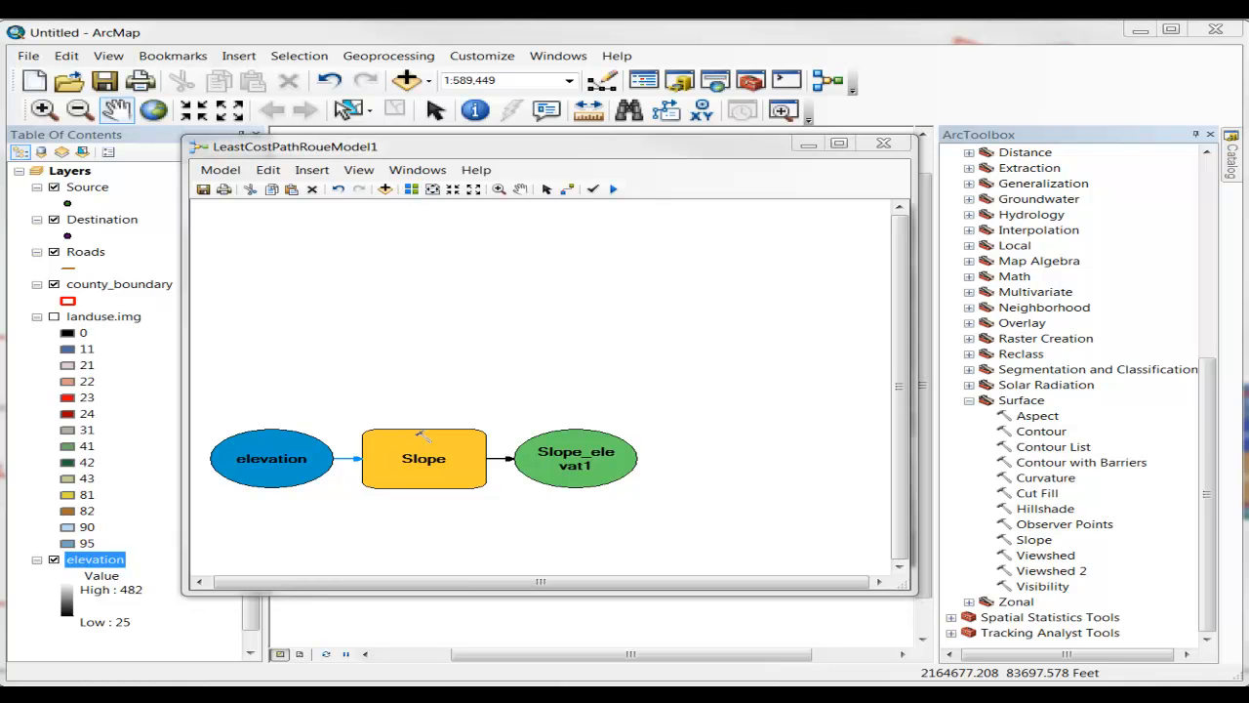
Shorten the Slope tool's output raster name to Slope in Least_Cost_Path_Scratch.gdb.
{"action": "double_click", "coordinate": [422, 459]}
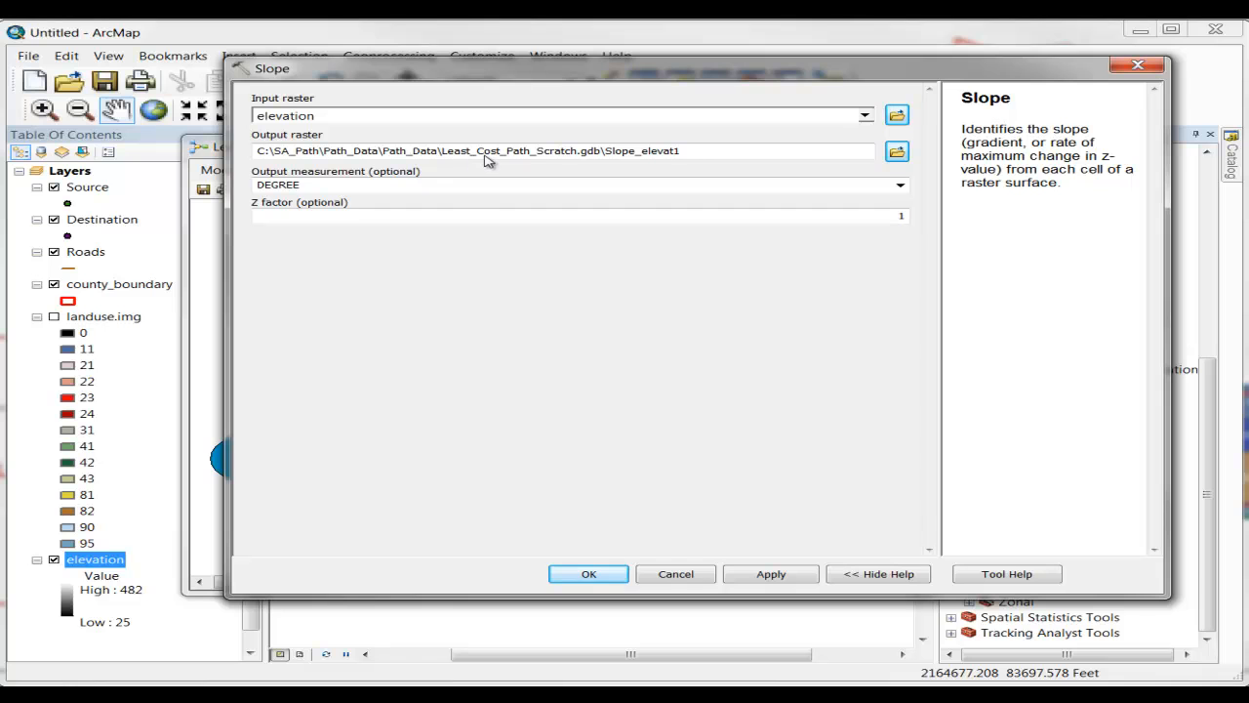
{"action": "left_click", "coordinate": [639, 154]}
{"action": "left_click_drag", "start_coordinate": [636, 154], "coordinate": [696, 162]}
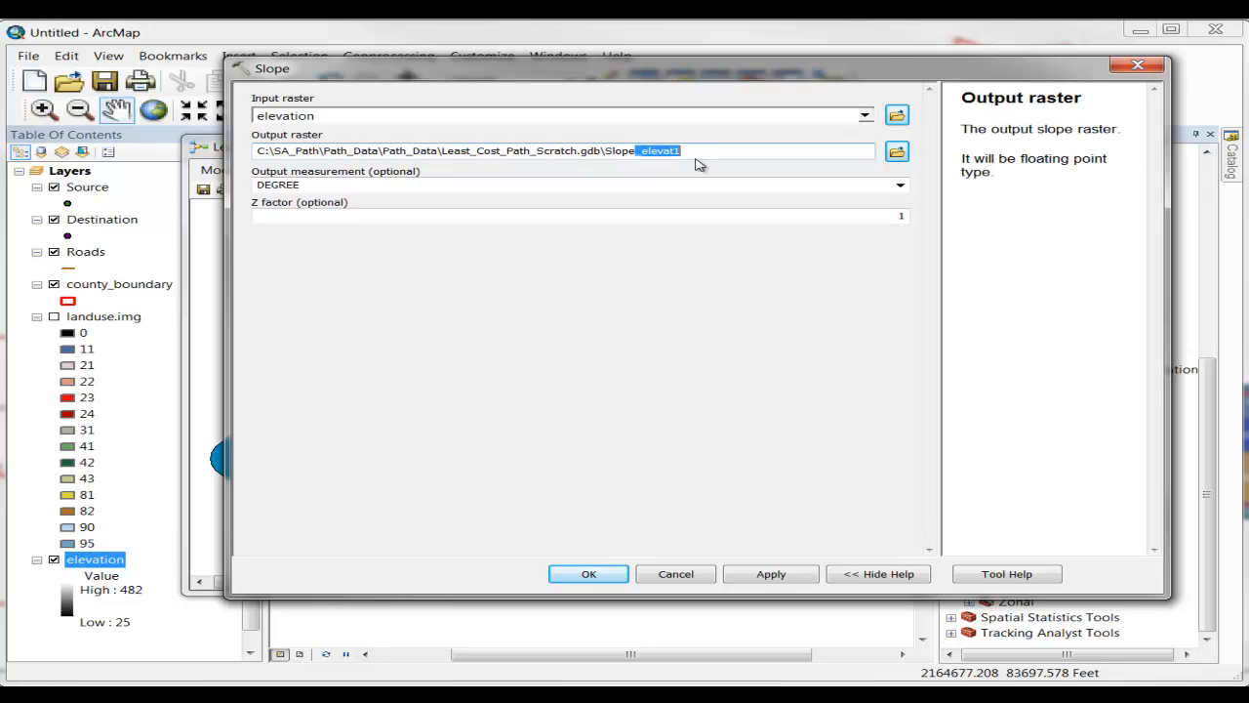
{"action": "key", "text": "BackSpace"}
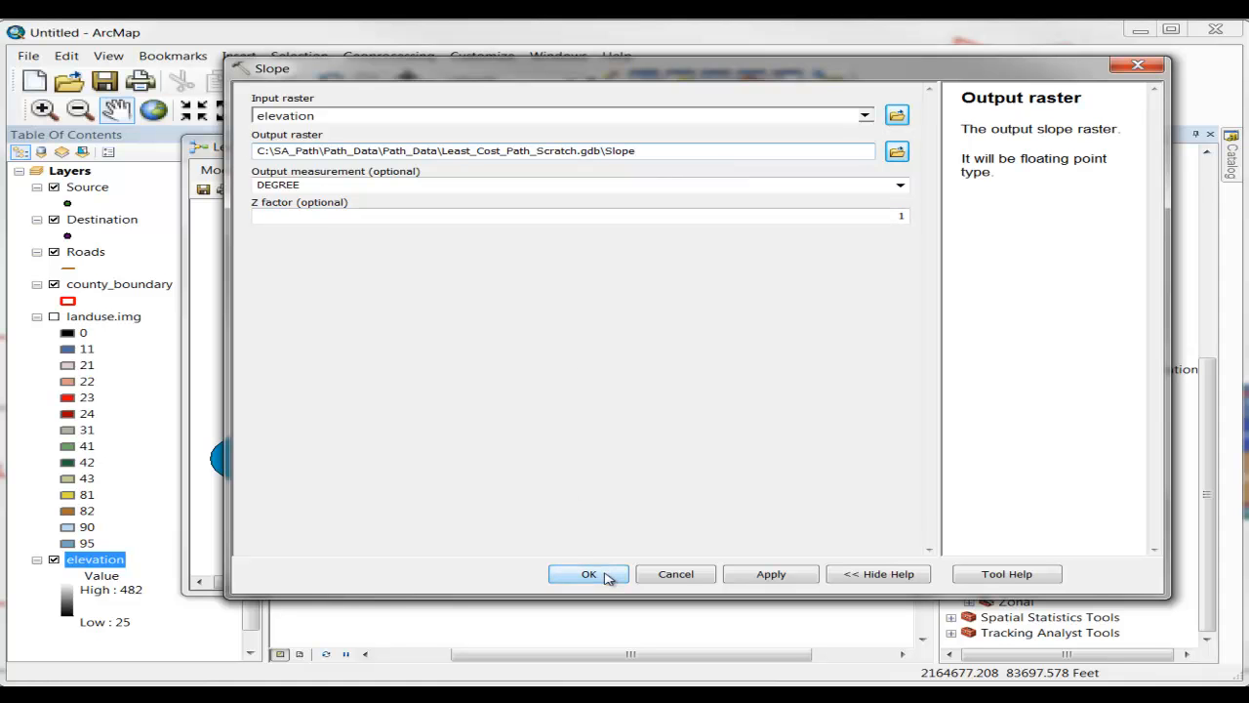
{"action": "left_click", "coordinate": [599, 574]}
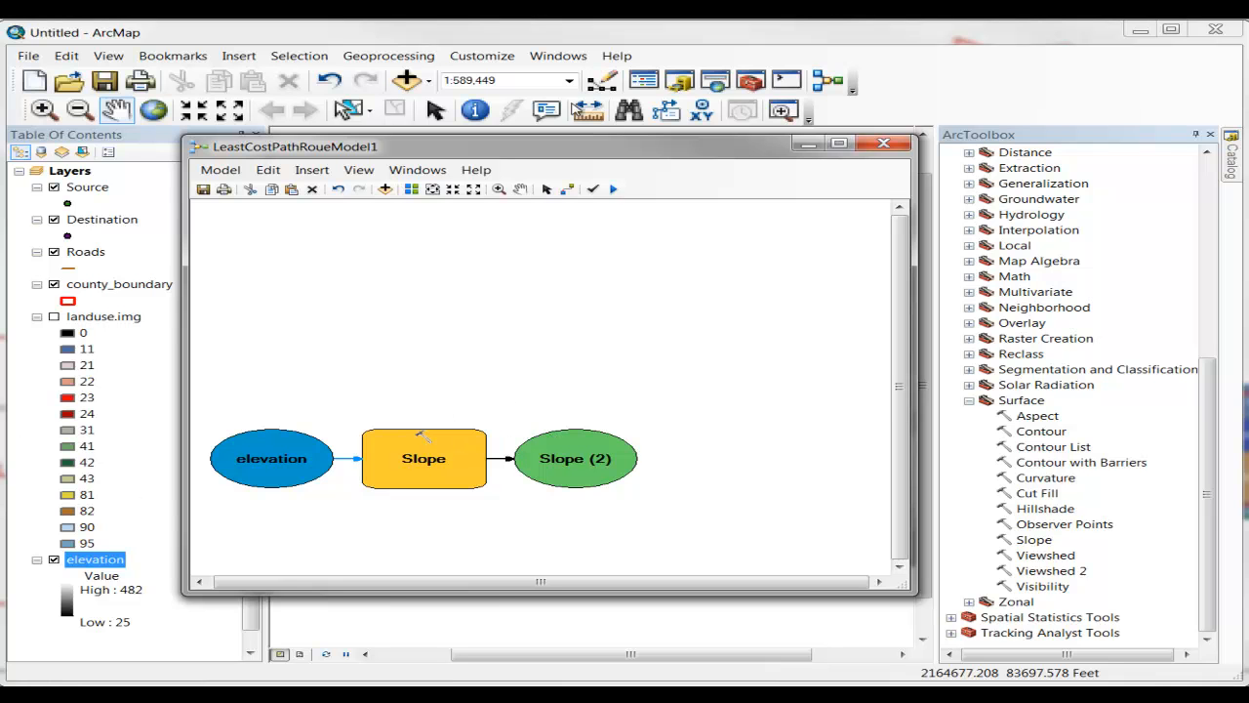
Run the model to calculate the slope raster and add the Slope (2) output to the map display.
{"action": "left_click", "coordinate": [615, 192]}
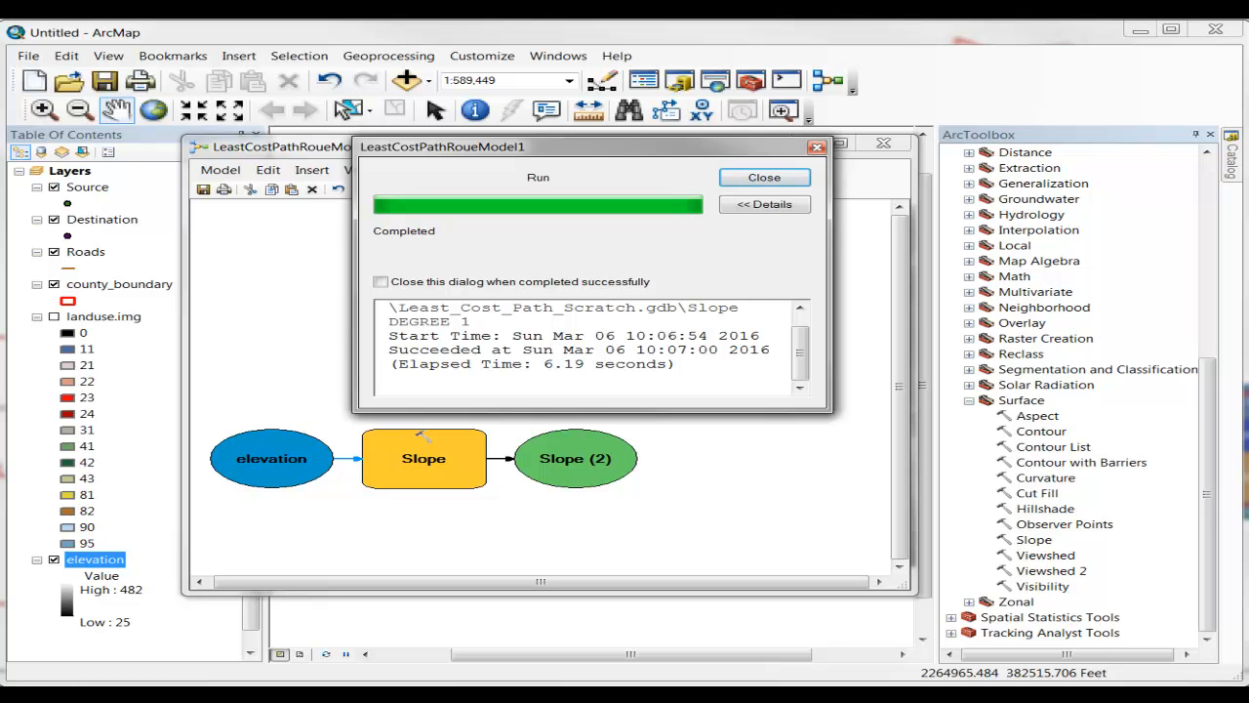
{"action": "left_click", "coordinate": [753, 180]}
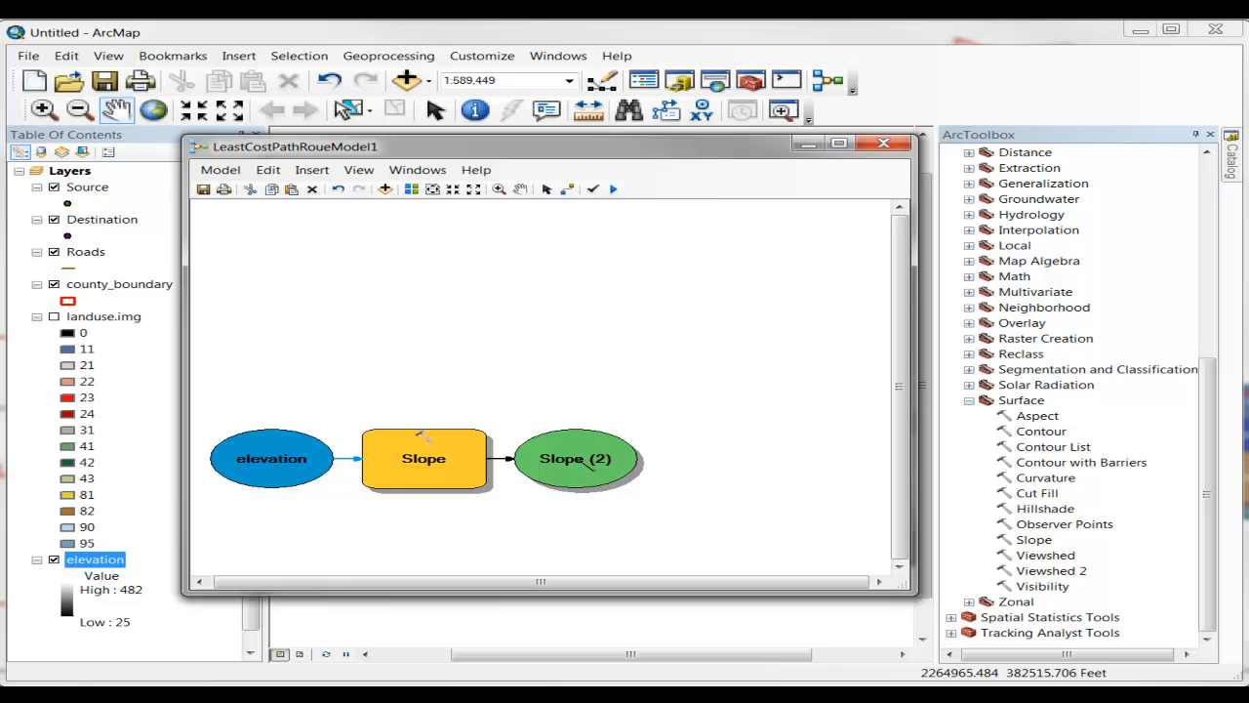
{"action": "right_click", "coordinate": [577, 459]}
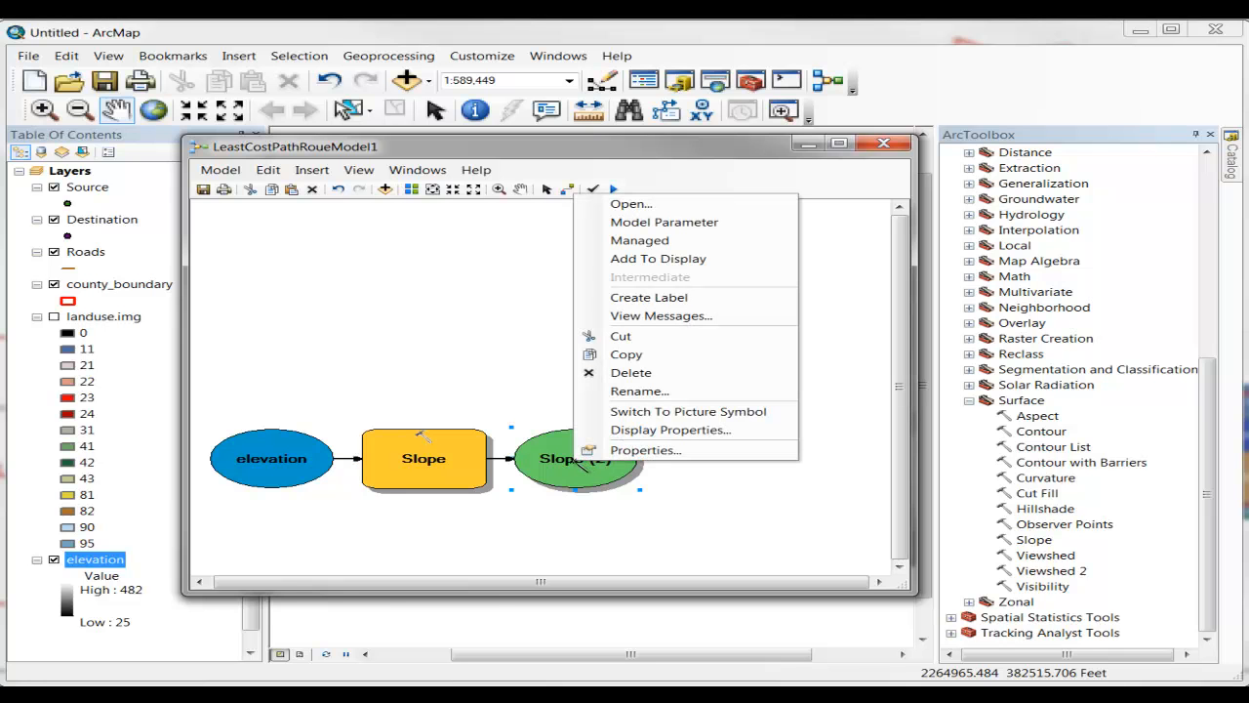
{"action": "left_click", "coordinate": [654, 259]}
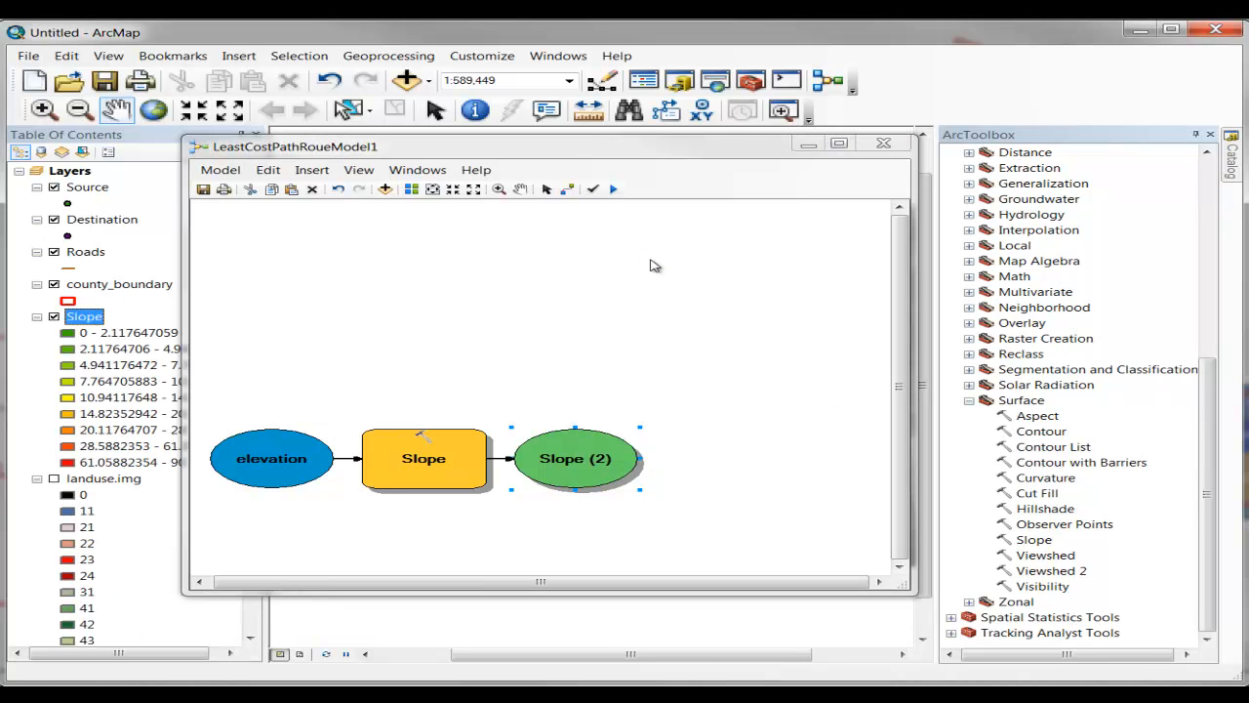
Hide the Roads layer to inspect the slope raster on the map, and save the model.
{"action": "mouse_move", "coordinate": [543, 144]}
{"action": "left_mouse_down"}
{"action": "mouse_move", "coordinate": [626, 202]}
{"action": "mouse_move", "coordinate": [938, 299]}
{"action": "mouse_move", "coordinate": [994, 476]}
{"action": "mouse_move", "coordinate": [989, 550]}
{"action": "left_mouse_up"}
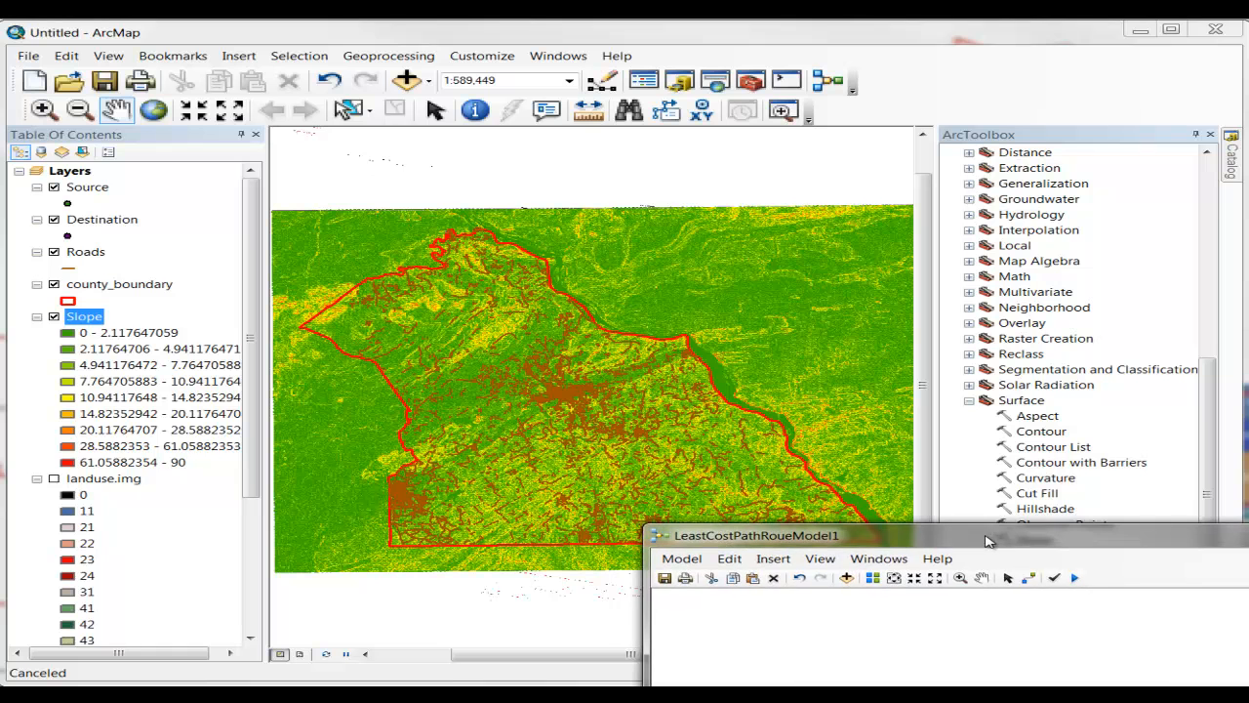
{"action": "left_click", "coordinate": [54, 252]}
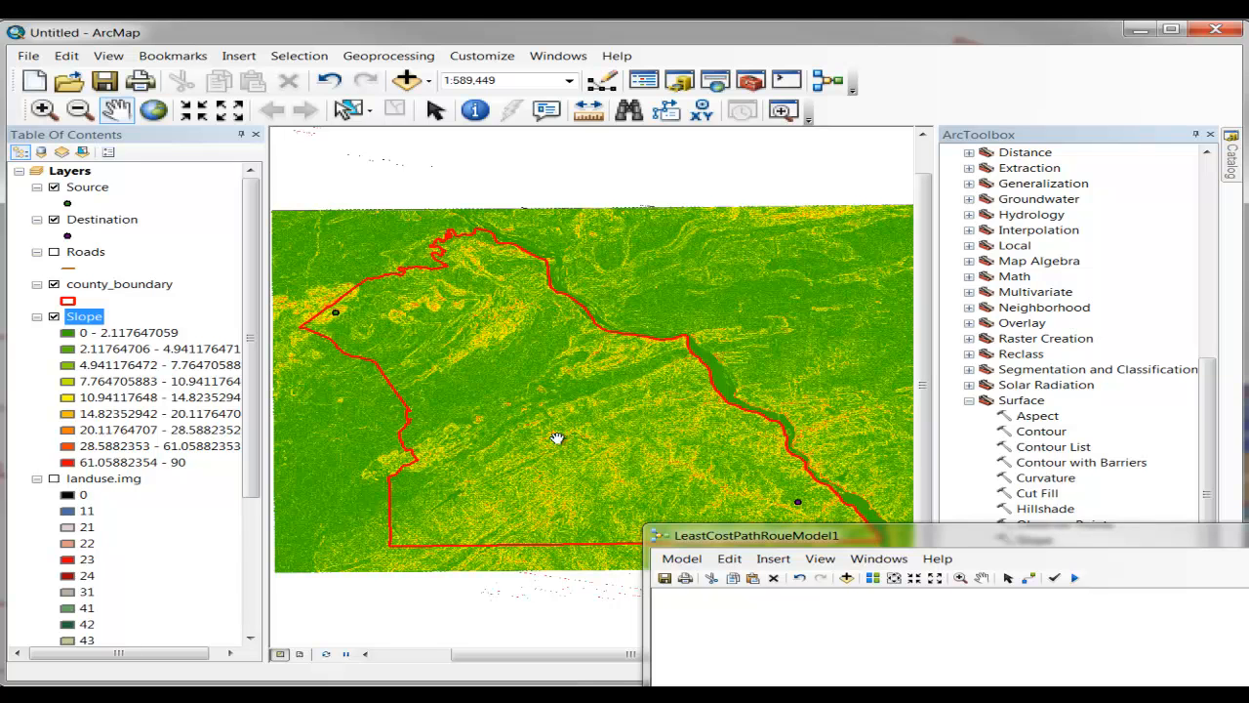
{"action": "left_click_drag", "start_coordinate": [894, 542], "coordinate": [273, 133]}
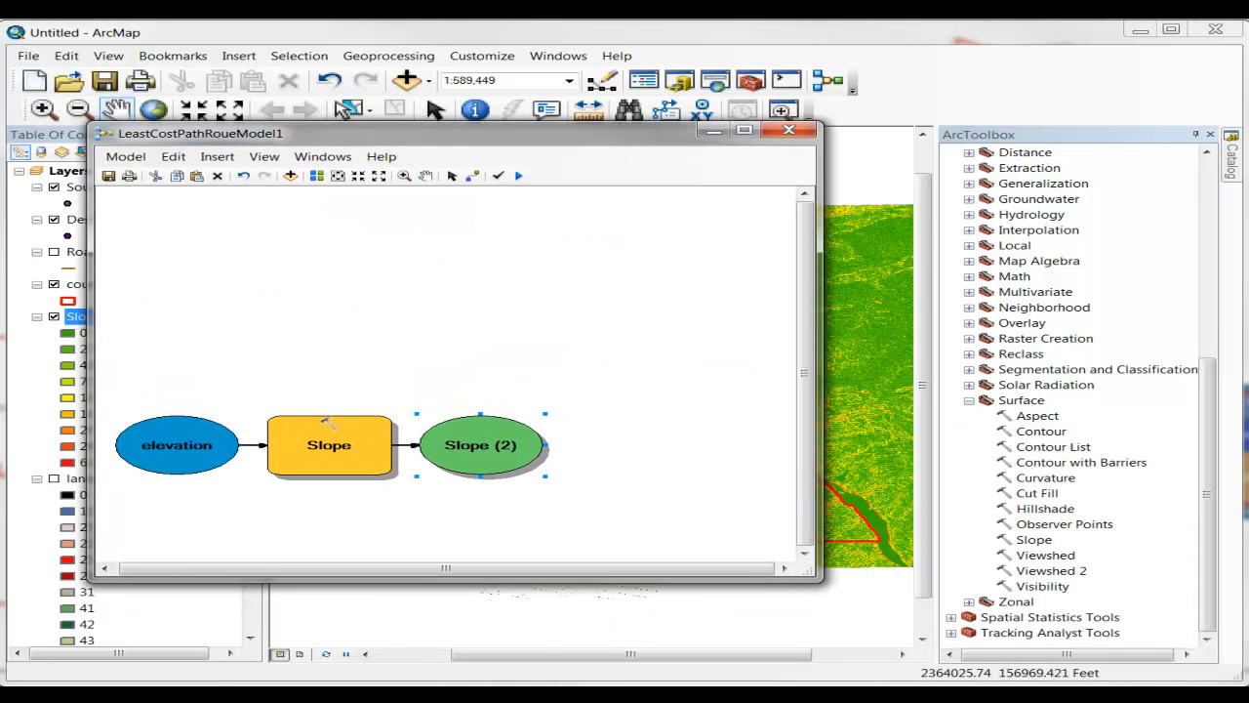
{"action": "left_click", "coordinate": [125, 157]}
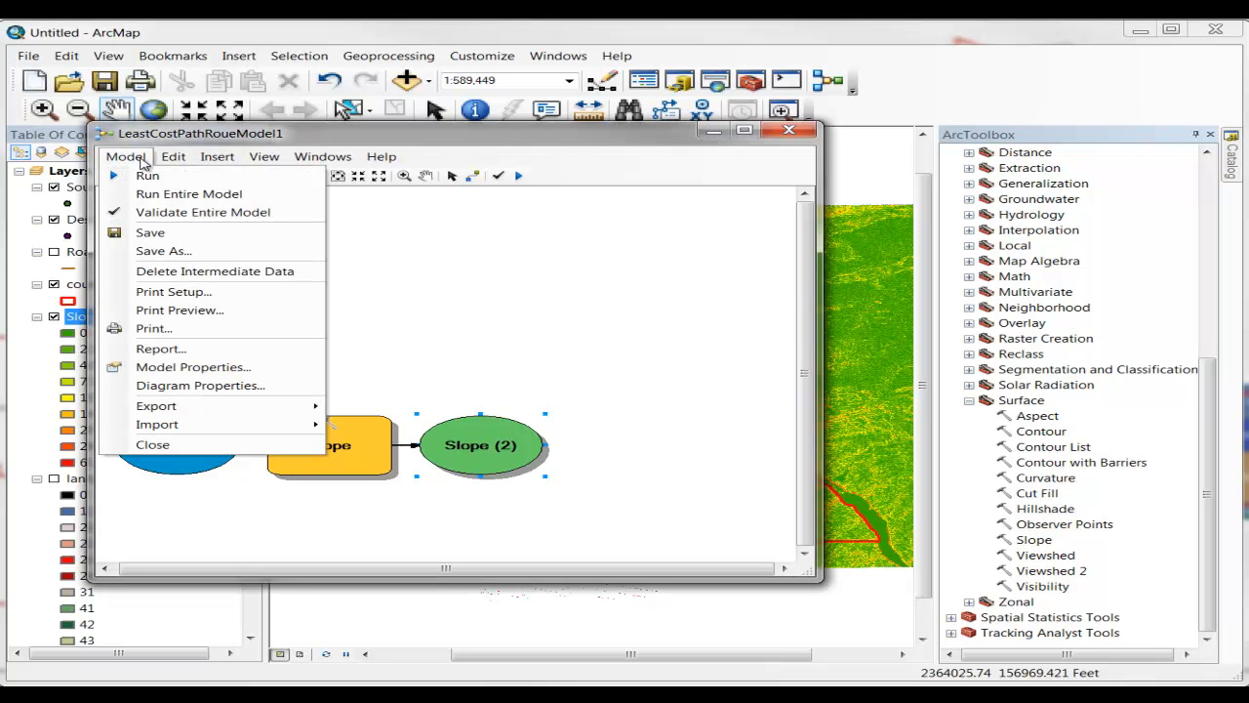
{"action": "left_click", "coordinate": [162, 232]}
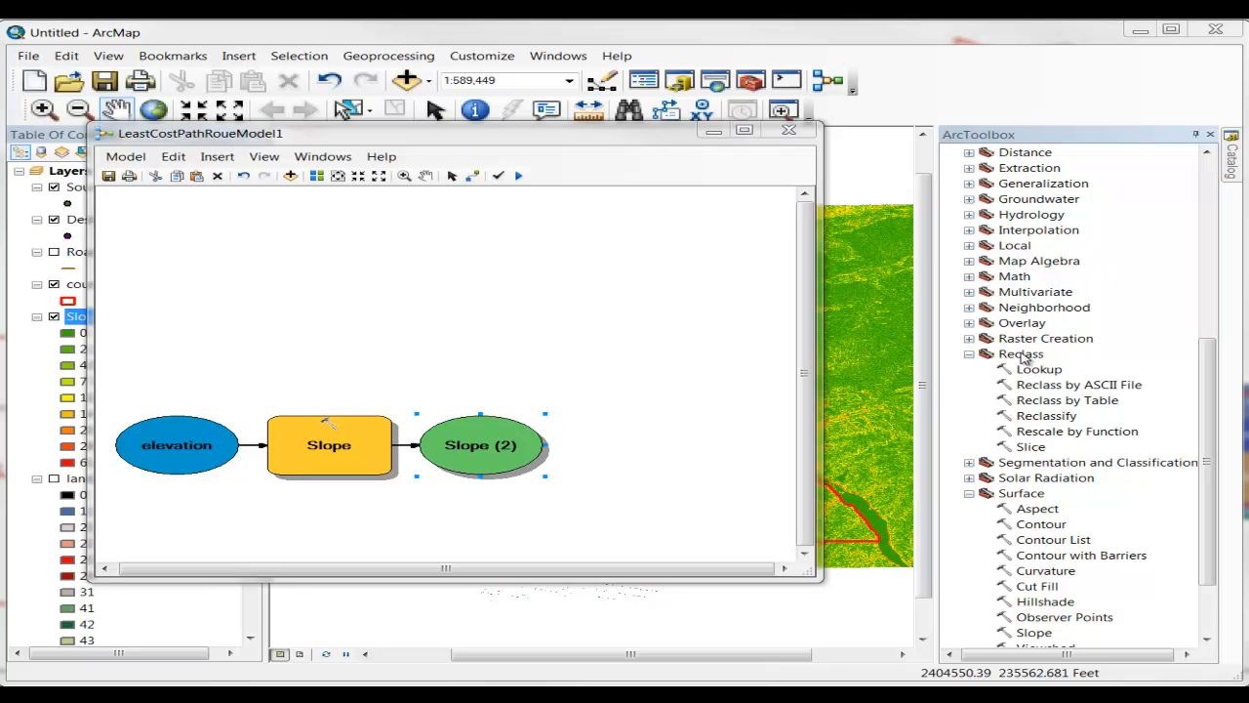
Add the Reclassify tool from the Reclass toolset to the model and connect Slope (2) as its input raster.
{"action": "left_click_drag", "start_coordinate": [1039, 415], "coordinate": [226, 317]}
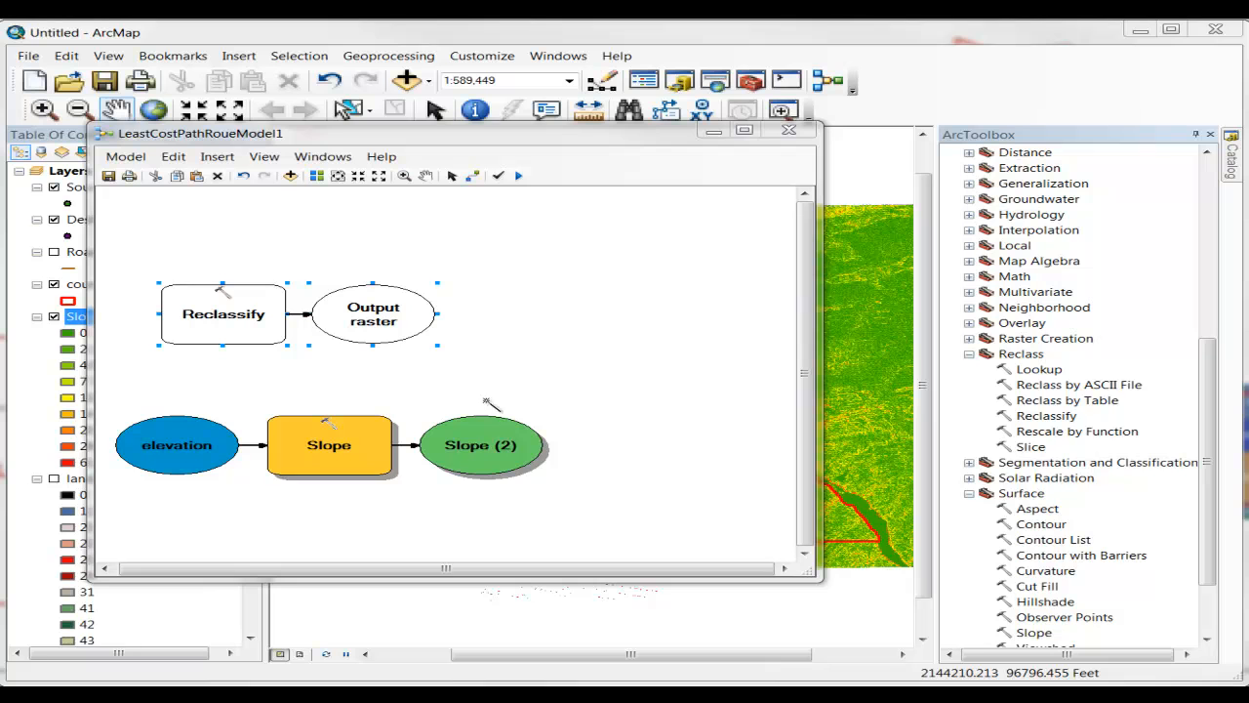
{"action": "left_click", "coordinate": [490, 429]}
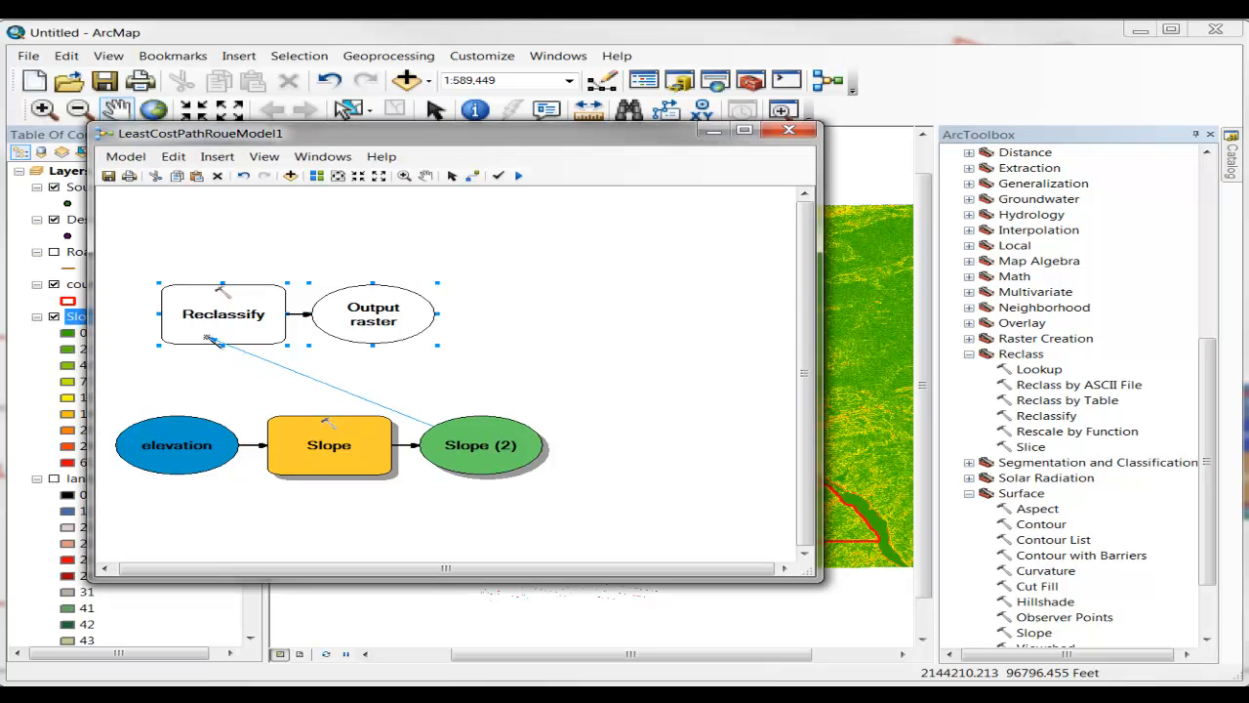
{"action": "left_click", "coordinate": [212, 334]}
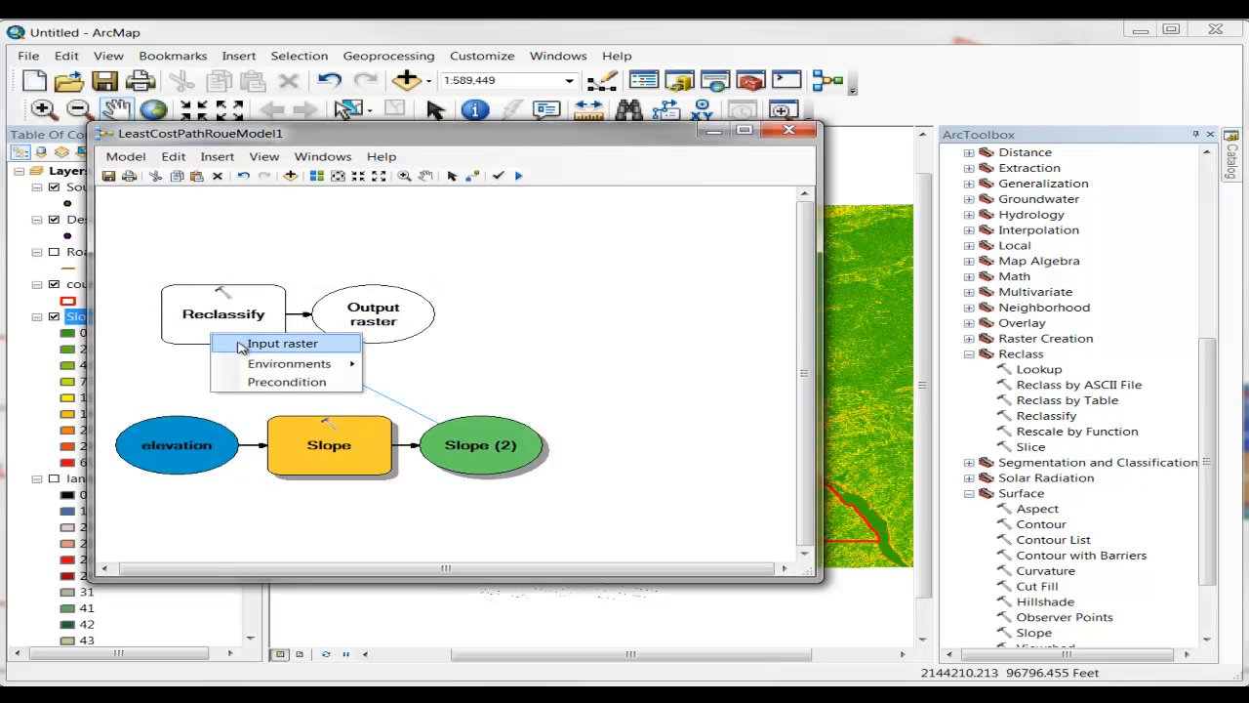
{"action": "left_click", "coordinate": [257, 345]}
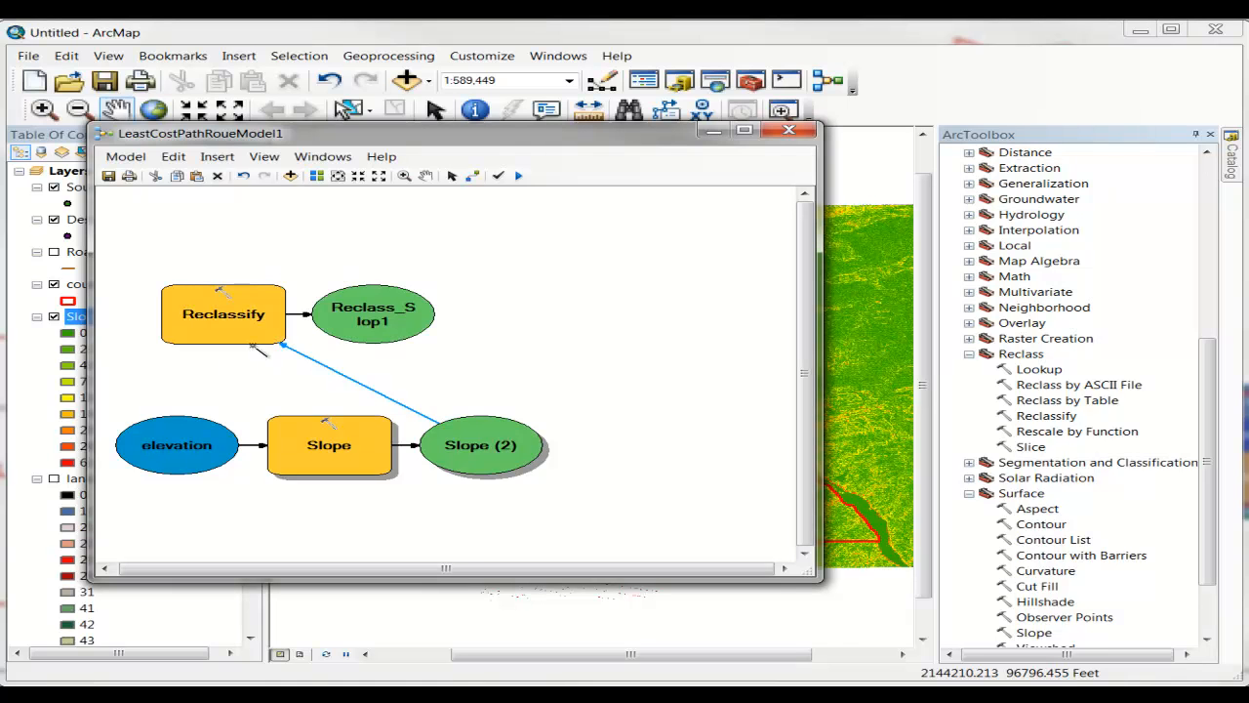
Reclassify the slope in intervals of 9, numbering new values from 1 for 0–9, and name the output raster Slope_reclass.
{"action": "double_click", "coordinate": [234, 332]}
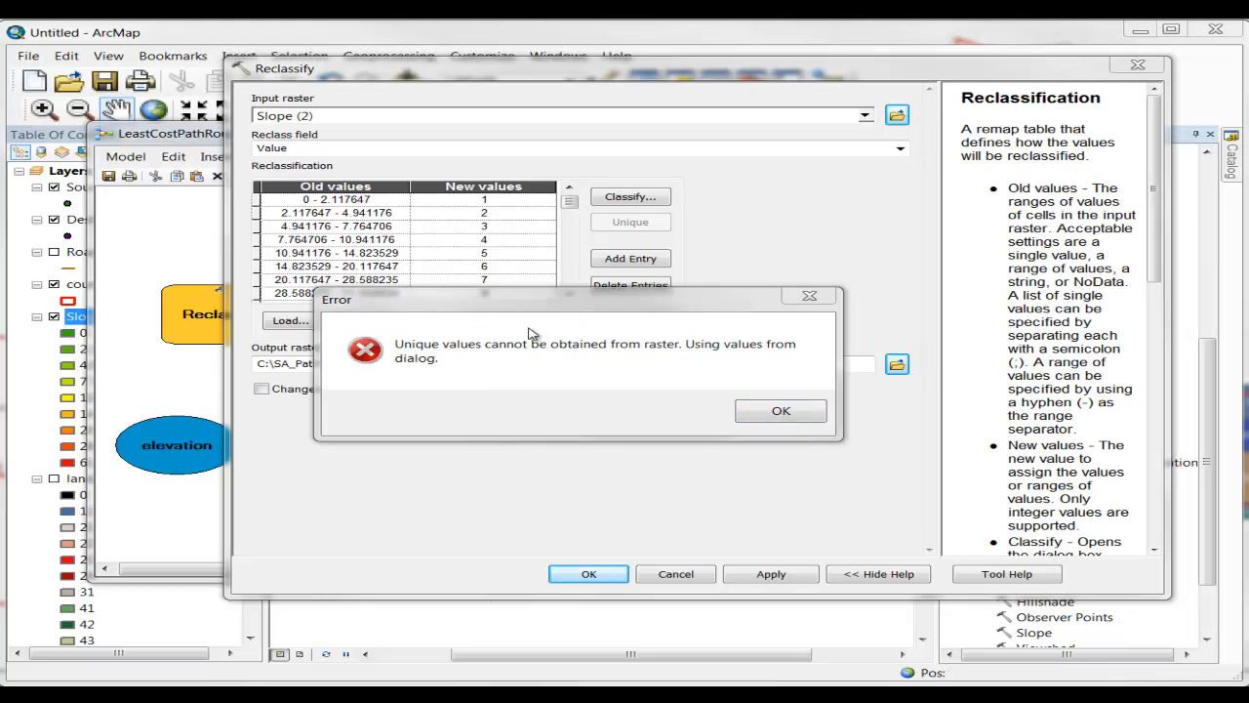
{"action": "left_click", "coordinate": [781, 411]}
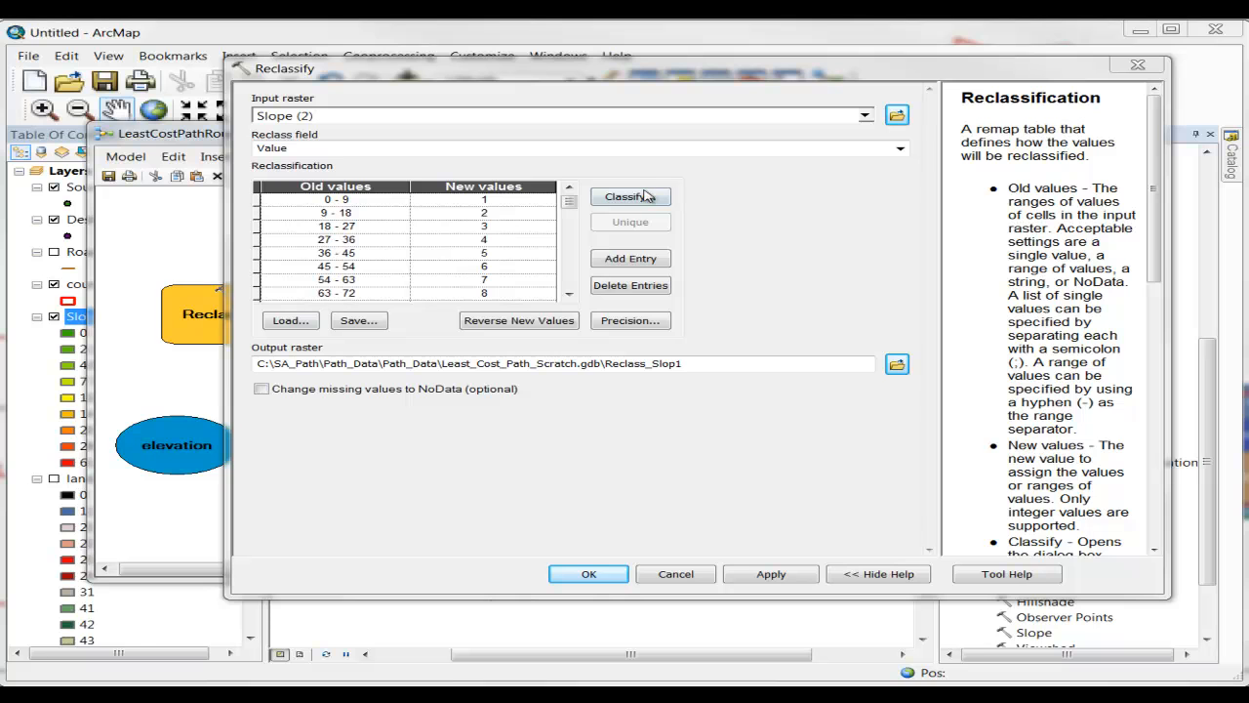
{"action": "mouse_move", "coordinate": [572, 200]}
{"action": "left_mouse_down"}
{"action": "mouse_move", "coordinate": [574, 212]}
{"action": "mouse_move", "coordinate": [582, 195]}
{"action": "left_mouse_up"}
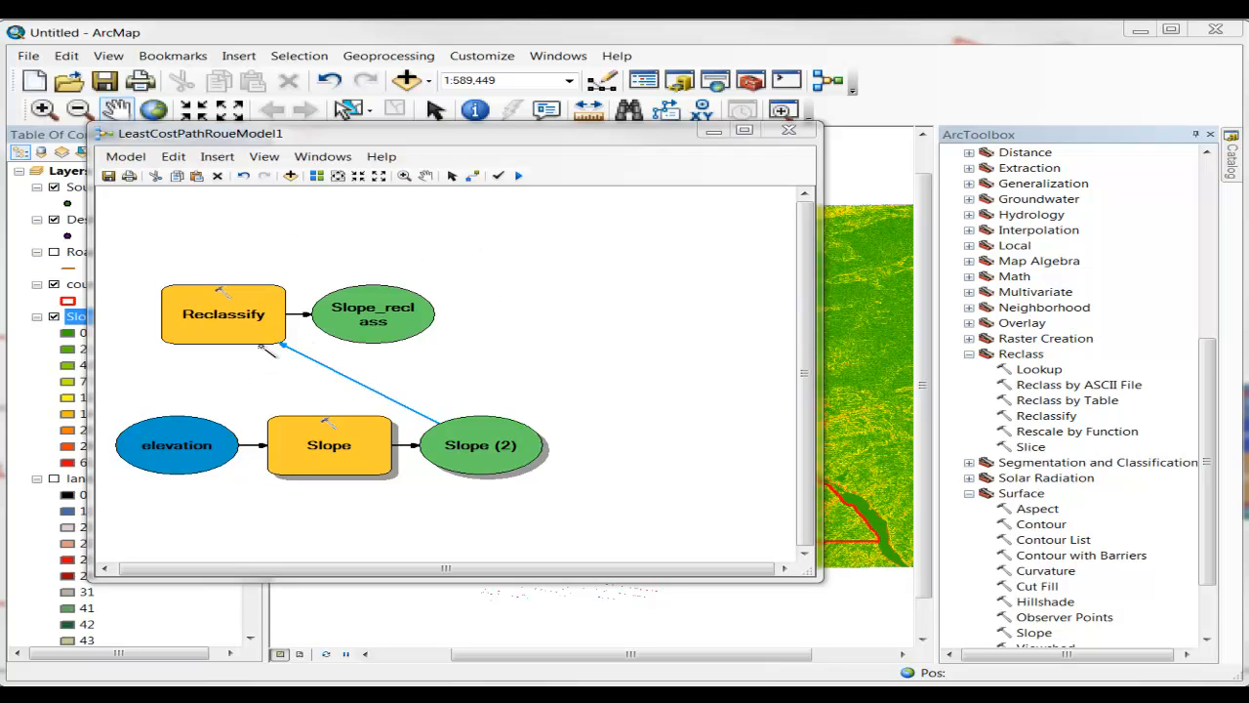
Run the model with the Reclassify tool and add the Slope_reclass output to the map display.
{"action": "left_click", "coordinate": [520, 178]}
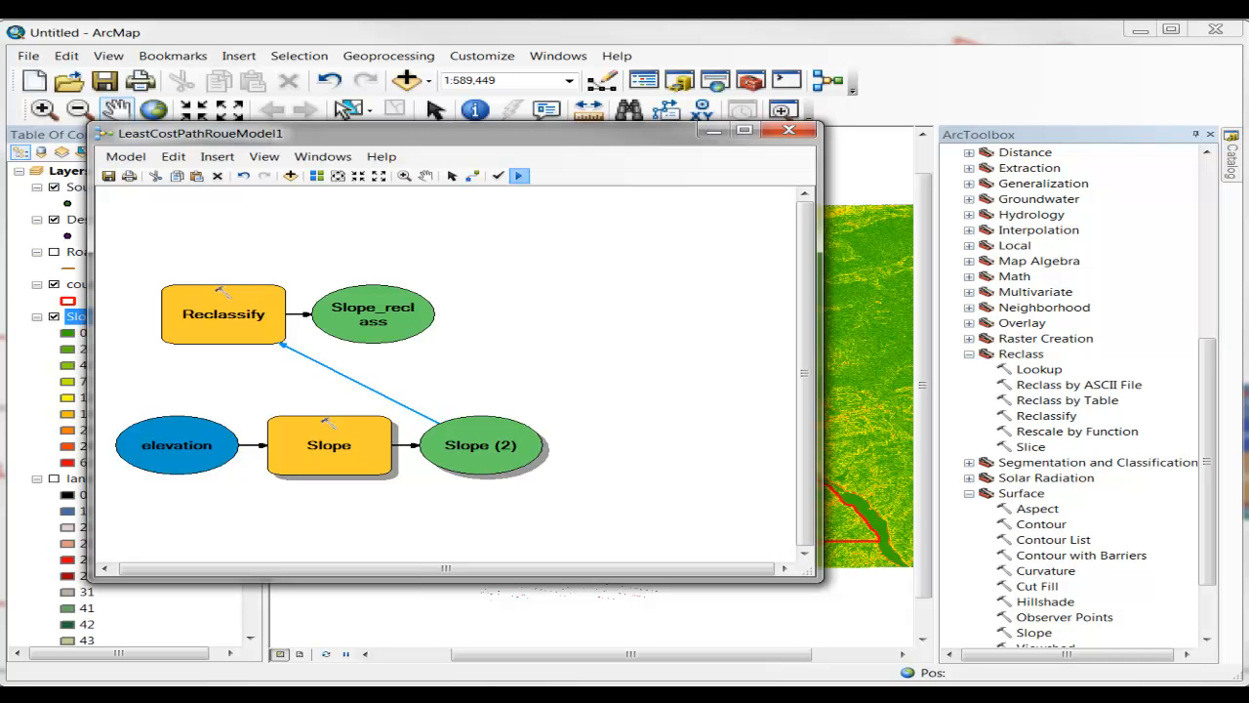
{"action": "left_click_drag", "start_coordinate": [271, 149], "coordinate": [426, 190]}
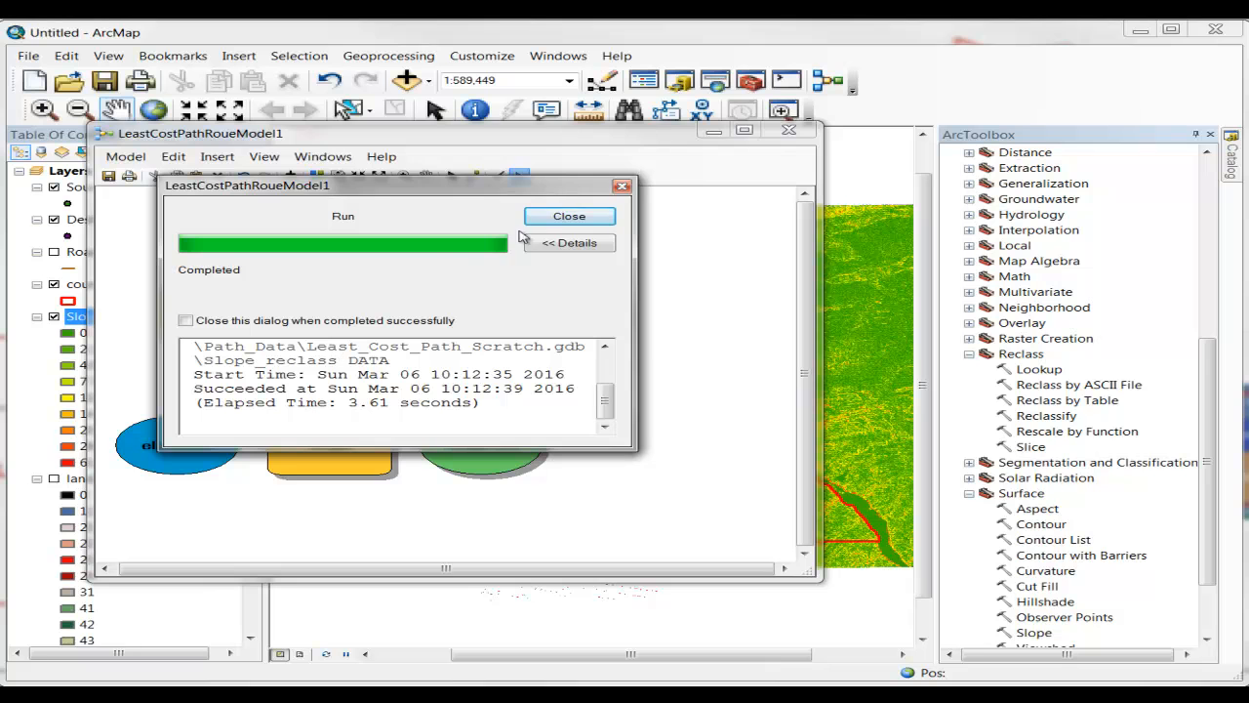
{"action": "left_click", "coordinate": [569, 217]}
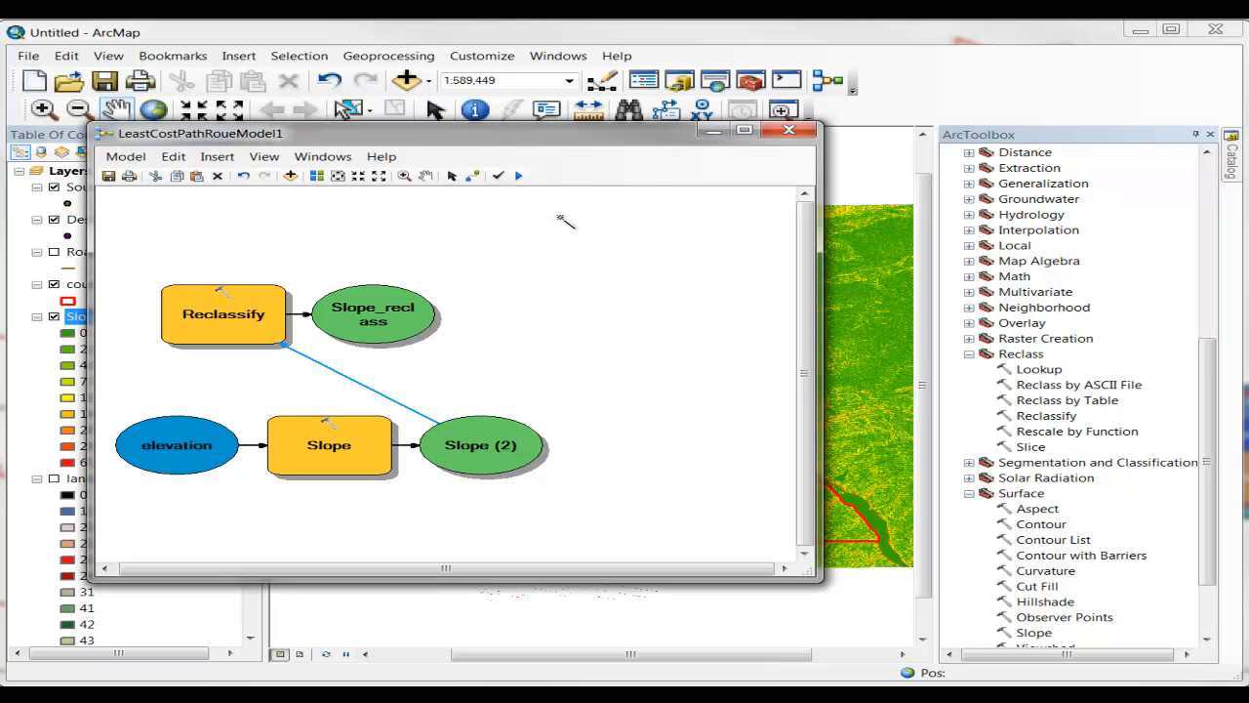
{"action": "right_click", "coordinate": [382, 318]}
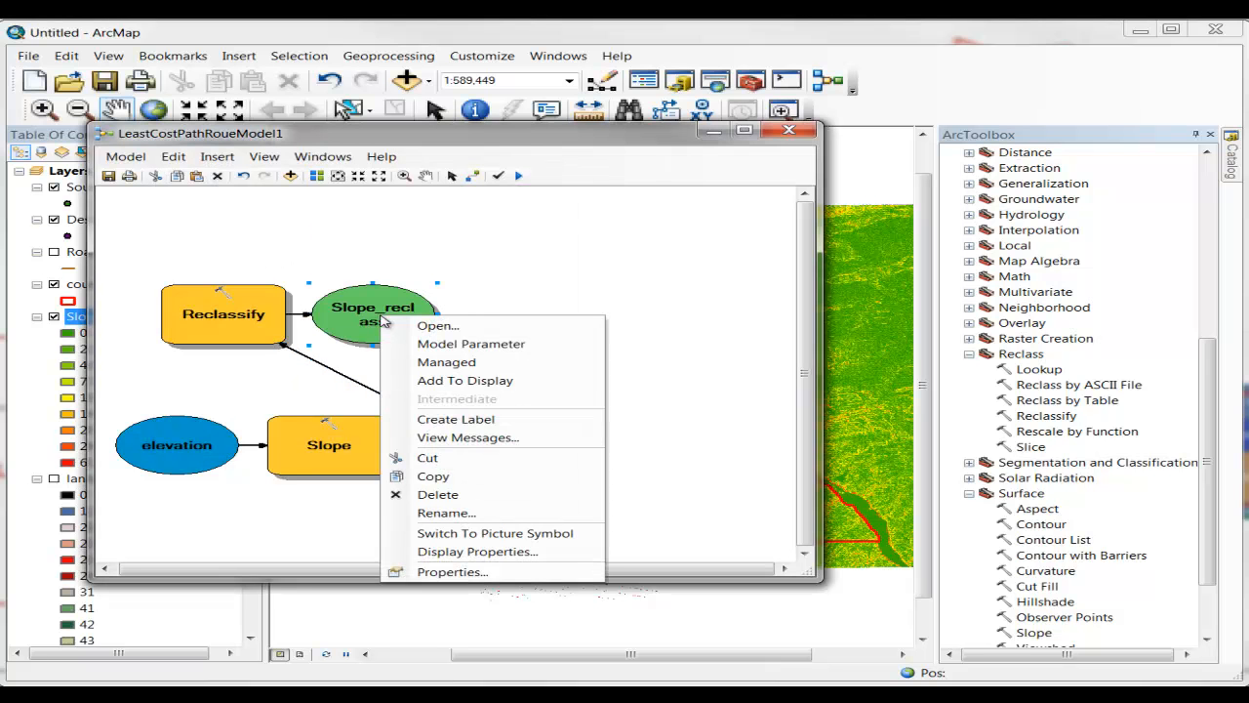
{"action": "left_click", "coordinate": [445, 380]}
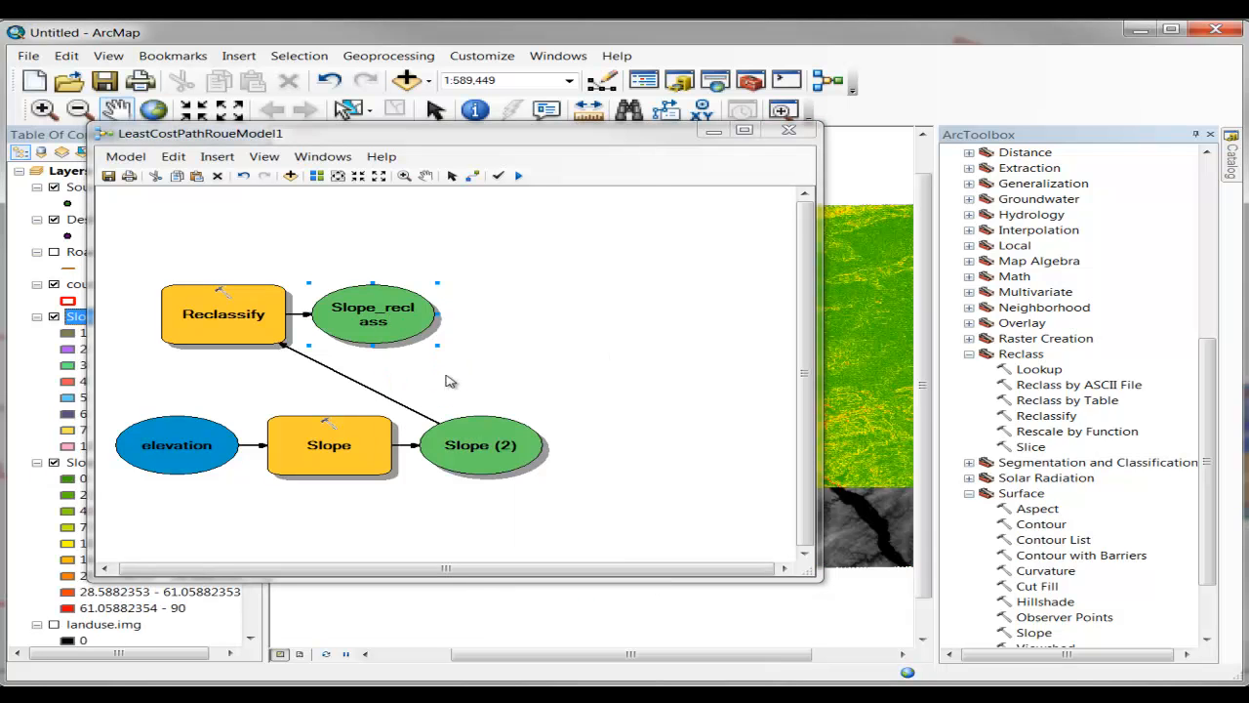
Save the model after checking the reclassified slope on the map, and auto-arrange the model diagram.
{"action": "left_click_drag", "start_coordinate": [415, 138], "coordinate": [601, 596]}
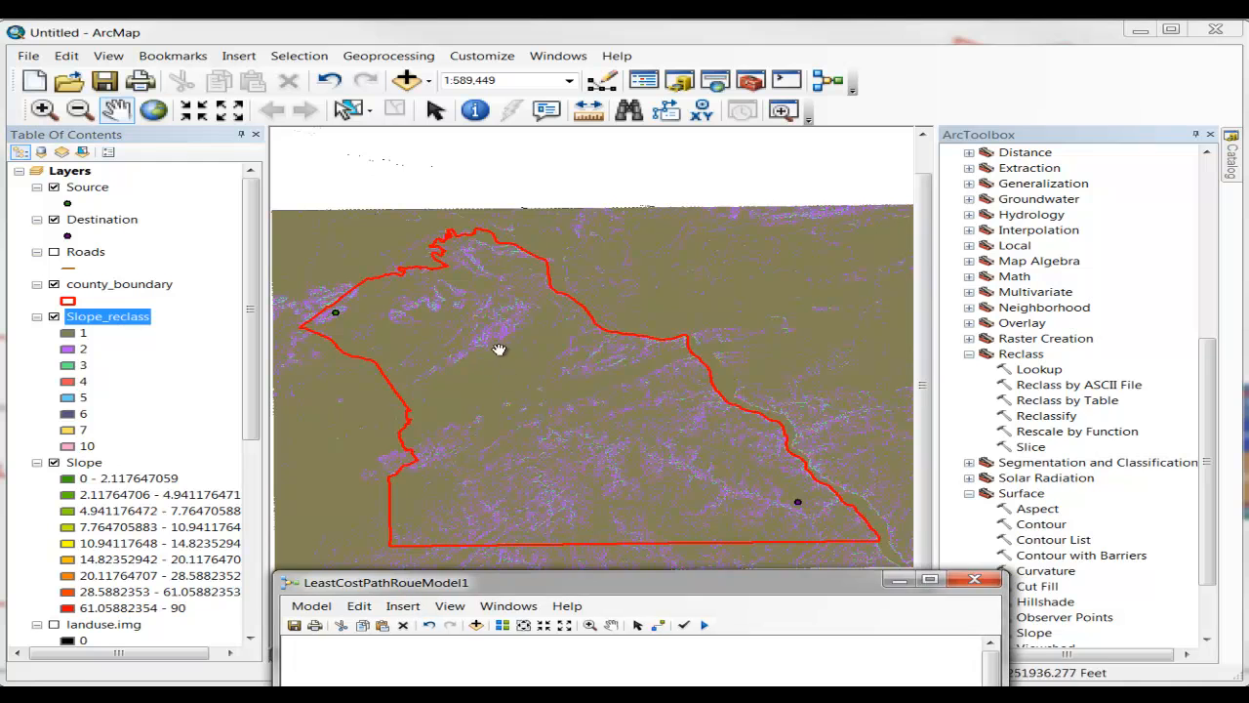
{"action": "left_click", "coordinate": [512, 521]}
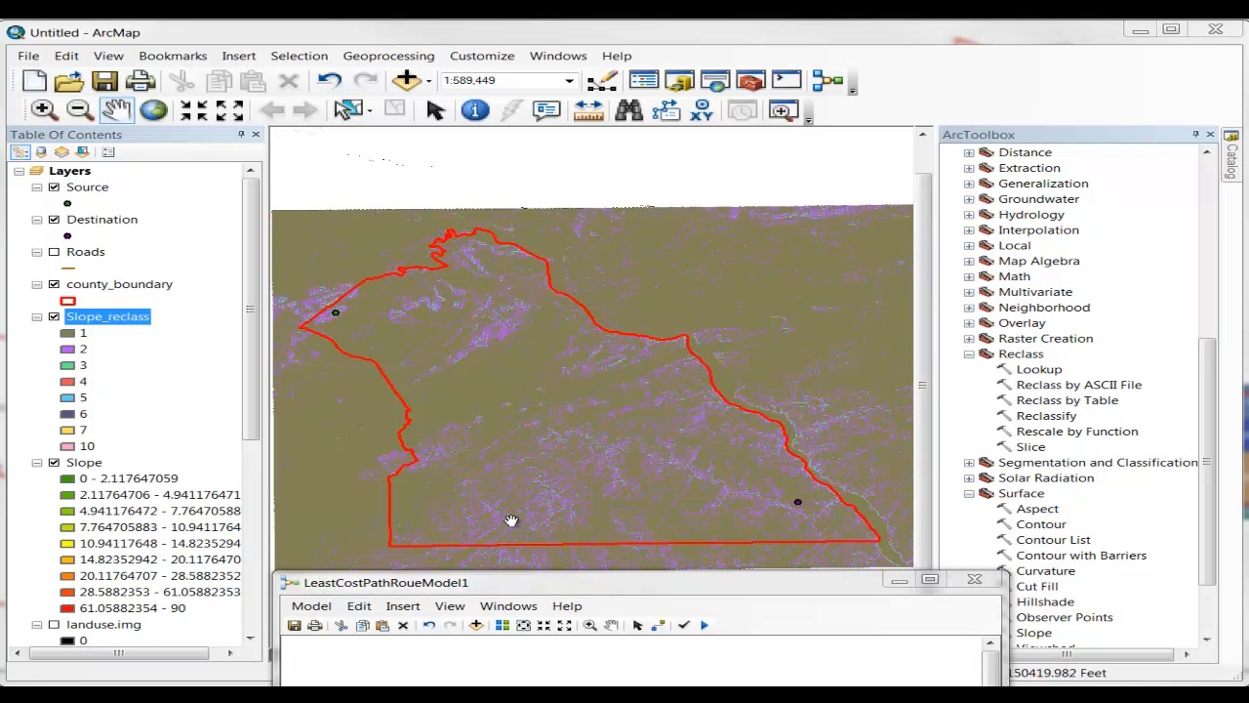
{"action": "left_click", "coordinate": [532, 589]}
{"action": "left_click_drag", "start_coordinate": [535, 591], "coordinate": [616, 171]}
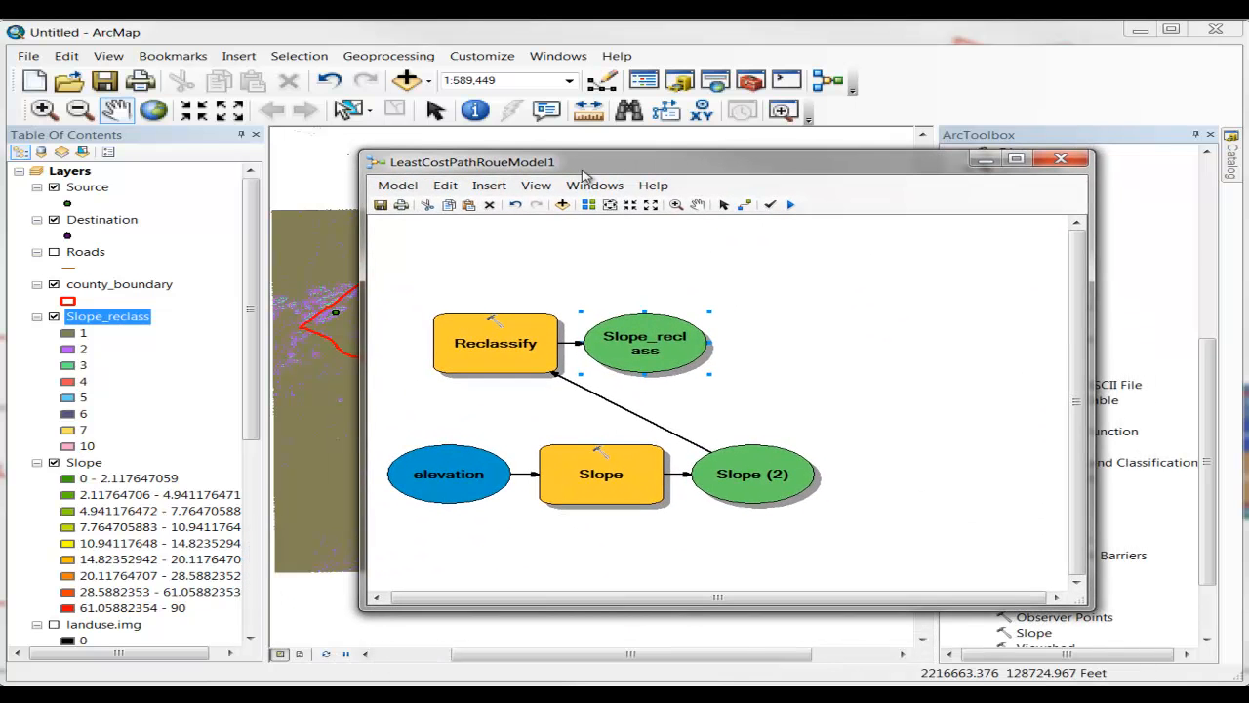
{"action": "left_click", "coordinate": [397, 185]}
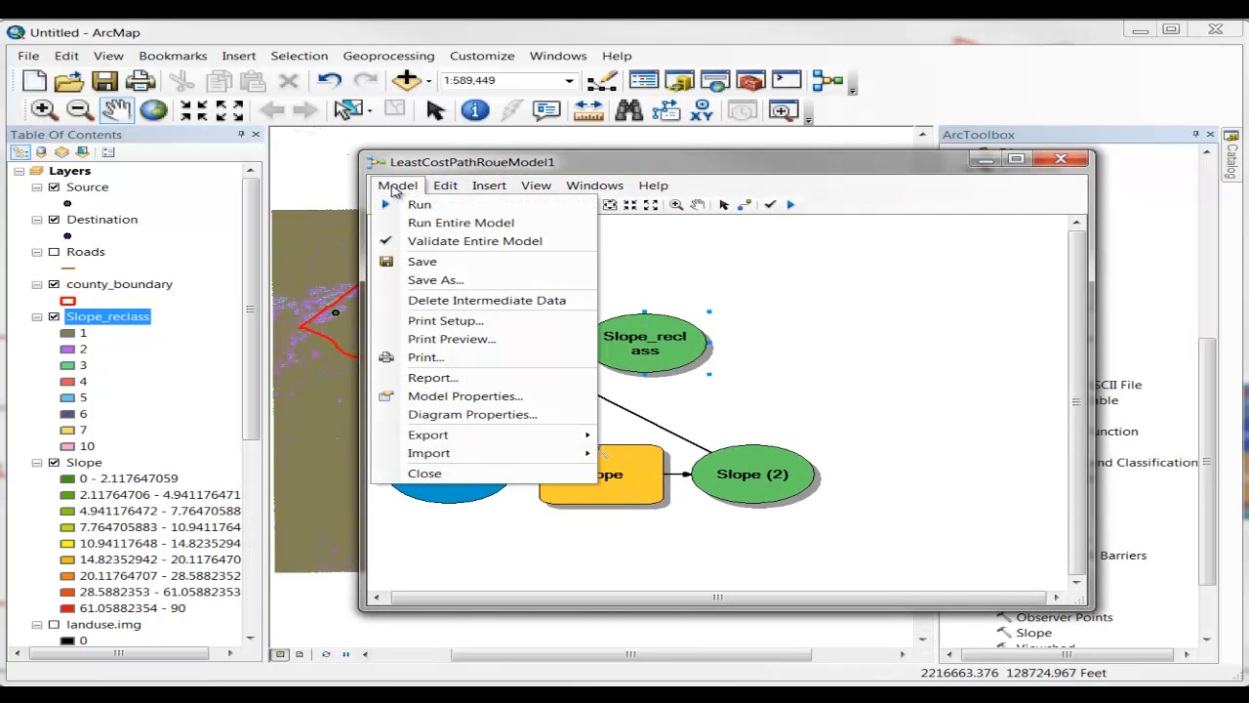
{"action": "left_click", "coordinate": [435, 263]}
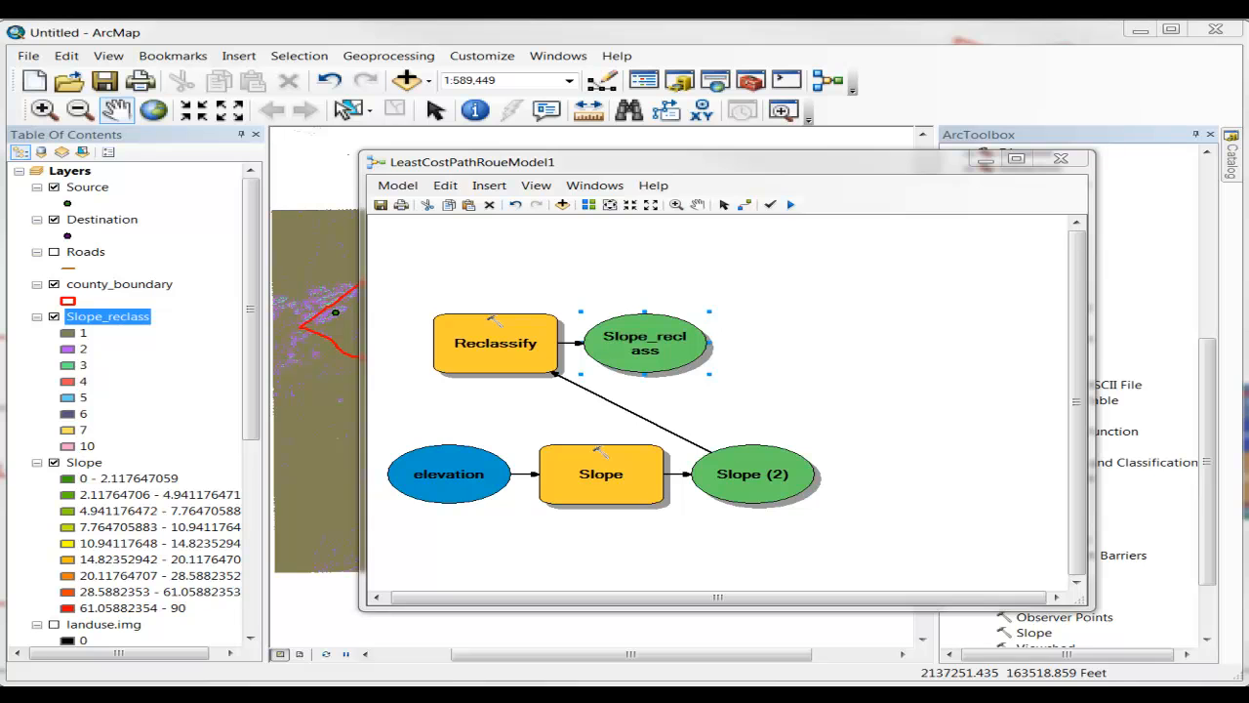
{"action": "left_click", "coordinate": [589, 206]}
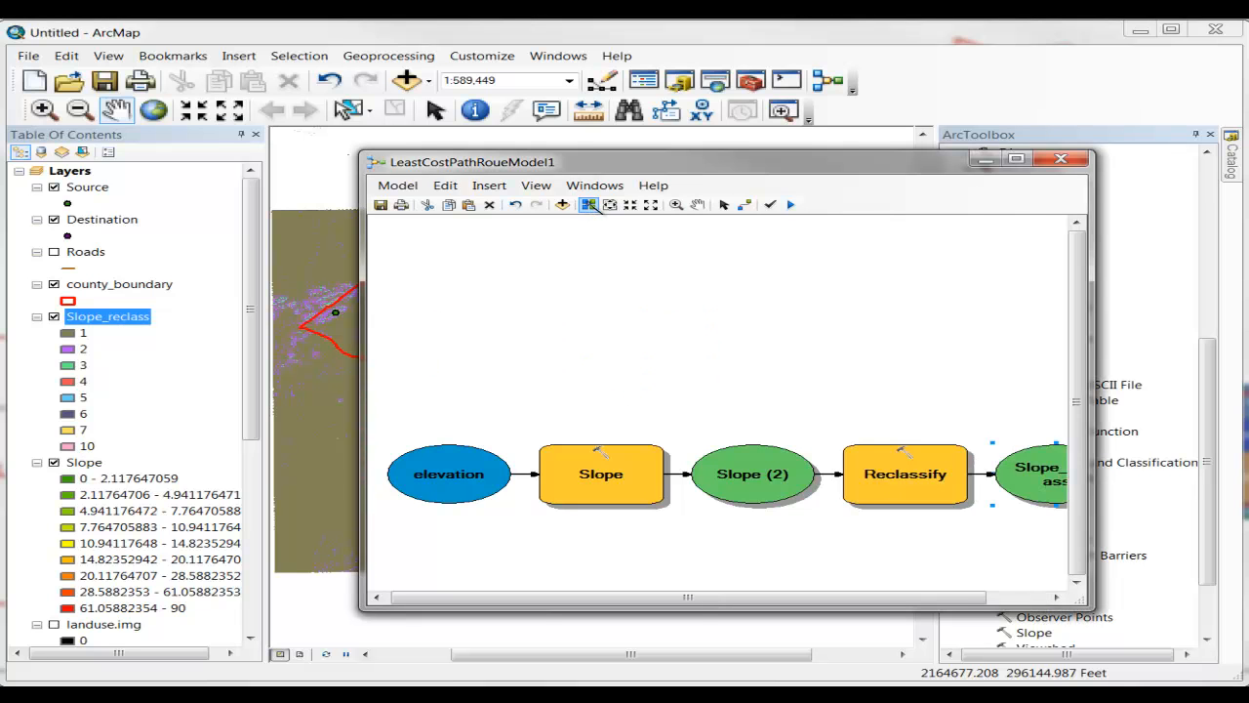
{"action": "left_click_drag", "start_coordinate": [700, 599], "coordinate": [874, 611]}
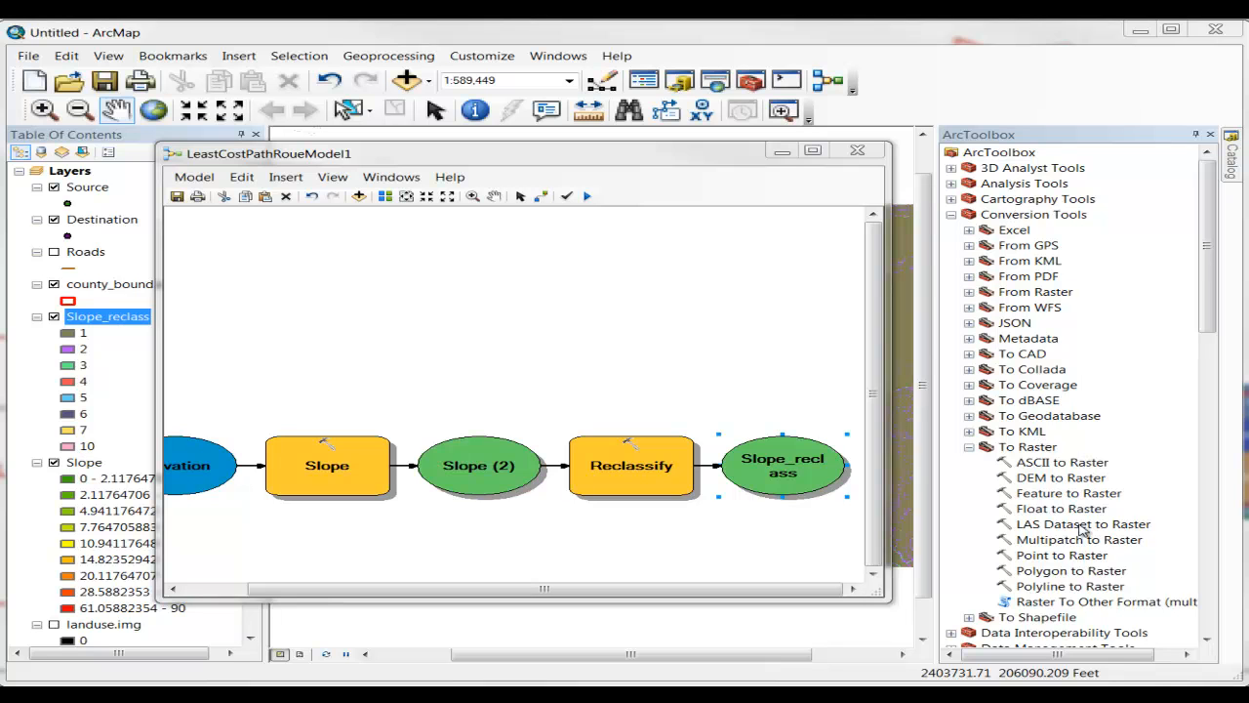
Add the Feature to Raster tool and the Roads layer to the model, connecting Roads as the tool's input features.
{"action": "left_click_drag", "start_coordinate": [1064, 507], "coordinate": [717, 341]}
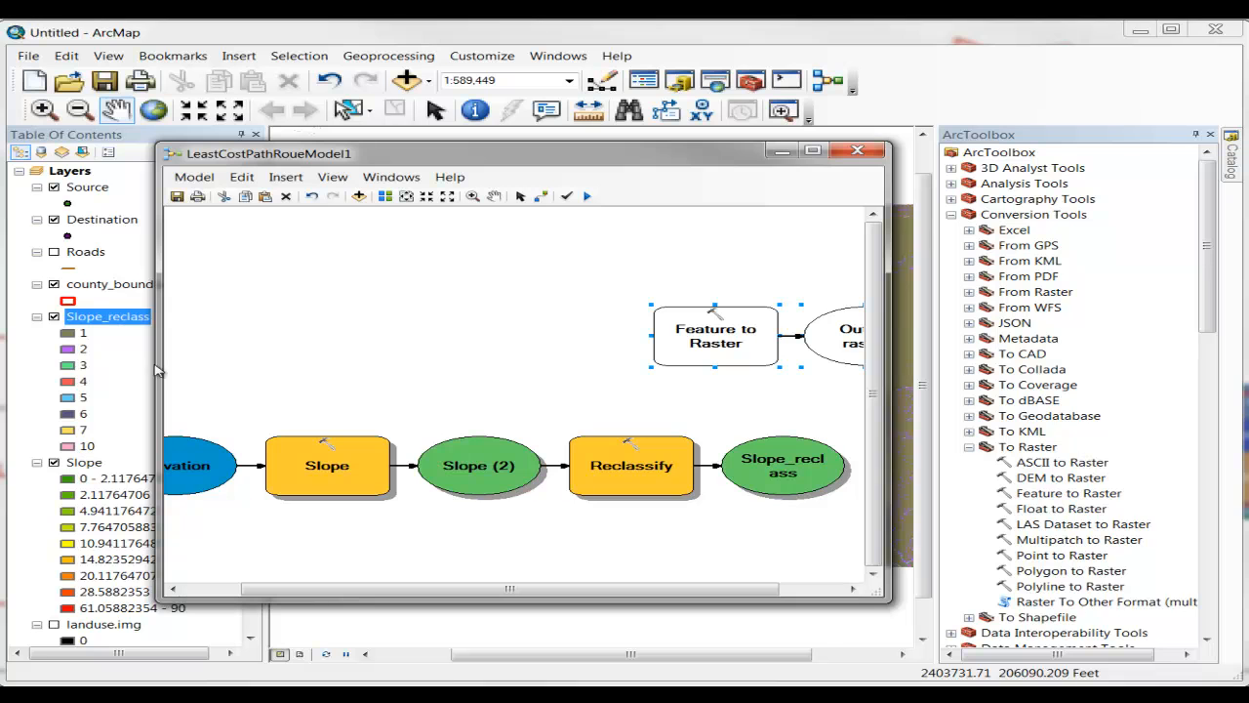
{"action": "left_click_drag", "start_coordinate": [86, 252], "coordinate": [486, 325]}
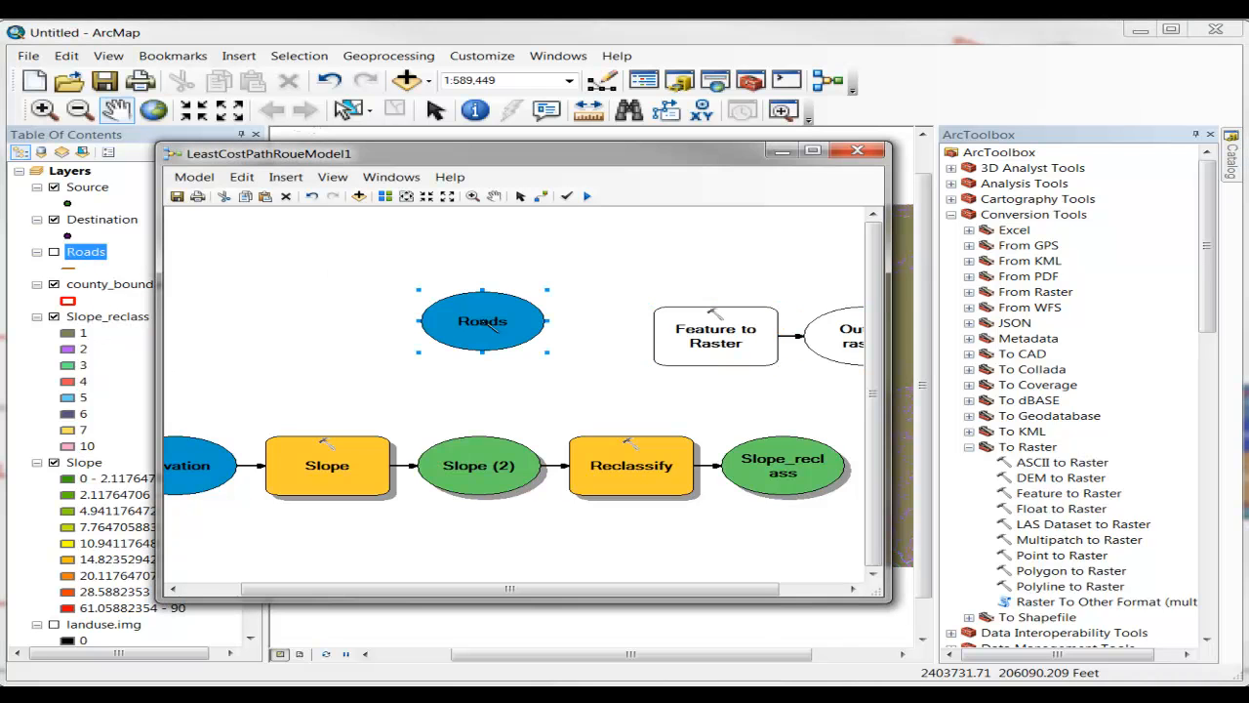
{"action": "left_click", "coordinate": [541, 197]}
{"action": "mouse_move", "coordinate": [515, 315]}
{"action": "left_mouse_down"}
{"action": "mouse_move", "coordinate": [624, 354]}
{"action": "mouse_move", "coordinate": [688, 351]}
{"action": "left_mouse_up"}
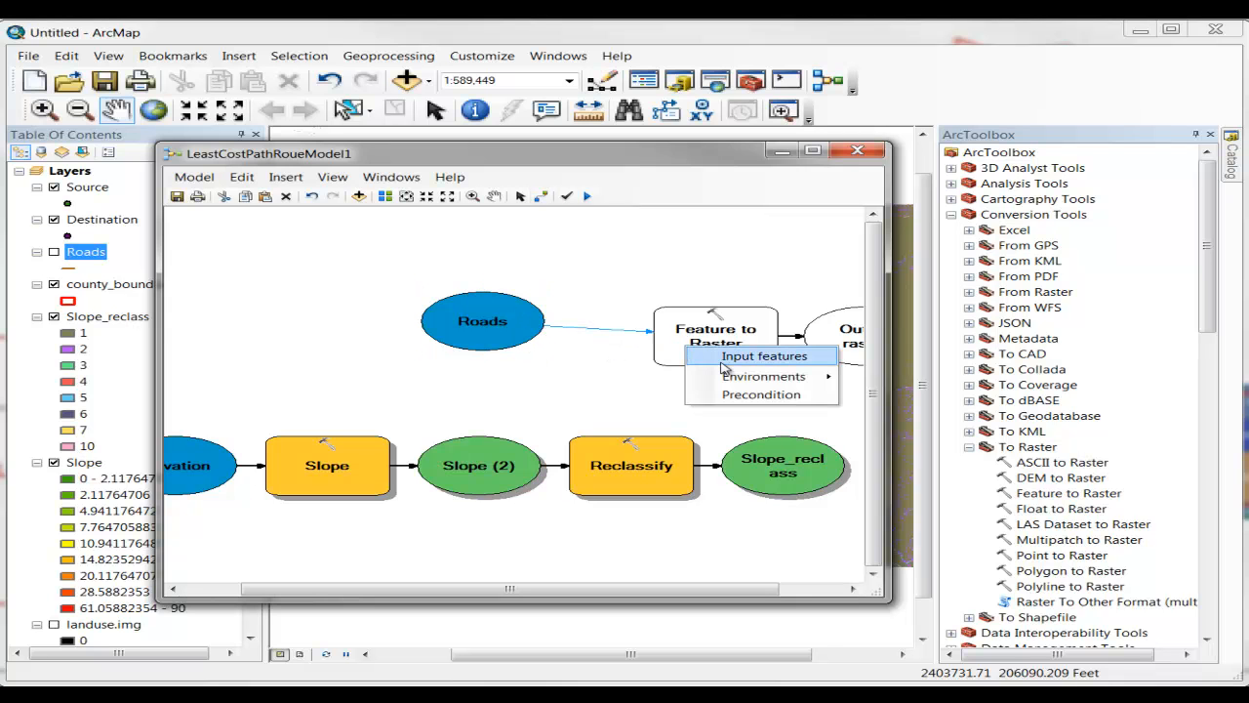
{"action": "left_click", "coordinate": [732, 356]}
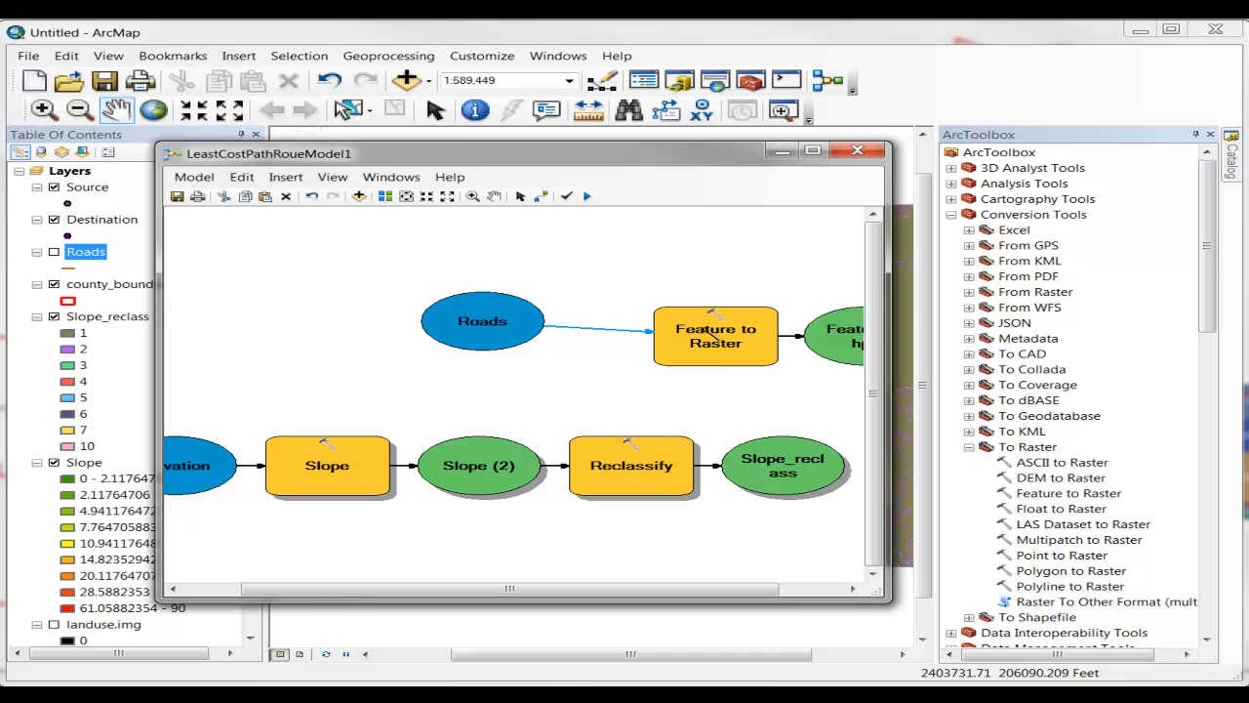
Set the Feature to Raster tool's field to RTE_NUM for the Roads input.
{"action": "double_click", "coordinate": [714, 335]}
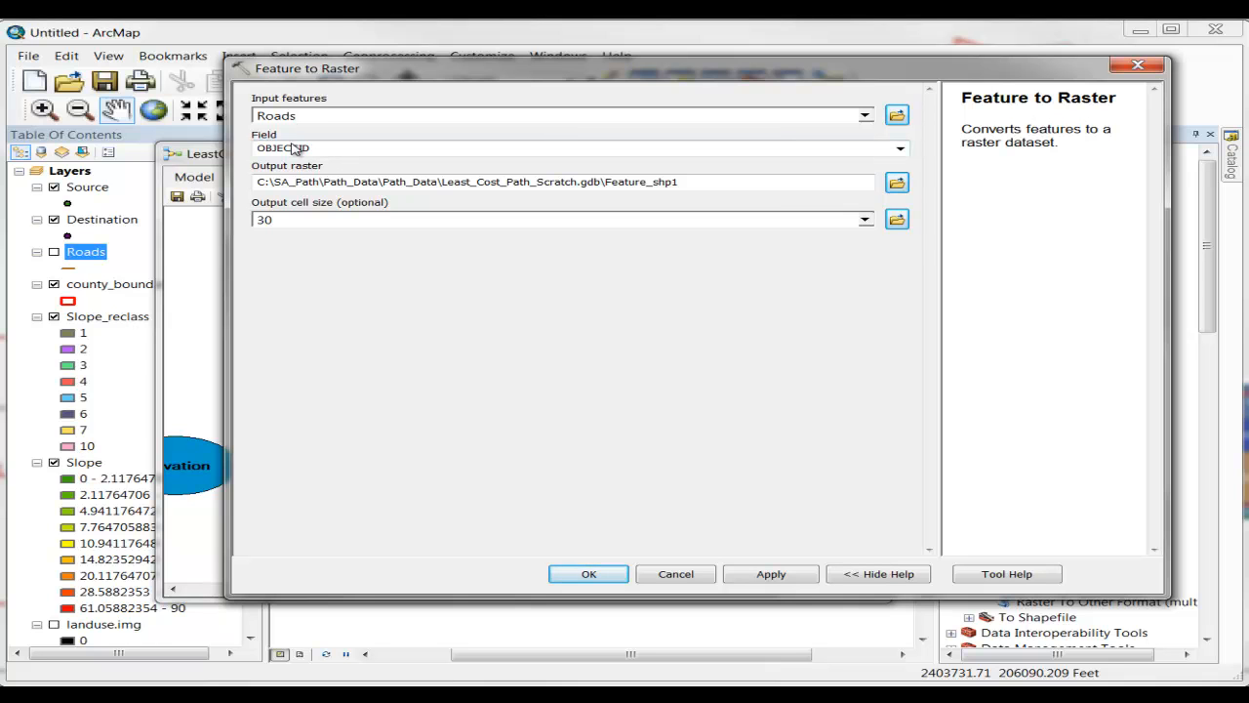
{"action": "left_click", "coordinate": [900, 148]}
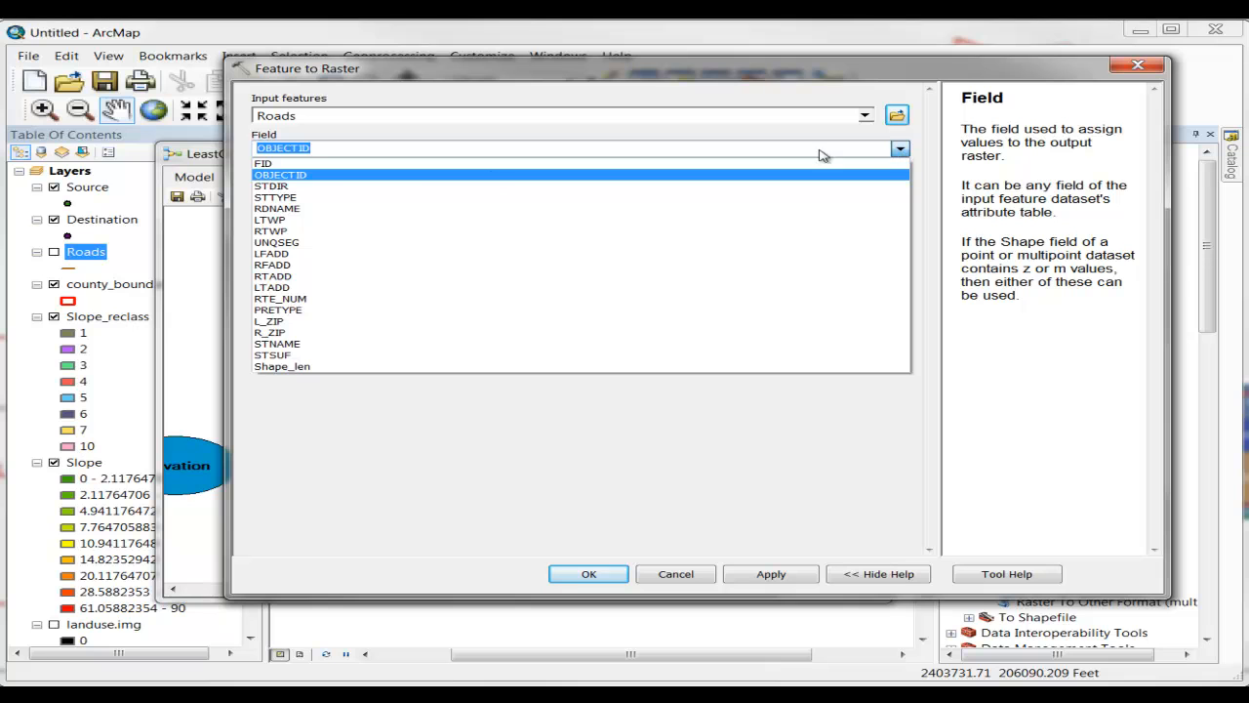
{"action": "left_click", "coordinate": [316, 299]}
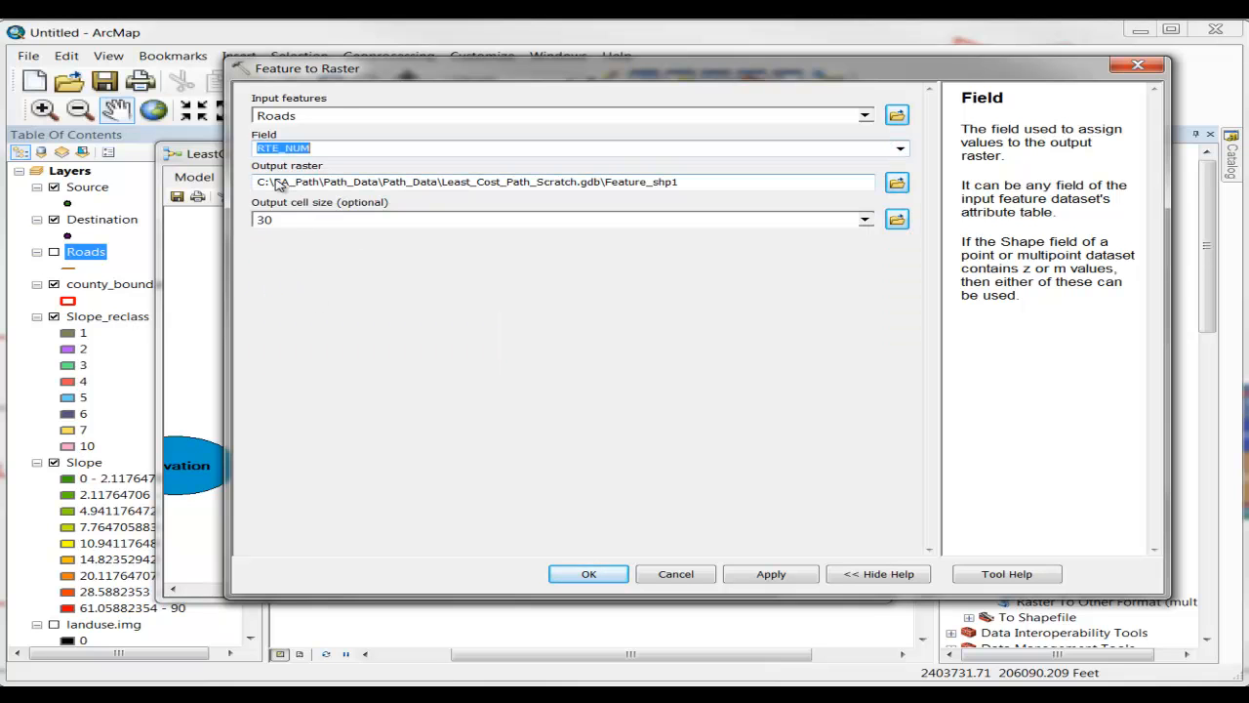
Name the Feature to Raster output Roads_rast in Least_Cost_Path_Scratch.gdb, keep the cell size at 30, and accept the tool settings.
{"action": "left_click", "coordinate": [606, 184]}
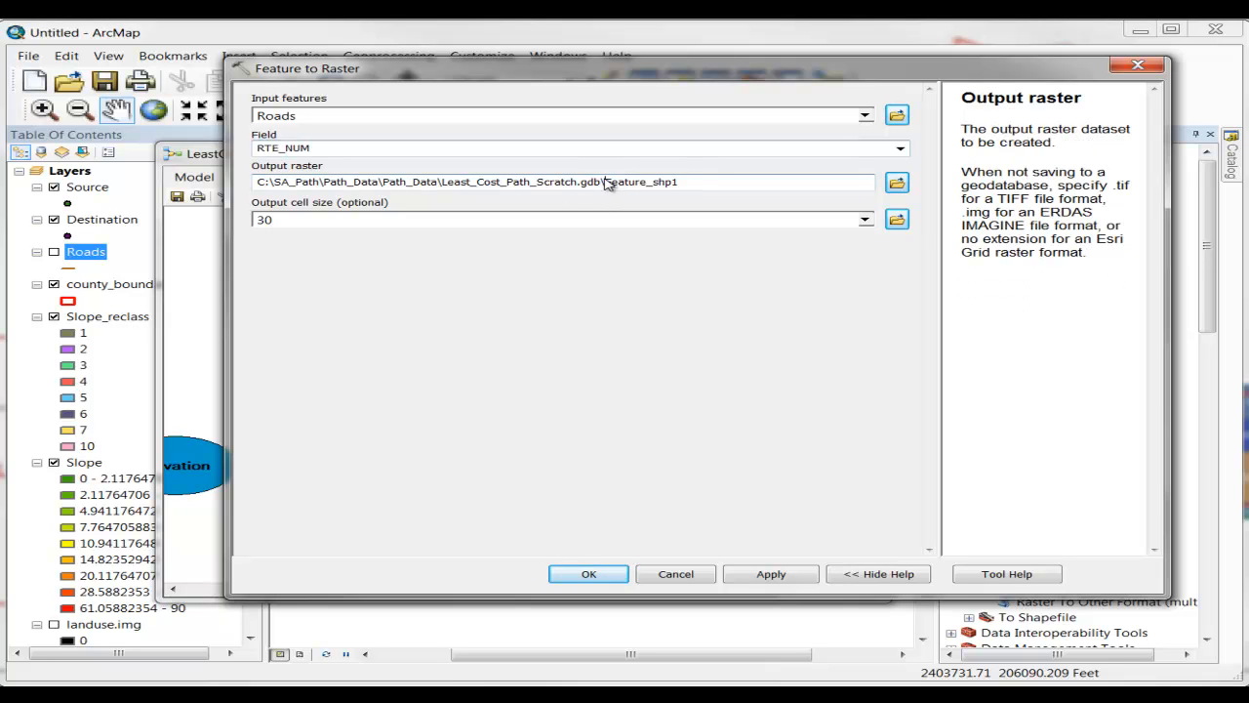
{"action": "left_click_drag", "start_coordinate": [606, 183], "coordinate": [701, 199]}
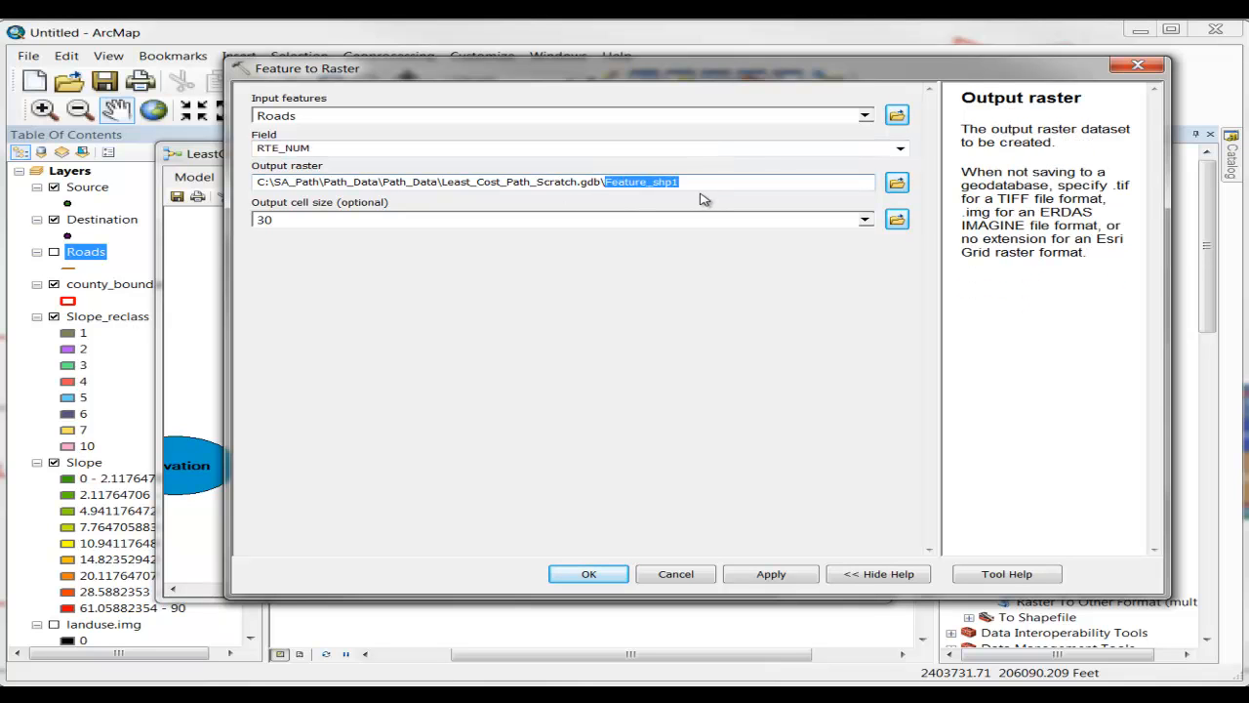
{"action": "type", "text": "Roads_rast"}
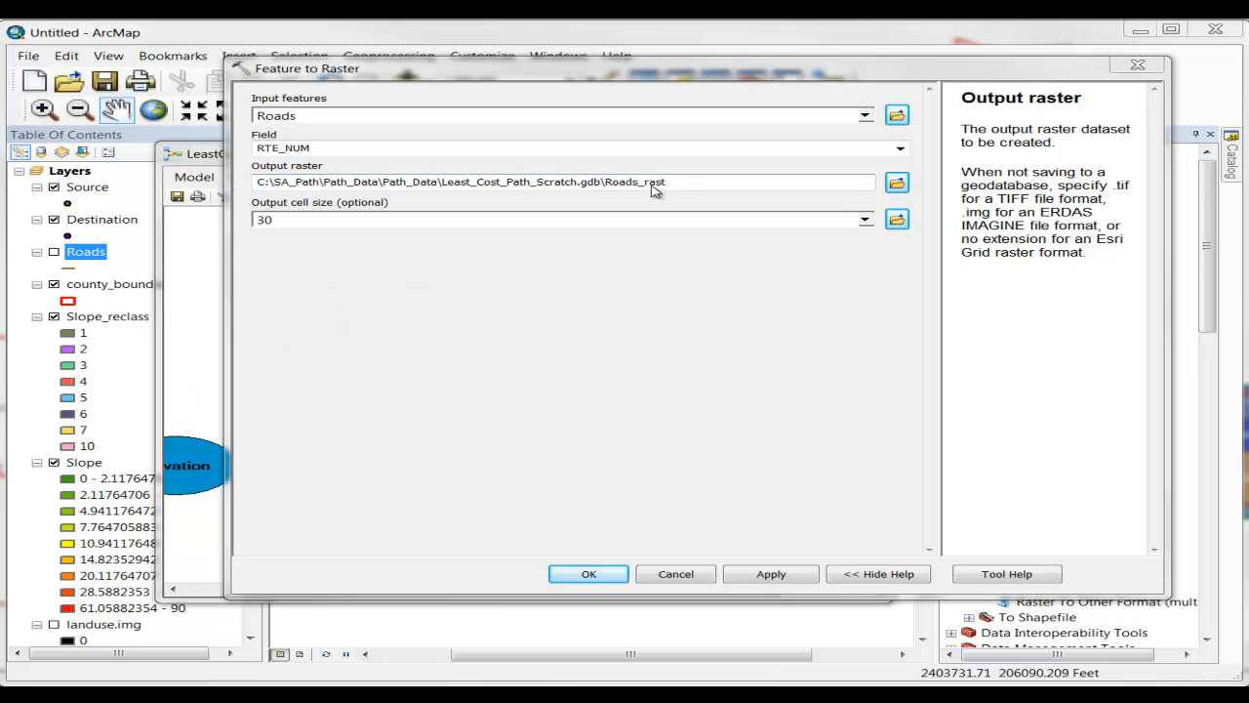
{"action": "left_click", "coordinate": [330, 223]}
{"action": "left_click", "coordinate": [590, 574]}
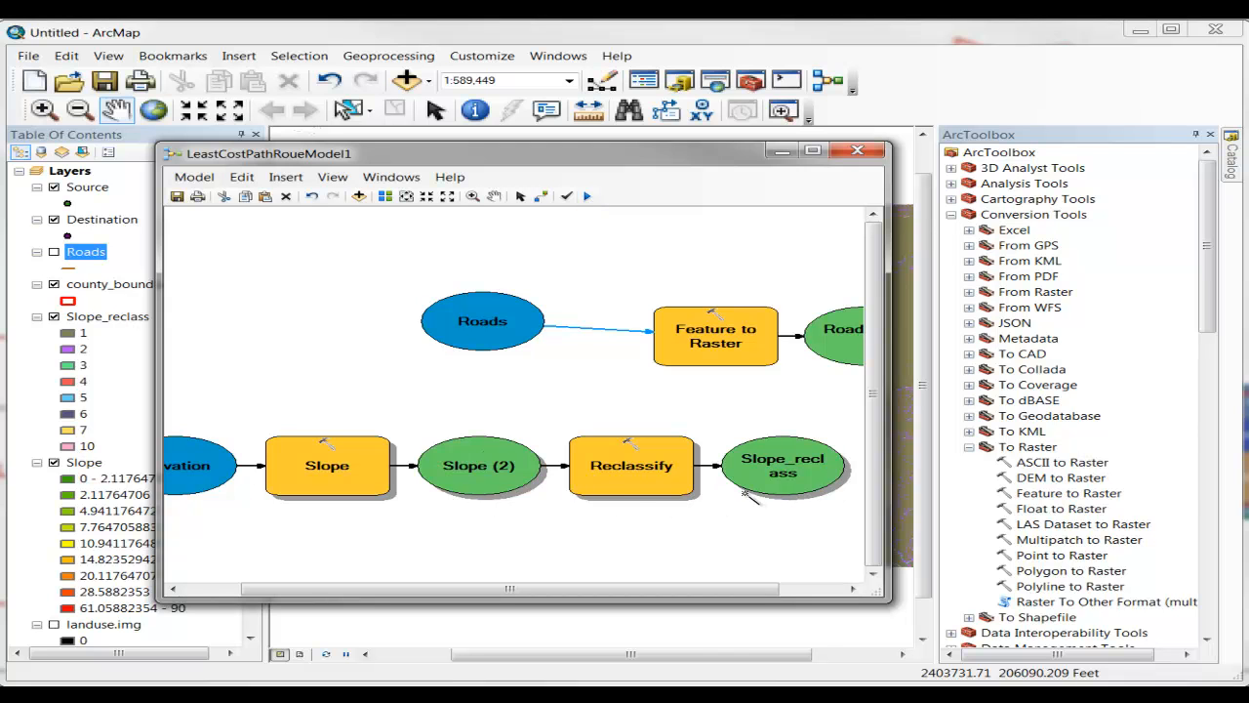
Run the model with the Feature to Raster tool and add the Roads_rast output to the map display.
{"action": "left_click", "coordinate": [587, 197]}
{"action": "left_click_drag", "start_coordinate": [848, 32], "coordinate": [500, 168]}
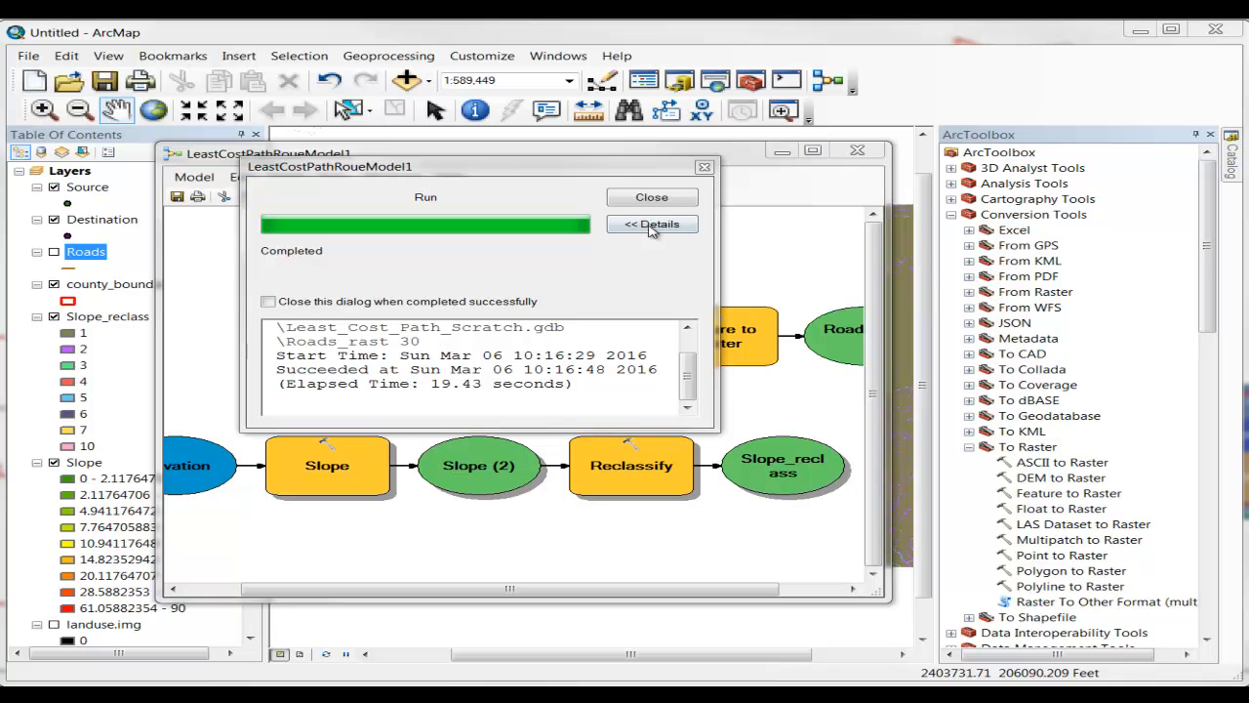
{"action": "left_click", "coordinate": [650, 198]}
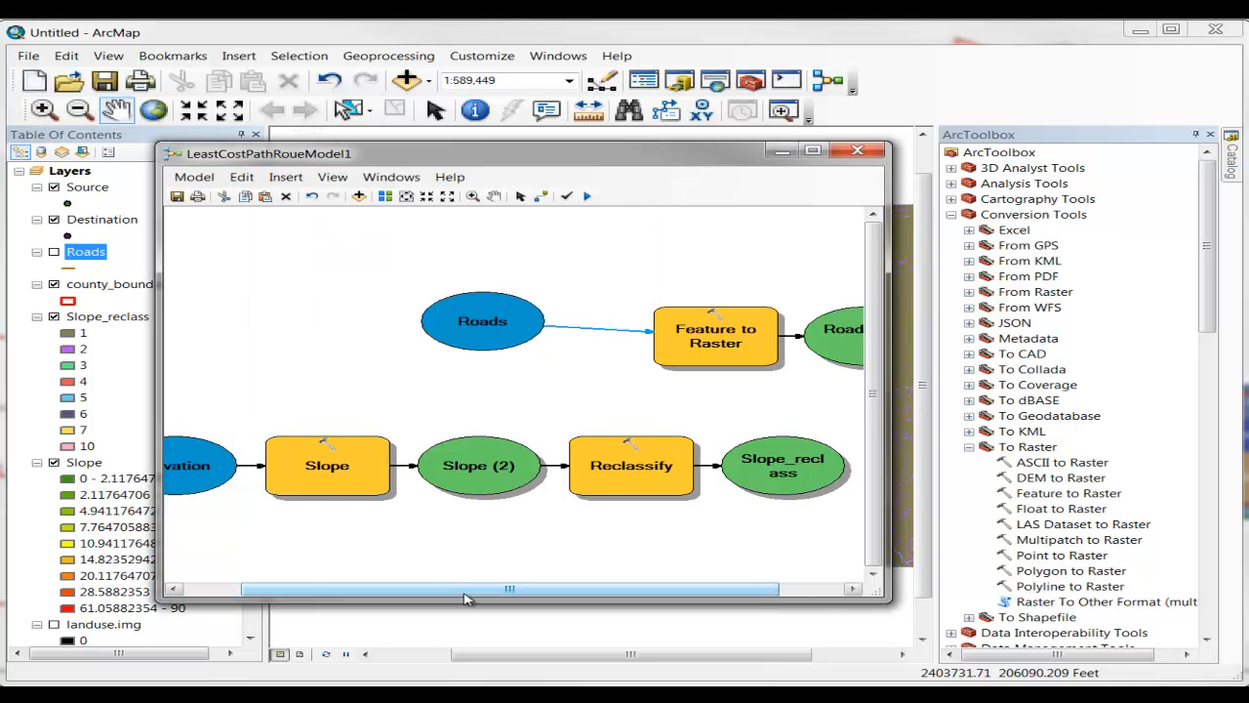
{"action": "left_click_drag", "start_coordinate": [469, 592], "coordinate": [533, 591]}
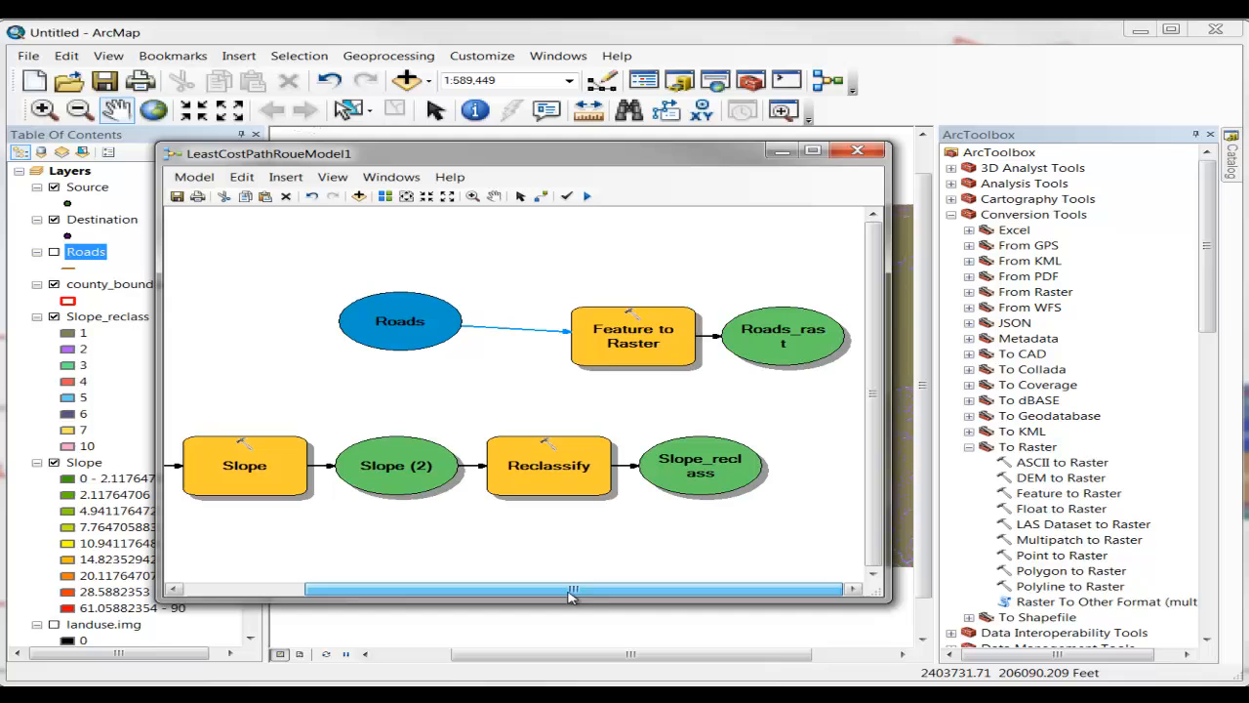
{"action": "right_click", "coordinate": [766, 341]}
{"action": "left_click", "coordinate": [828, 408]}
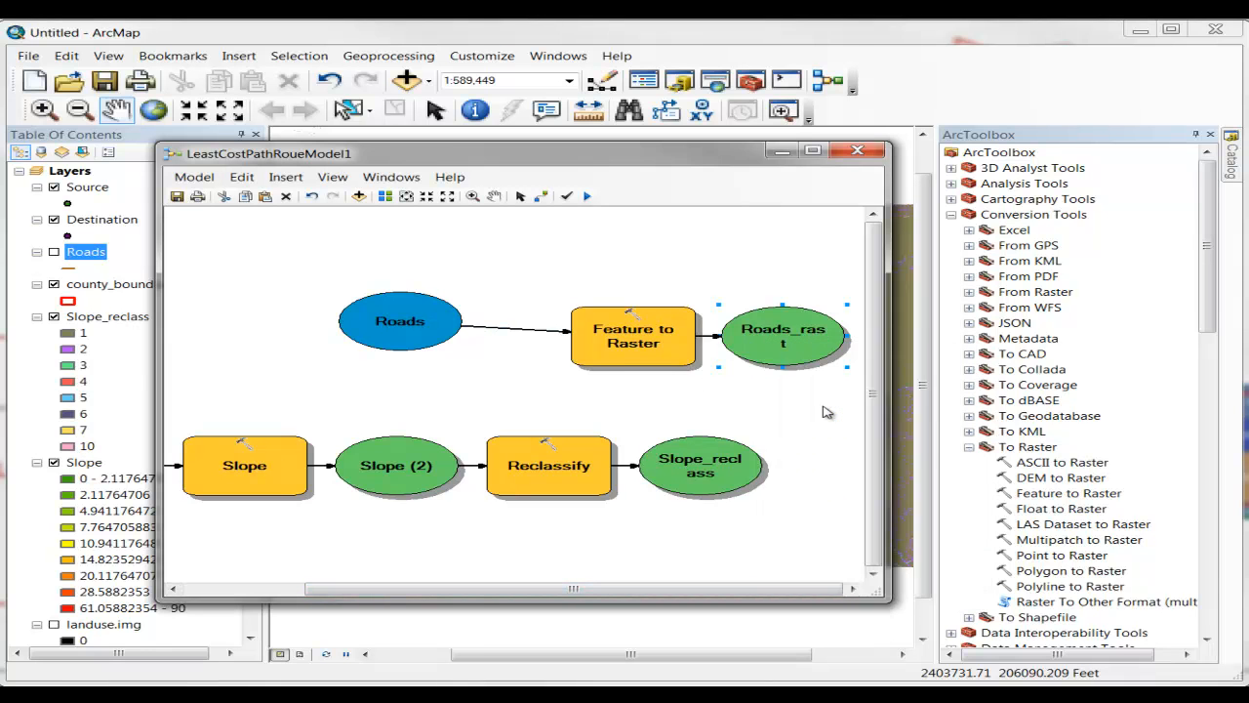
{"action": "mouse_move", "coordinate": [517, 166]}
{"action": "left_mouse_down"}
{"action": "mouse_move", "coordinate": [844, 450]}
{"action": "mouse_move", "coordinate": [836, 612]}
{"action": "mouse_move", "coordinate": [788, 586]}
{"action": "left_mouse_up"}
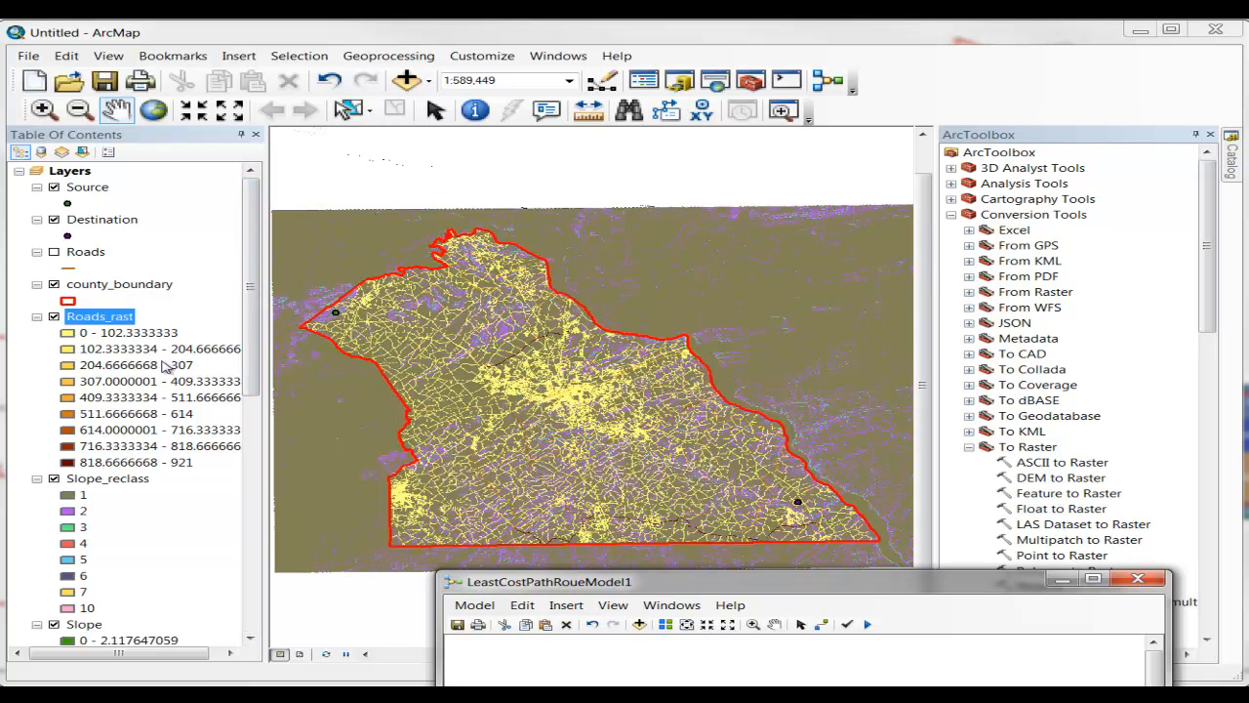
{"action": "left_click_drag", "start_coordinate": [653, 589], "coordinate": [372, 141]}
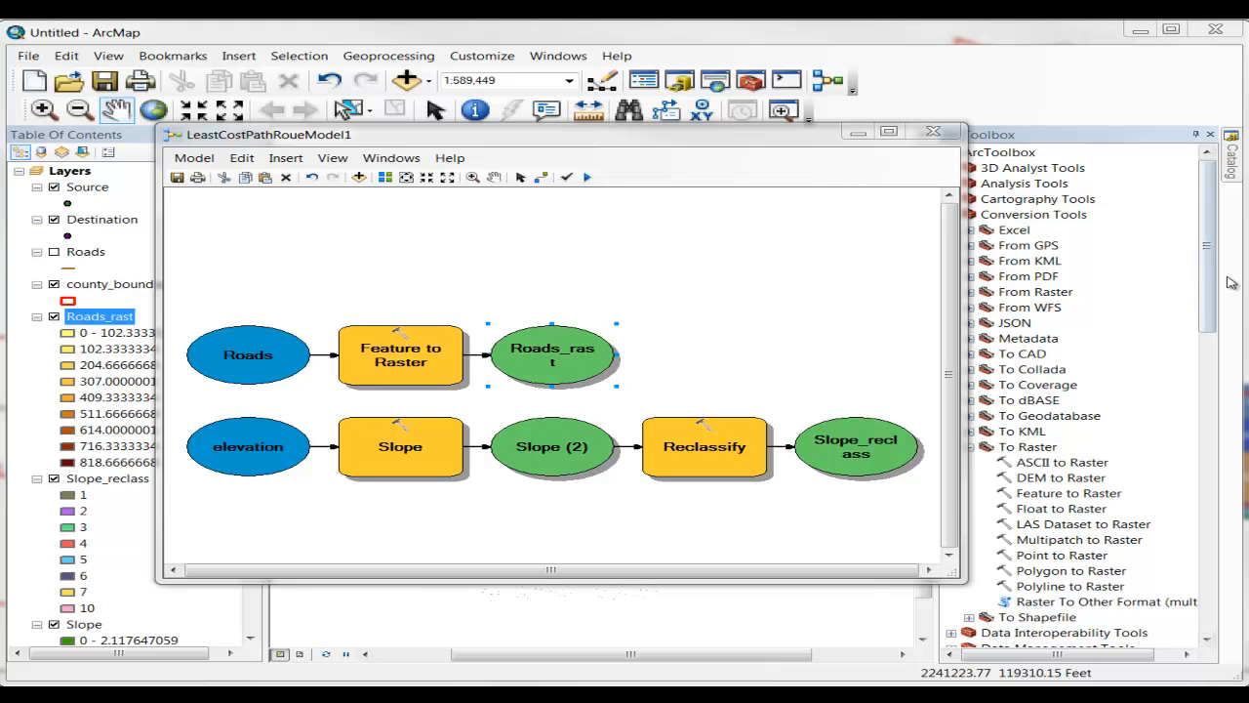
Add a second Reclassify tool to the model beside Roads_rast and connect Roads_rast as its input raster.
{"action": "left_click_drag", "start_coordinate": [1208, 278], "coordinate": [1199, 547]}
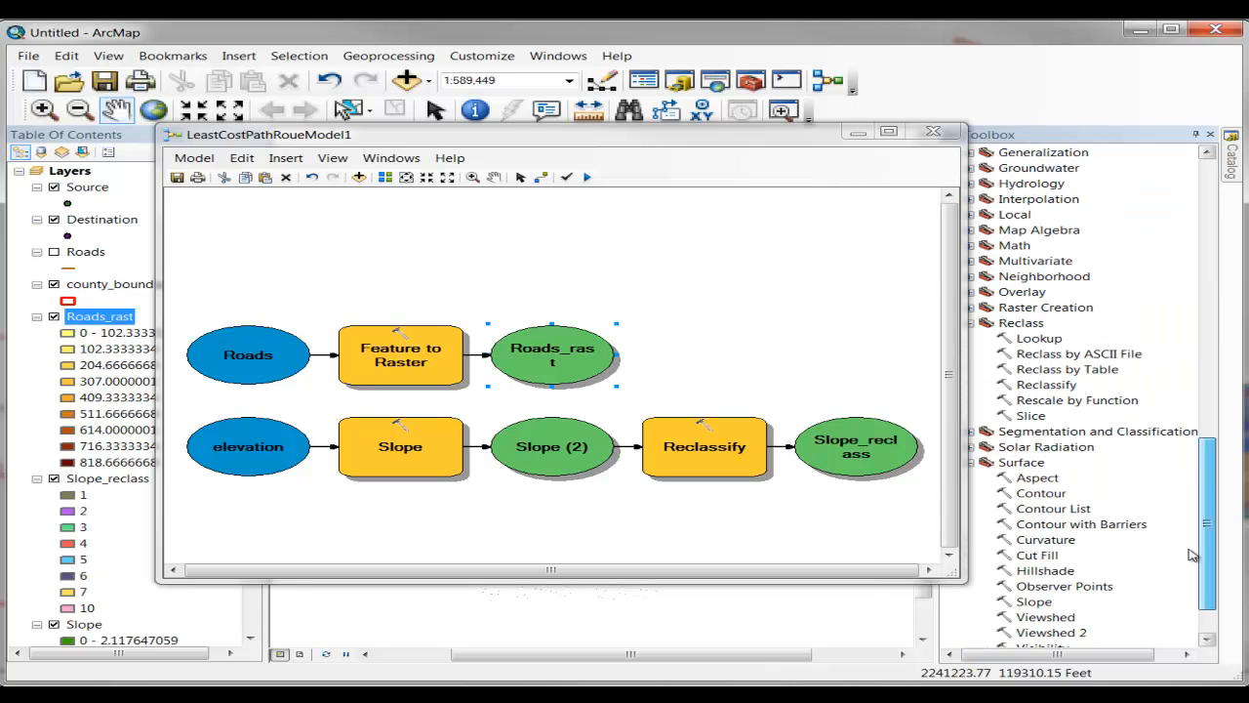
{"action": "left_click", "coordinate": [1041, 388]}
{"action": "left_click_drag", "start_coordinate": [1041, 388], "coordinate": [701, 361]}
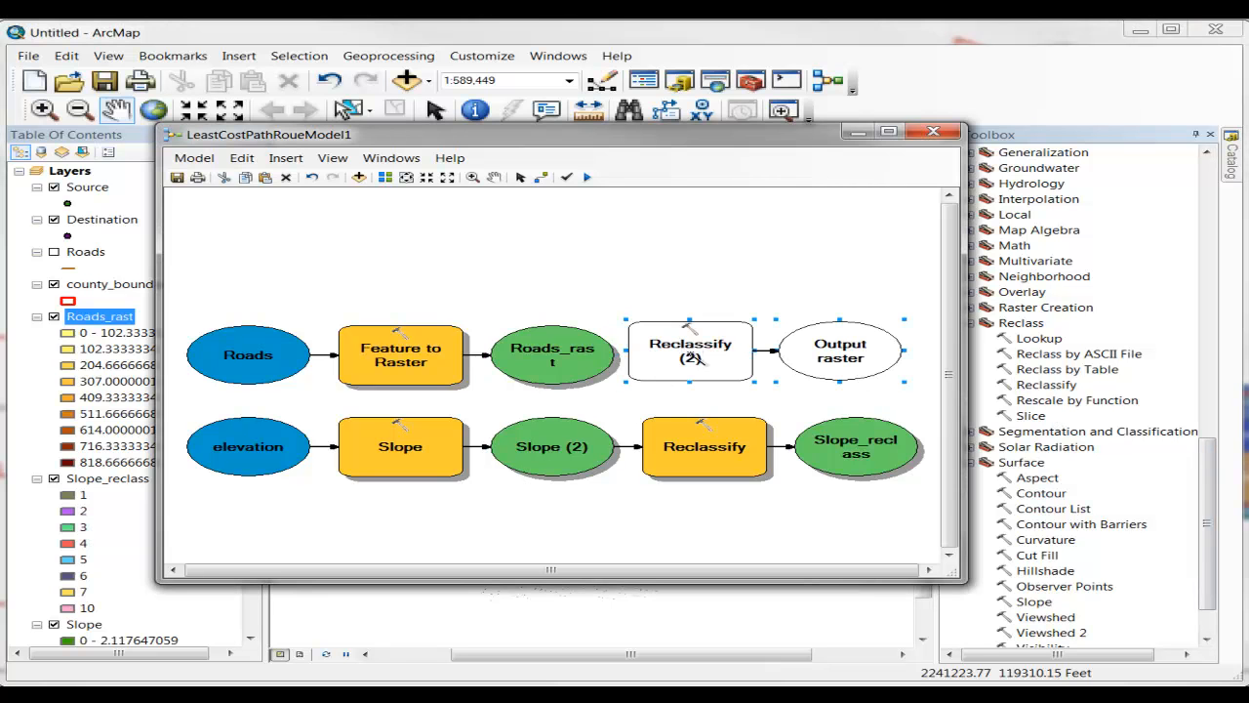
{"action": "left_click", "coordinate": [542, 179]}
{"action": "left_click_drag", "start_coordinate": [590, 357], "coordinate": [654, 353]}
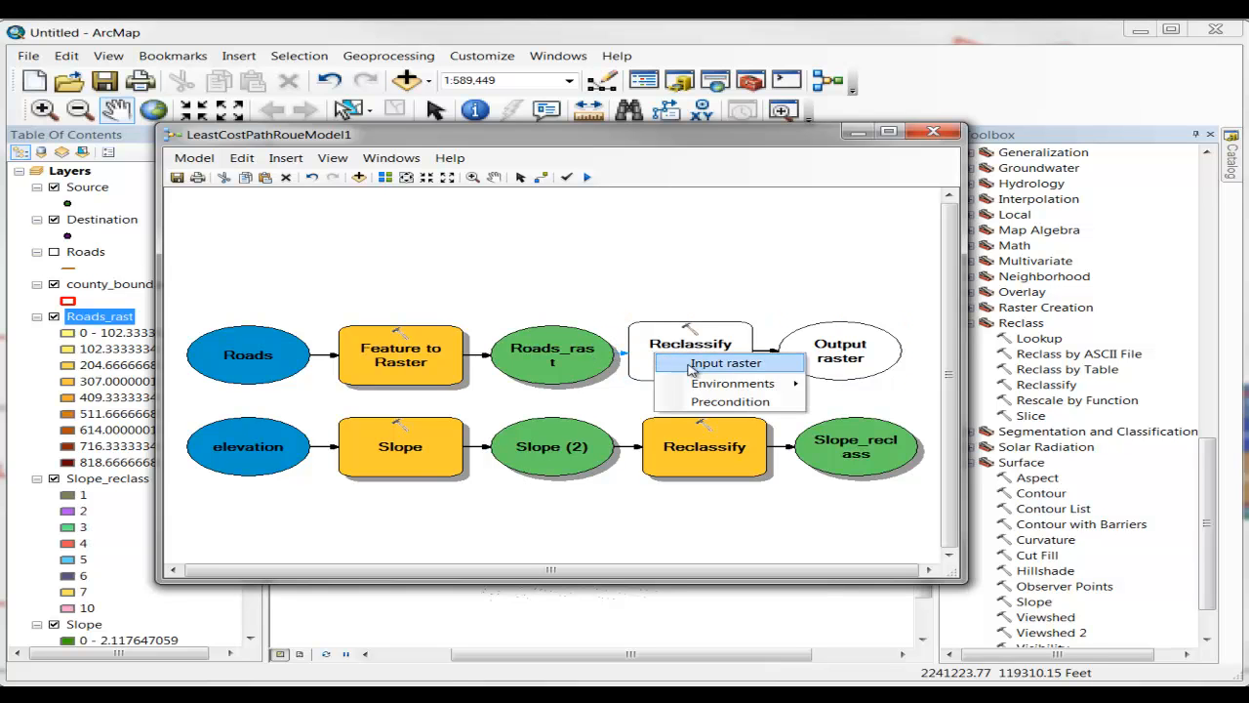
{"action": "left_click", "coordinate": [699, 365]}
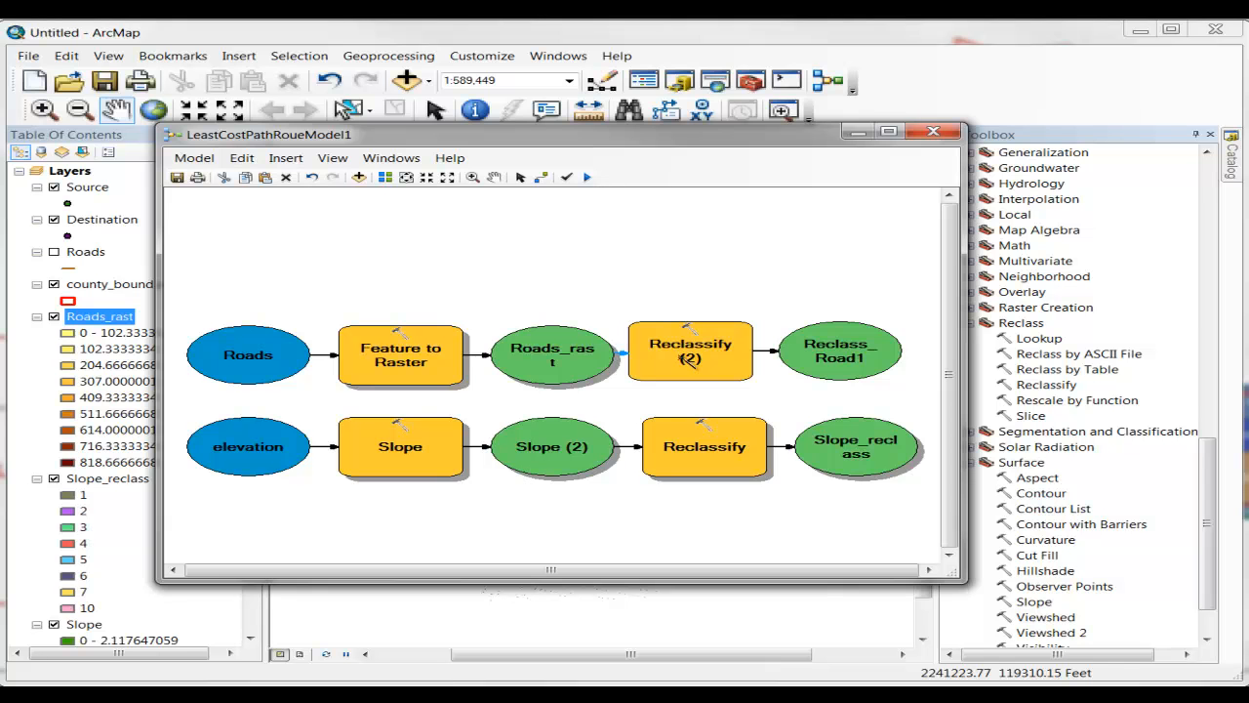
{"action": "double_click", "coordinate": [687, 358]}
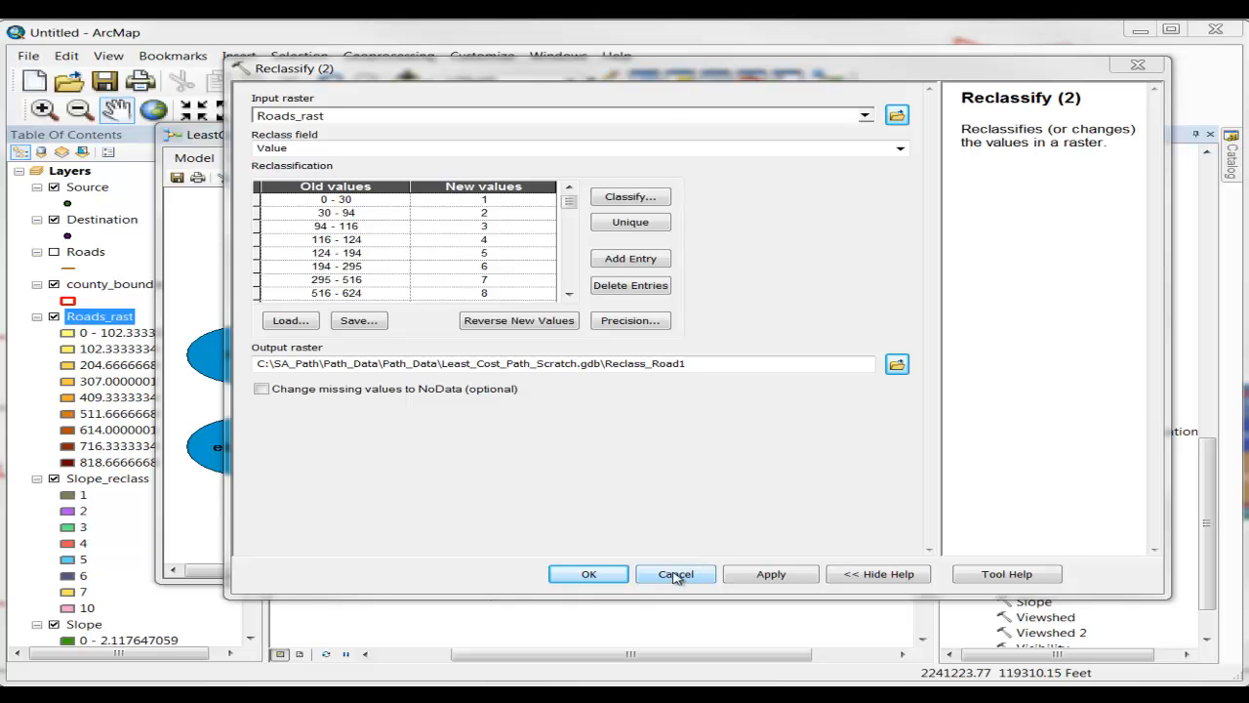
{"action": "left_click", "coordinate": [676, 574]}
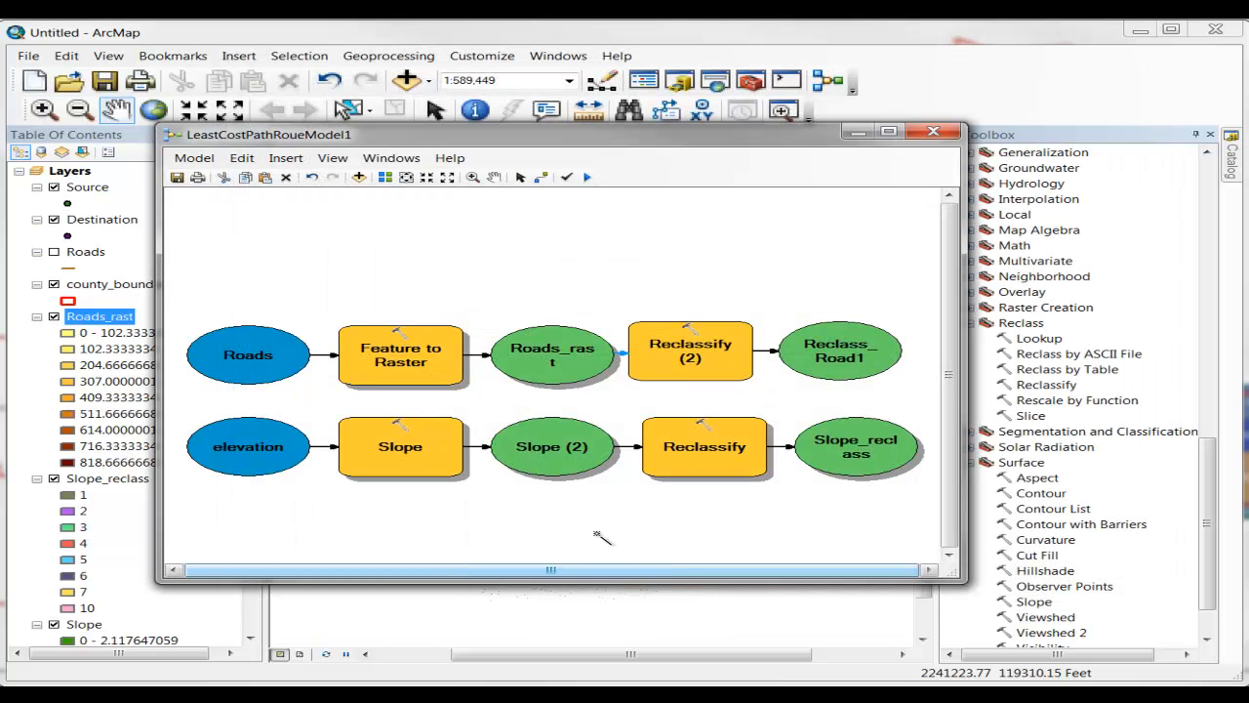
Symbolize the Roads_rast layer by unique values and examine the result on the map.
{"action": "left_click", "coordinate": [100, 318]}
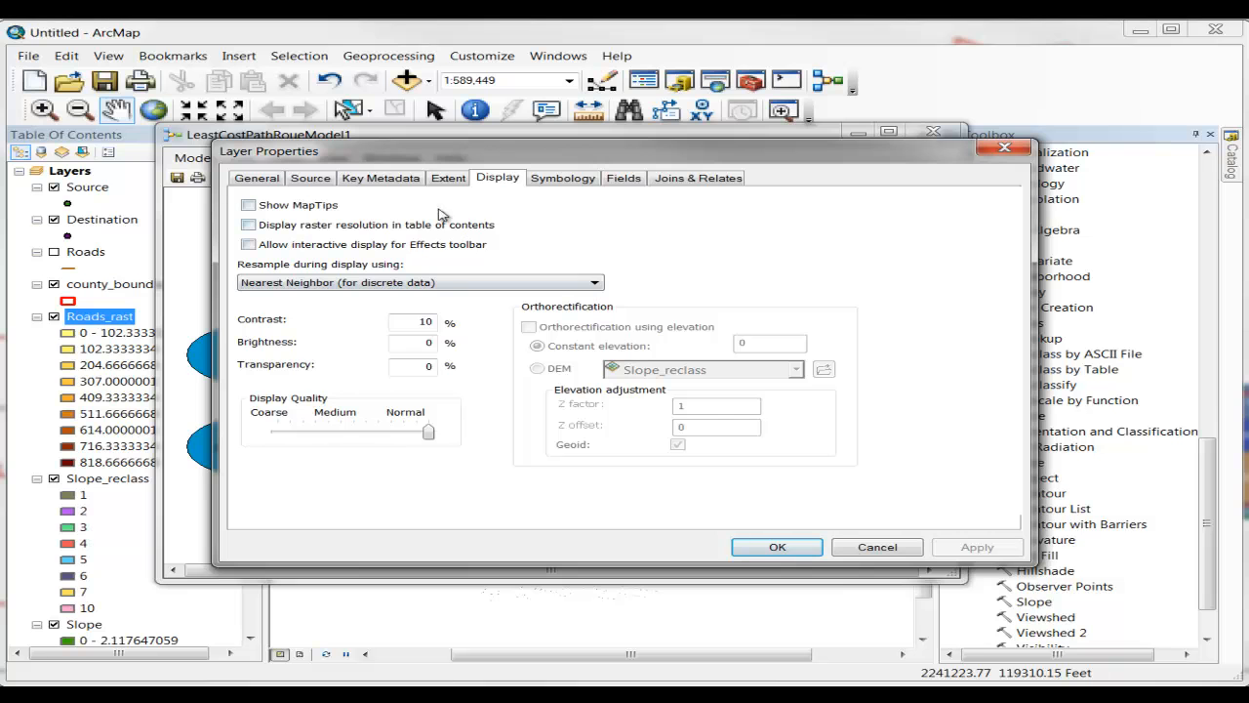
{"action": "left_click", "coordinate": [568, 183]}
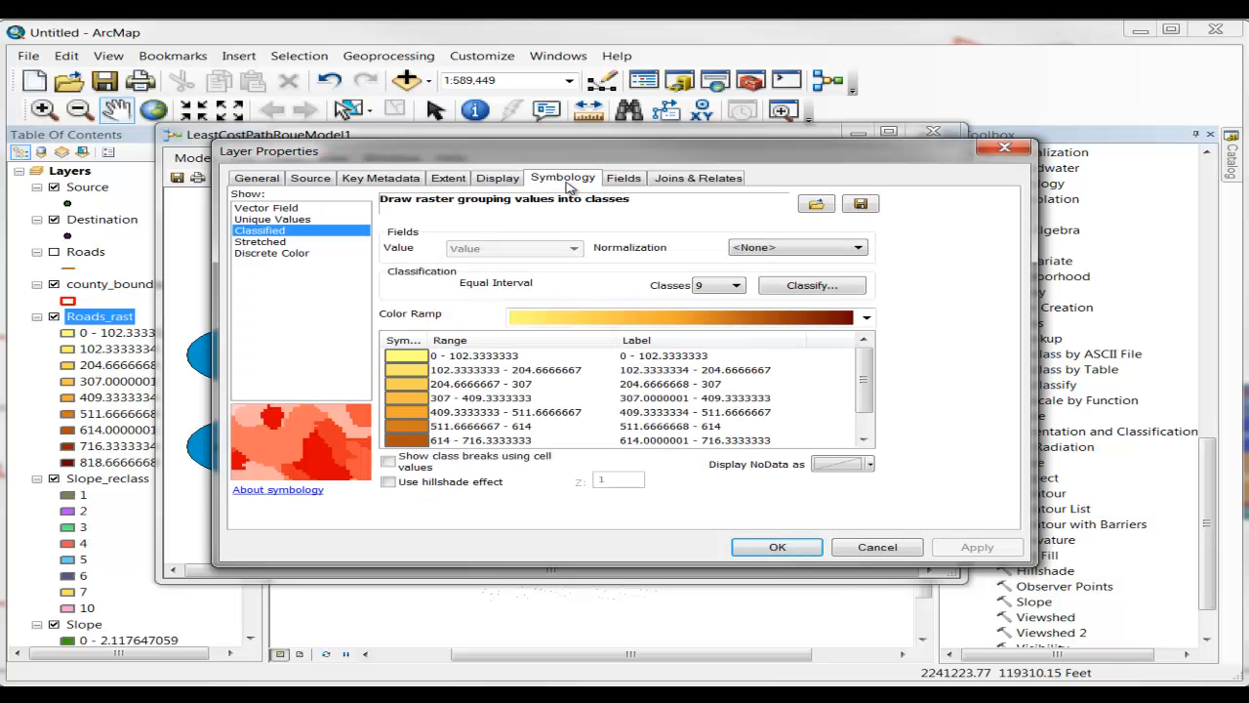
{"action": "left_click", "coordinate": [269, 220]}
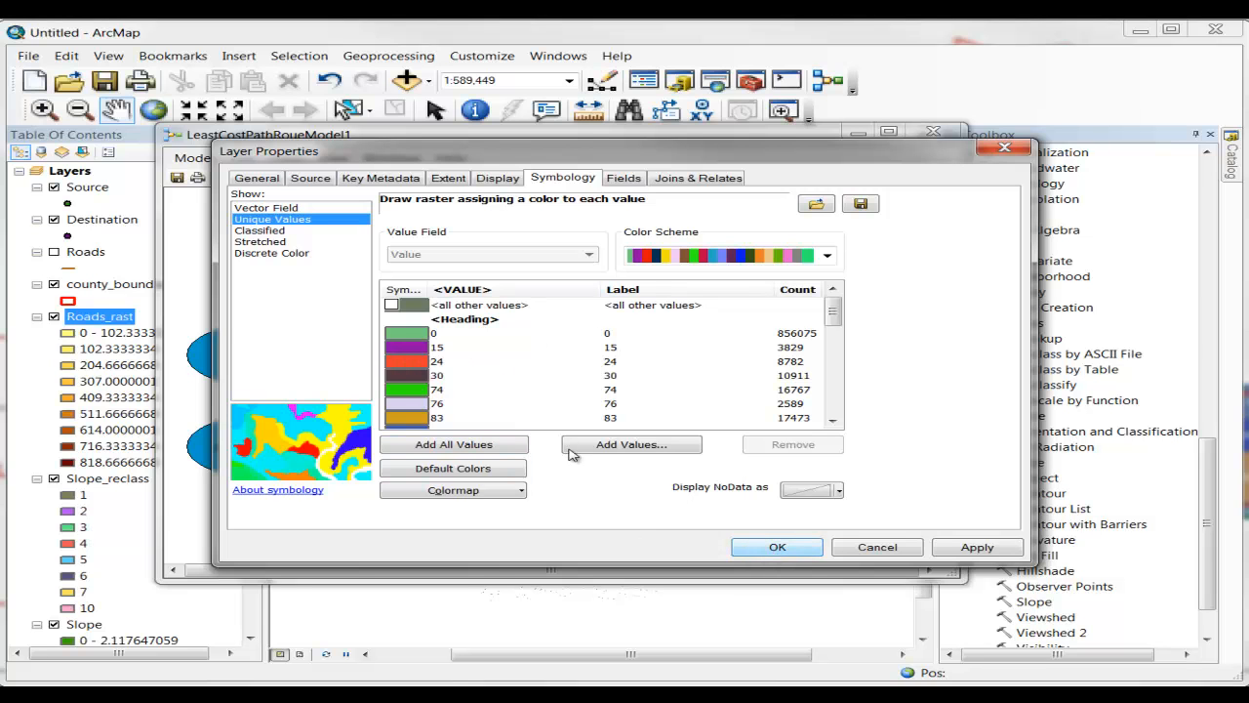
{"action": "left_click", "coordinate": [758, 547]}
{"action": "left_click_drag", "start_coordinate": [496, 134], "coordinate": [671, 609]}
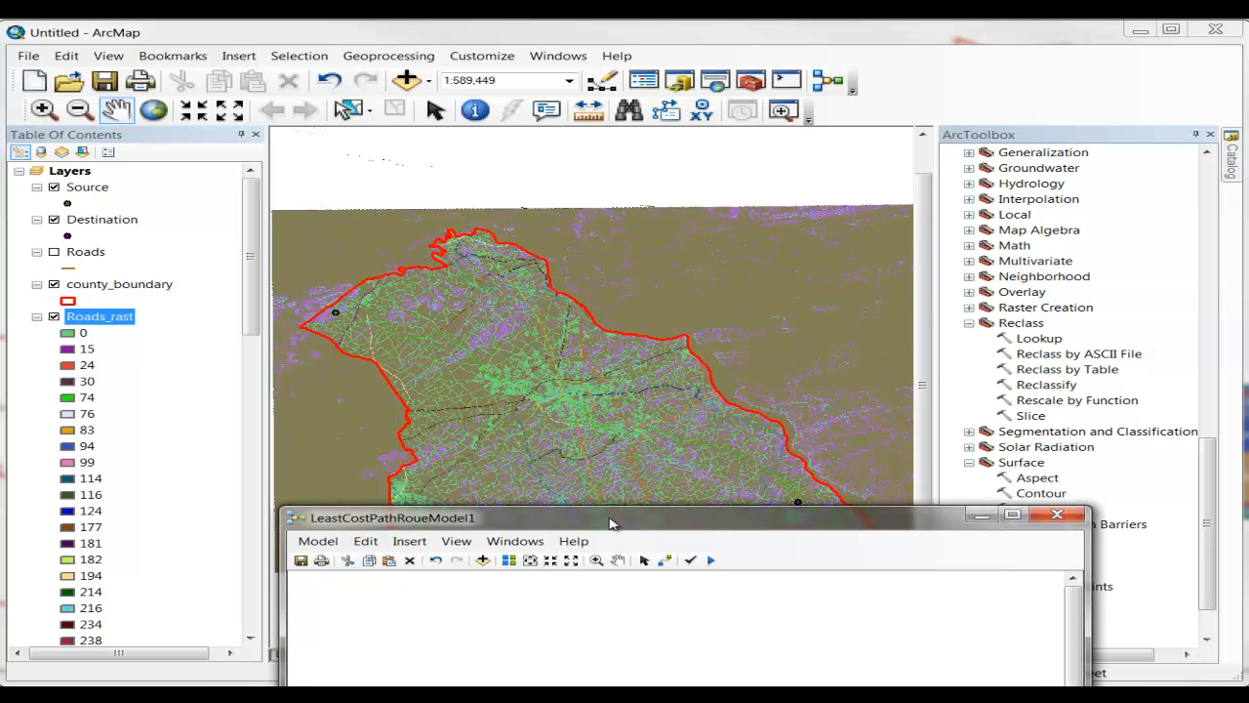
{"action": "left_click_drag", "start_coordinate": [612, 524], "coordinate": [618, 185]}
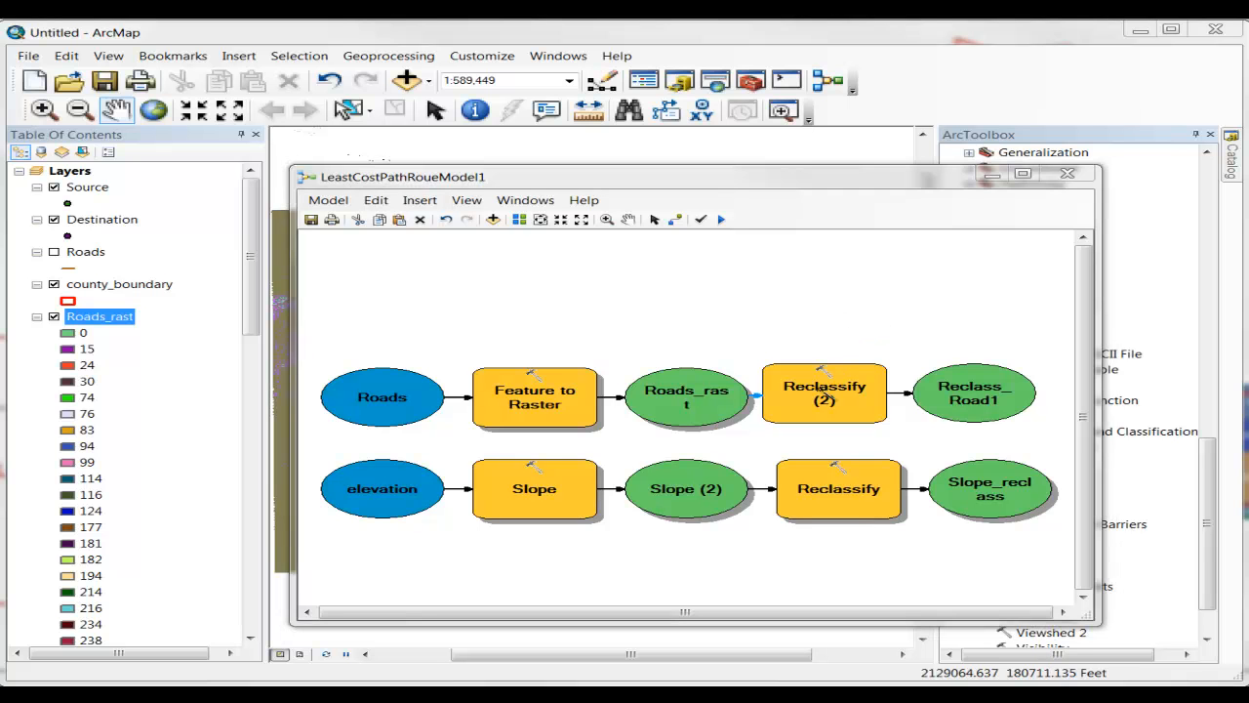
Classify the Roads_rast values as unique entries in Reclassify (2) and look through the remap table.
{"action": "double_click", "coordinate": [824, 393]}
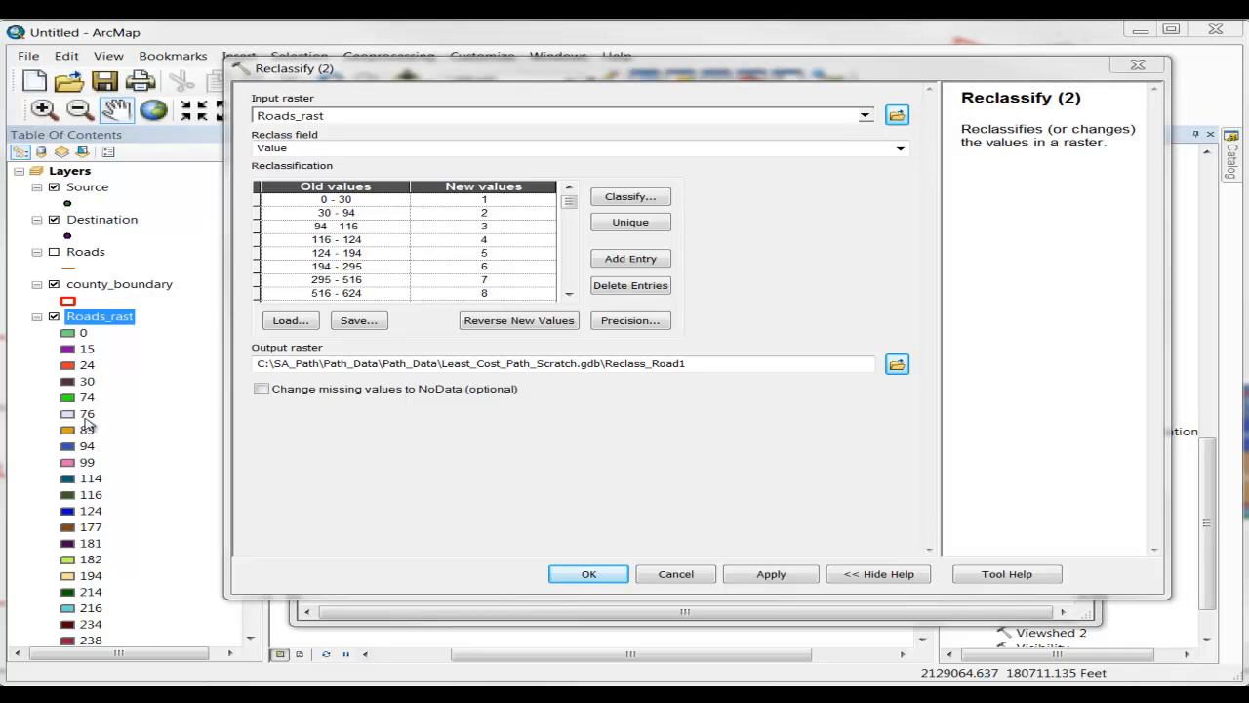
{"action": "left_click", "coordinate": [627, 224]}
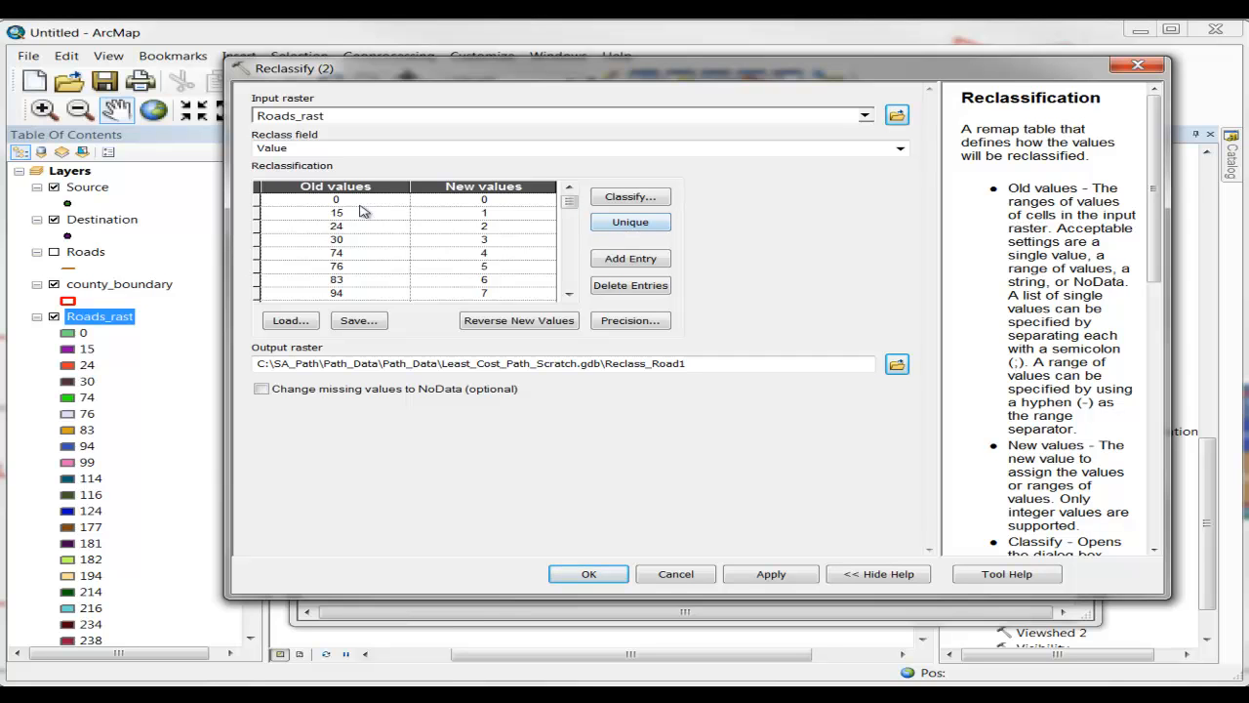
{"action": "left_click_drag", "start_coordinate": [569, 202], "coordinate": [569, 217]}
{"action": "left_click", "coordinate": [571, 278]}
{"action": "left_click", "coordinate": [571, 278]}
{"action": "left_click", "coordinate": [572, 281]}
{"action": "left_click_drag", "start_coordinate": [570, 281], "coordinate": [569, 201]}
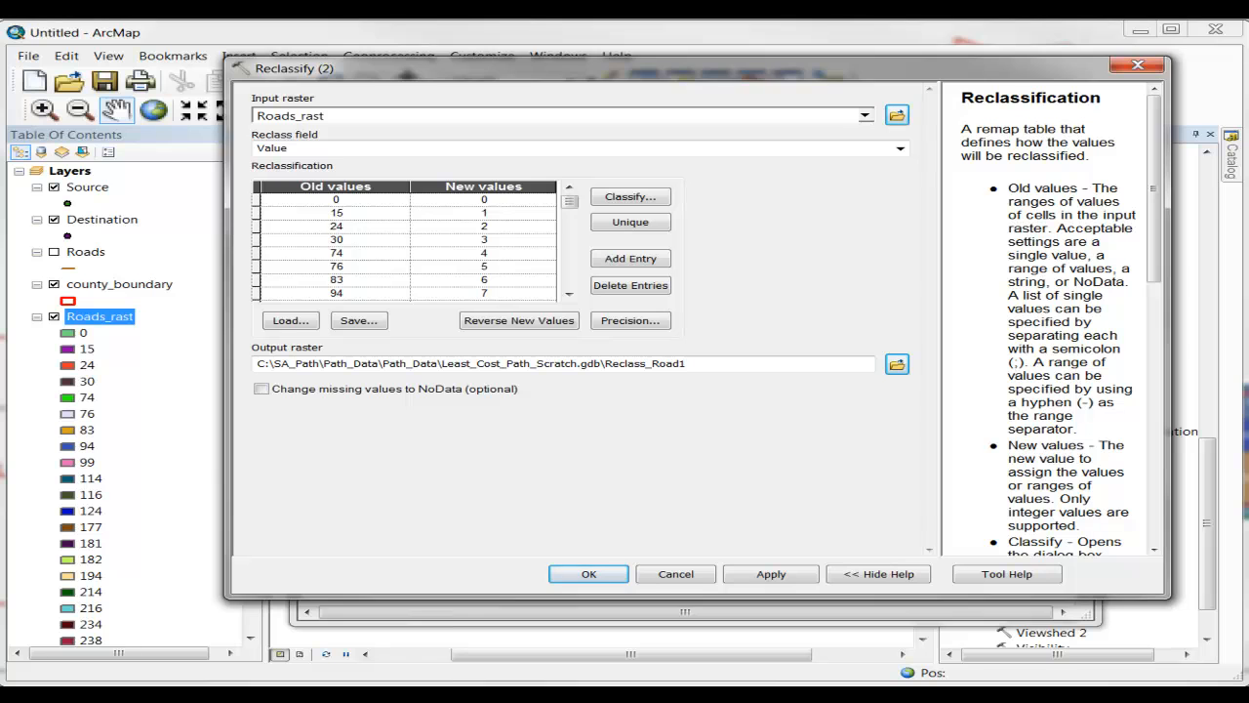
{"action": "left_click", "coordinate": [588, 573]}
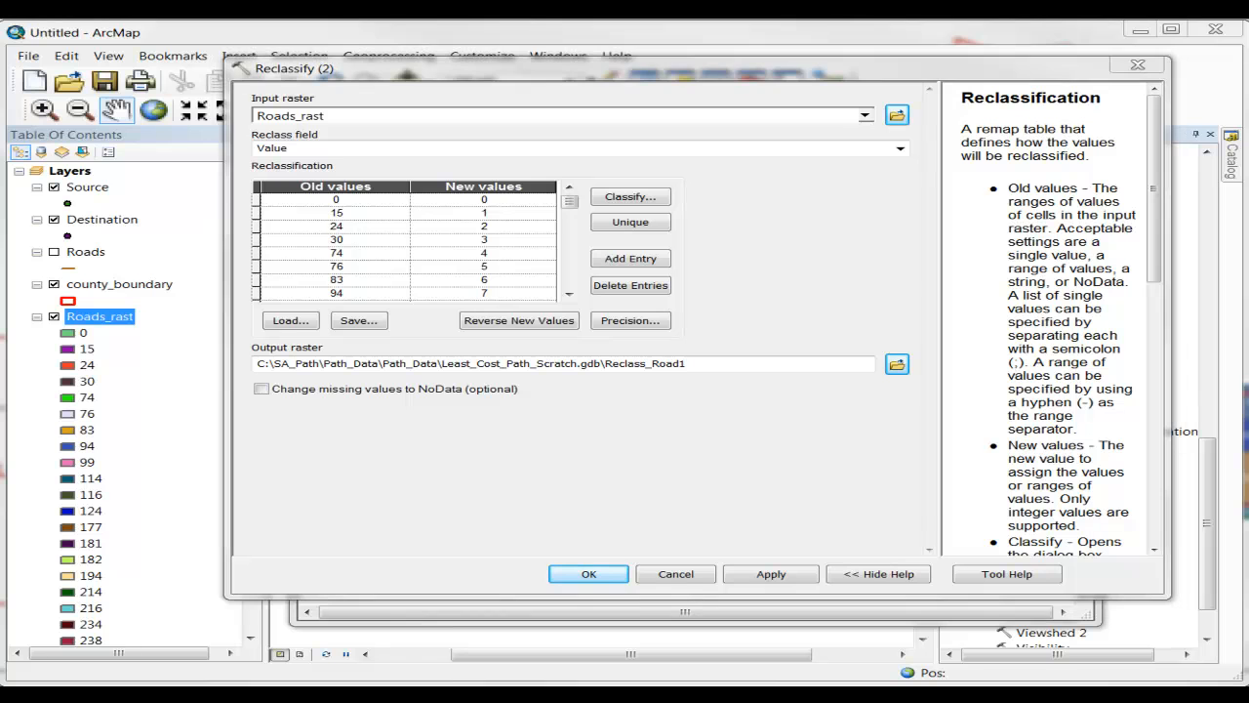
Set the new value to 5 for old value 0, and to NoData for old values 30 and 83.
{"action": "left_click", "coordinate": [498, 204]}
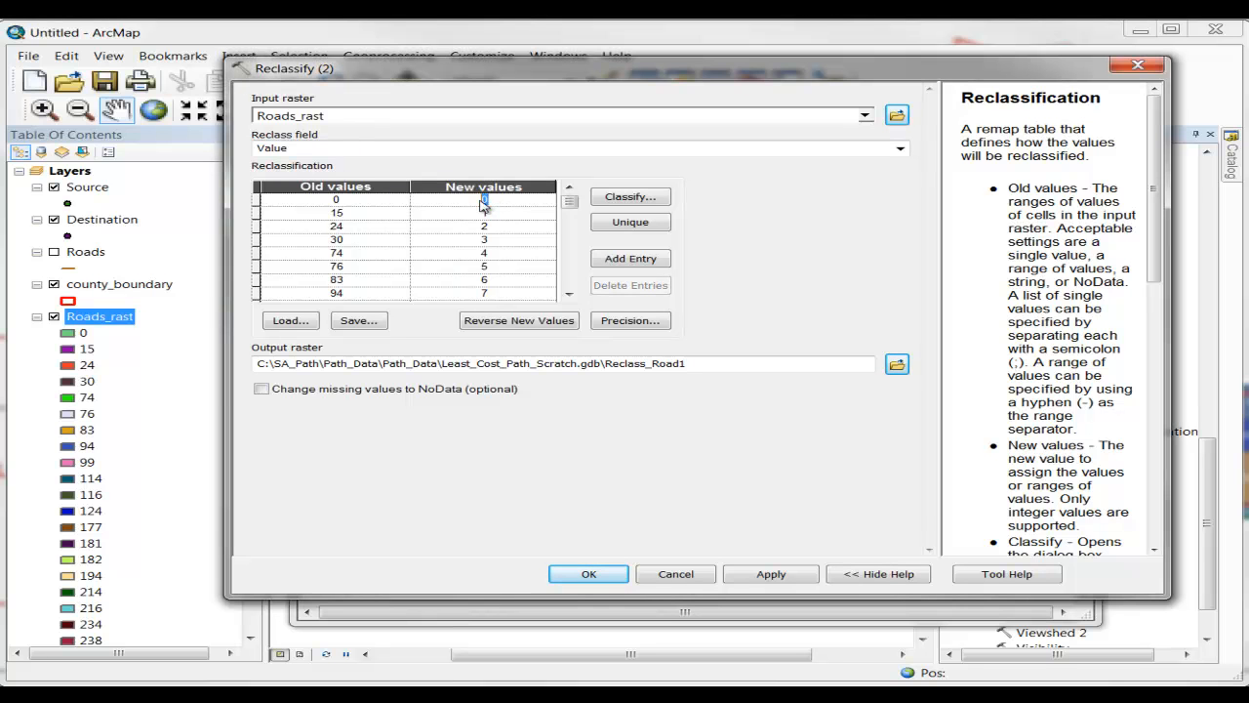
{"action": "type", "text": "5"}
{"action": "left_click", "coordinate": [493, 242]}
{"action": "type", "text": "NoData"}
{"action": "left_click", "coordinate": [471, 283]}
{"action": "type", "text": "NoData"}
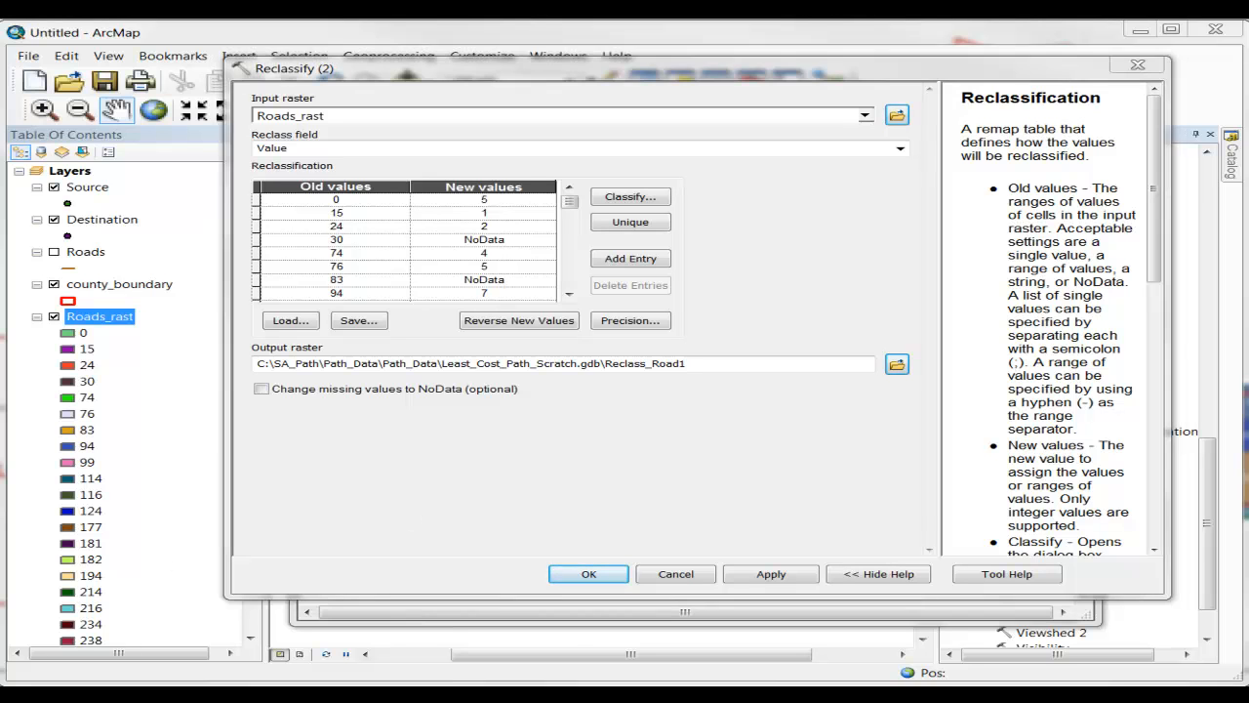
Set the new value to 7 for all remaining route numbers and to 1 for NoData, and check the remap table.
{"action": "scroll", "coordinate": [502, 297], "scroll_direction": "down", "scroll_amount": 8}
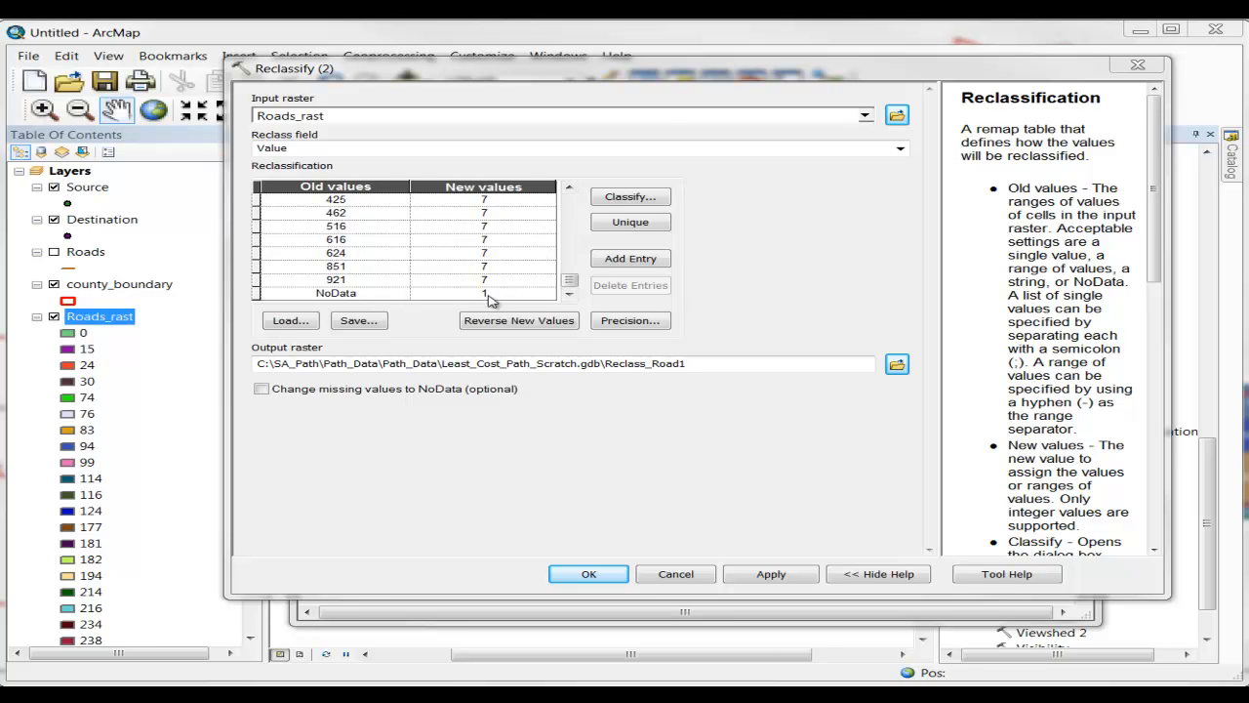
{"action": "left_click", "coordinate": [566, 279]}
{"action": "left_click_drag", "start_coordinate": [566, 278], "coordinate": [567, 221]}
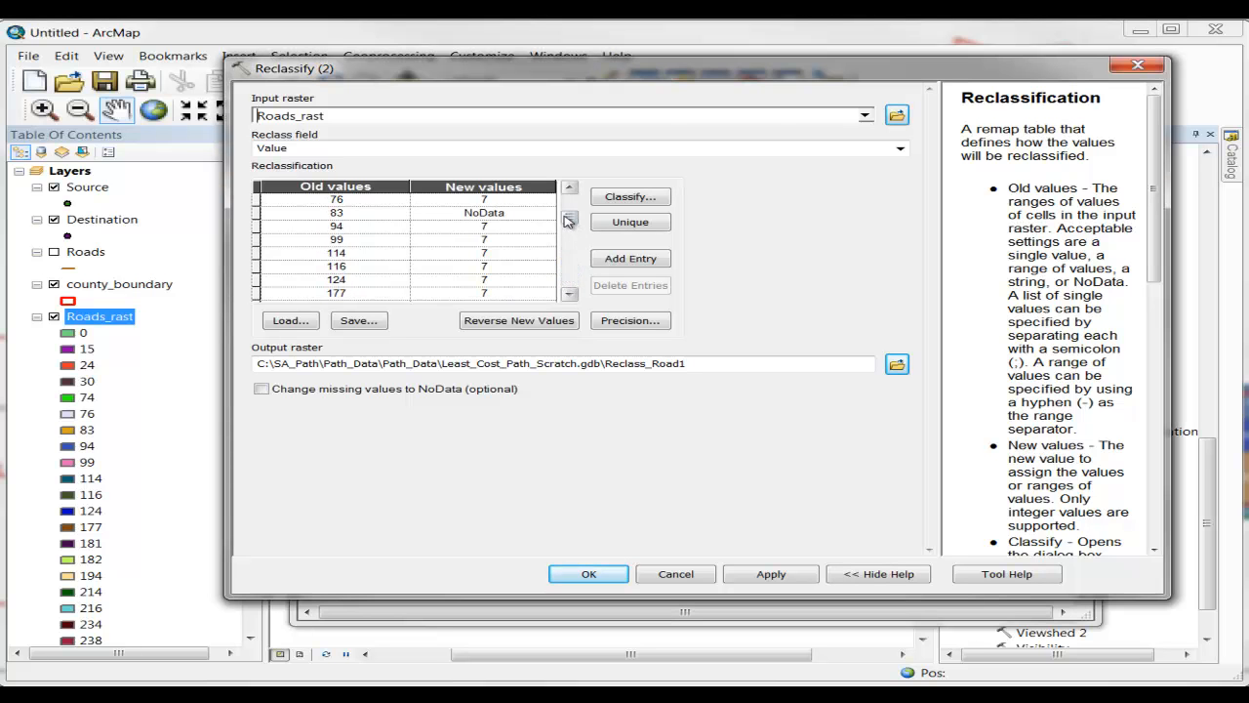
{"action": "left_click", "coordinate": [571, 188]}
{"action": "left_click", "coordinate": [571, 188]}
{"action": "left_click", "coordinate": [571, 188]}
{"action": "left_click", "coordinate": [571, 188]}
{"action": "left_click", "coordinate": [570, 189]}
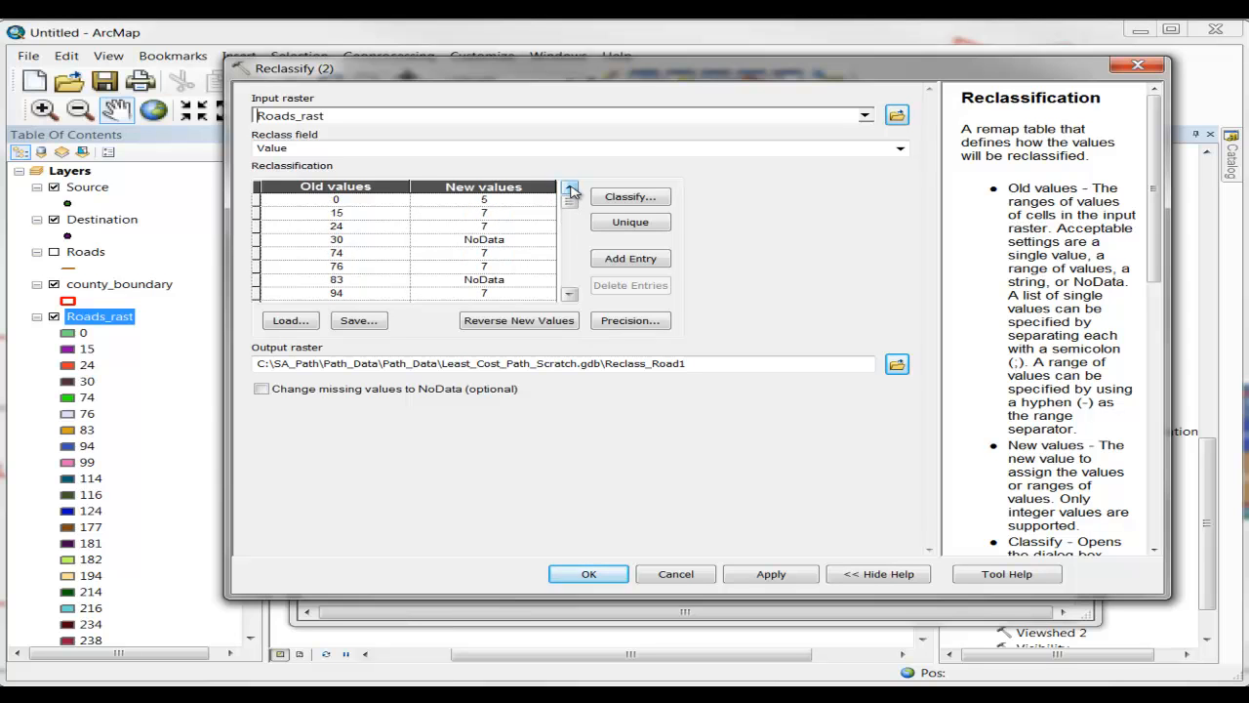
Name the Reclassify (2) output raster roads_reclass in the scratch geodatabase and apply the settings.
{"action": "left_click", "coordinate": [897, 364]}
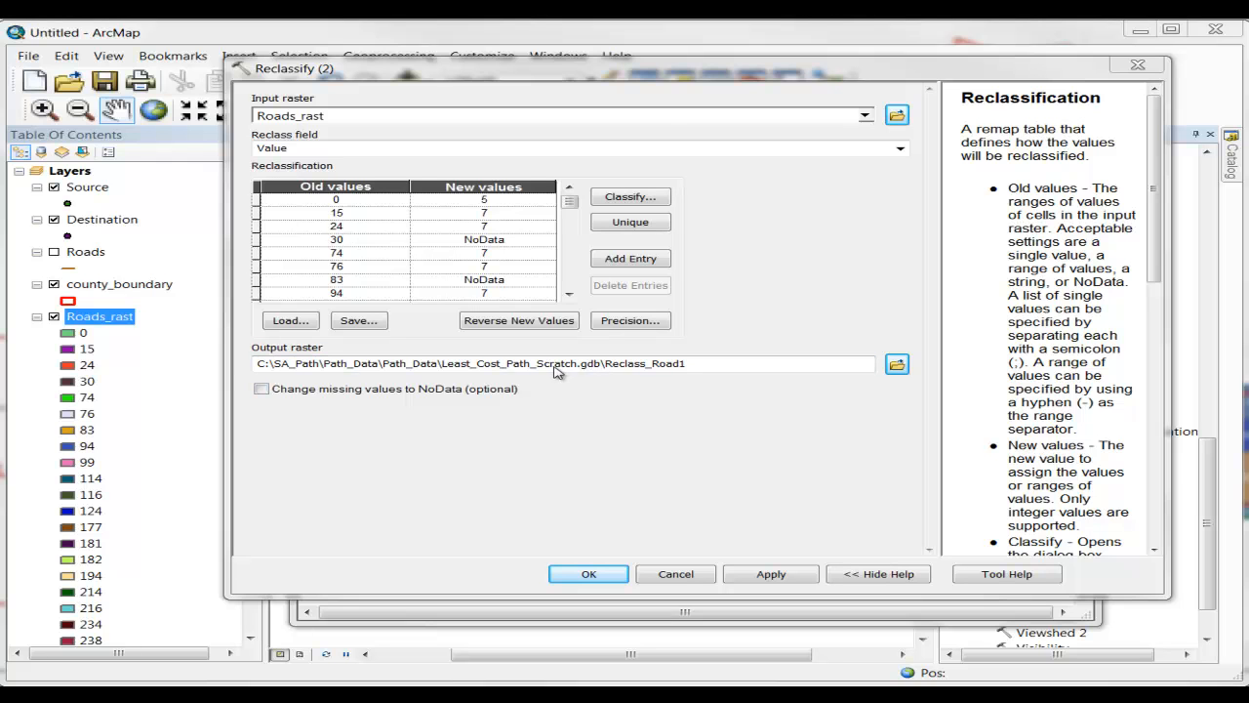
{"action": "left_click", "coordinate": [607, 365]}
{"action": "left_click_drag", "start_coordinate": [607, 365], "coordinate": [740, 371]}
{"action": "type", "text": "roads_r"}
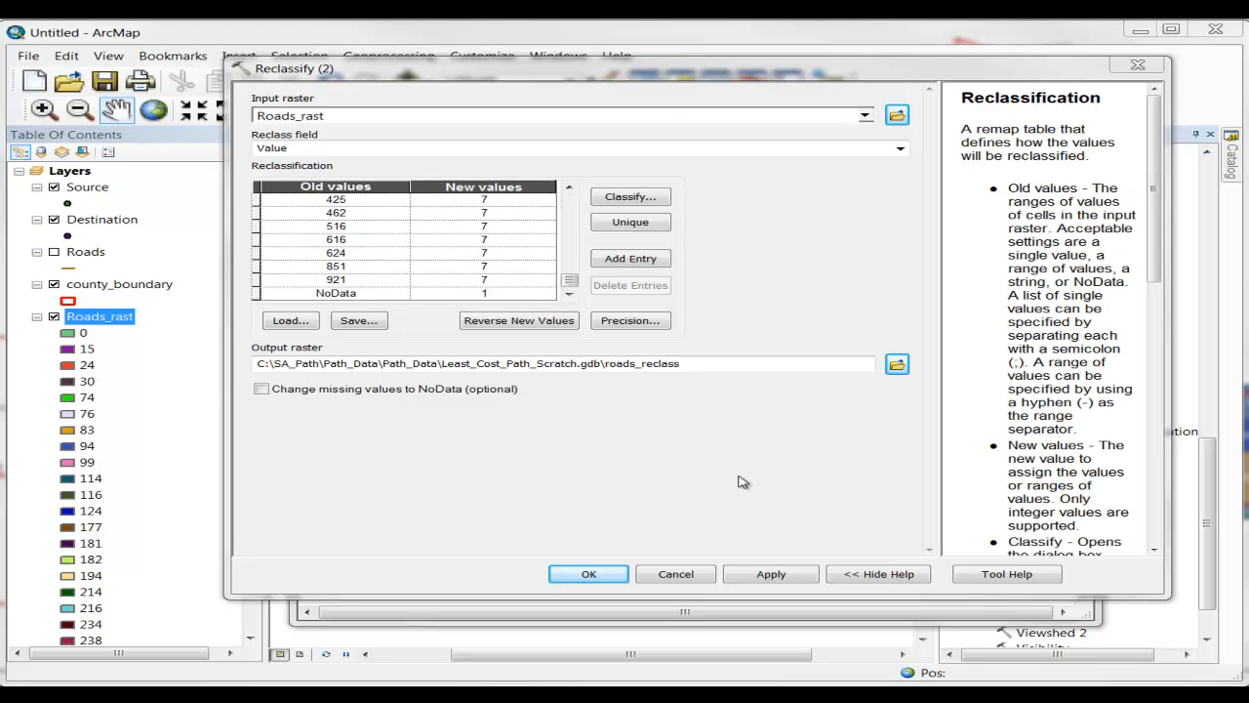
{"action": "left_click", "coordinate": [771, 576]}
{"action": "left_click_drag", "start_coordinate": [570, 280], "coordinate": [570, 193]}
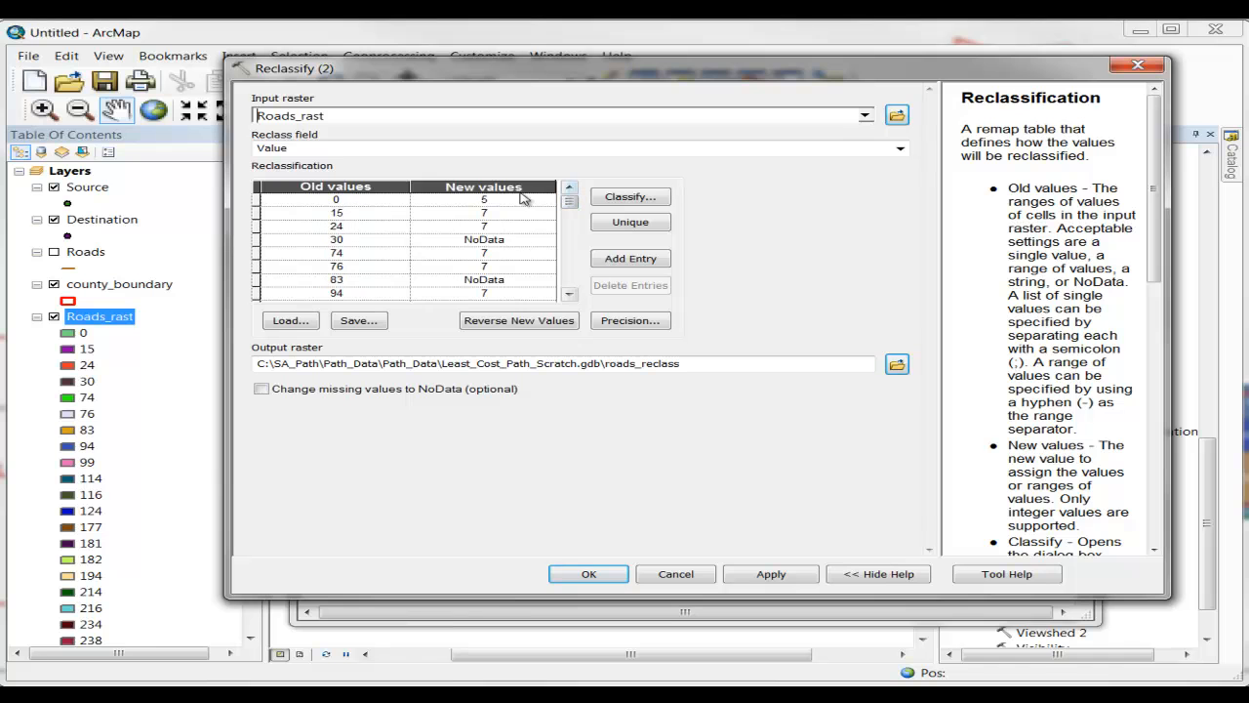
{"action": "left_click", "coordinate": [359, 321]}
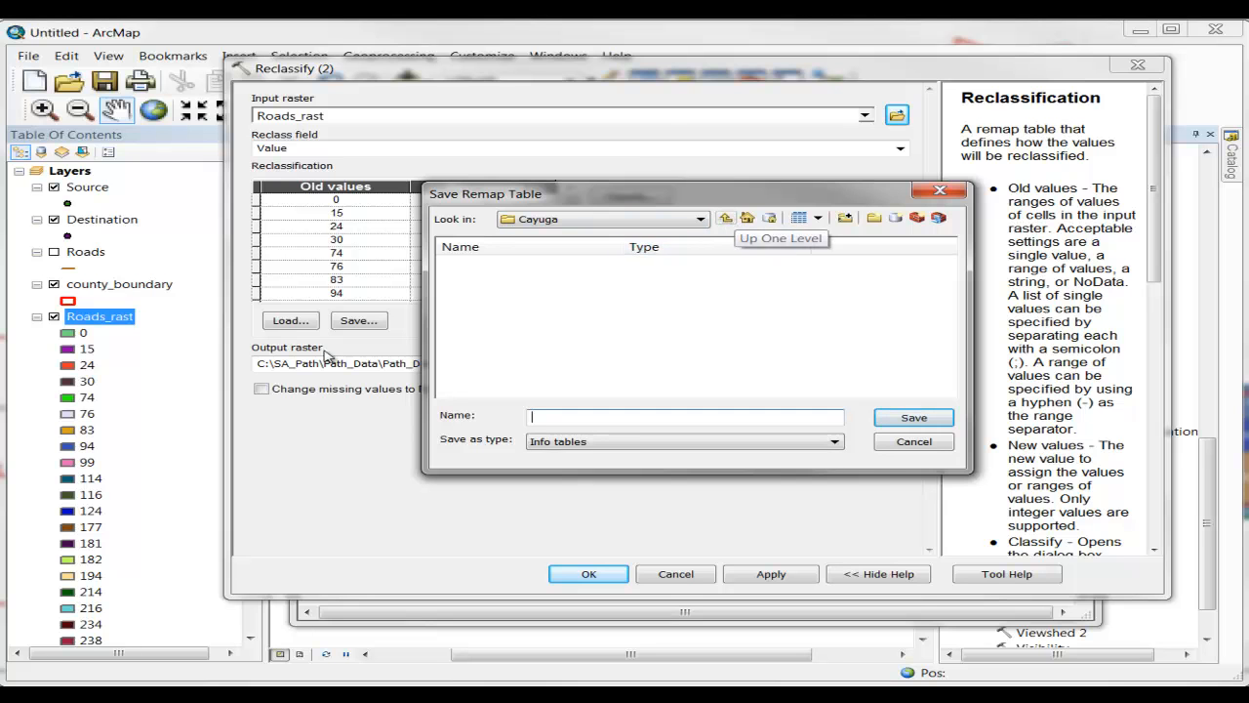
{"action": "key", "text": "Escape"}
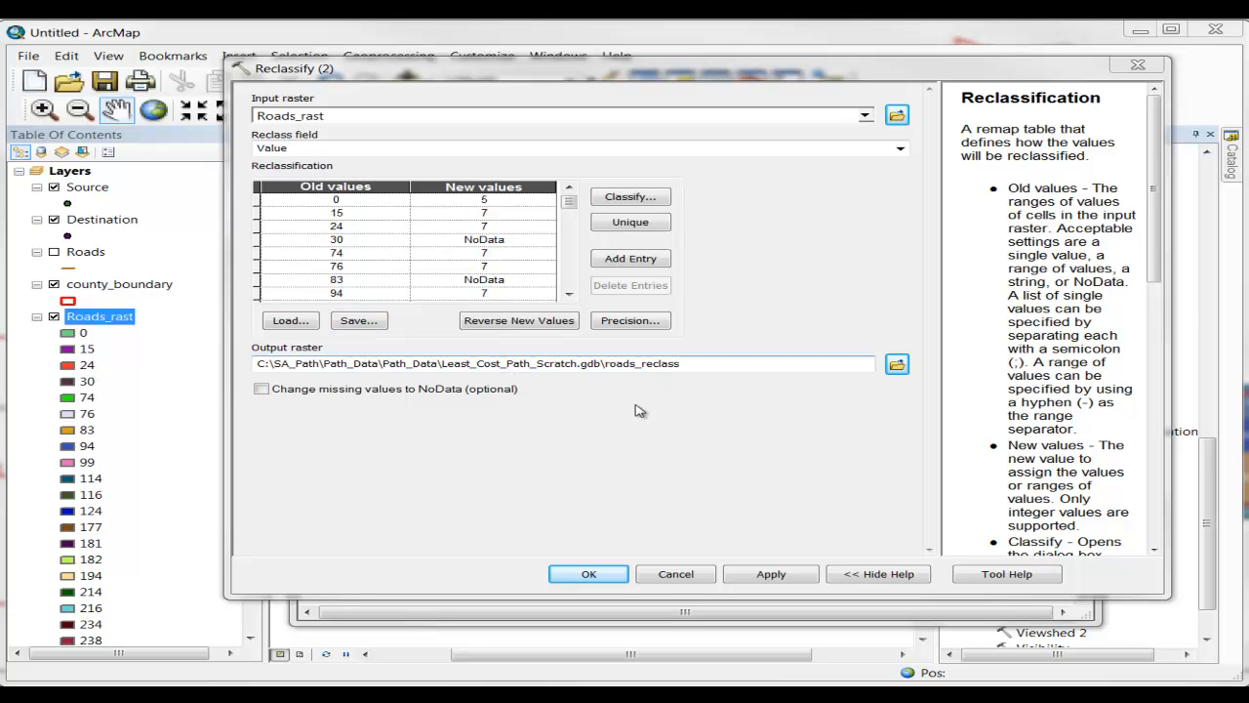
Accept the Reclassify (2) settings, reopen the tool and load the saved roads_reclass remap table from the Path_Data folder.
{"action": "left_click", "coordinate": [588, 575]}
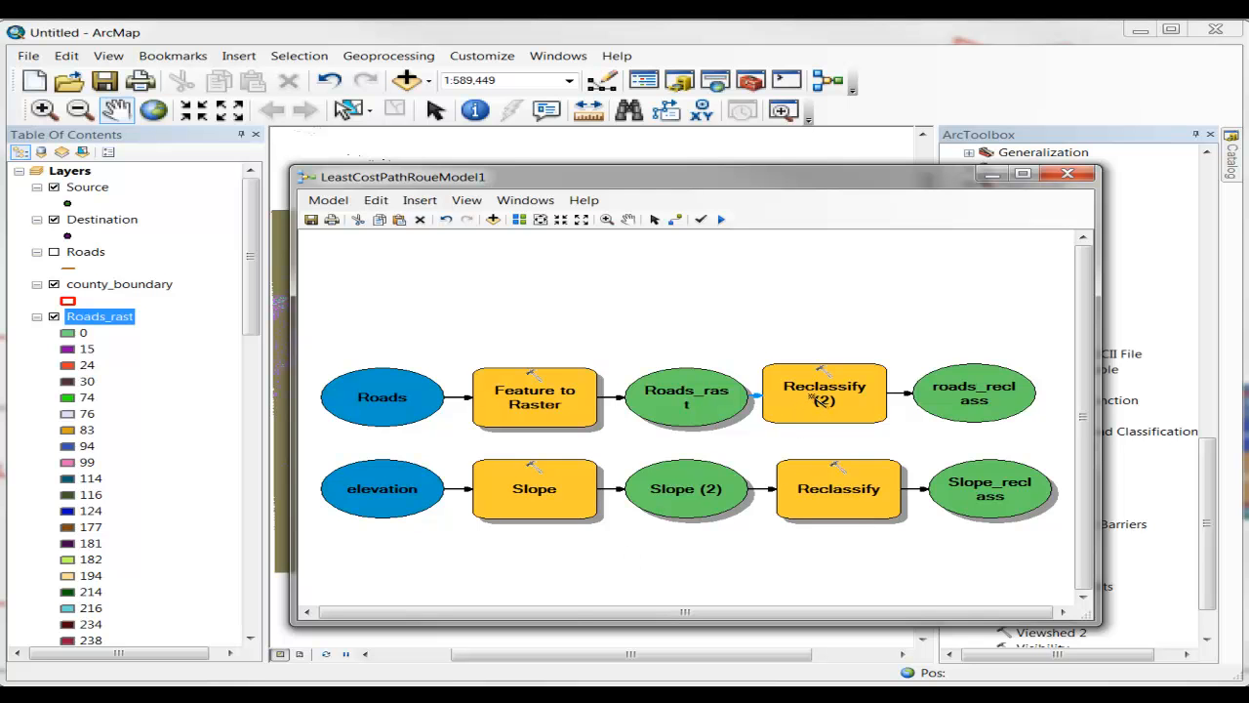
{"action": "double_click", "coordinate": [818, 396]}
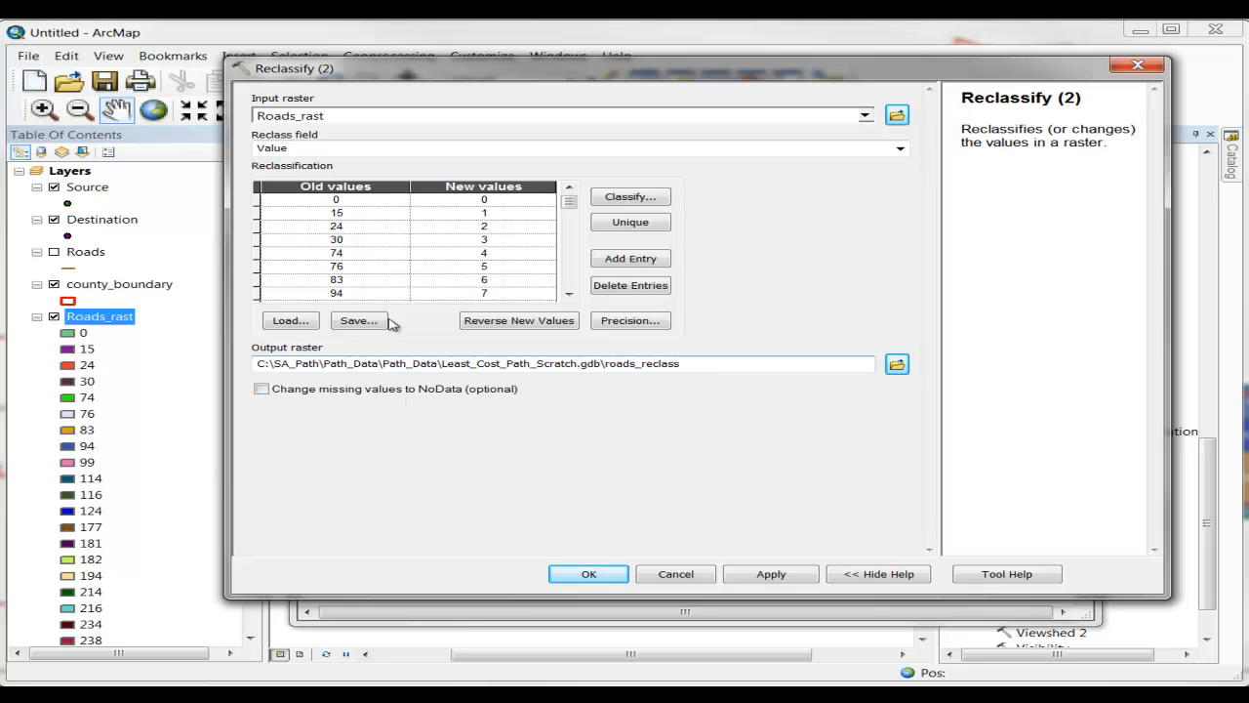
{"action": "left_click", "coordinate": [291, 321]}
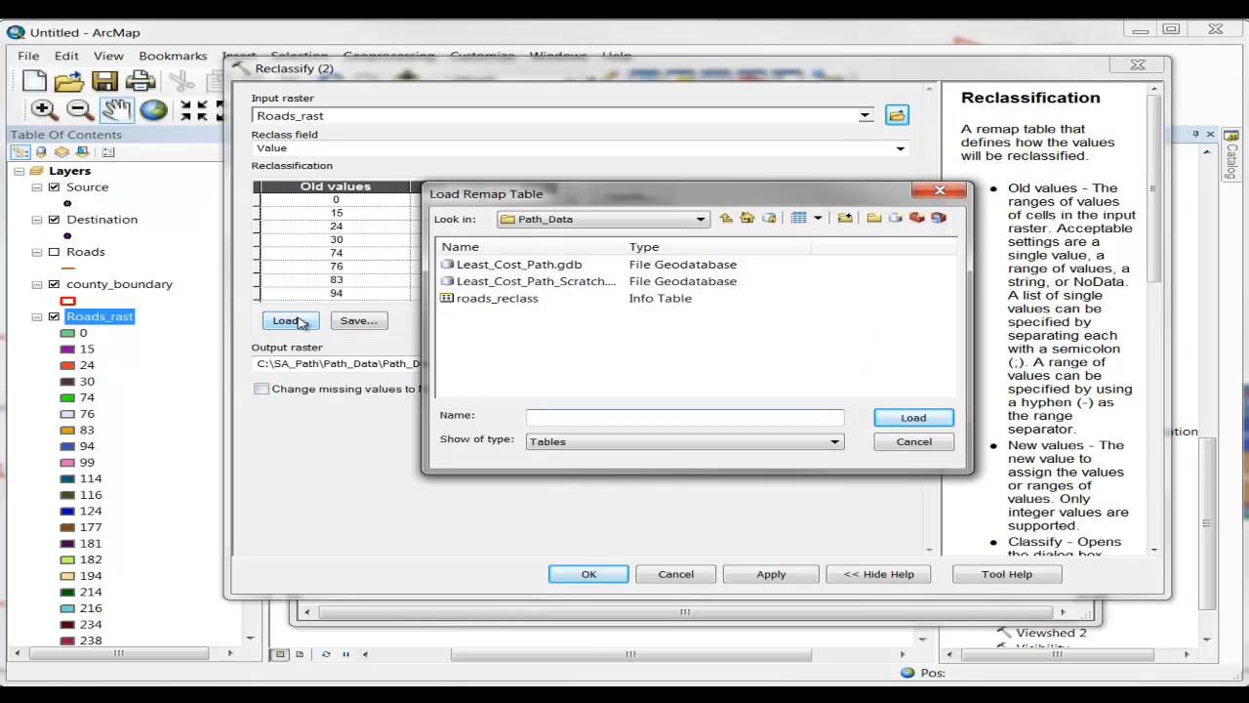
{"action": "left_click", "coordinate": [500, 299]}
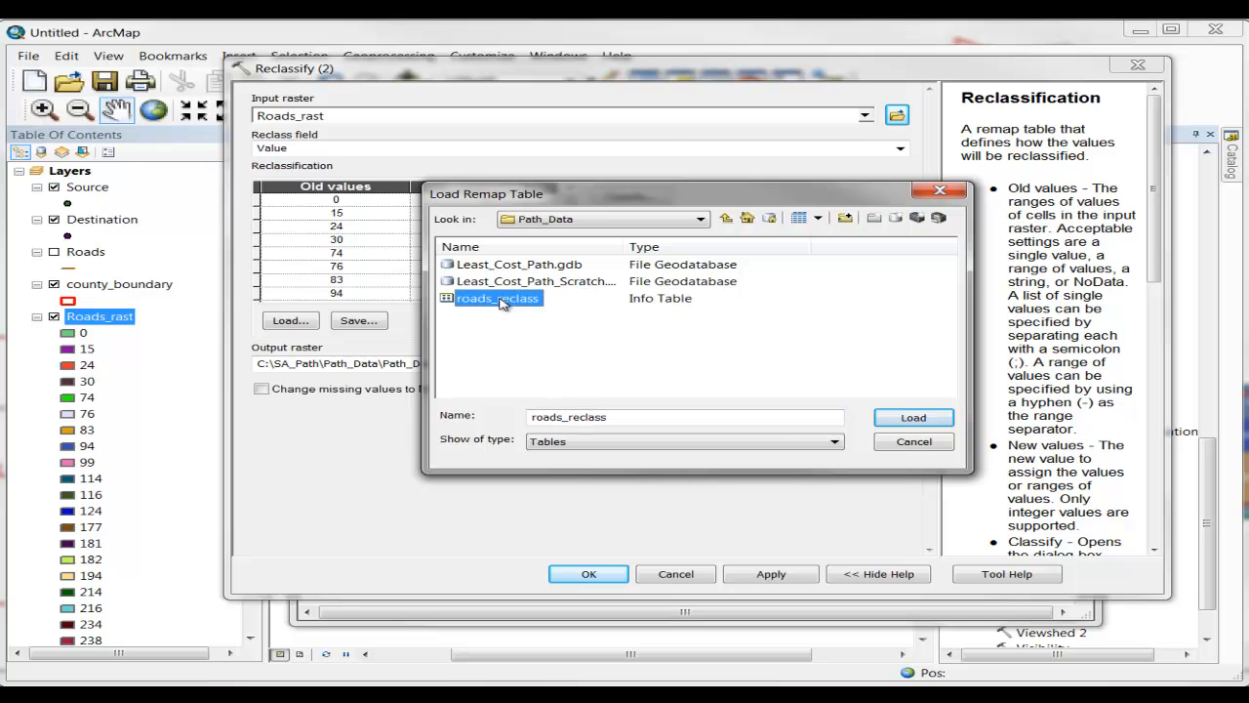
{"action": "left_click", "coordinate": [911, 417]}
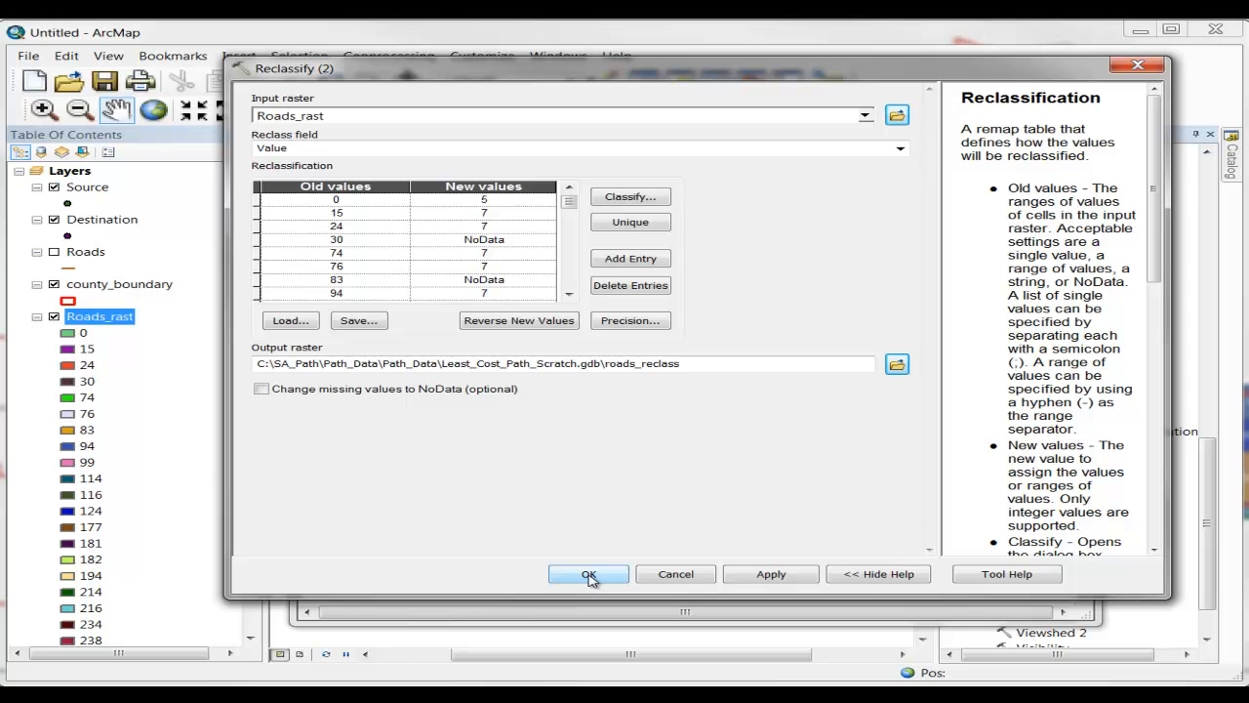
{"action": "left_click", "coordinate": [588, 575]}
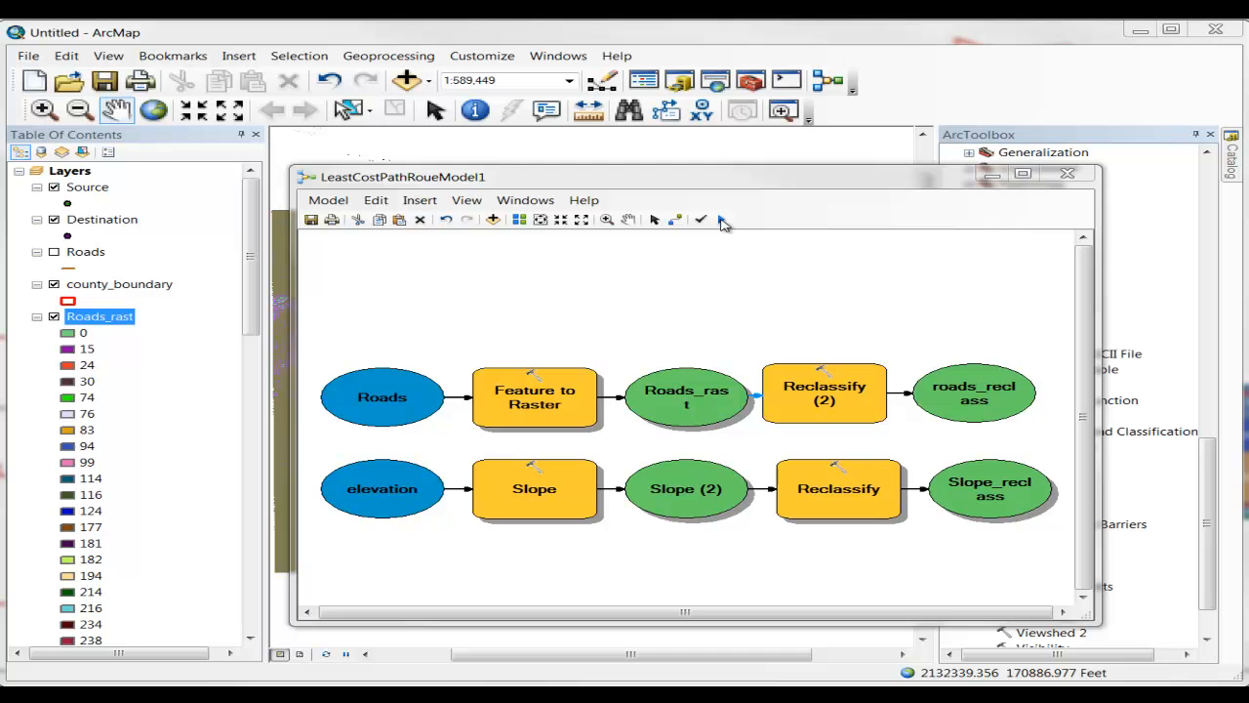
Run the model and add its roads_reclass output to the map display.
{"action": "left_click", "coordinate": [722, 220]}
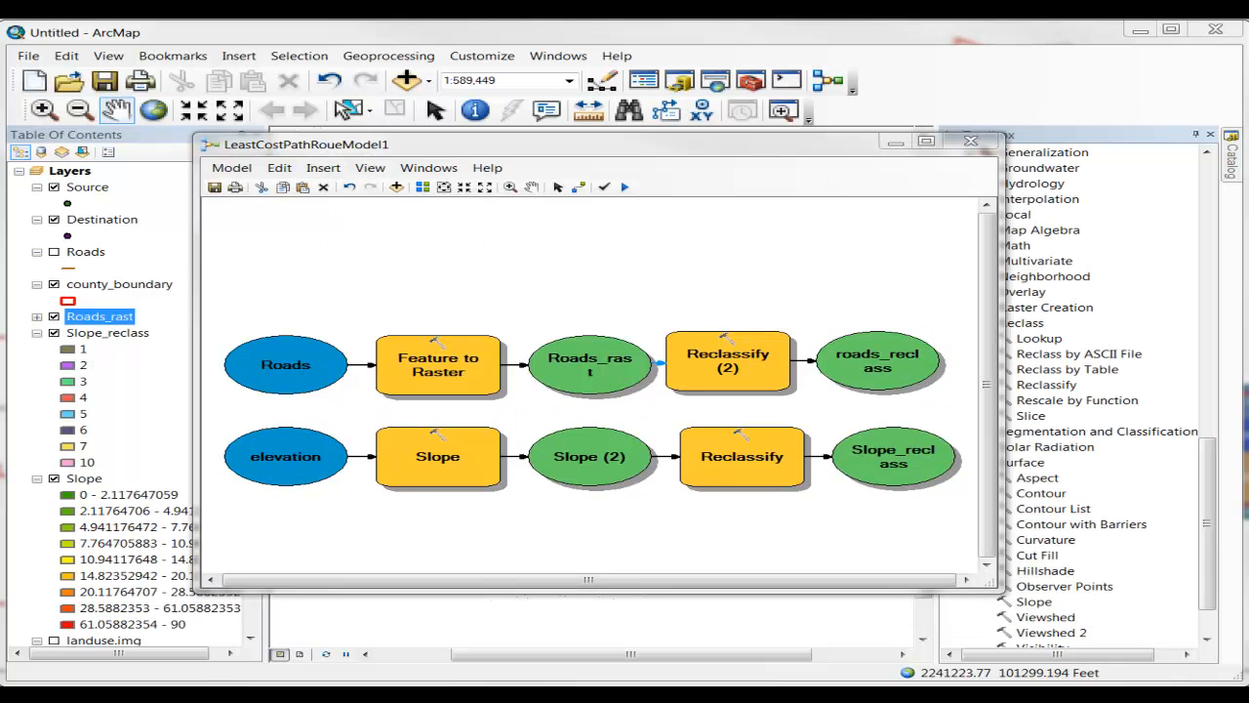
{"action": "right_click", "coordinate": [872, 359]}
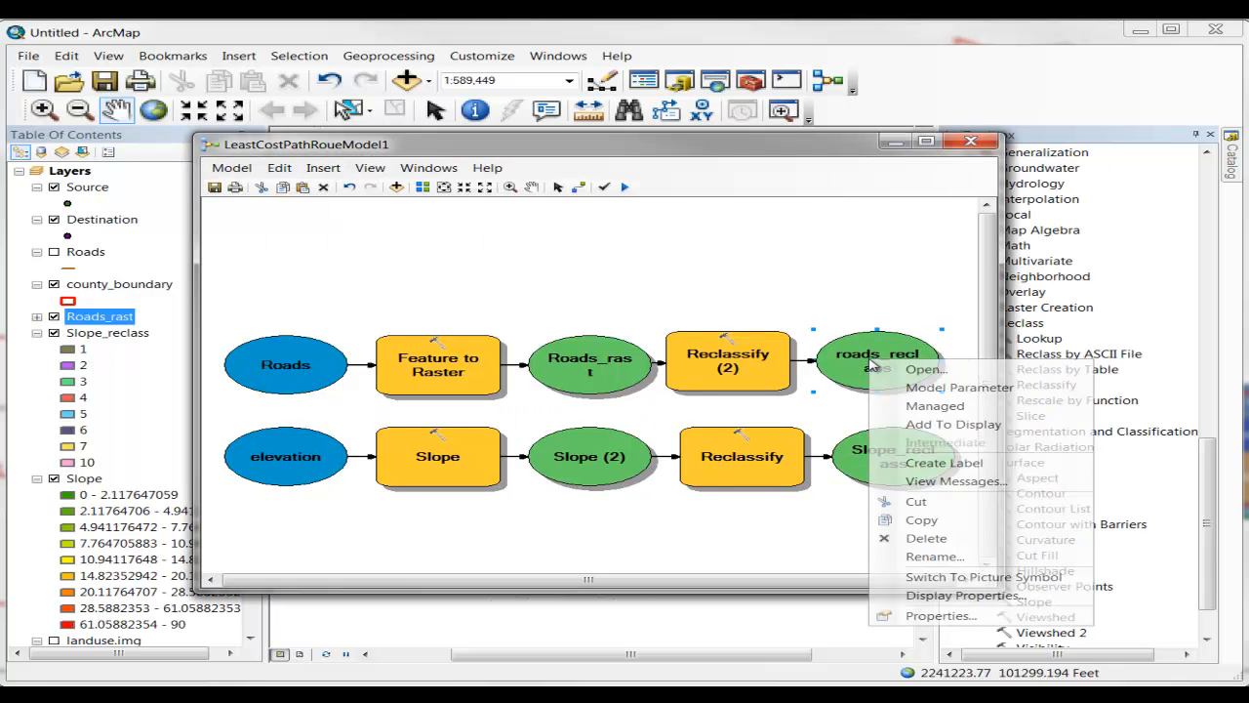
{"action": "left_click", "coordinate": [938, 427]}
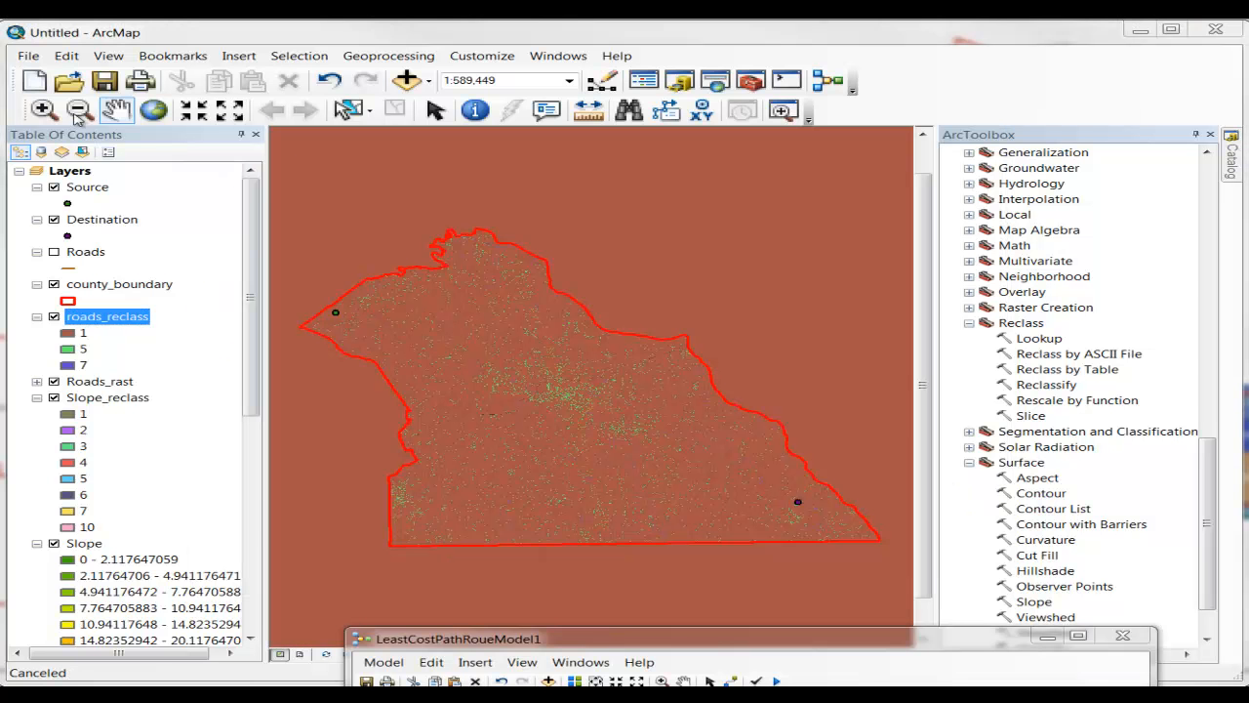
Examine the reclassified road cells in roads_reclass at close range around a highway interchange.
{"action": "left_click", "coordinate": [45, 110]}
{"action": "left_click_drag", "start_coordinate": [527, 328], "coordinate": [728, 421]}
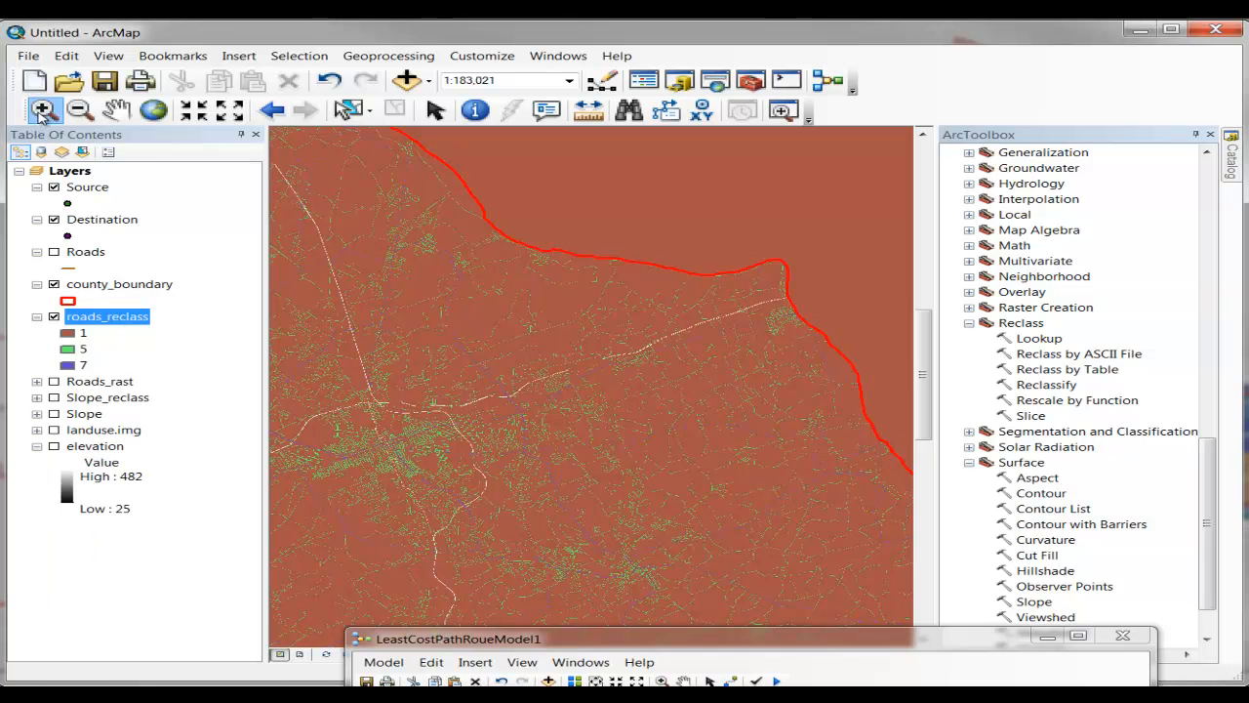
{"action": "left_click", "coordinate": [42, 110]}
{"action": "left_click_drag", "start_coordinate": [381, 359], "coordinate": [580, 439]}
{"action": "left_click_drag", "start_coordinate": [421, 339], "coordinate": [803, 493]}
{"action": "left_click_drag", "start_coordinate": [429, 305], "coordinate": [644, 413]}
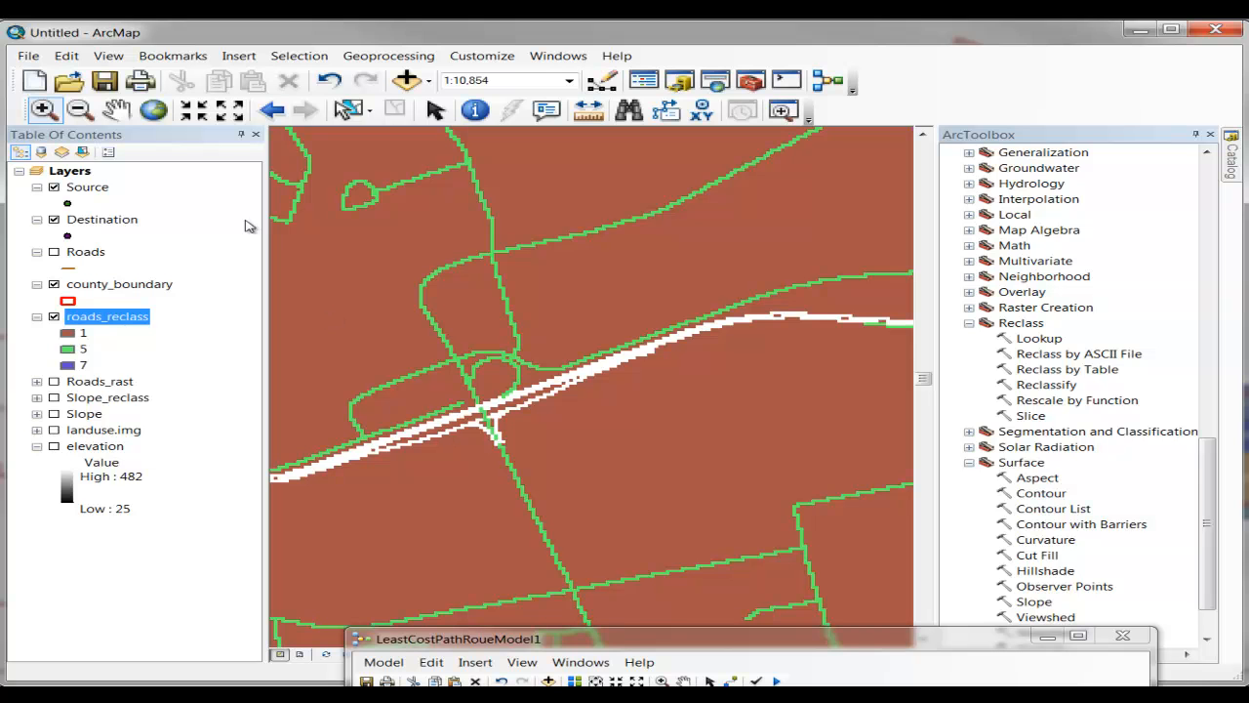
{"action": "left_click", "coordinate": [80, 110]}
{"action": "left_click_drag", "start_coordinate": [409, 335], "coordinate": [677, 507]}
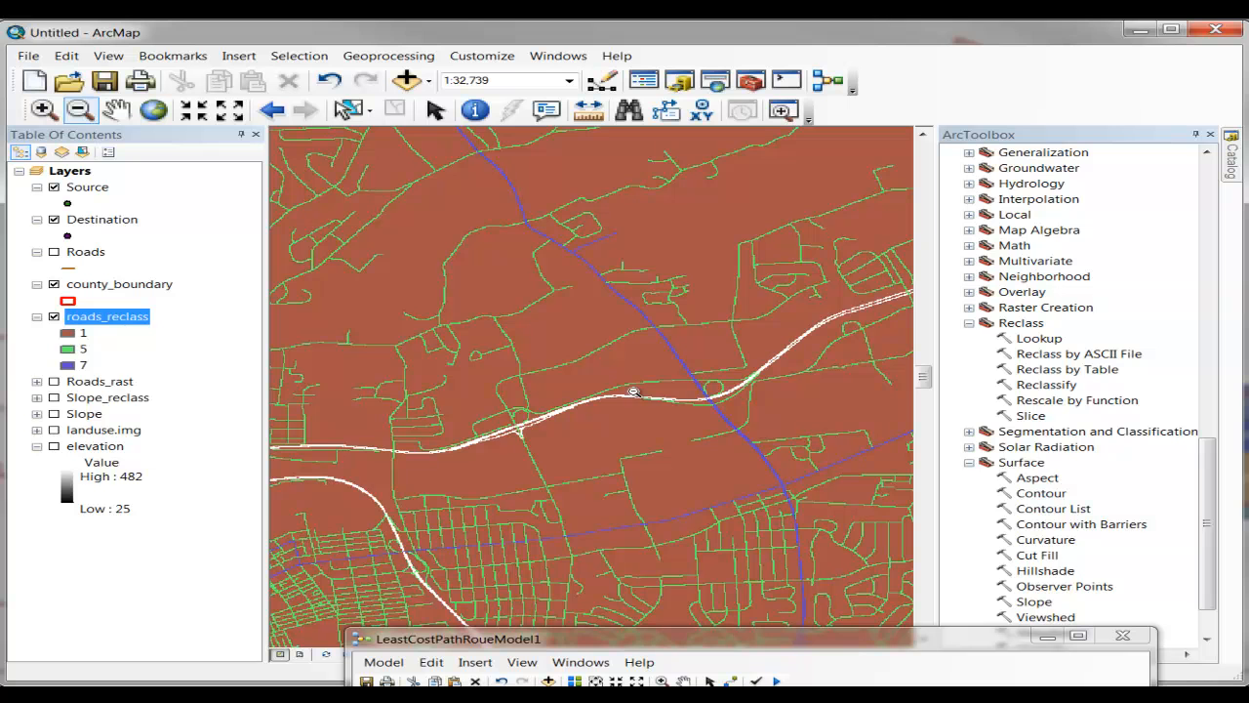
Trace the NoData highway corridors across roads_reclass, east-west and north-south, checking how they cross the other roads.
{"action": "left_click", "coordinate": [115, 110]}
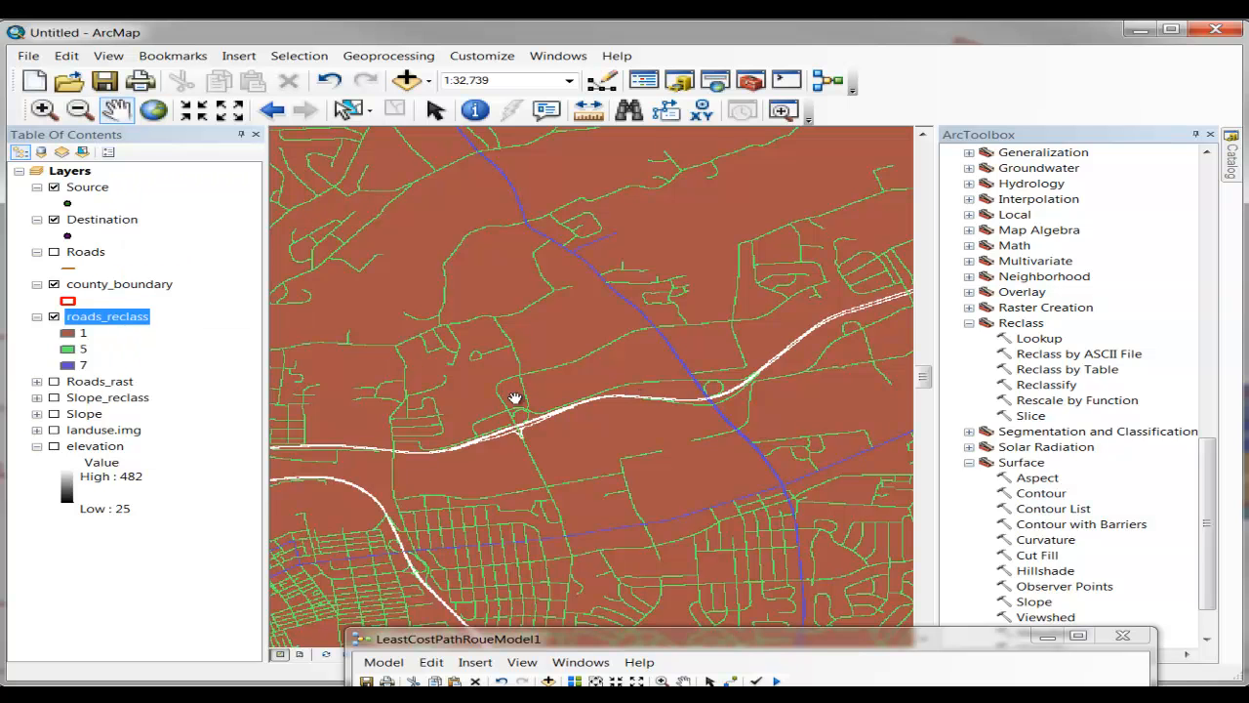
{"action": "left_click_drag", "start_coordinate": [708, 390], "coordinate": [445, 473]}
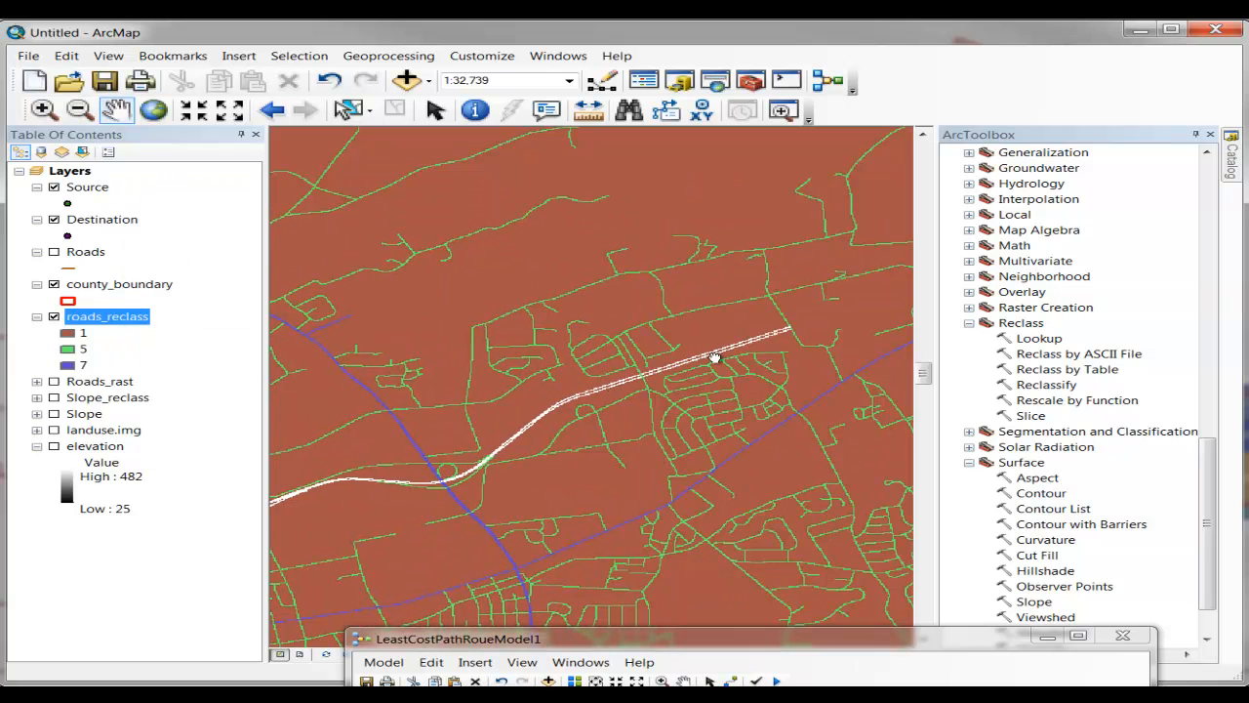
{"action": "left_click_drag", "start_coordinate": [715, 358], "coordinate": [357, 488]}
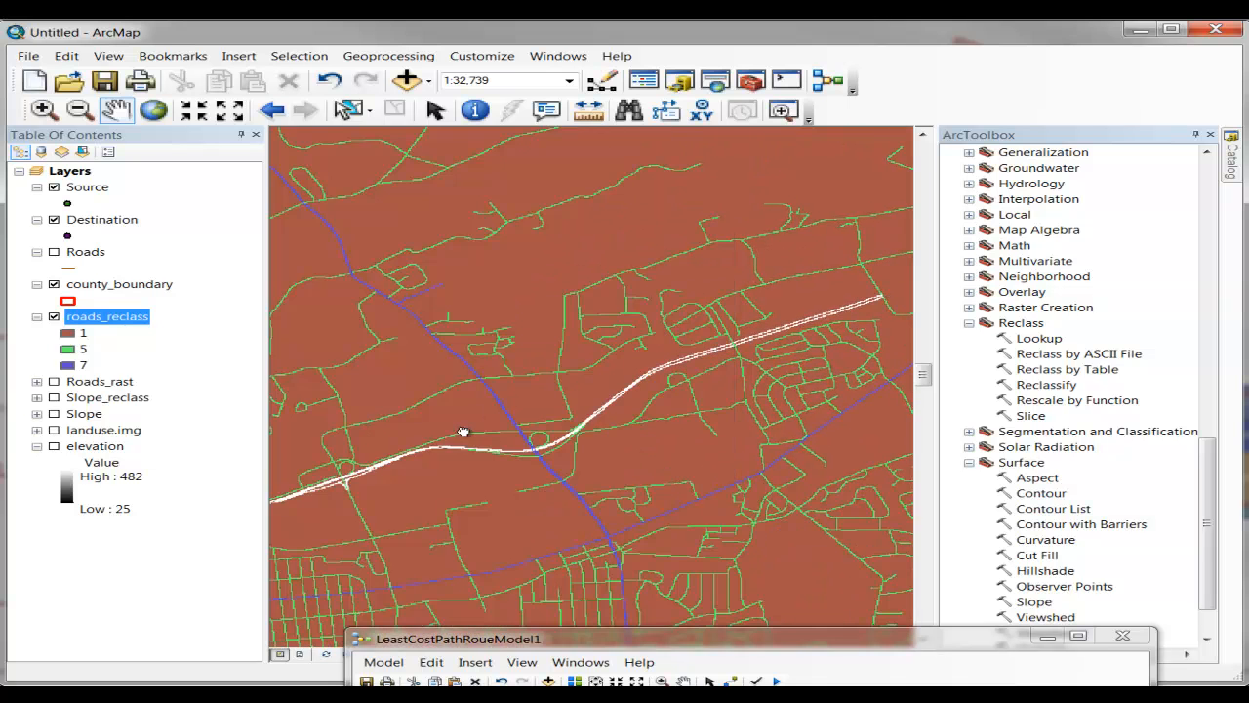
{"action": "left_click_drag", "start_coordinate": [455, 437], "coordinate": [745, 339]}
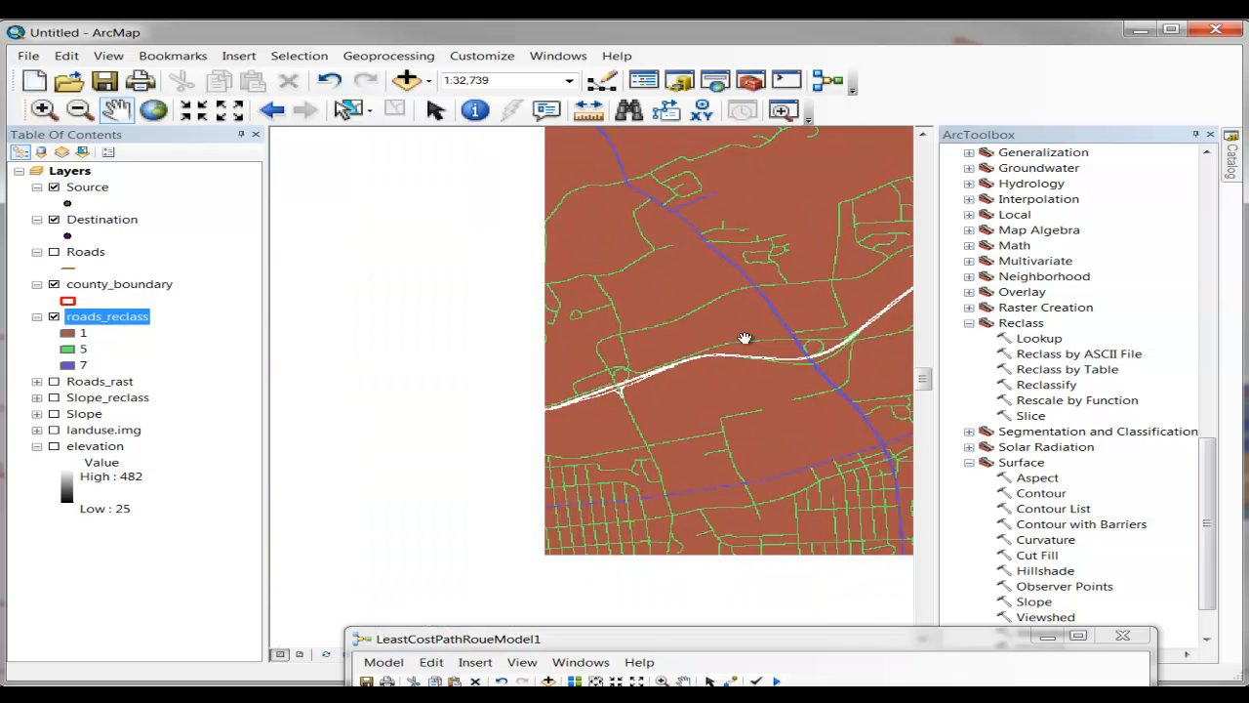
{"action": "left_click_drag", "start_coordinate": [504, 421], "coordinate": [800, 393]}
{"action": "left_click_drag", "start_coordinate": [446, 365], "coordinate": [587, 402]}
{"action": "left_click_drag", "start_coordinate": [537, 231], "coordinate": [592, 510]}
{"action": "left_click_drag", "start_coordinate": [512, 255], "coordinate": [584, 535]}
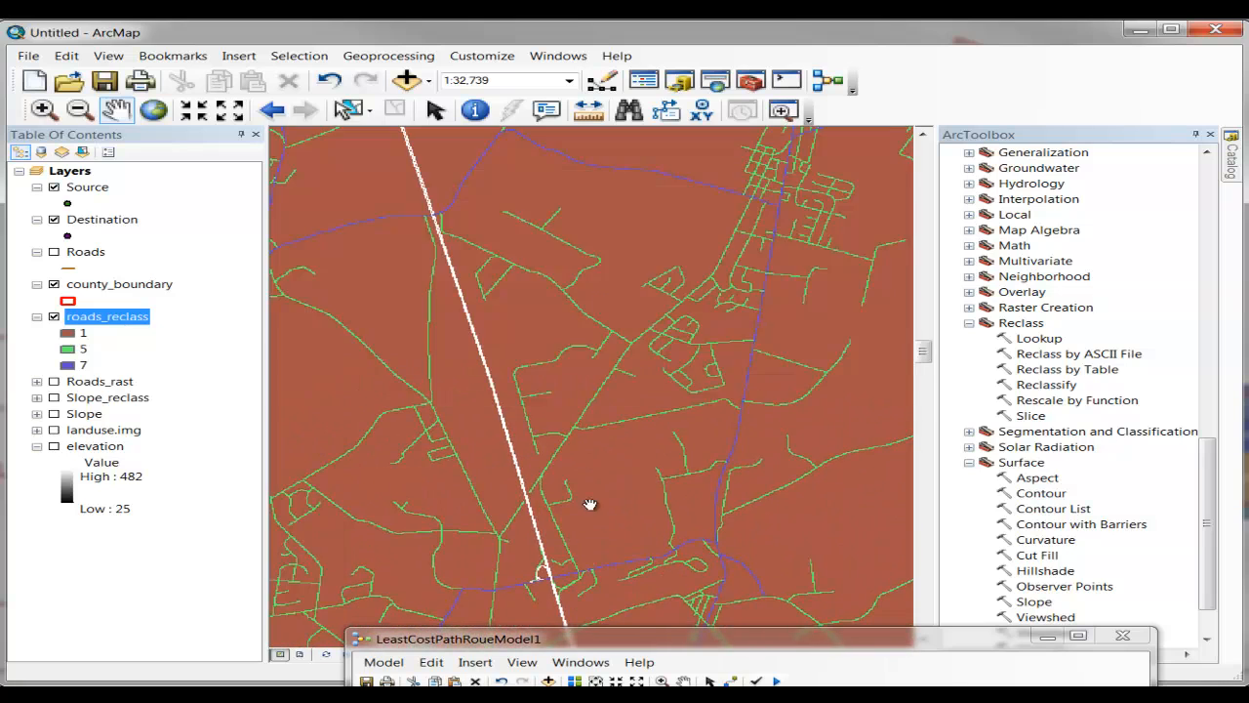
{"action": "left_click_drag", "start_coordinate": [538, 293], "coordinate": [611, 572]}
{"action": "left_click_drag", "start_coordinate": [518, 403], "coordinate": [558, 557]}
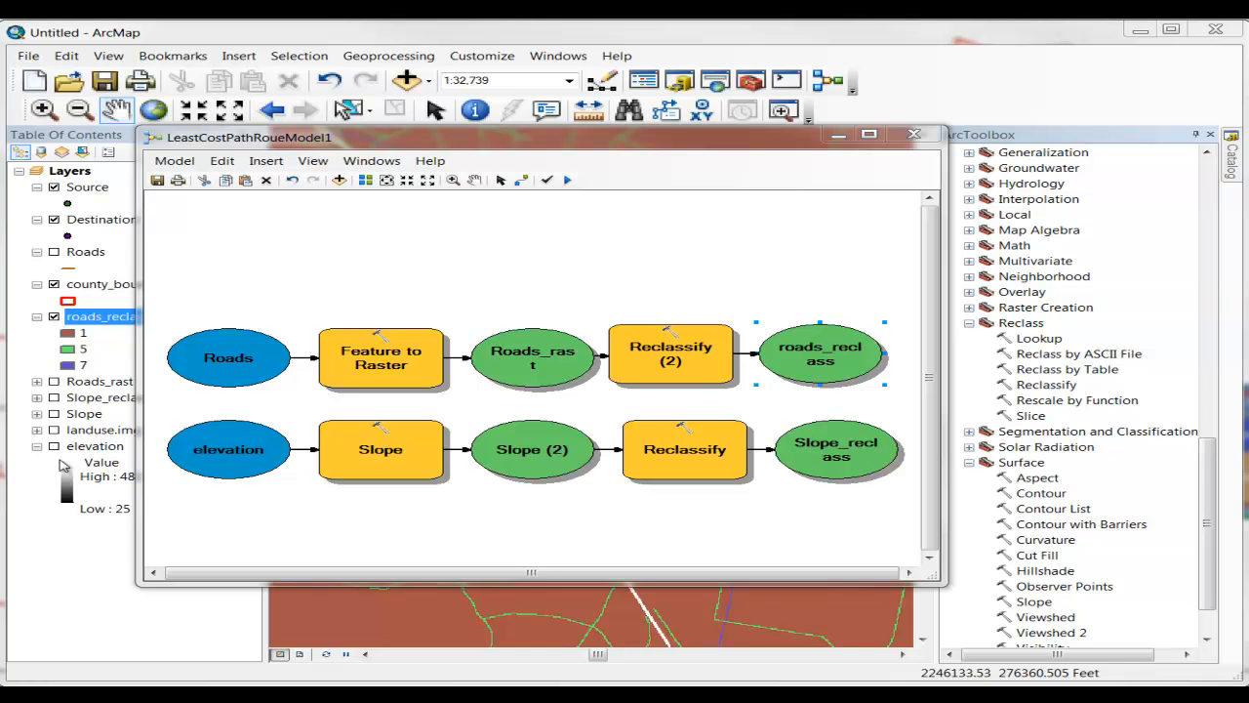
Add landuse.img and a third Reclassify tool to the model, and connect landuse.img as the tool's input raster.
{"action": "left_click_drag", "start_coordinate": [102, 435], "coordinate": [244, 263]}
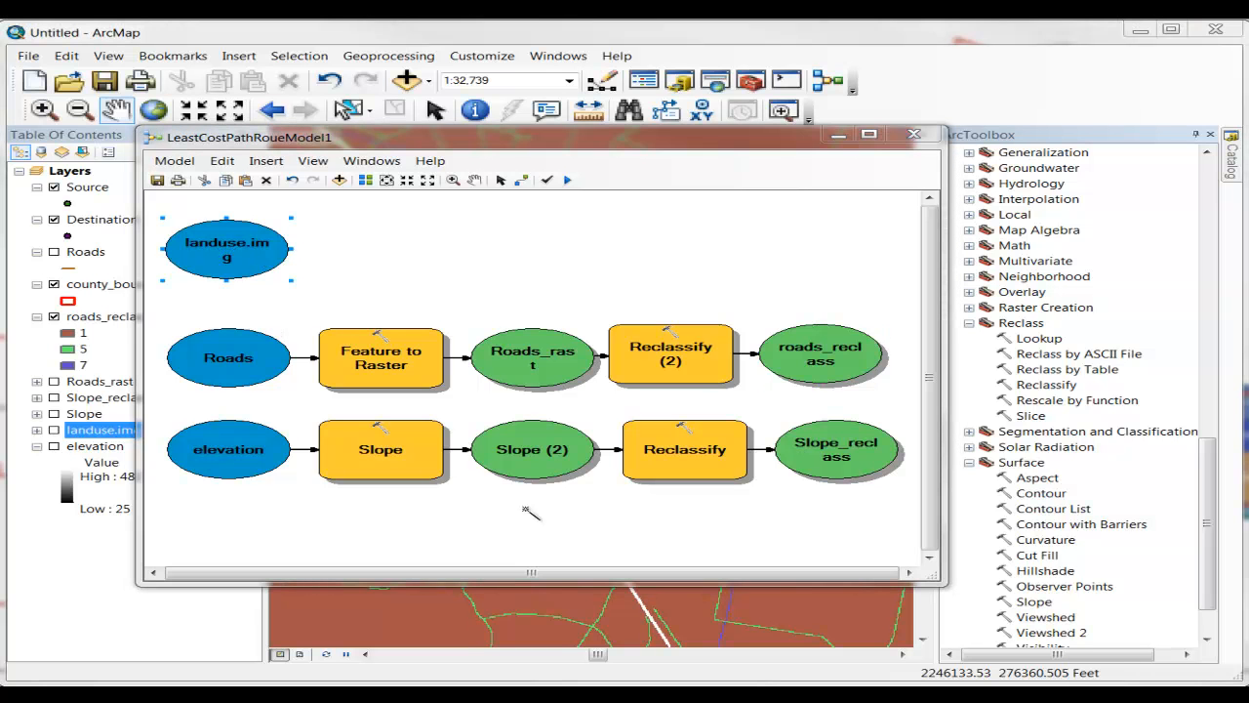
{"action": "left_click_drag", "start_coordinate": [1059, 390], "coordinate": [396, 255]}
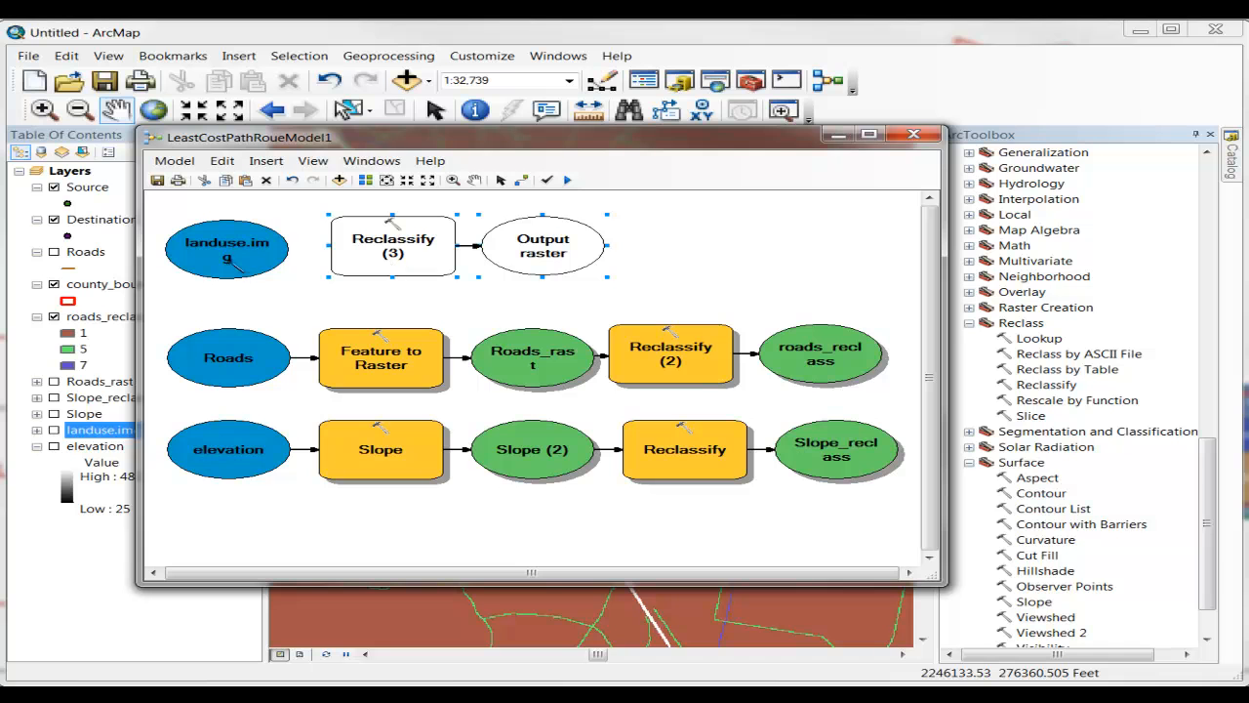
{"action": "mouse_move", "coordinate": [251, 255]}
{"action": "left_mouse_down"}
{"action": "mouse_move", "coordinate": [332, 239]}
{"action": "mouse_move", "coordinate": [361, 257]}
{"action": "left_mouse_up"}
{"action": "left_click", "coordinate": [395, 261]}
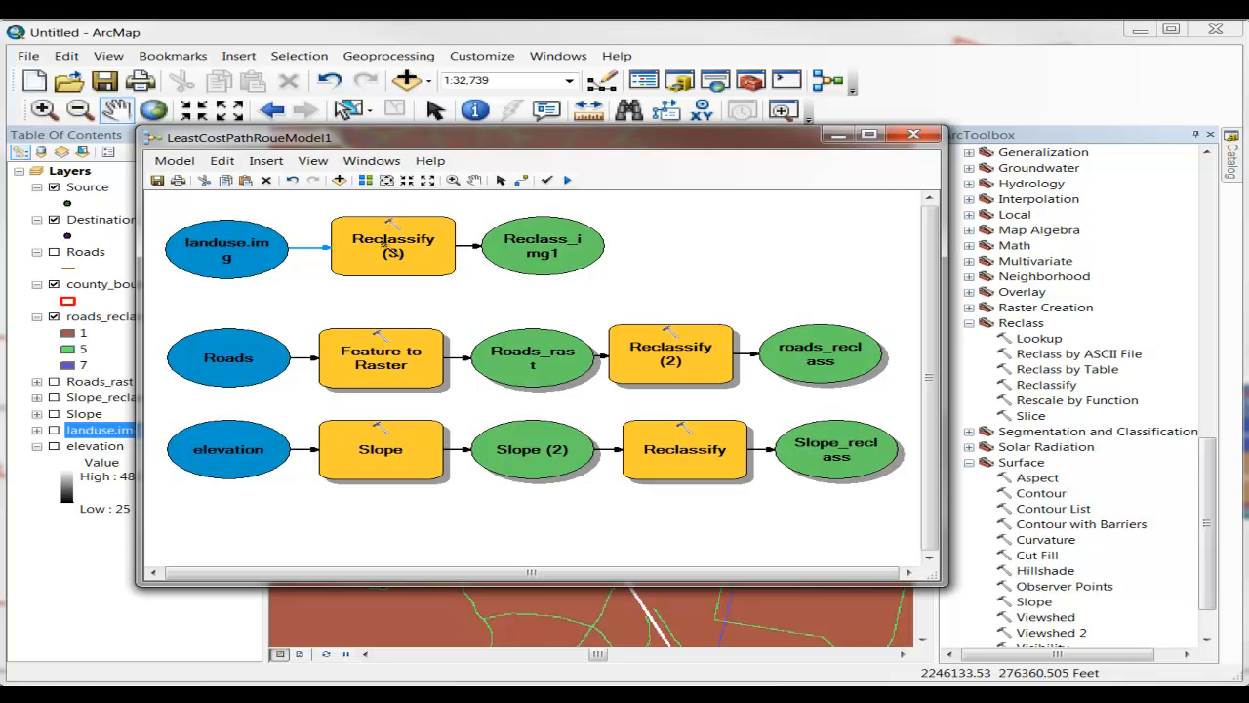
List the landuse.img values as unique entries in Reclassify (3) and consult the Landuse Table slide in PowerPoint for the new values.
{"action": "double_click", "coordinate": [388, 251]}
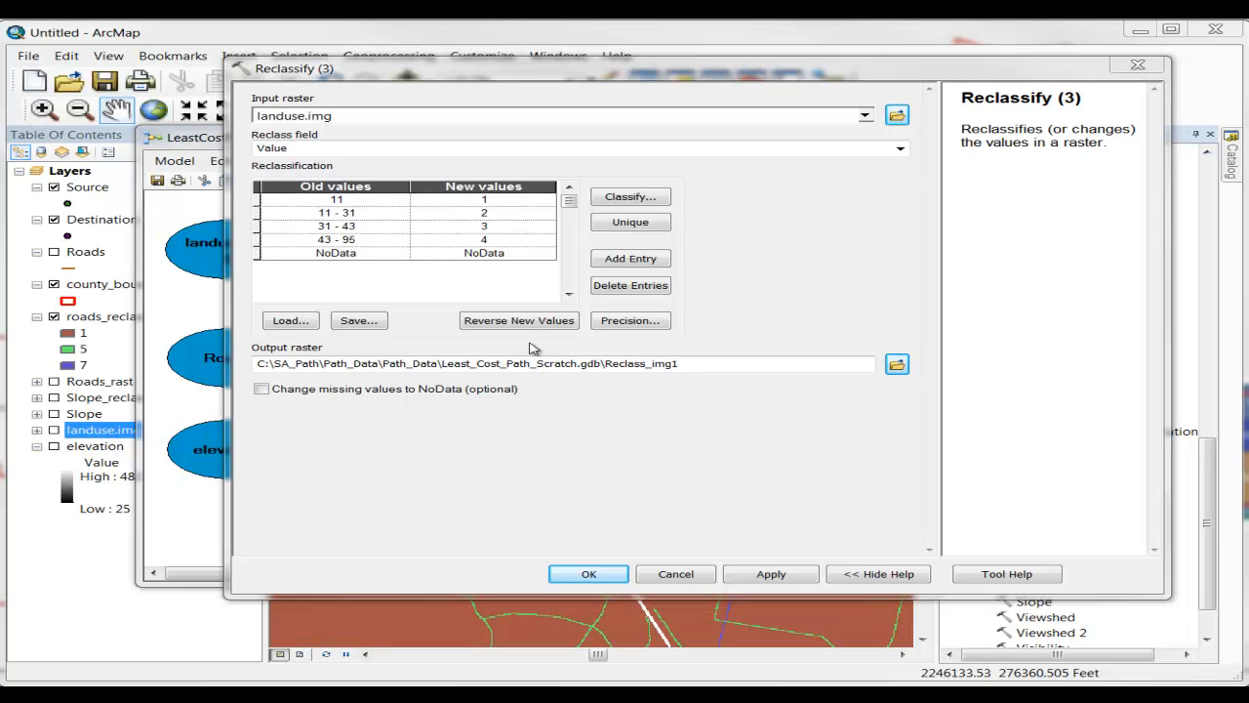
{"action": "left_click", "coordinate": [622, 226]}
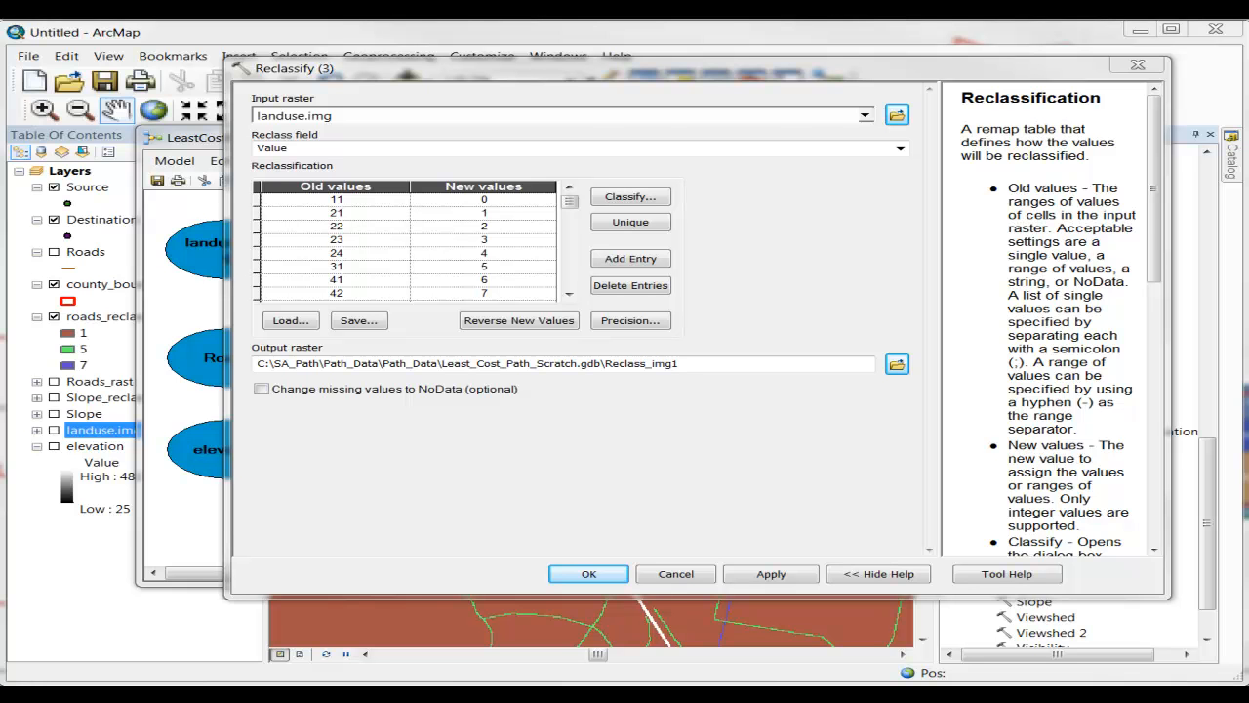
{"action": "left_click_drag", "start_coordinate": [0, 90], "coordinate": [65, 26]}
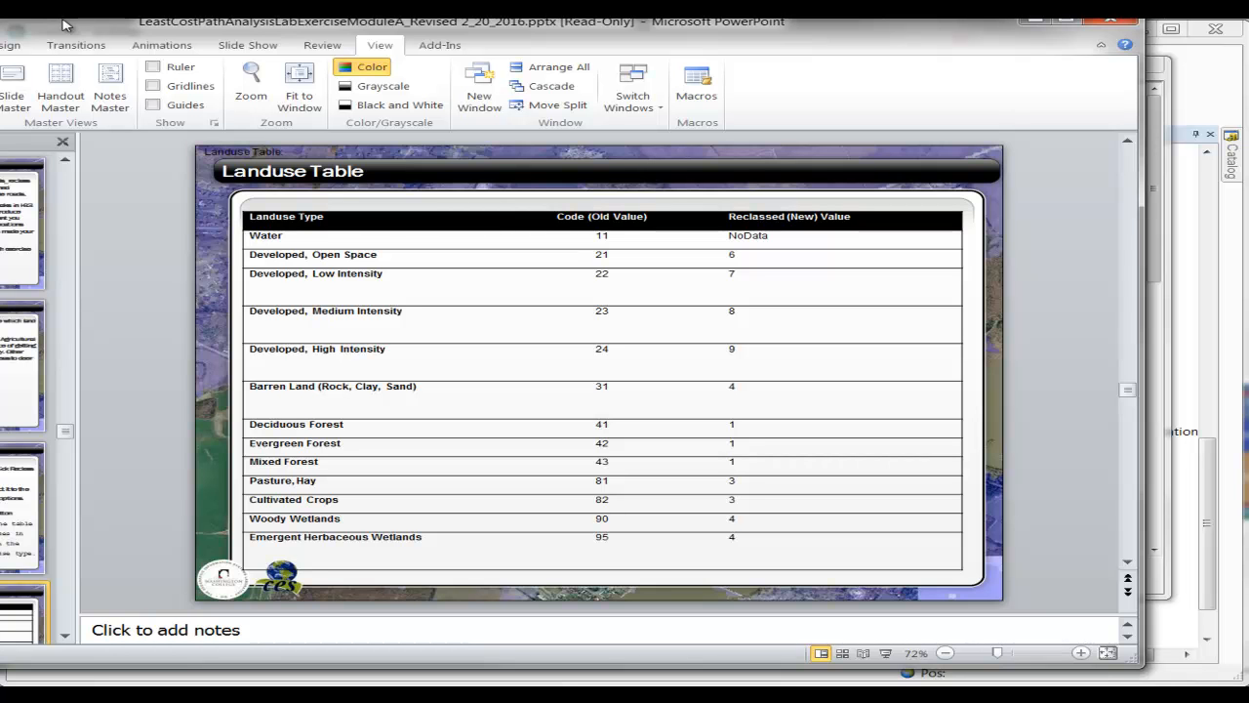
{"action": "left_click_drag", "start_coordinate": [62, 20], "coordinate": [0, 44]}
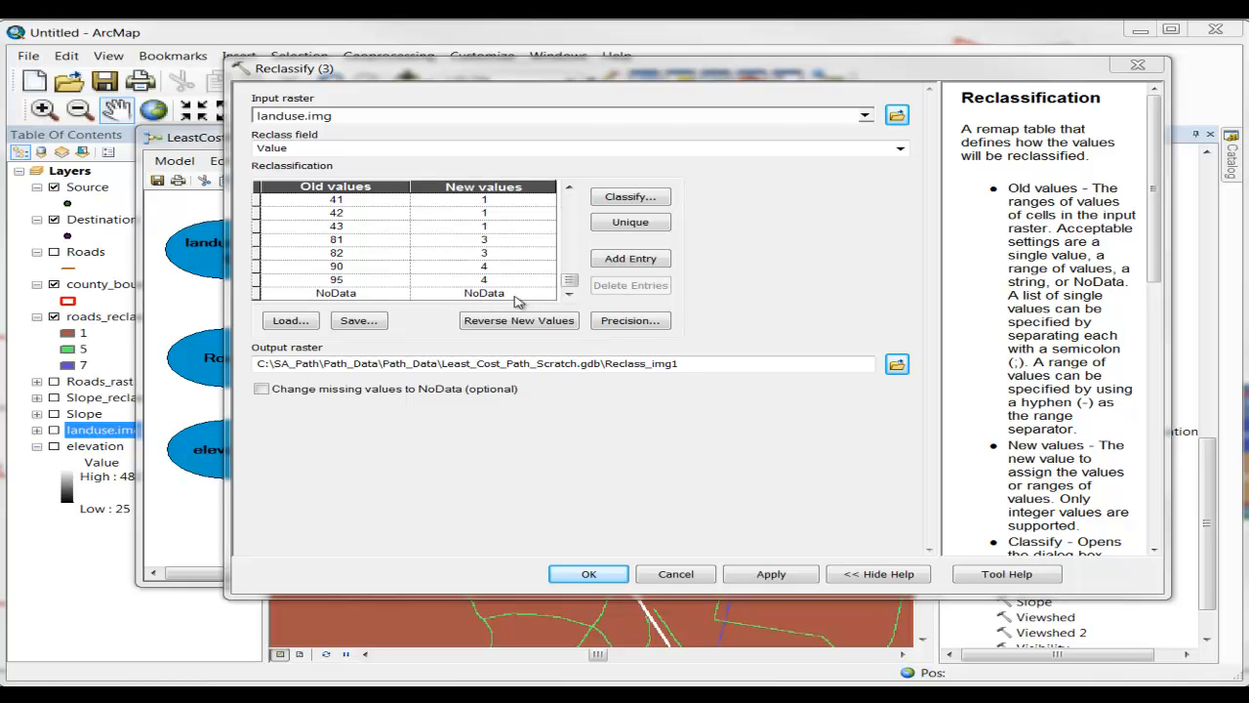
Save the land use remap table as landuse_reclass in the Path_Data folder.
{"action": "left_click", "coordinate": [358, 322]}
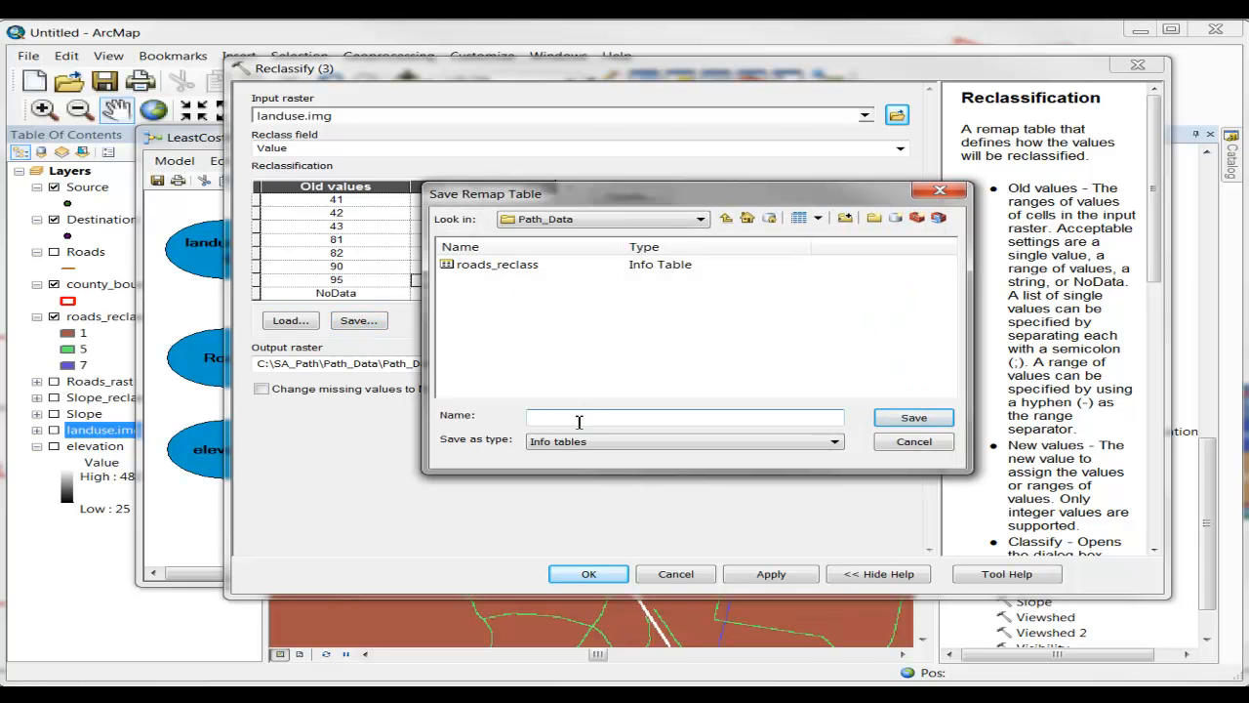
{"action": "type", "text": "landuse_reclass"}
{"action": "left_click", "coordinate": [906, 418]}
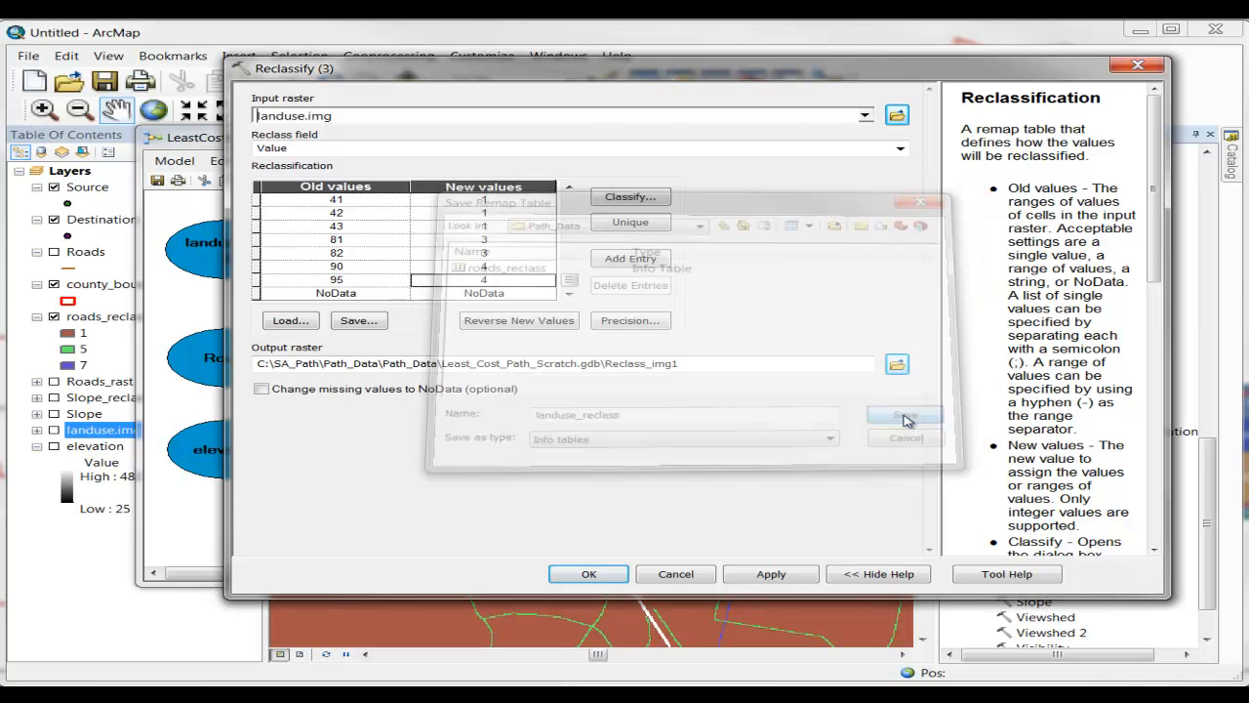
Enable changing missing values to NoData and load the landuse_reclass remap table into Reclassify (3).
{"action": "left_click", "coordinate": [264, 390]}
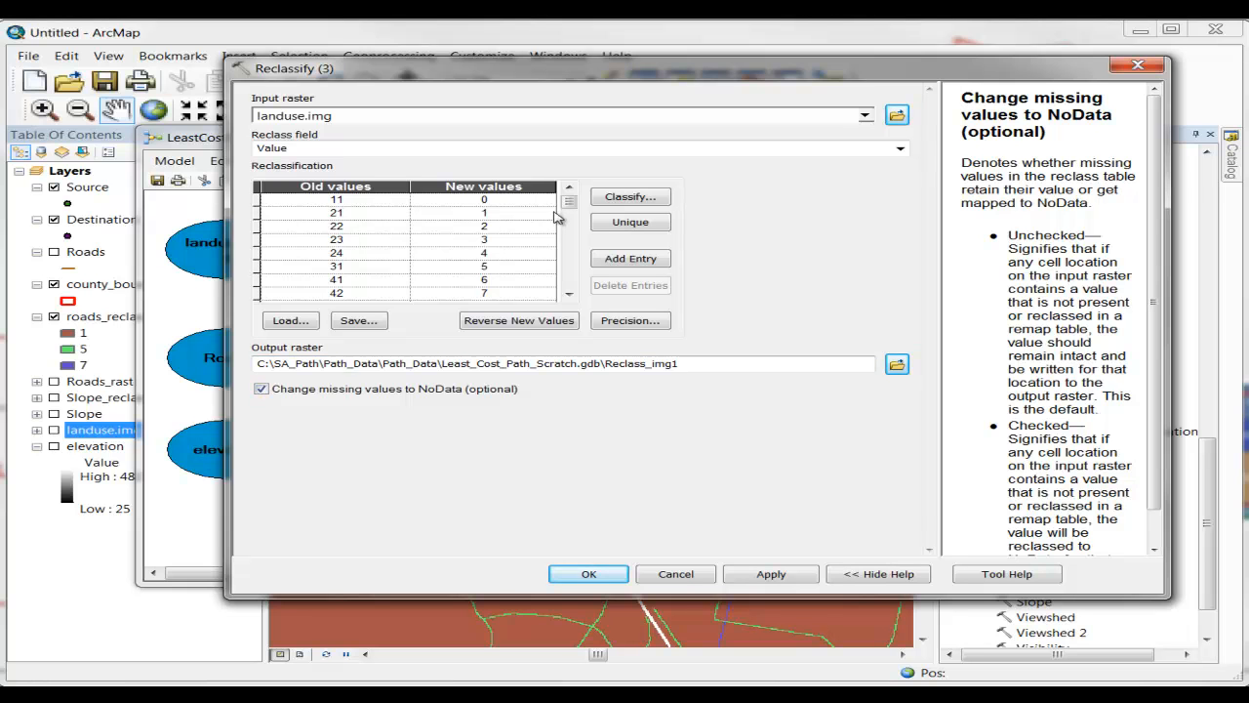
{"action": "left_click", "coordinate": [291, 321]}
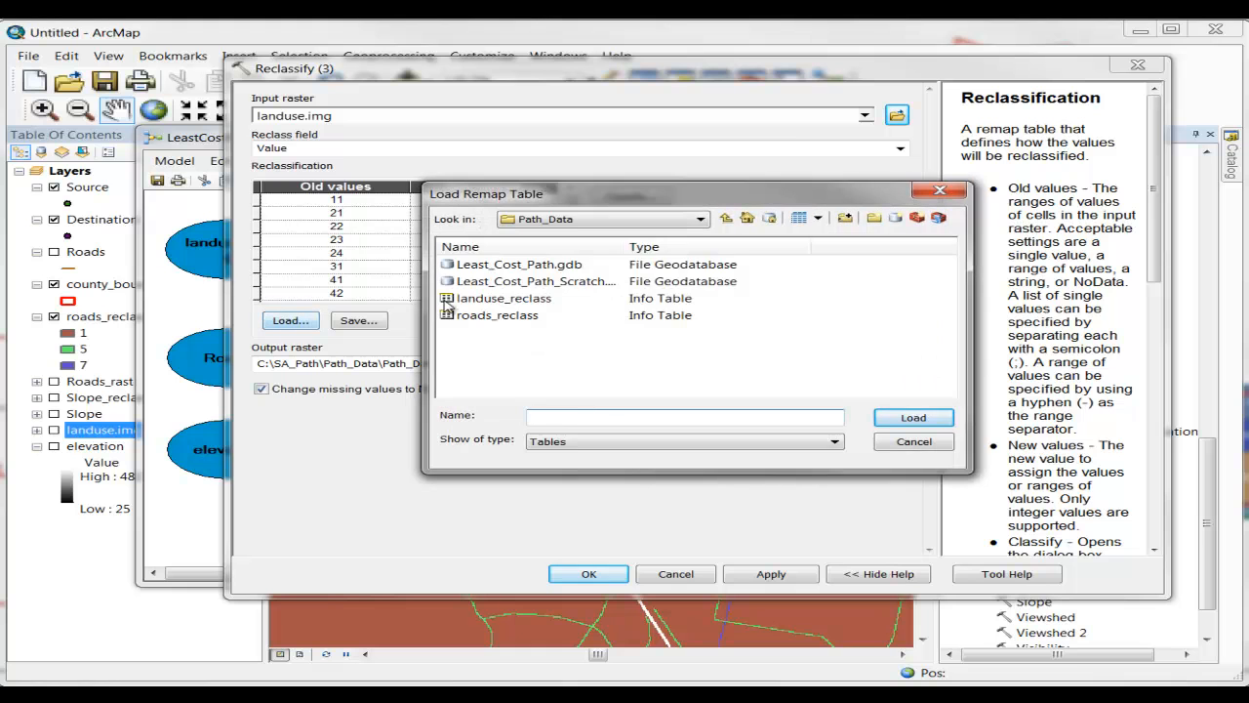
{"action": "left_click", "coordinate": [504, 301]}
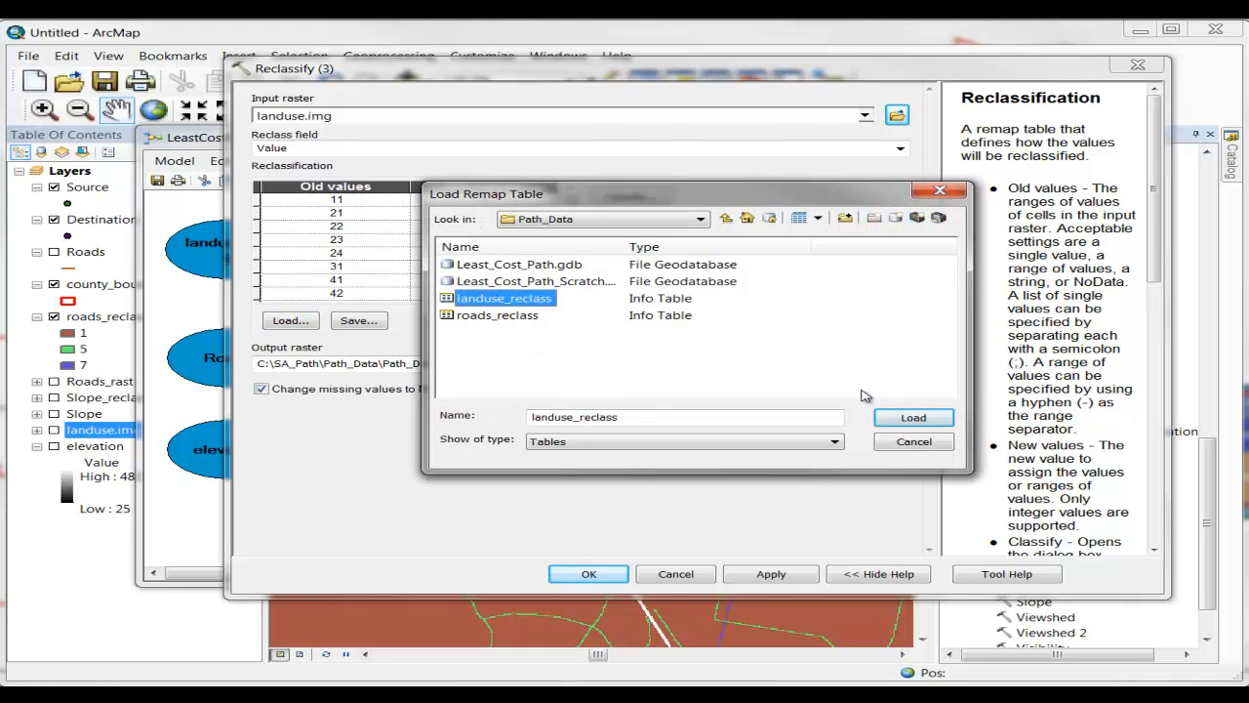
{"action": "left_click", "coordinate": [910, 418]}
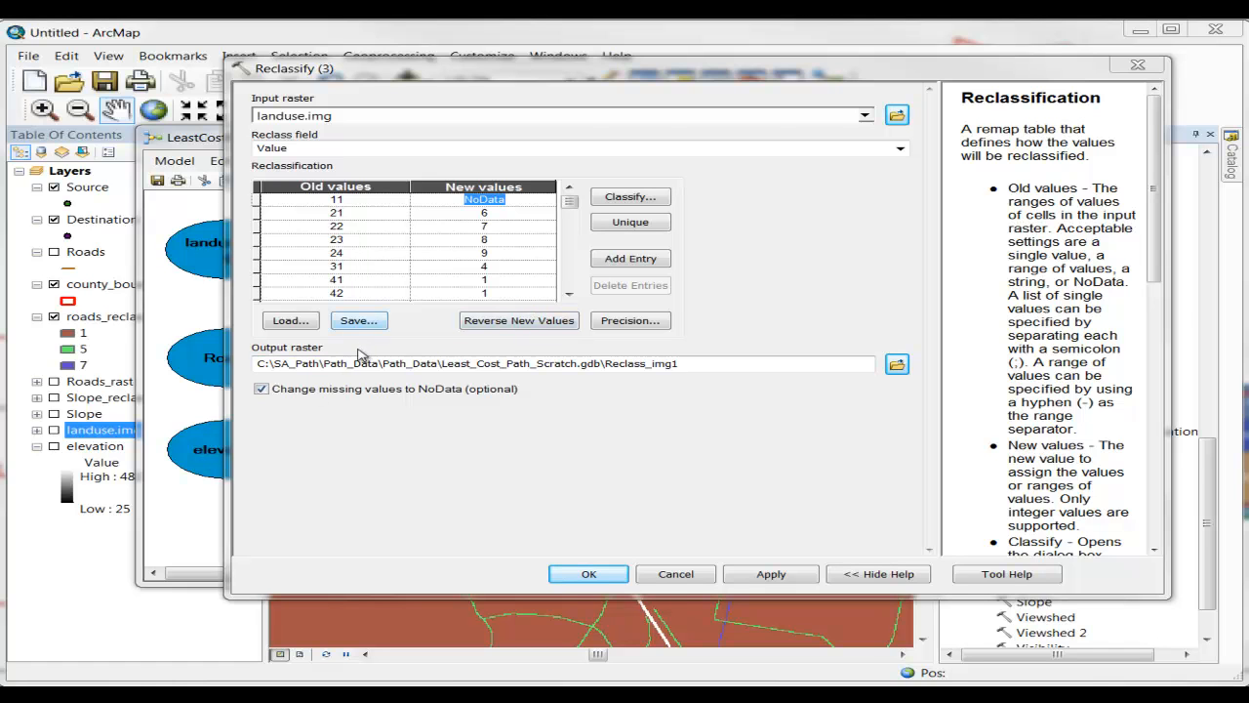
Name the Reclassify (3) output raster landuse_recl in the scratch geodatabase, accept the settings and run the model.
{"action": "left_click", "coordinate": [606, 365]}
{"action": "left_click_drag", "start_coordinate": [605, 365], "coordinate": [714, 381]}
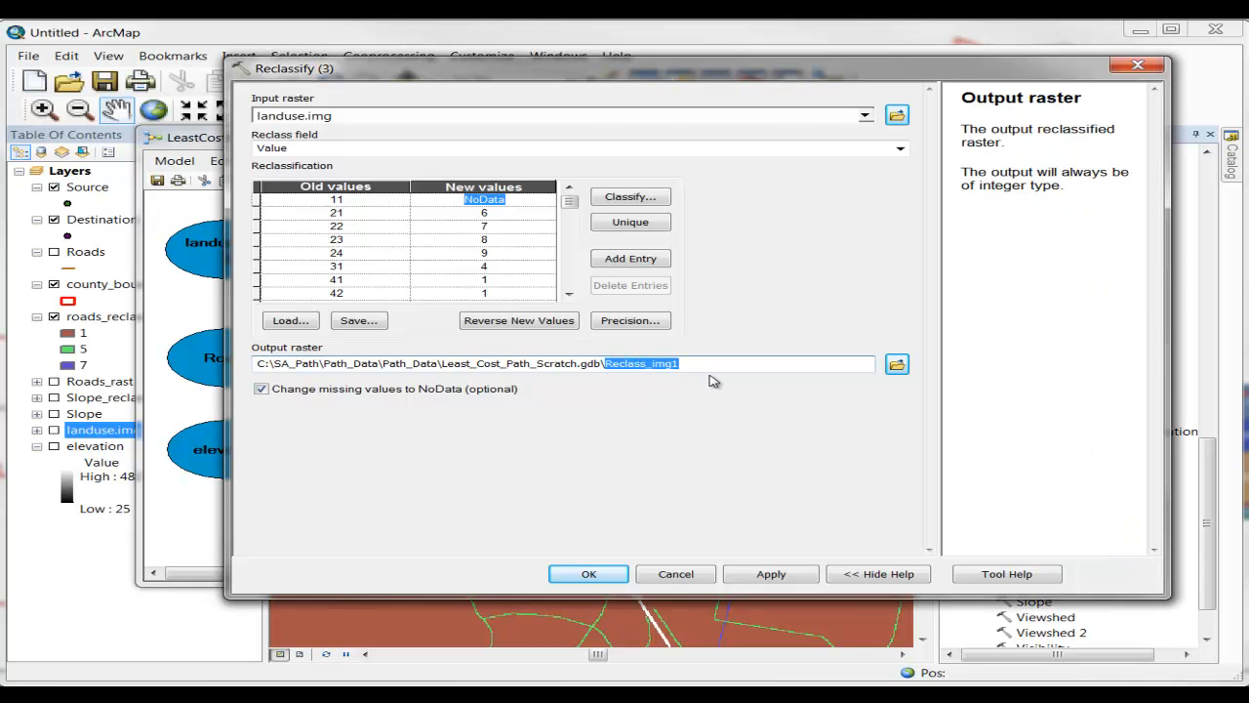
{"action": "type", "text": "landuse_r"}
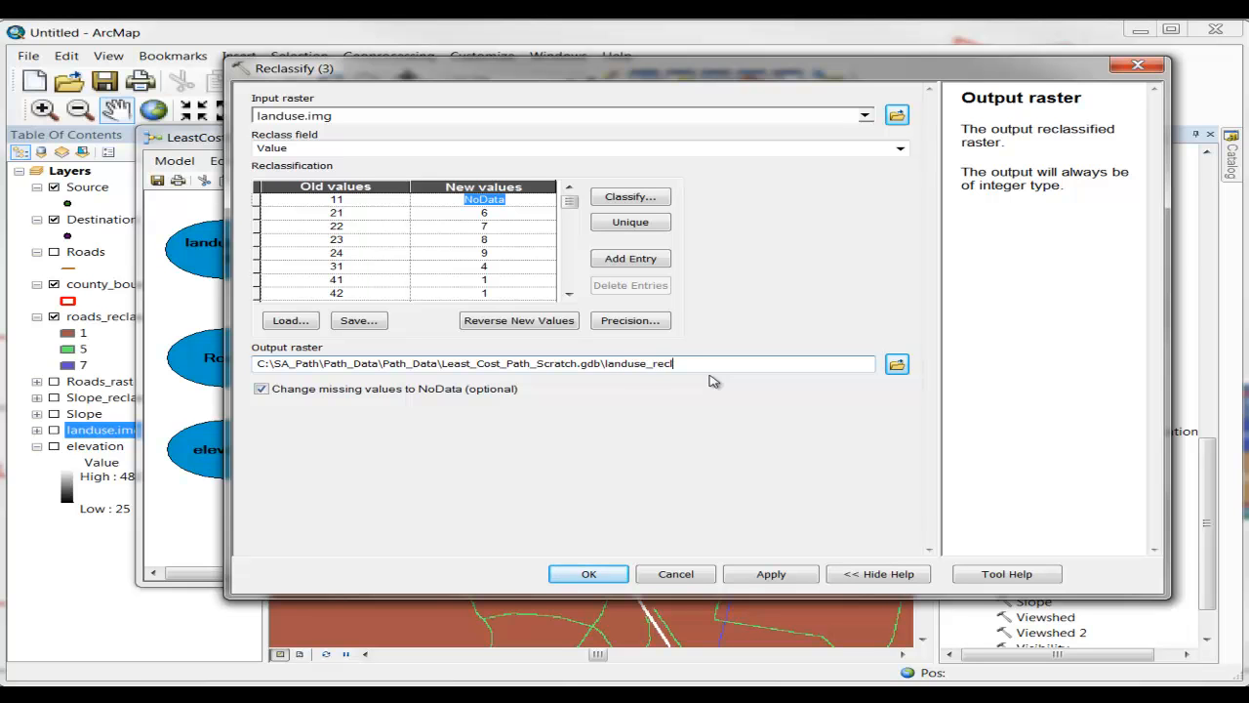
{"action": "left_click", "coordinate": [588, 575]}
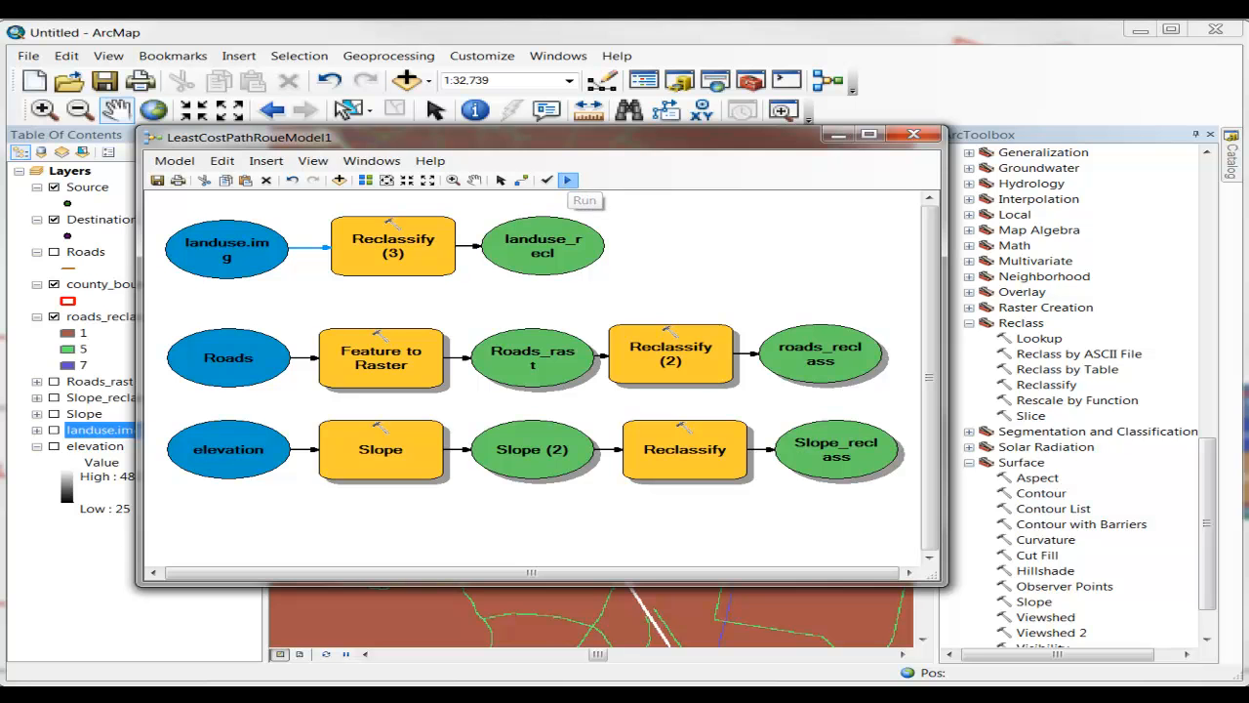
{"action": "left_click", "coordinate": [567, 181]}
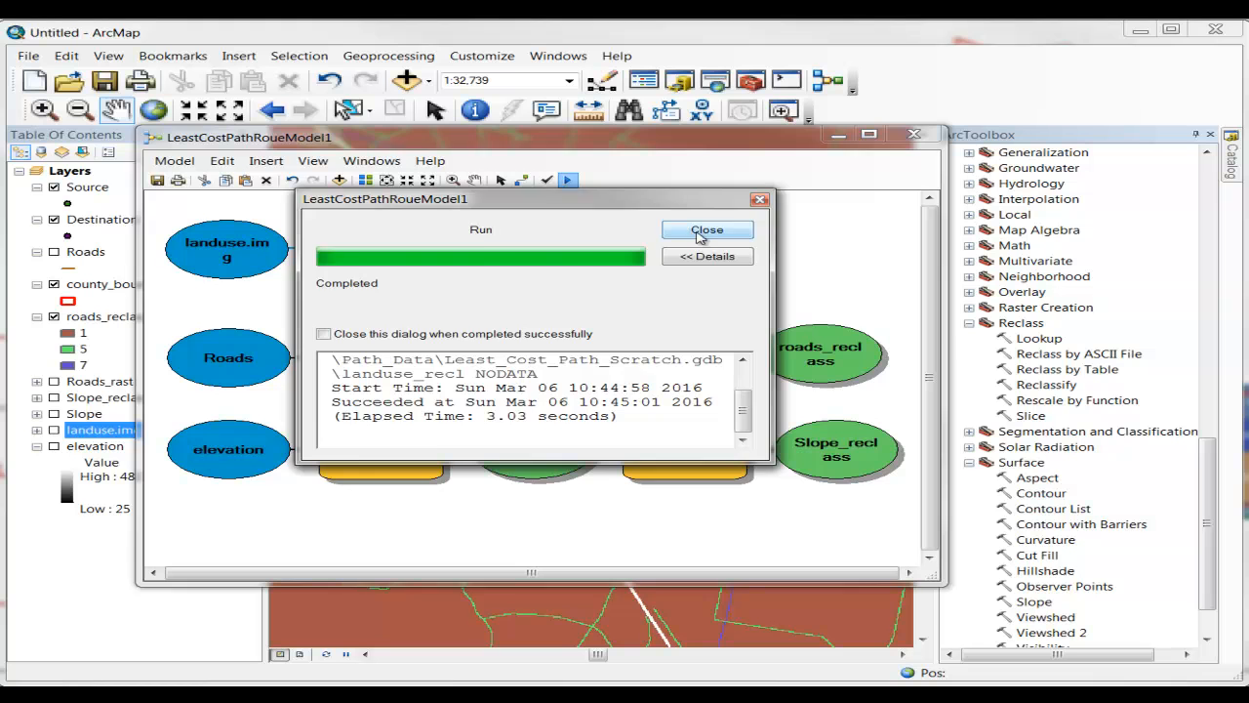
Close the finished run report and add the landuse_recl output to the map display.
{"action": "left_click", "coordinate": [699, 235]}
{"action": "right_click", "coordinate": [558, 252]}
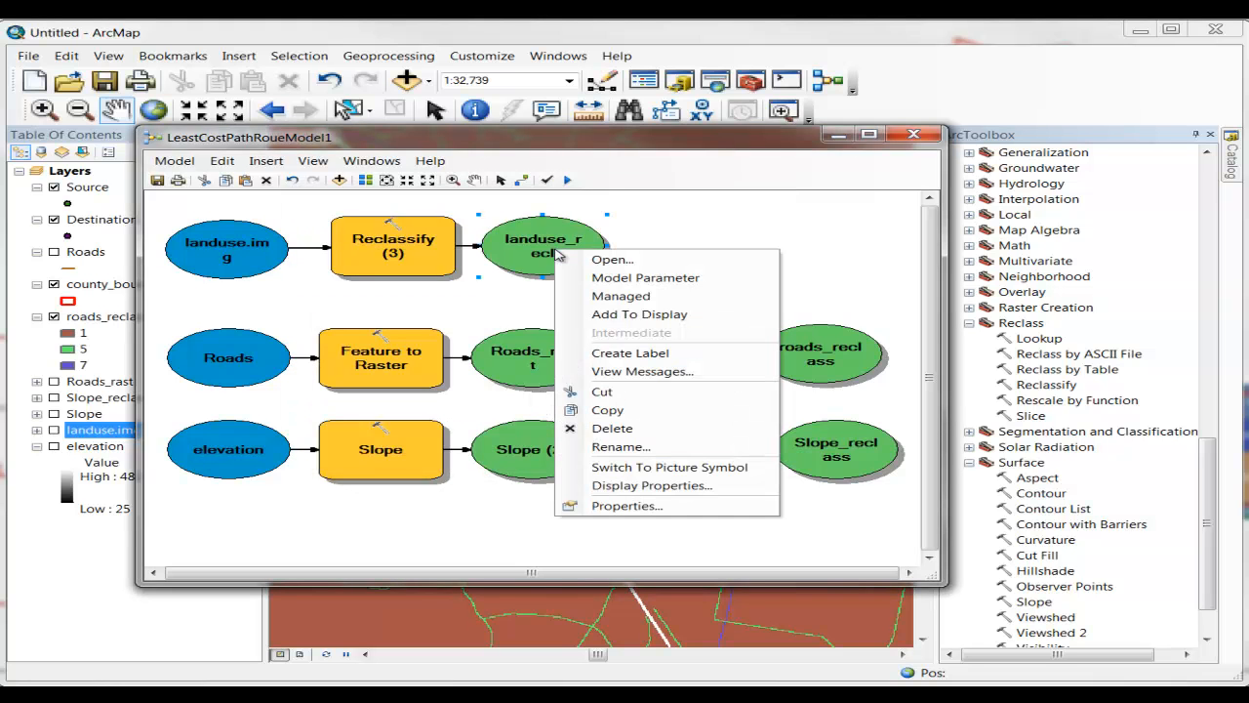
{"action": "left_click", "coordinate": [620, 315]}
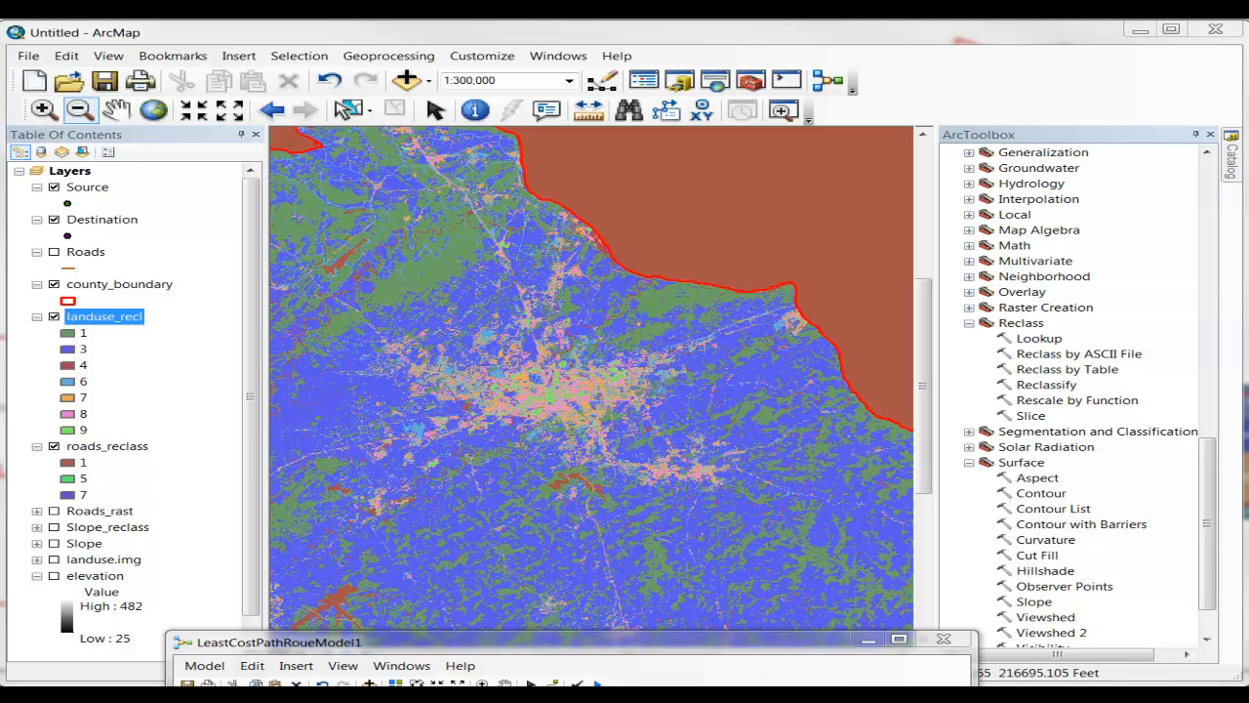
Bring the model window back into view and consult the Combining Datasets slide in PowerPoint for the percent influence of each layer.
{"action": "left_click_drag", "start_coordinate": [547, 642], "coordinate": [463, 157]}
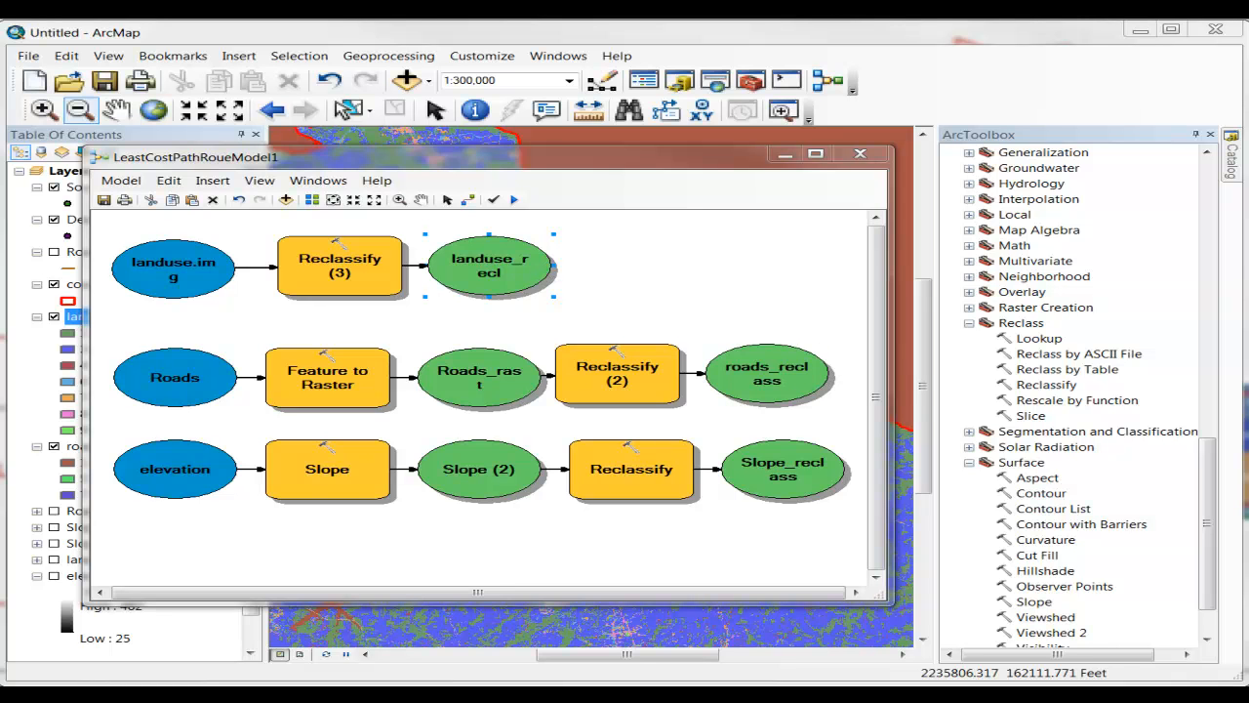
{"action": "left_click_drag", "start_coordinate": [1, 80], "coordinate": [731, 29]}
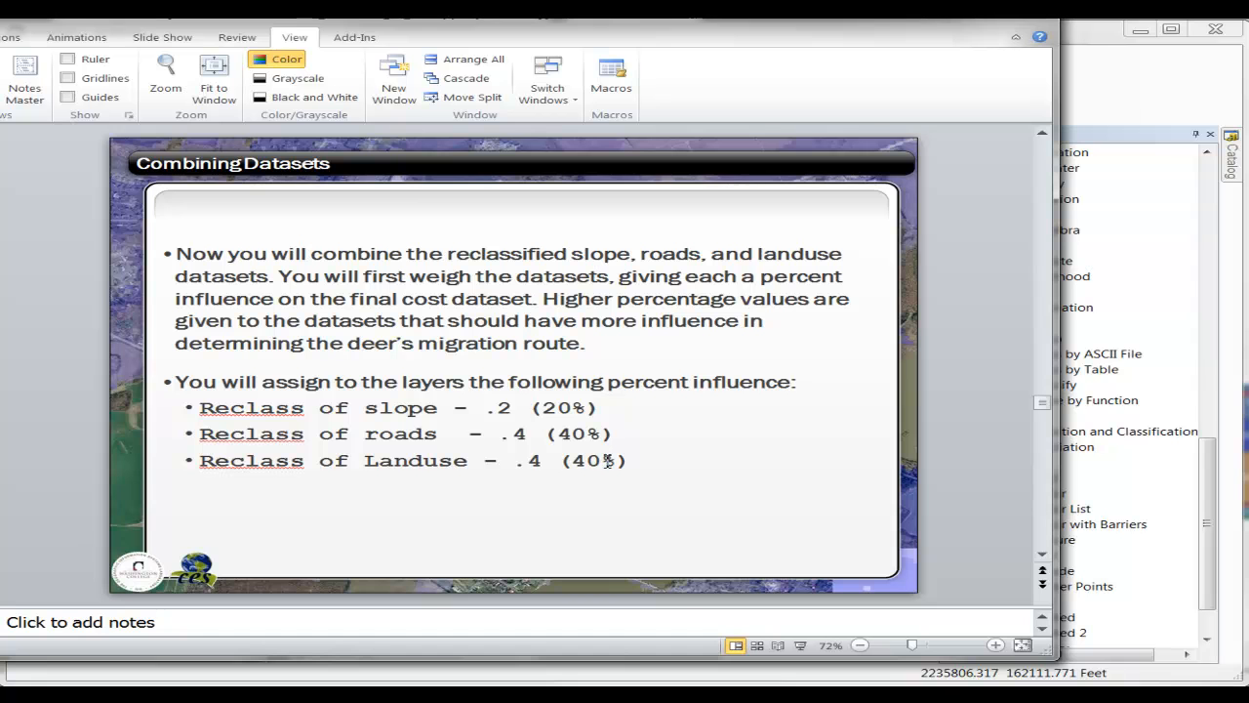
{"action": "left_click_drag", "start_coordinate": [727, 28], "coordinate": [0, 126]}
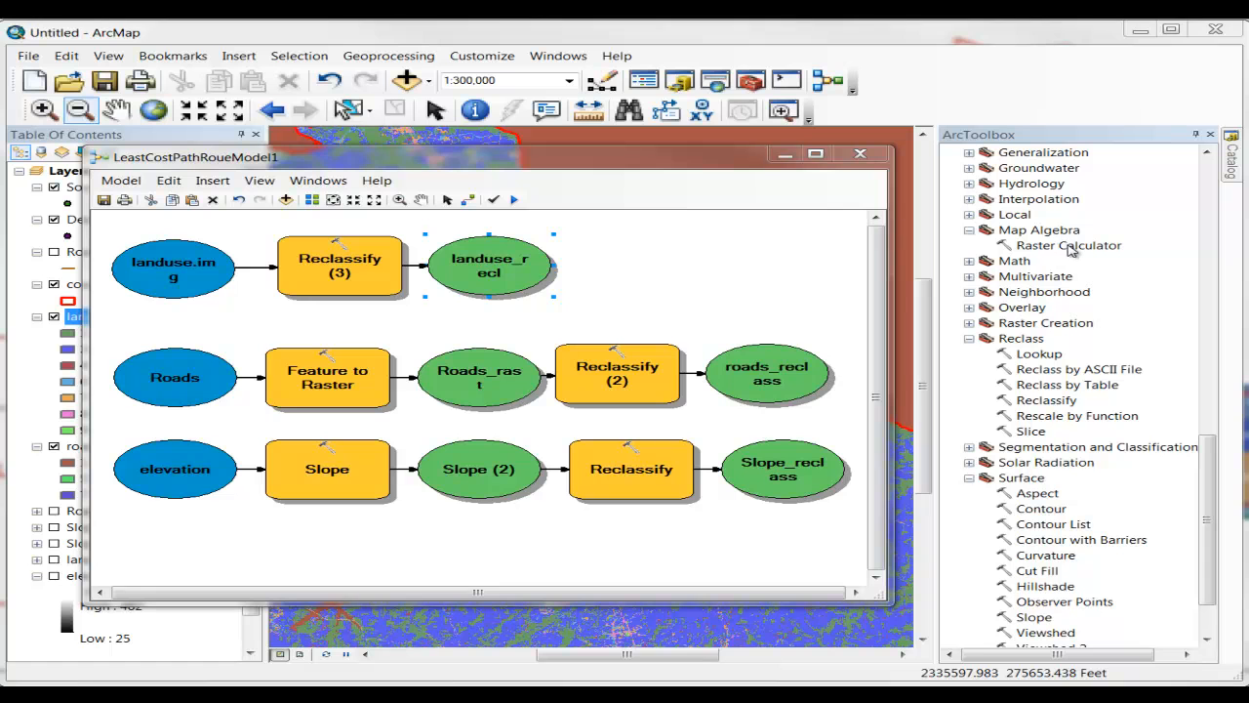
Add the Raster Calculator tool to the model, auto-arrange the diagram and place the tool beyond the reclassified outputs.
{"action": "left_click_drag", "start_coordinate": [1071, 248], "coordinate": [737, 283]}
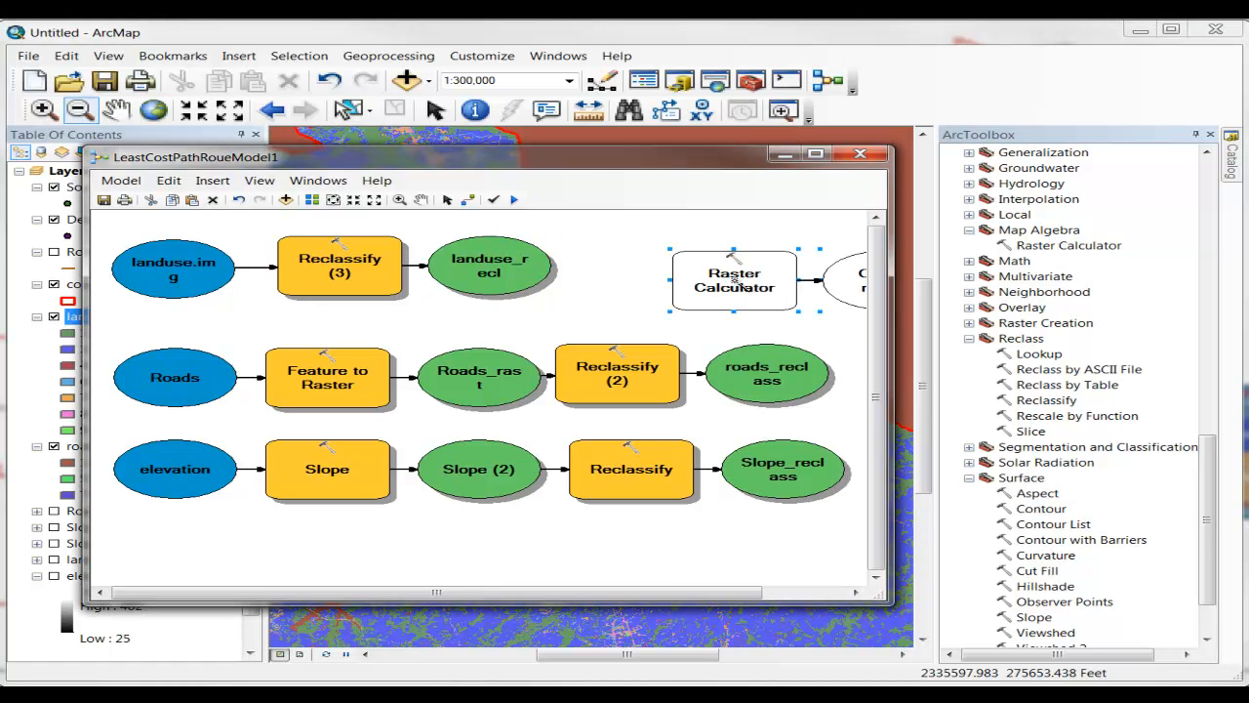
{"action": "left_click", "coordinate": [311, 200]}
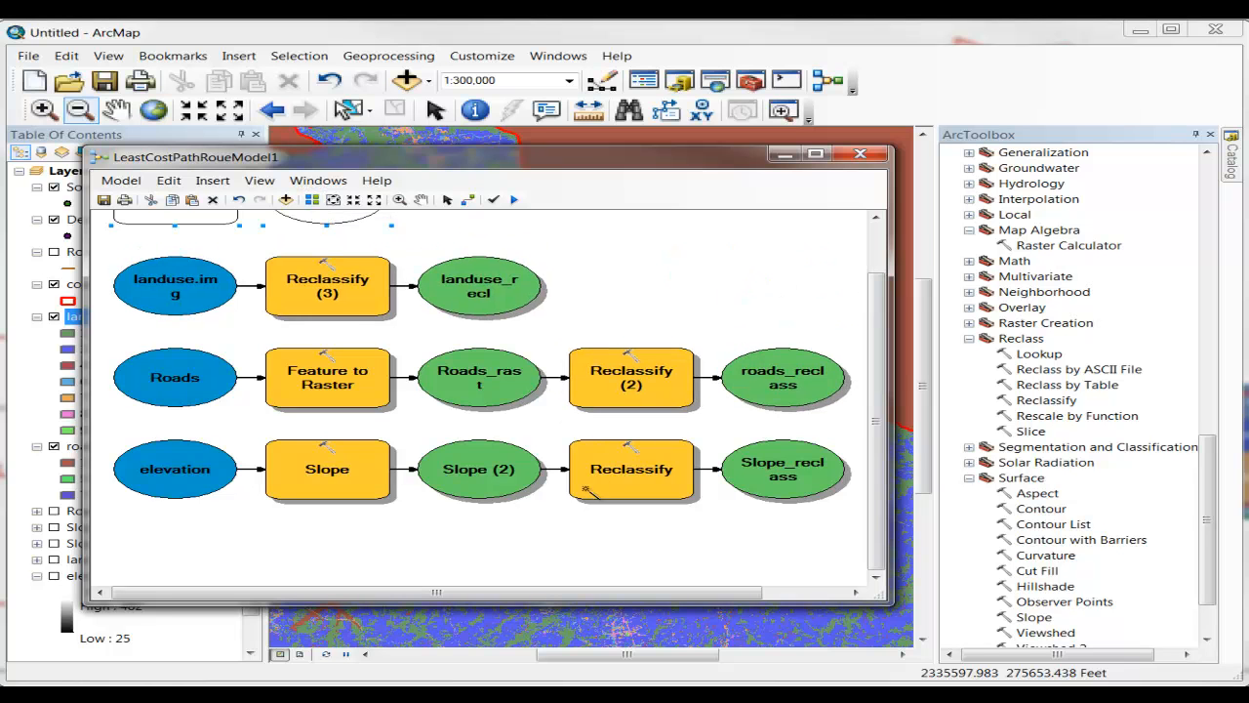
{"action": "left_click_drag", "start_coordinate": [654, 600], "coordinate": [744, 600]}
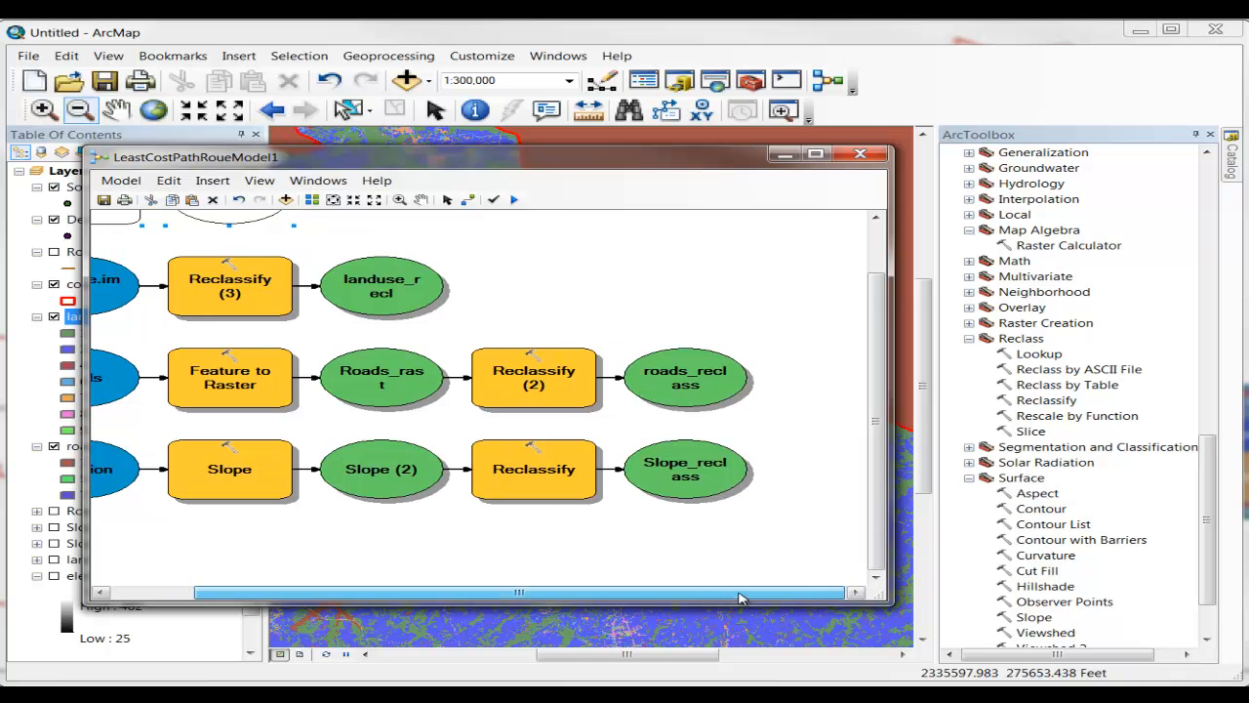
{"action": "left_click_drag", "start_coordinate": [879, 468], "coordinate": [881, 374]}
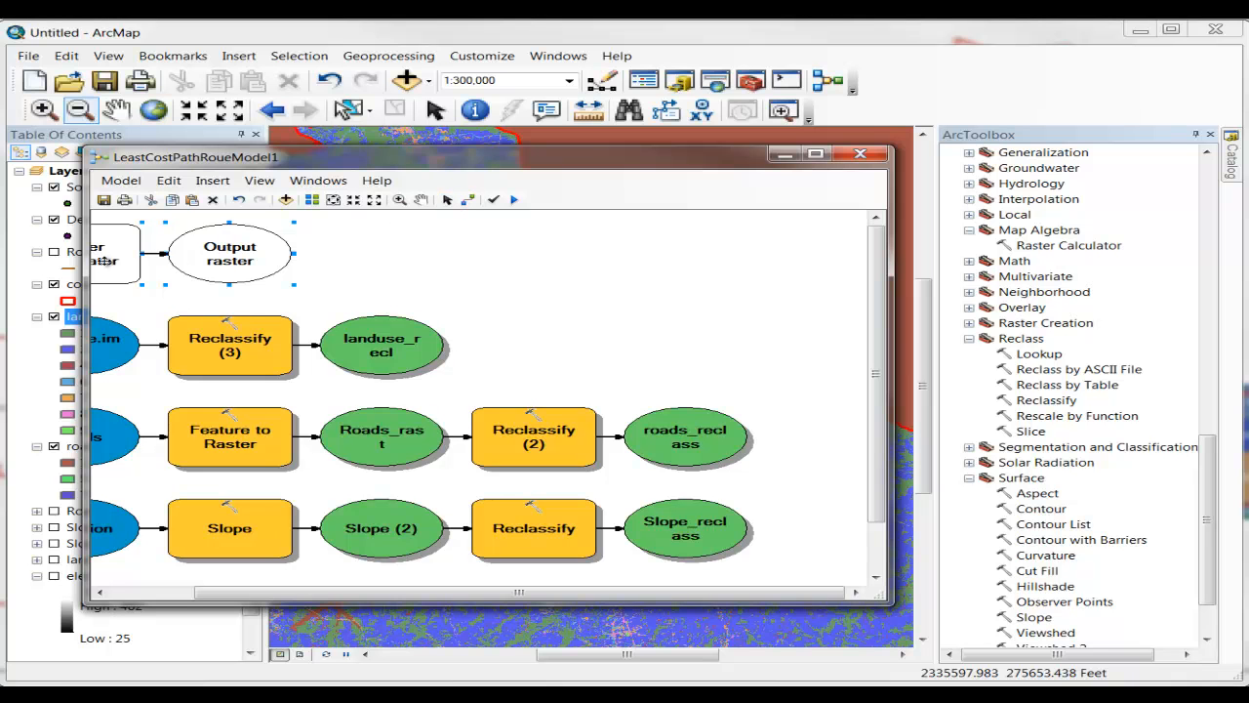
{"action": "left_click_drag", "start_coordinate": [105, 260], "coordinate": [857, 361]}
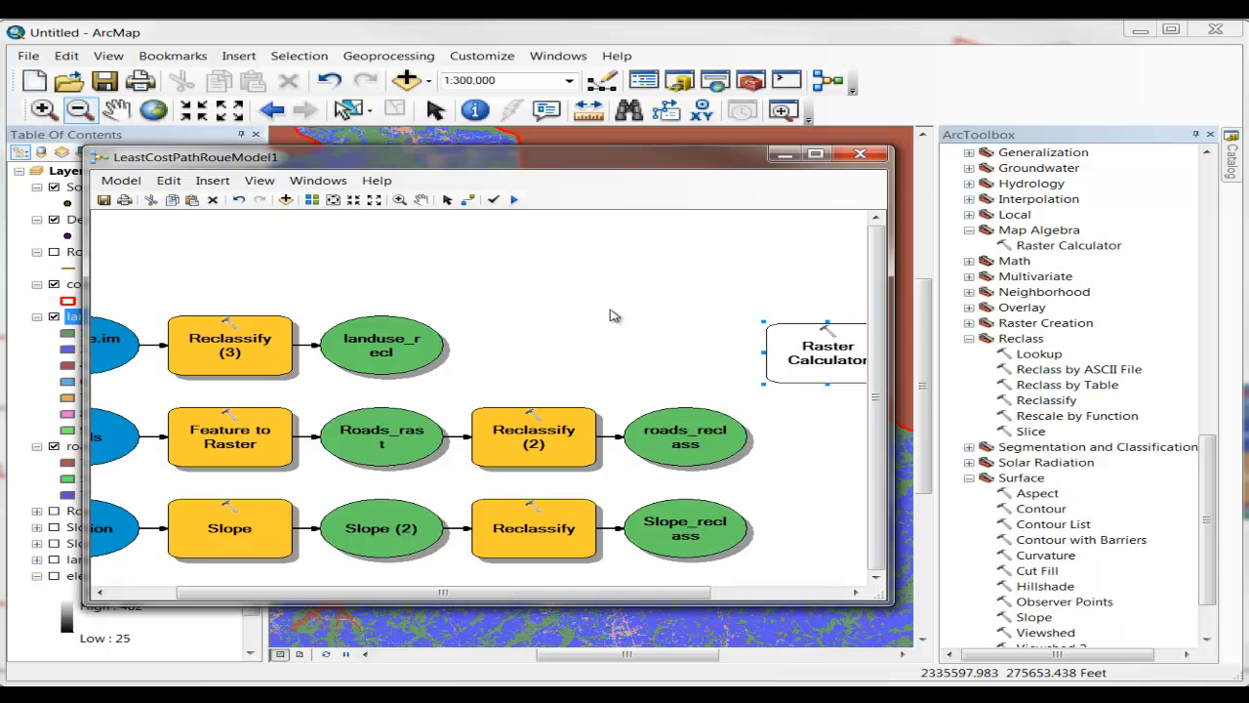
Try to connect landuse_recl, roads_reclass and Slope_reclass to Raster Calculator as its Map Algebra expression.
{"action": "left_click", "coordinate": [469, 199]}
{"action": "left_click", "coordinate": [425, 344]}
{"action": "left_click", "coordinate": [816, 350]}
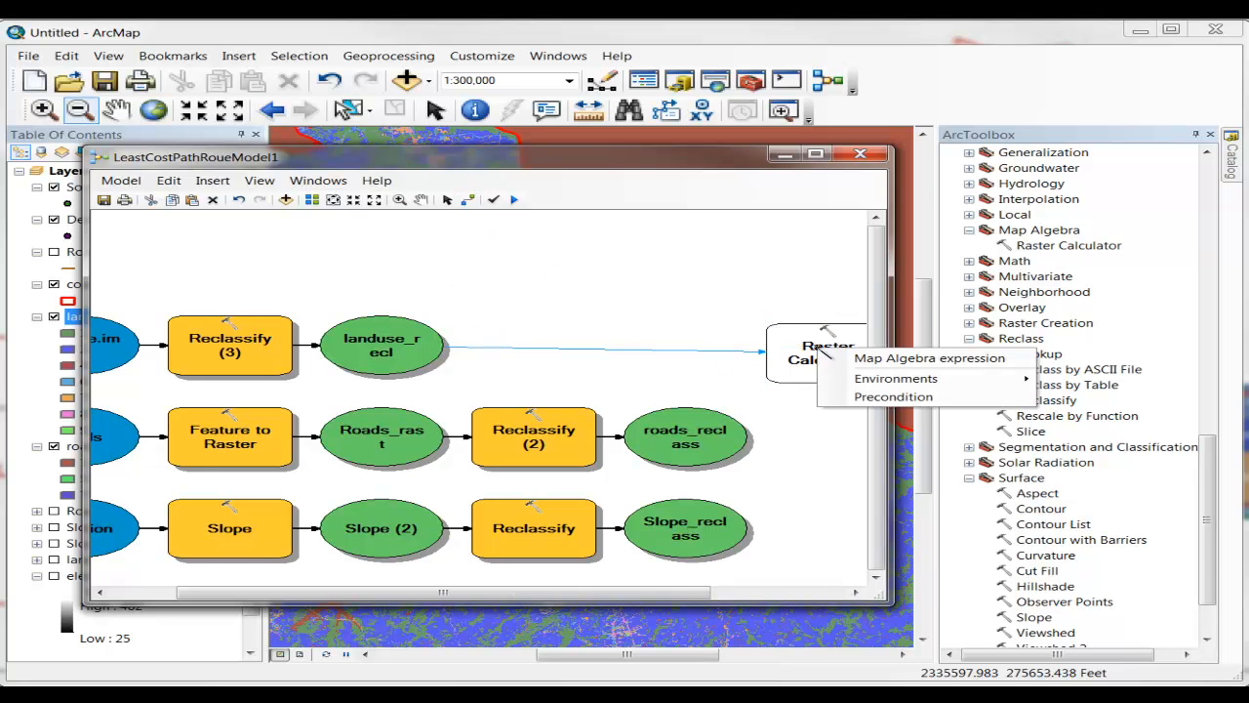
{"action": "left_click", "coordinate": [899, 359]}
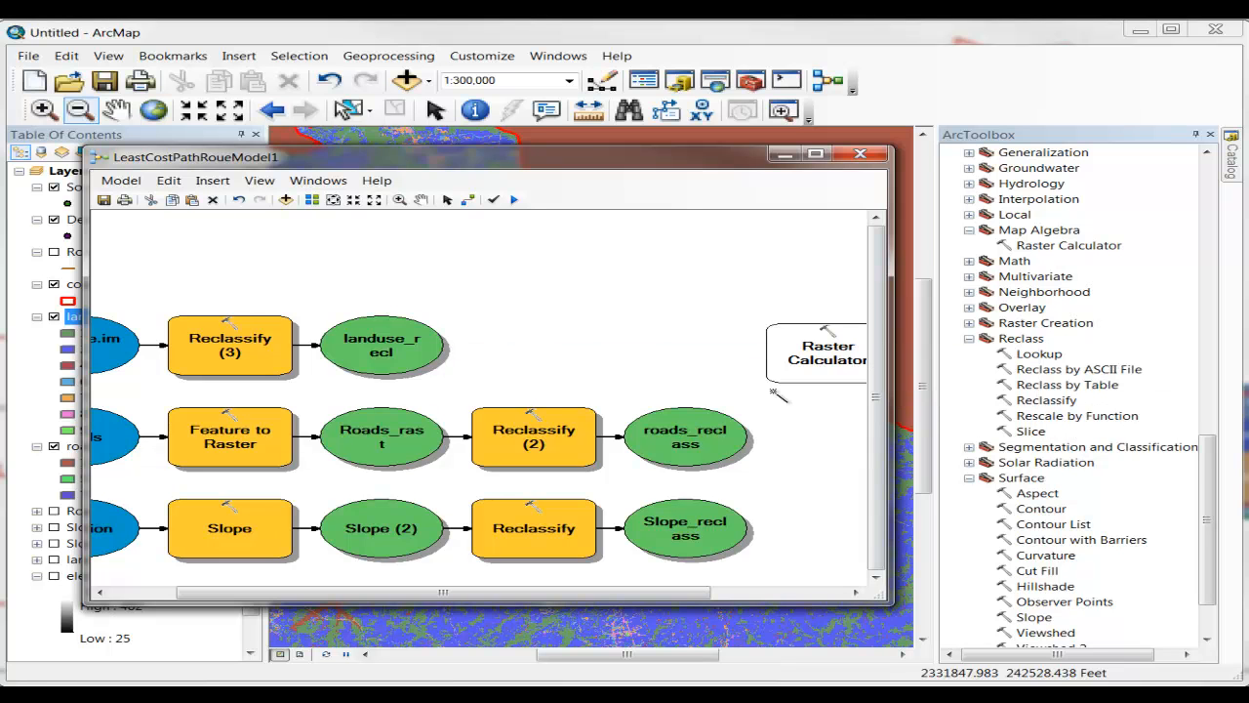
{"action": "left_click", "coordinate": [711, 428]}
{"action": "left_click", "coordinate": [810, 358]}
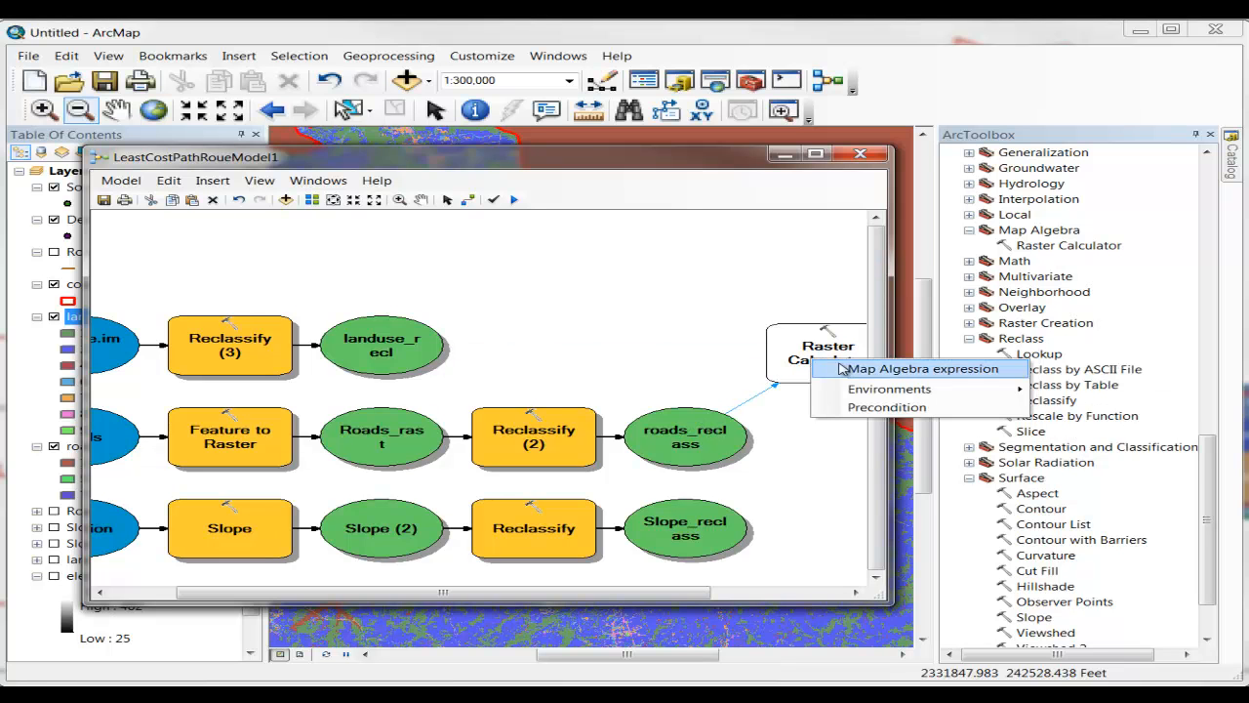
{"action": "left_click", "coordinate": [917, 371]}
{"action": "left_click", "coordinate": [728, 522]}
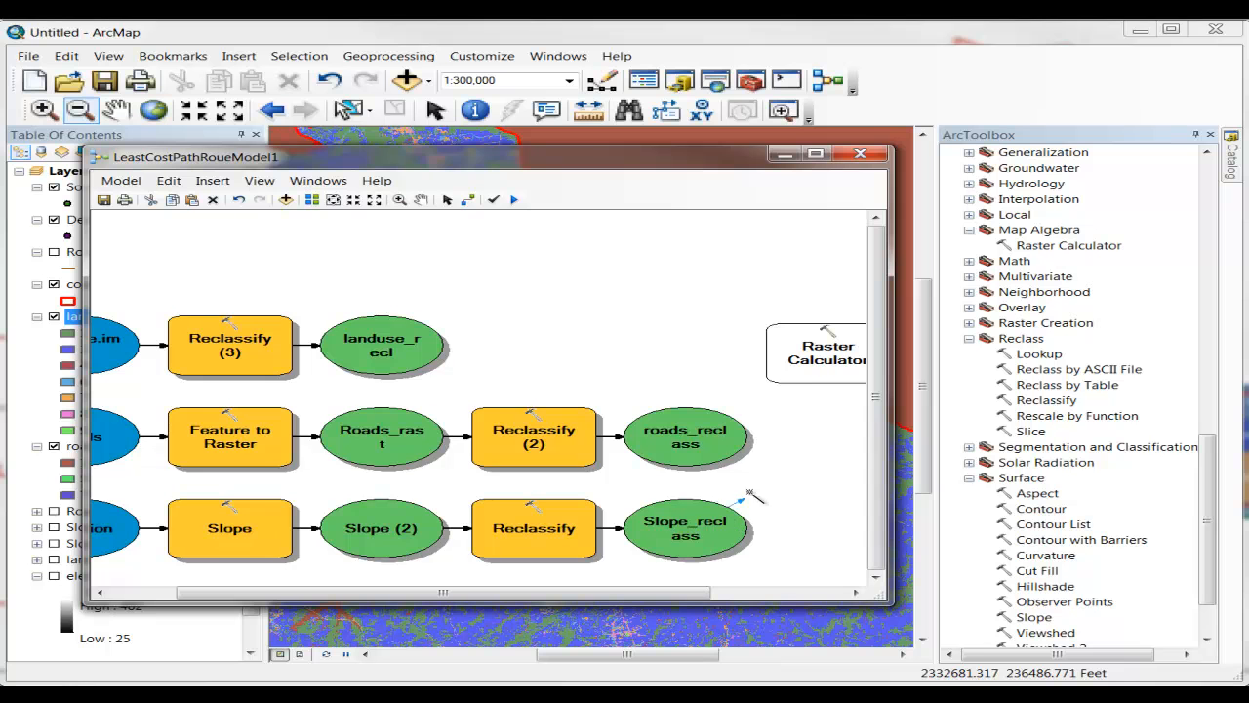
{"action": "left_click", "coordinate": [802, 382]}
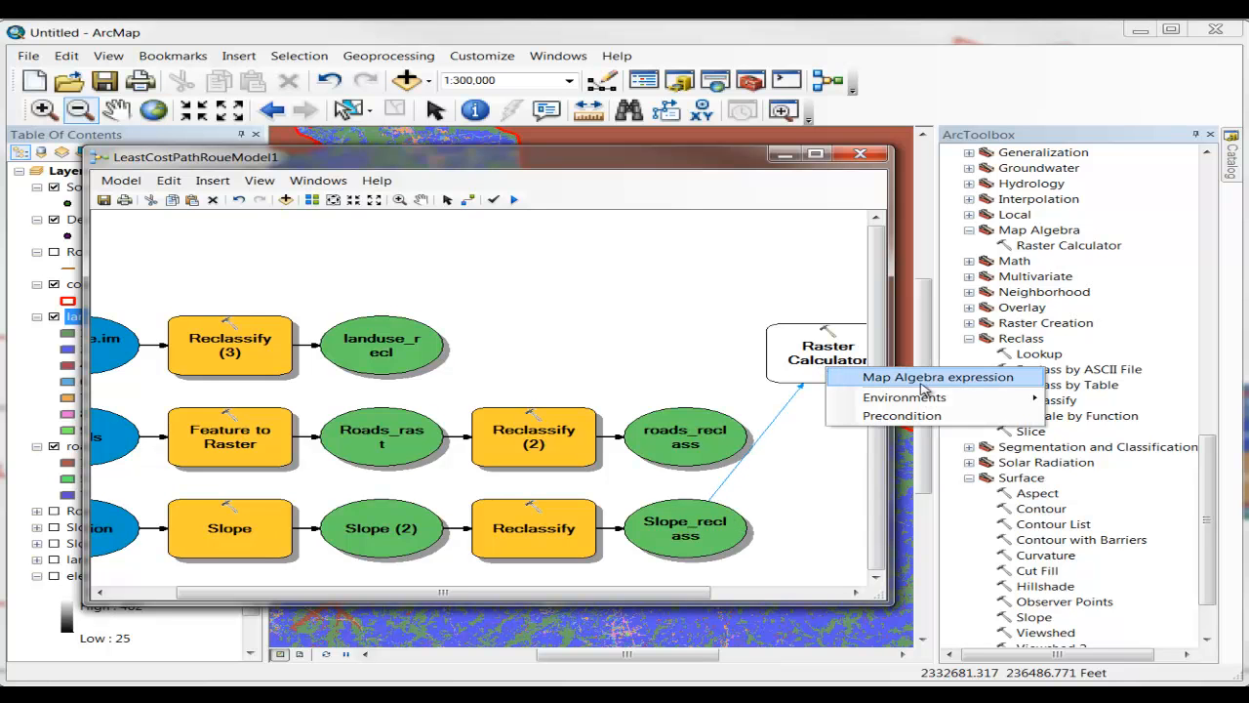
{"action": "left_click", "coordinate": [922, 384]}
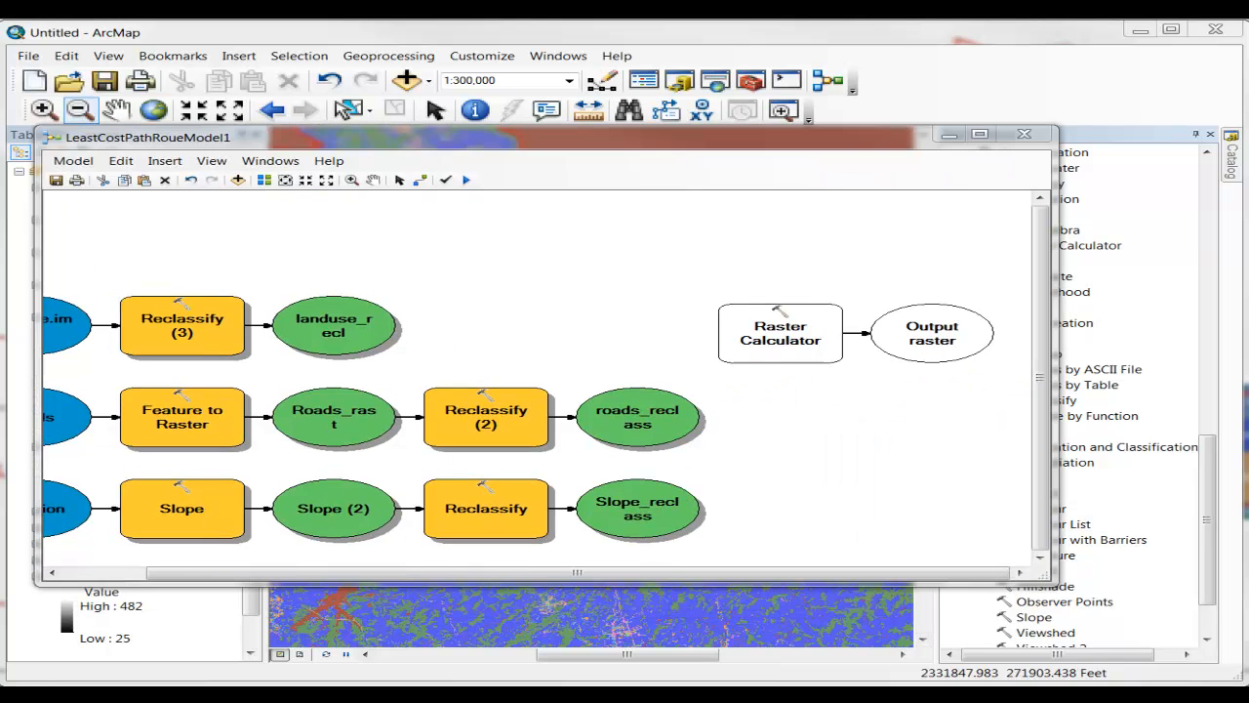
Connect landuse_recl, roads_reclass and Slope_reclass to Raster Calculator as preconditions.
{"action": "left_click", "coordinate": [371, 330]}
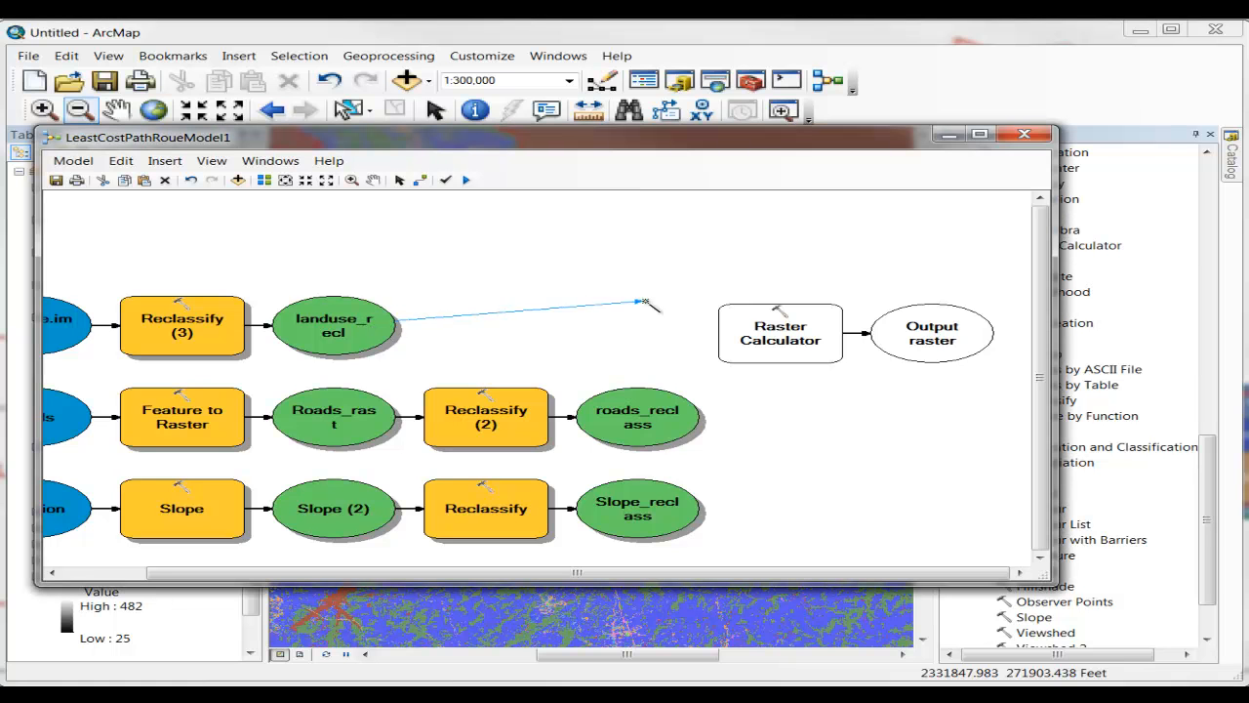
{"action": "left_click", "coordinate": [744, 332]}
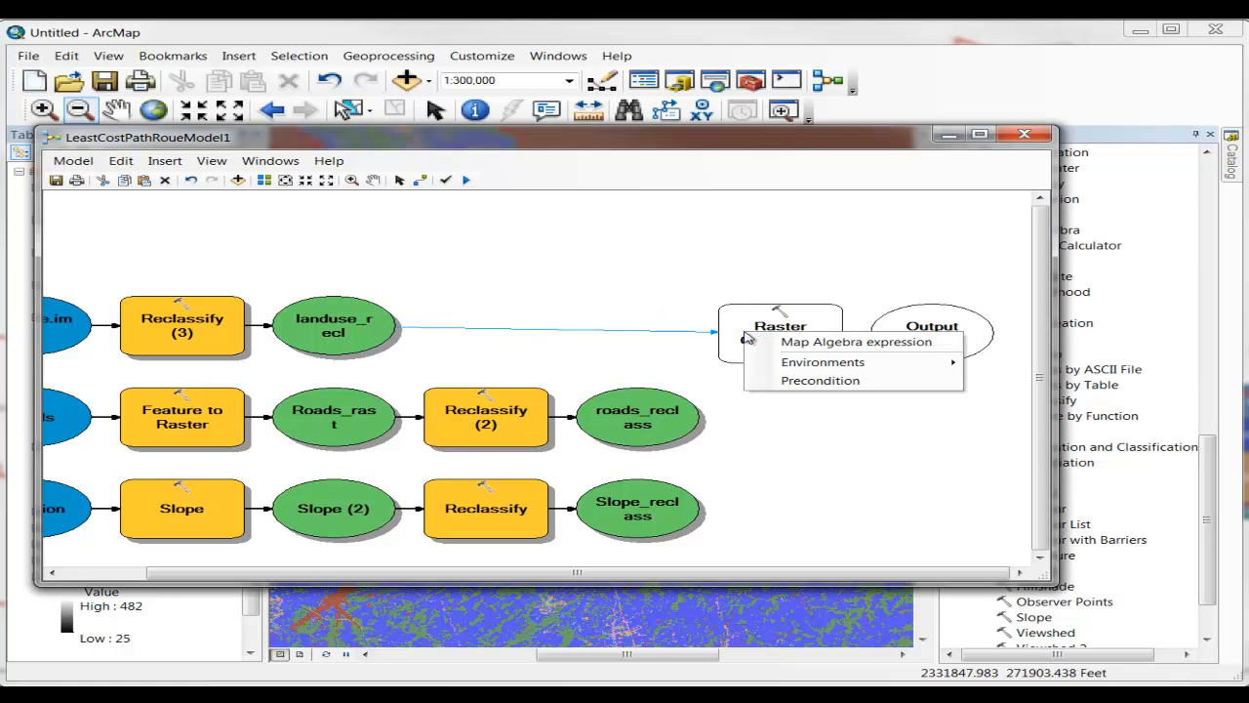
{"action": "left_click", "coordinate": [802, 381]}
{"action": "left_click", "coordinate": [664, 415]}
{"action": "left_click", "coordinate": [757, 353]}
{"action": "left_click", "coordinate": [815, 397]}
{"action": "left_click", "coordinate": [664, 495]}
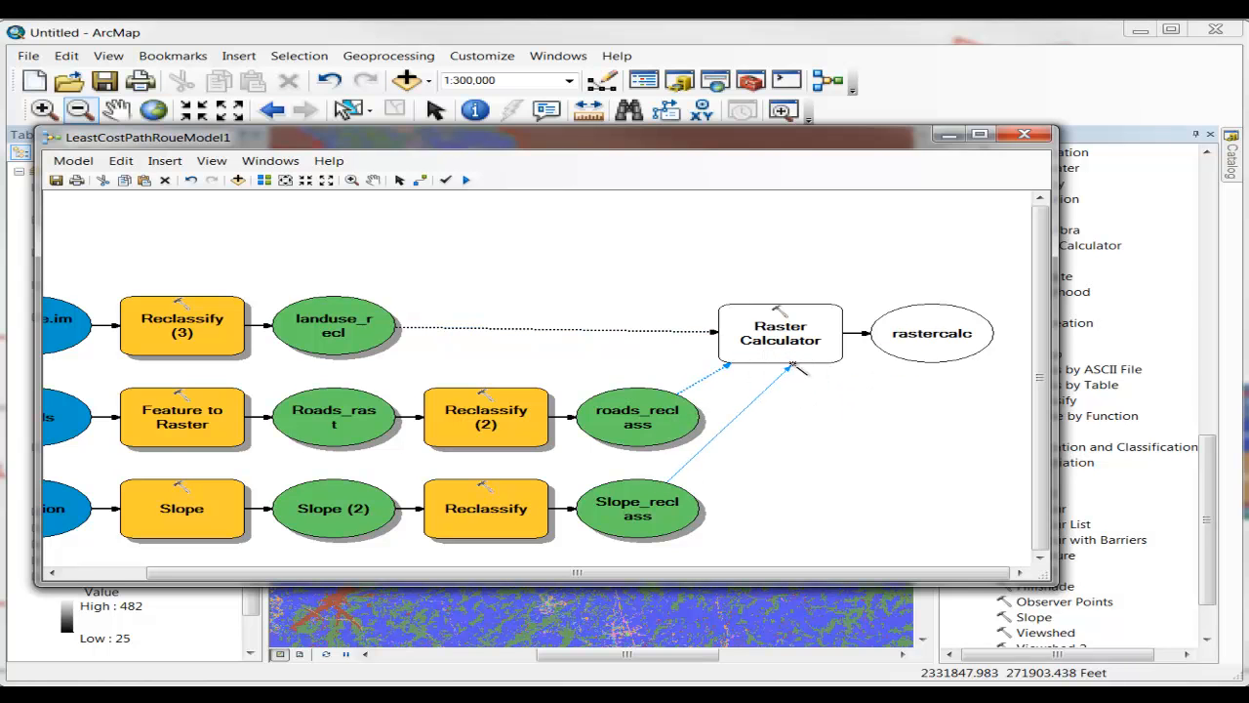
{"action": "left_click", "coordinate": [793, 354]}
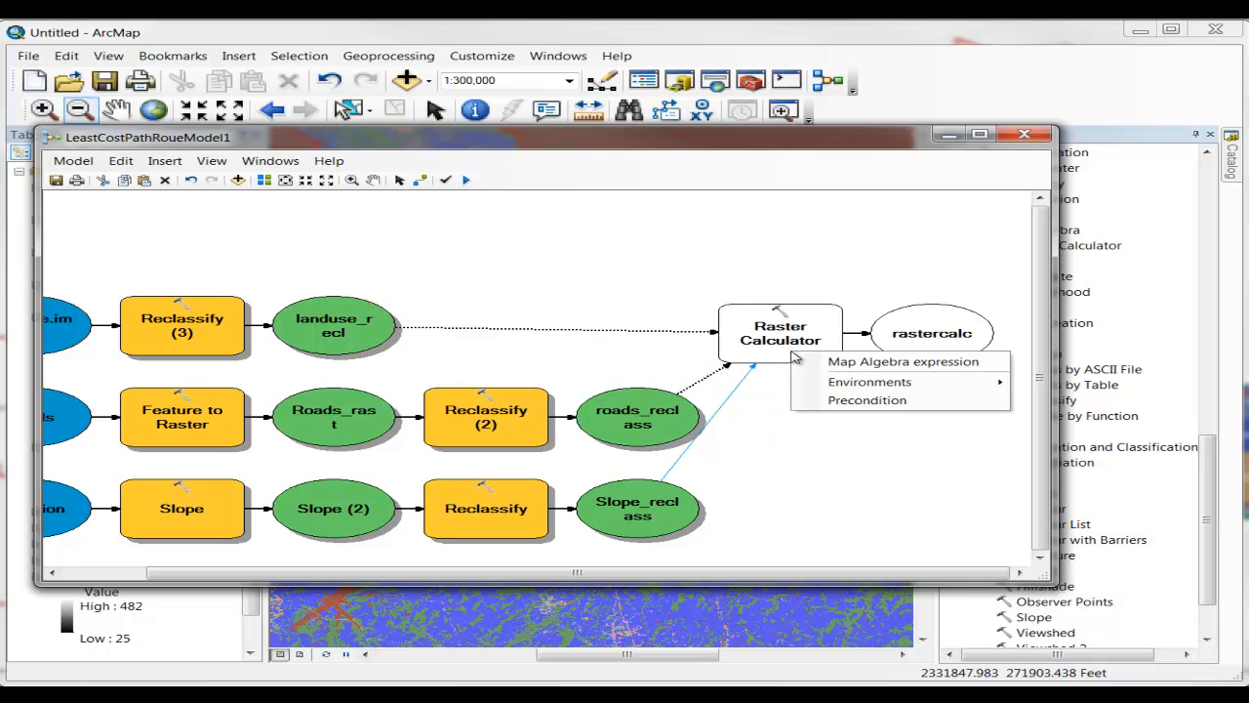
{"action": "left_click", "coordinate": [839, 399]}
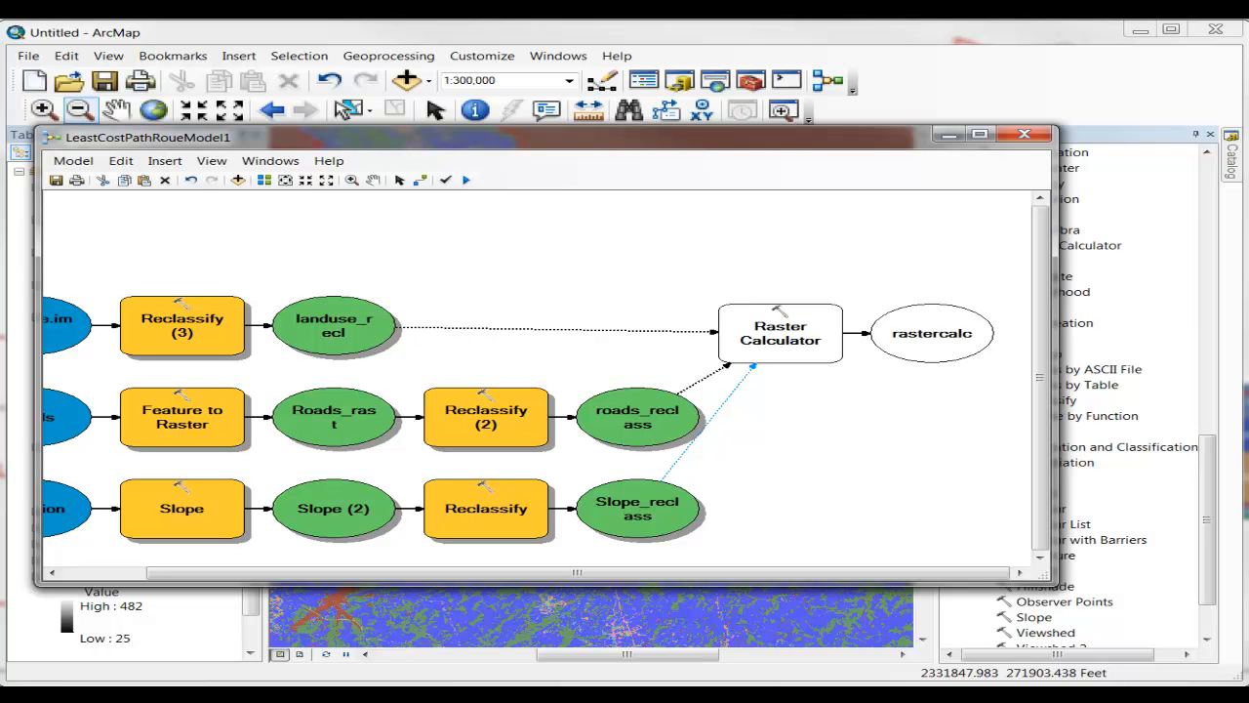
Start the Raster Calculator expression with the landuse_recl map layer multiplied by .4.
{"action": "double_click", "coordinate": [777, 332]}
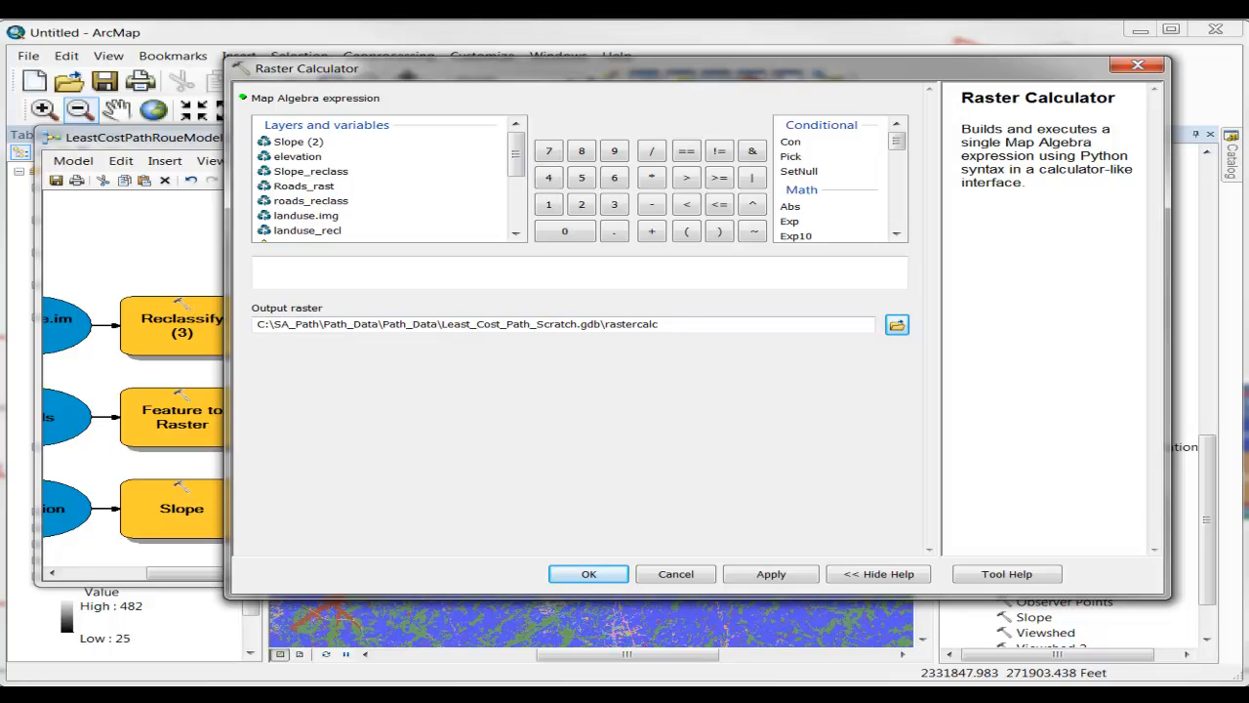
{"action": "left_click", "coordinate": [324, 273]}
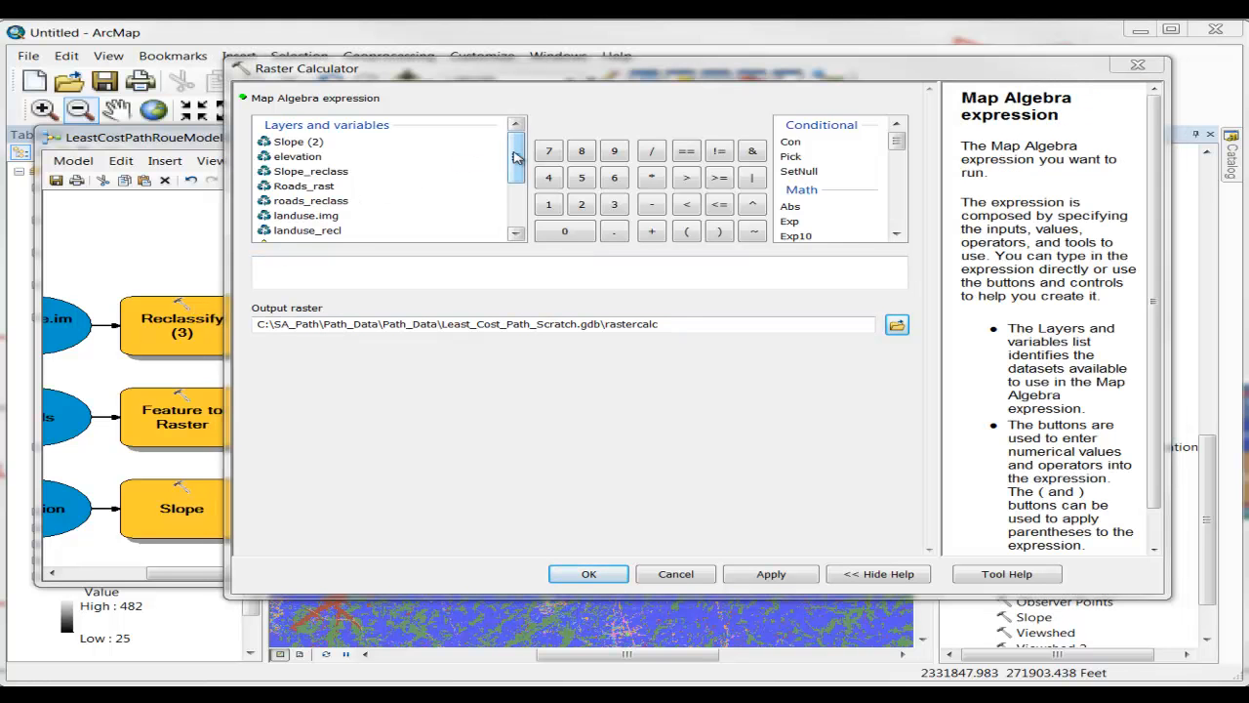
{"action": "left_click_drag", "start_coordinate": [516, 158], "coordinate": [516, 195]}
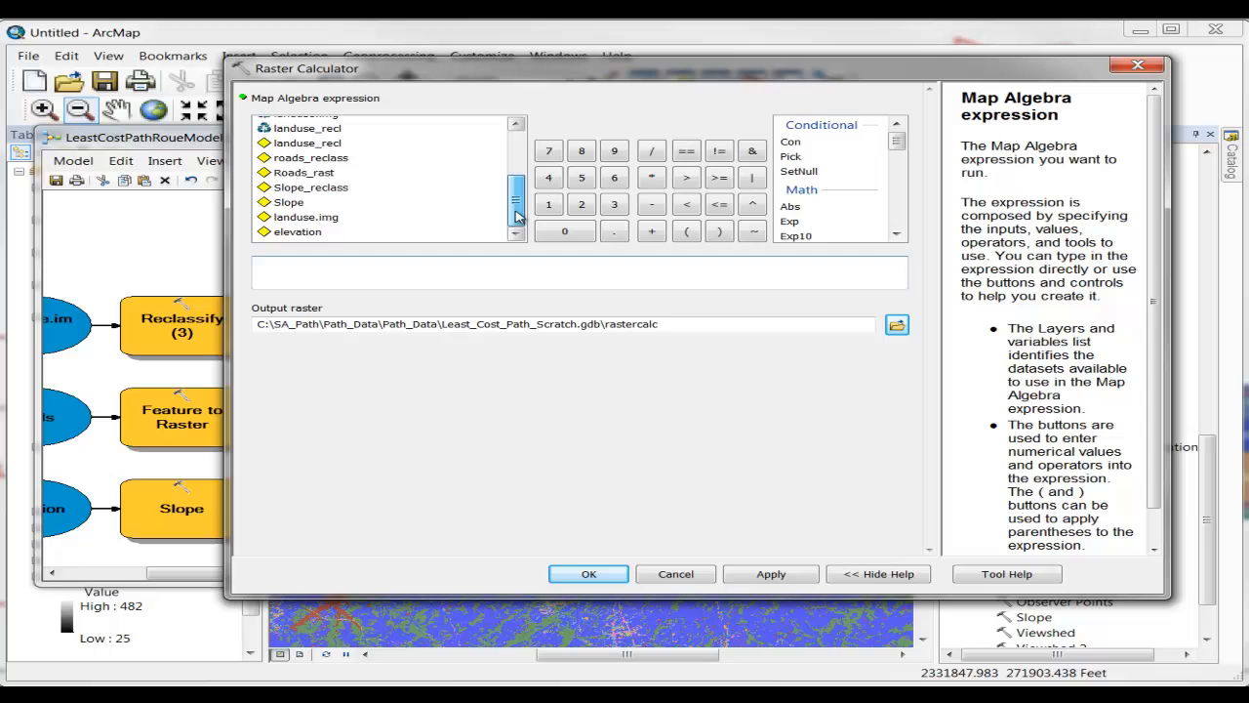
{"action": "double_click", "coordinate": [295, 144]}
{"action": "left_click", "coordinate": [652, 178]}
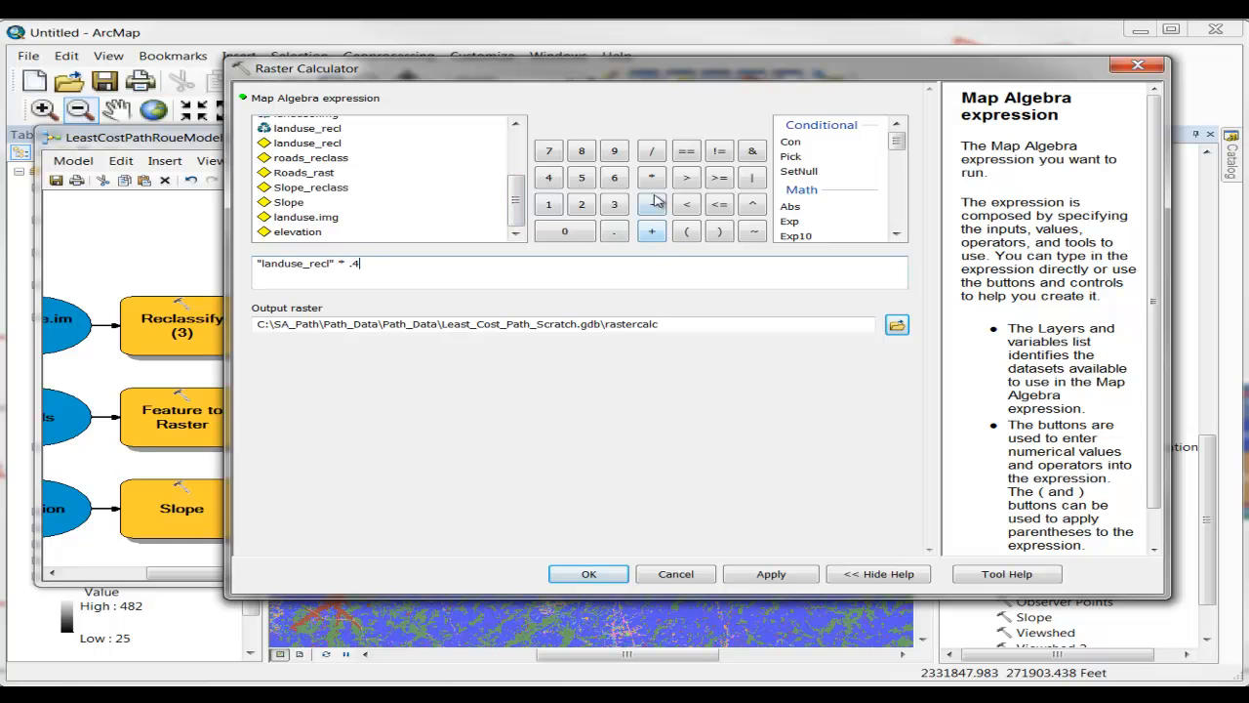
Extend the expression with + "Slope_reclass" * .2 + "roads_reclass" * .4.
{"action": "left_click", "coordinate": [652, 233]}
{"action": "double_click", "coordinate": [298, 187]}
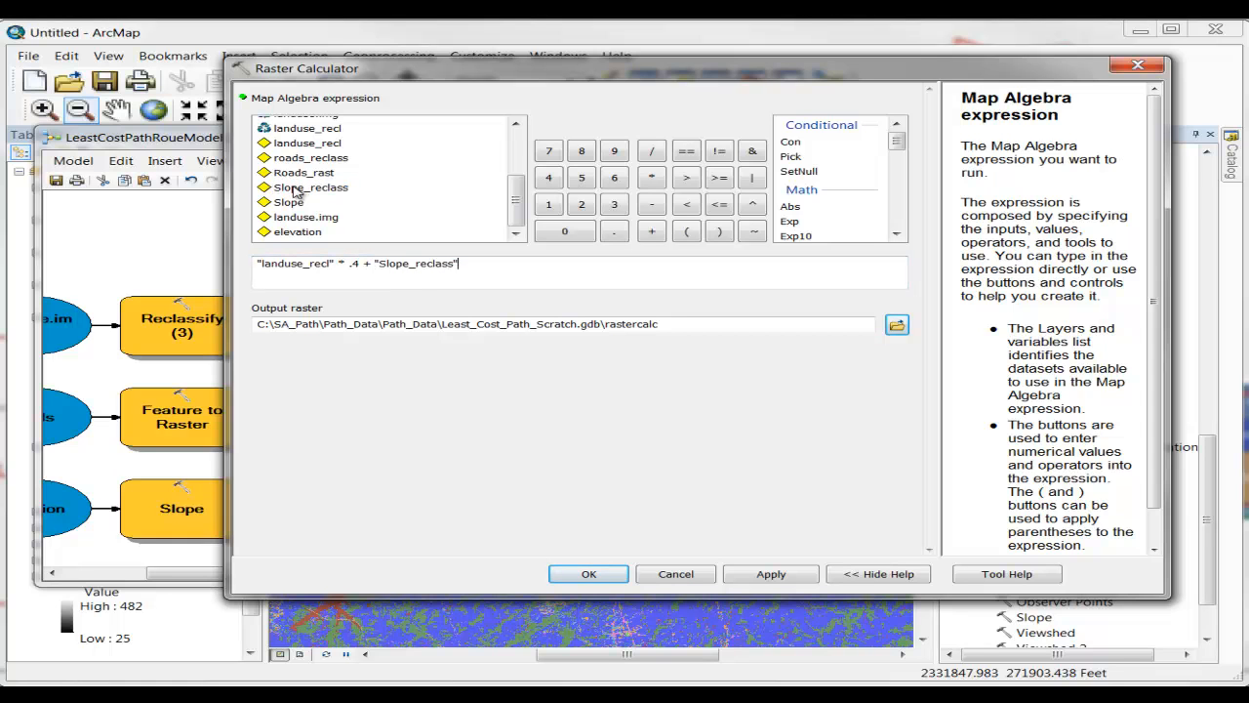
{"action": "left_click", "coordinate": [652, 179]}
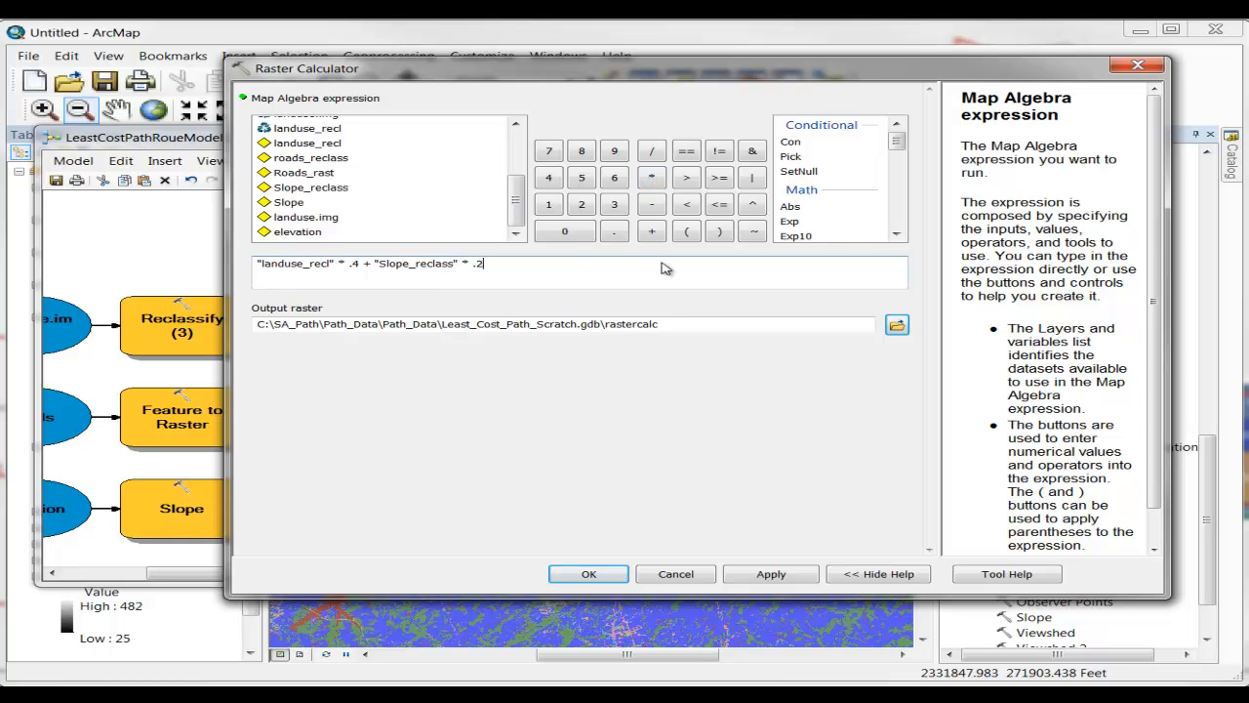
{"action": "left_click", "coordinate": [653, 232]}
{"action": "double_click", "coordinate": [341, 159]}
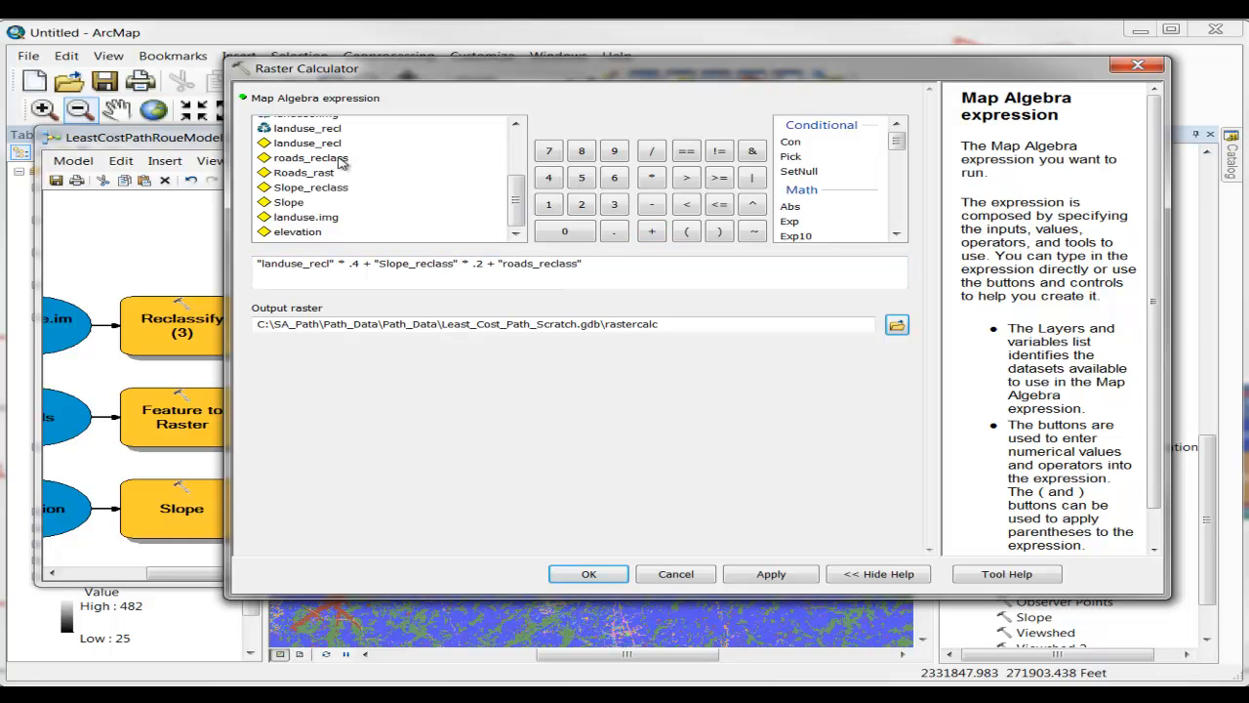
{"action": "left_click", "coordinate": [652, 179]}
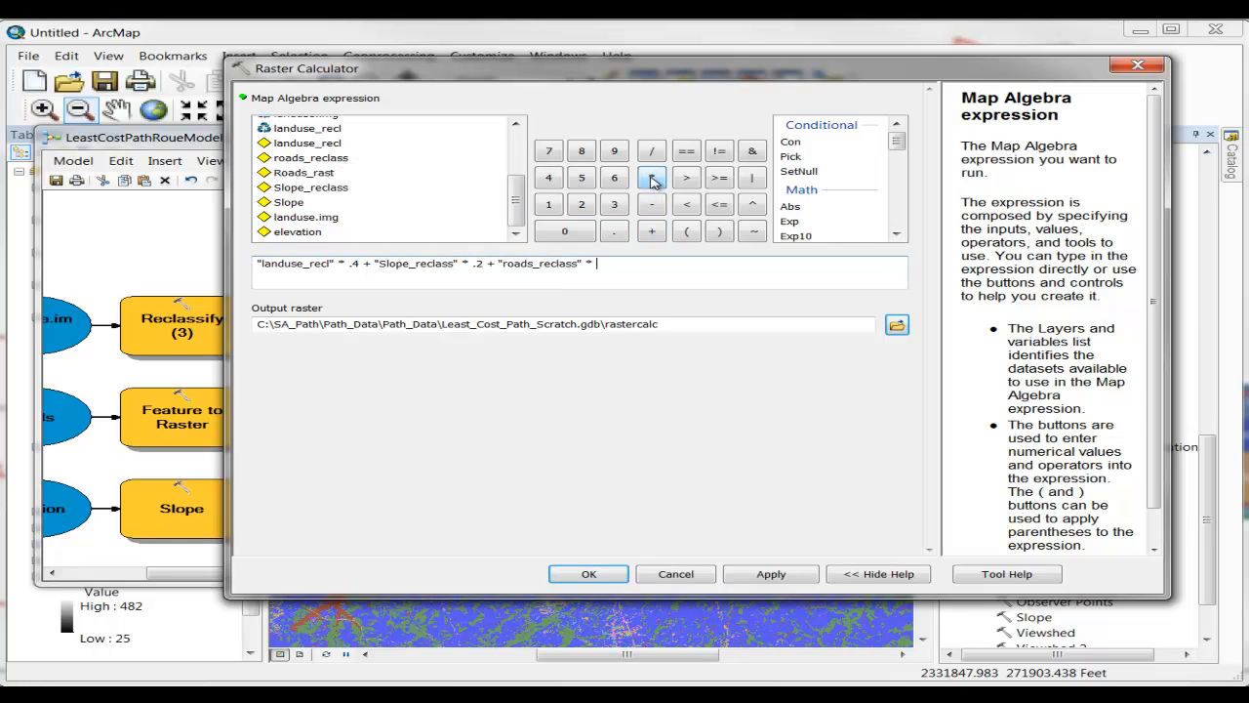
{"action": "type", "text": ".4"}
Name the Raster Calculator output raster weighted in the scratch geodatabase and accept the settings.
{"action": "left_click", "coordinate": [607, 326]}
{"action": "left_click_drag", "start_coordinate": [607, 326], "coordinate": [707, 333]}
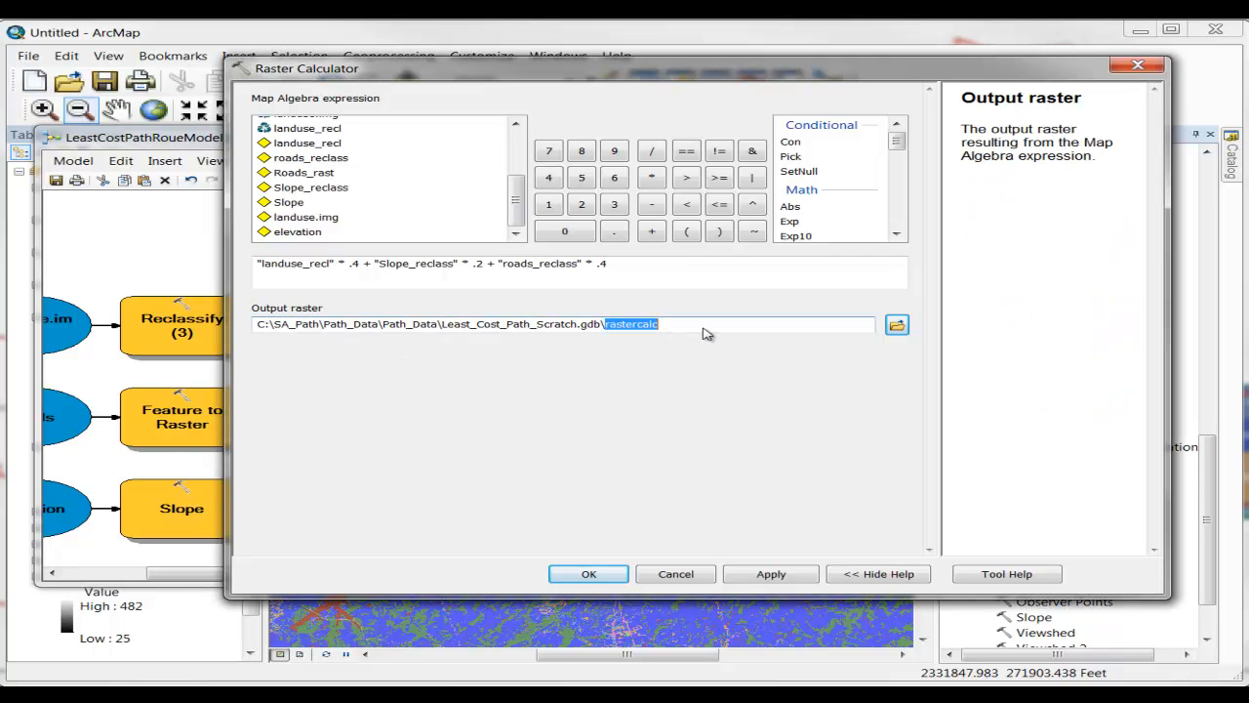
{"action": "type", "text": "weighted"}
{"action": "left_click", "coordinate": [606, 580]}
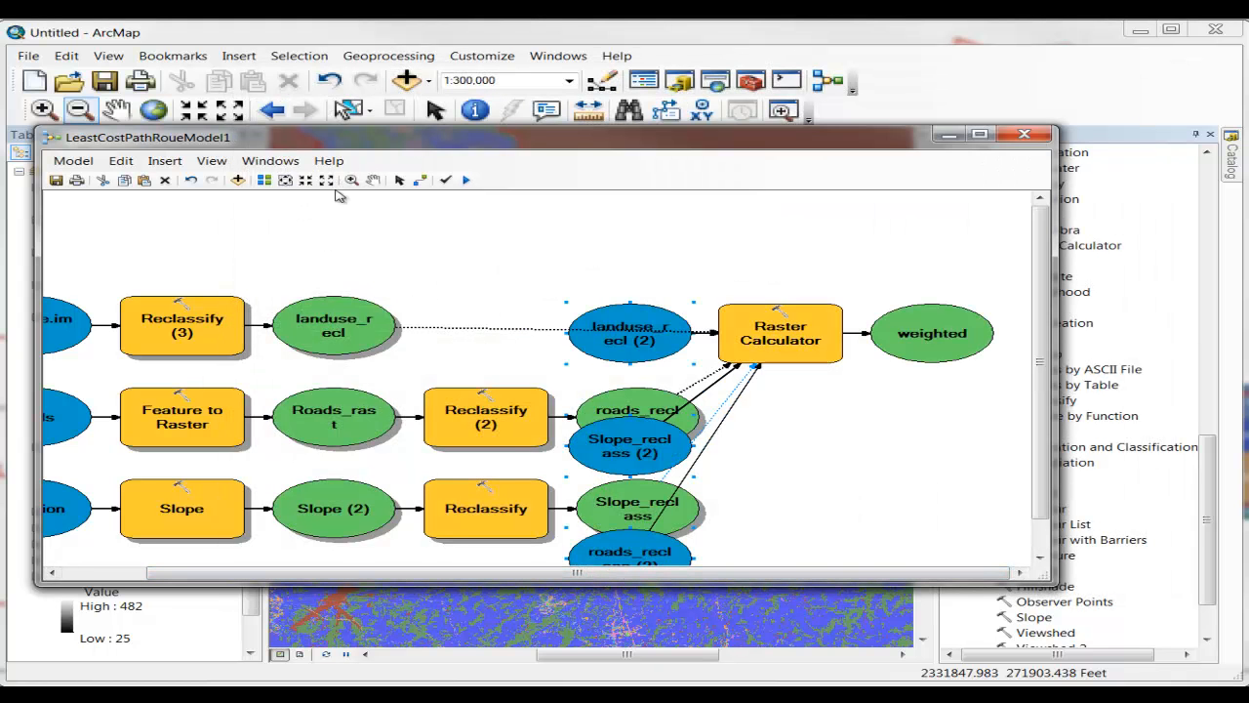
Auto-arrange the model diagram and review the layer inputs and preconditions feeding Raster Calculator.
{"action": "left_click", "coordinate": [265, 180]}
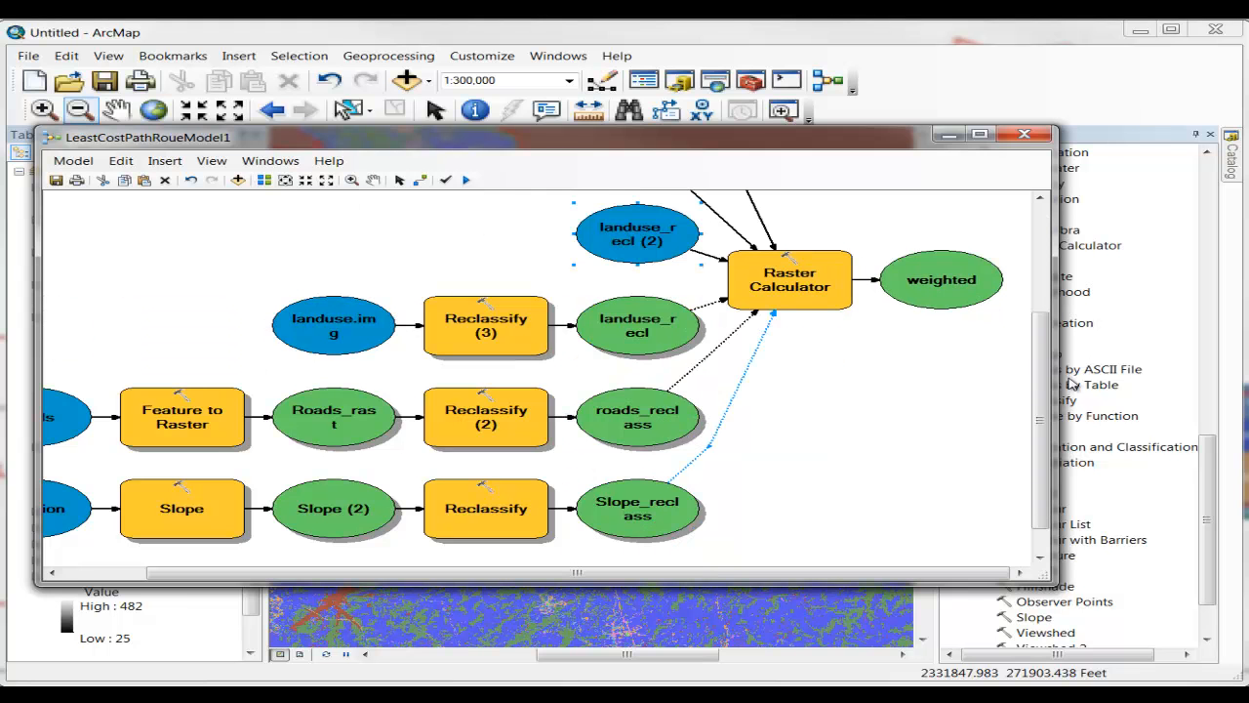
{"action": "left_click_drag", "start_coordinate": [1049, 383], "coordinate": [1046, 284]}
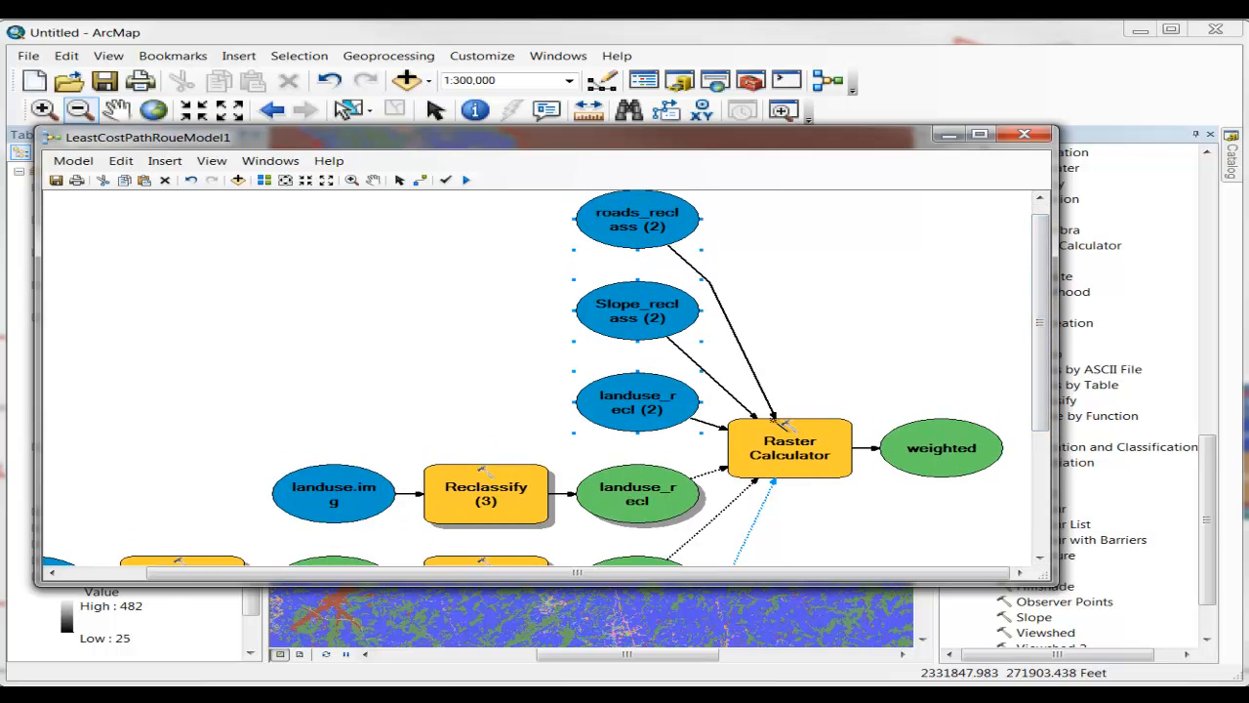
{"action": "left_click_drag", "start_coordinate": [1040, 322], "coordinate": [1038, 441]}
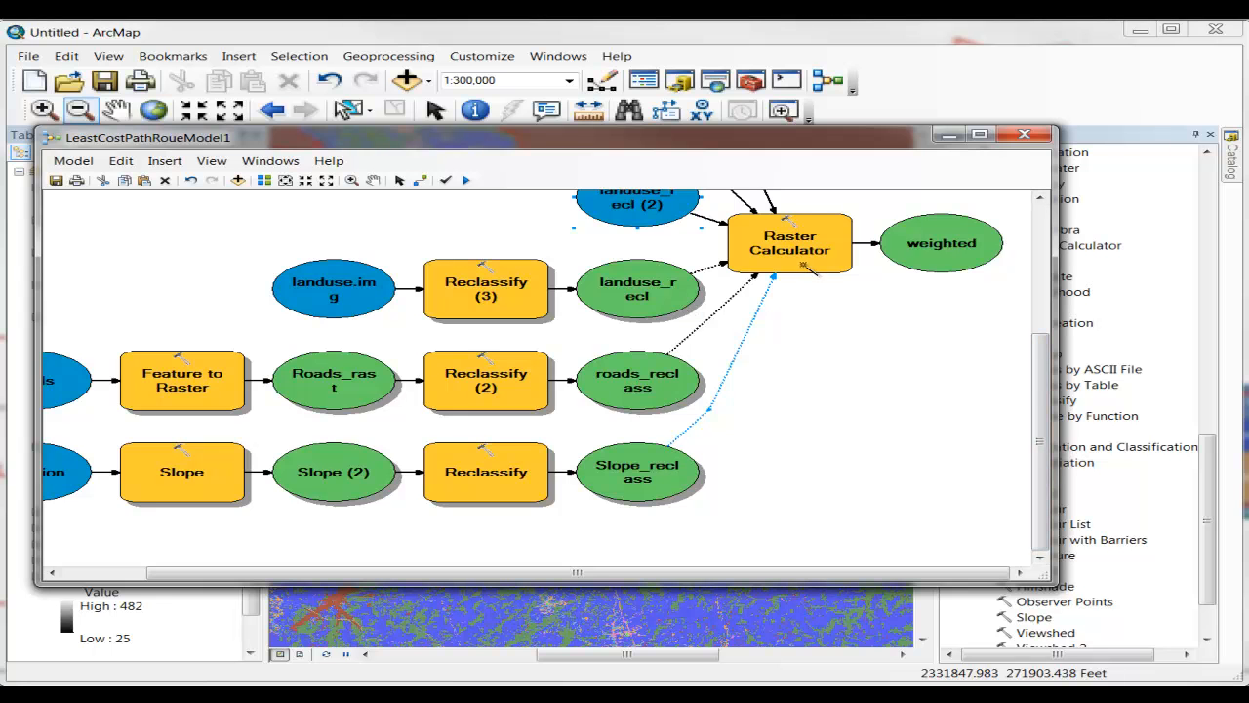
{"action": "left_click_drag", "start_coordinate": [1037, 383], "coordinate": [1039, 312]}
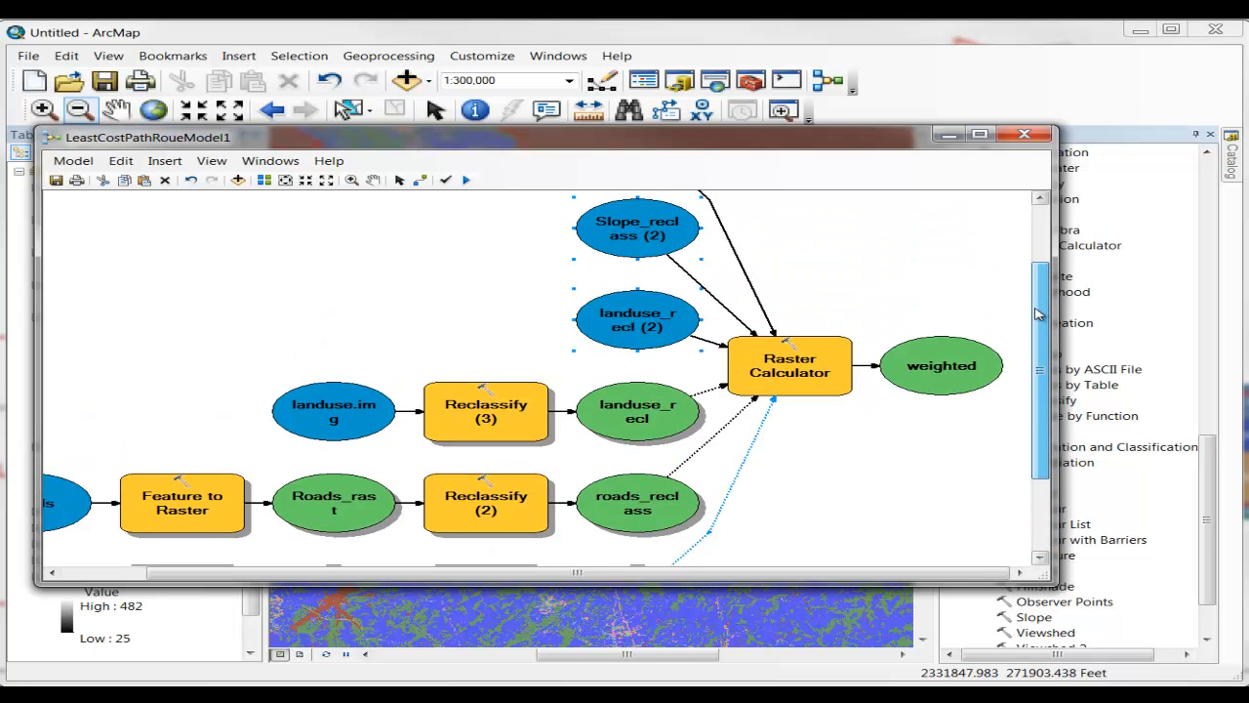
Run the model with the Raster Calculator expression and add the weighted output to the map display.
{"action": "left_click", "coordinate": [468, 182]}
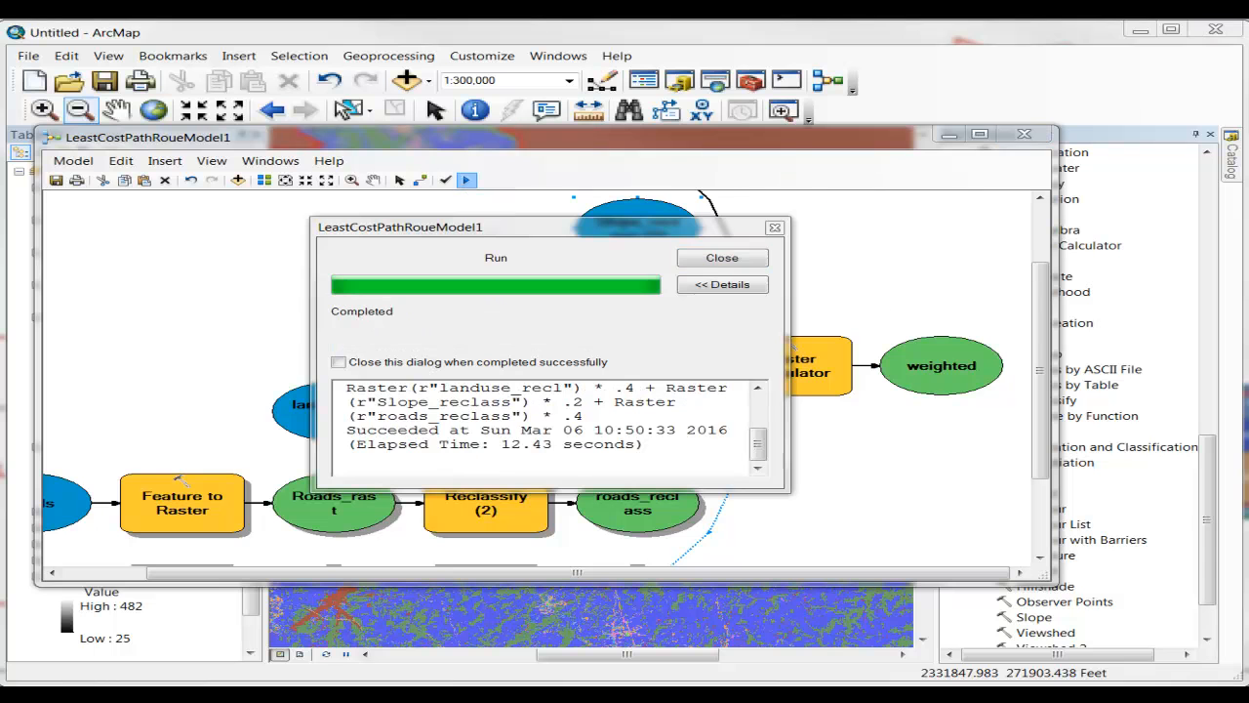
{"action": "left_click", "coordinate": [721, 259]}
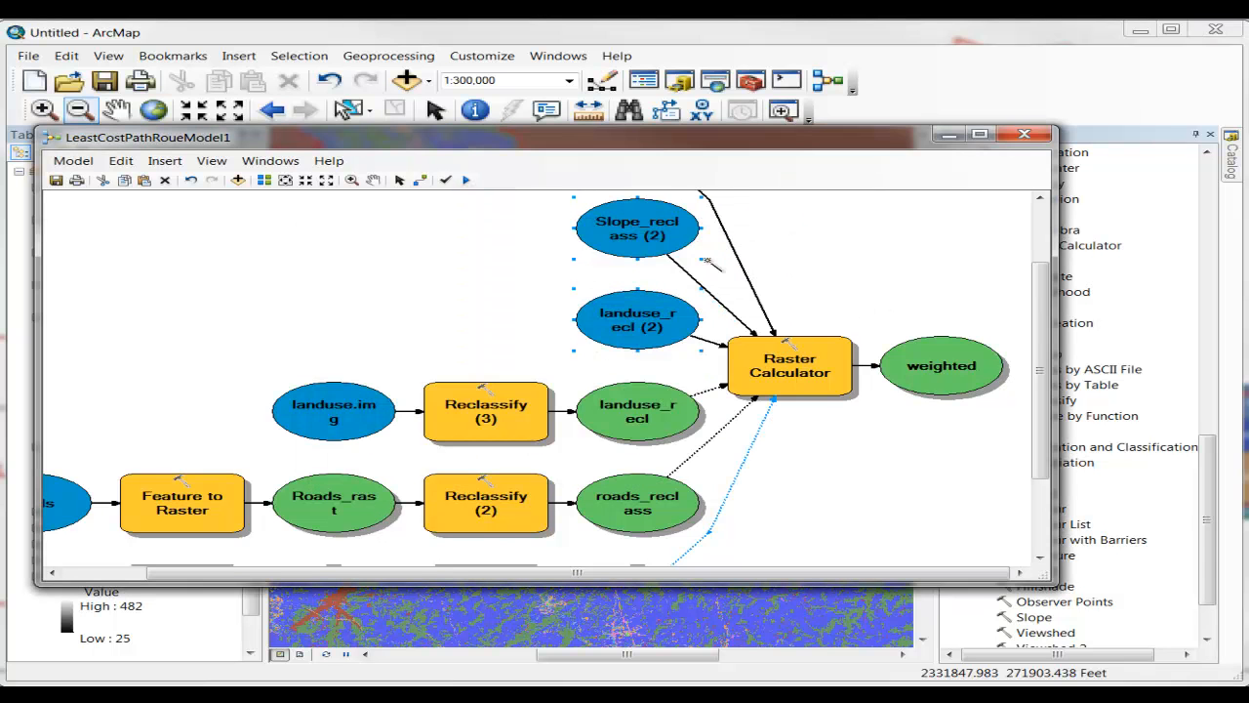
{"action": "right_click", "coordinate": [935, 368]}
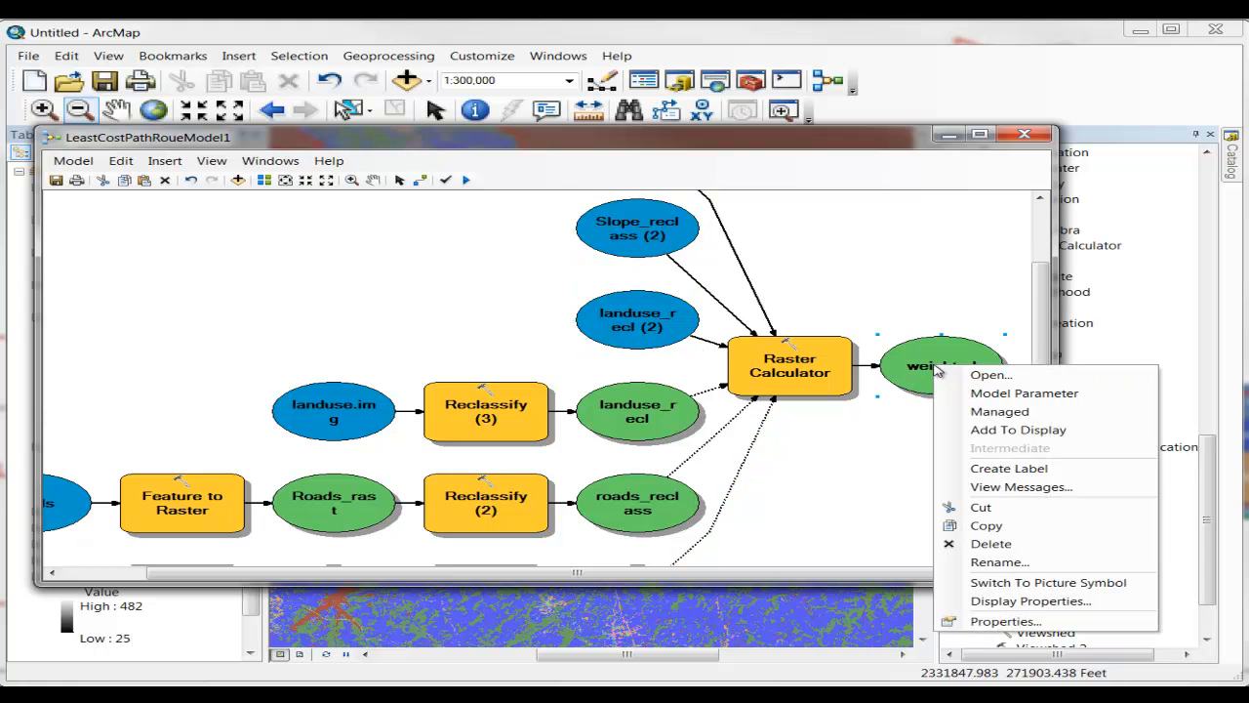
{"action": "left_click", "coordinate": [1000, 430]}
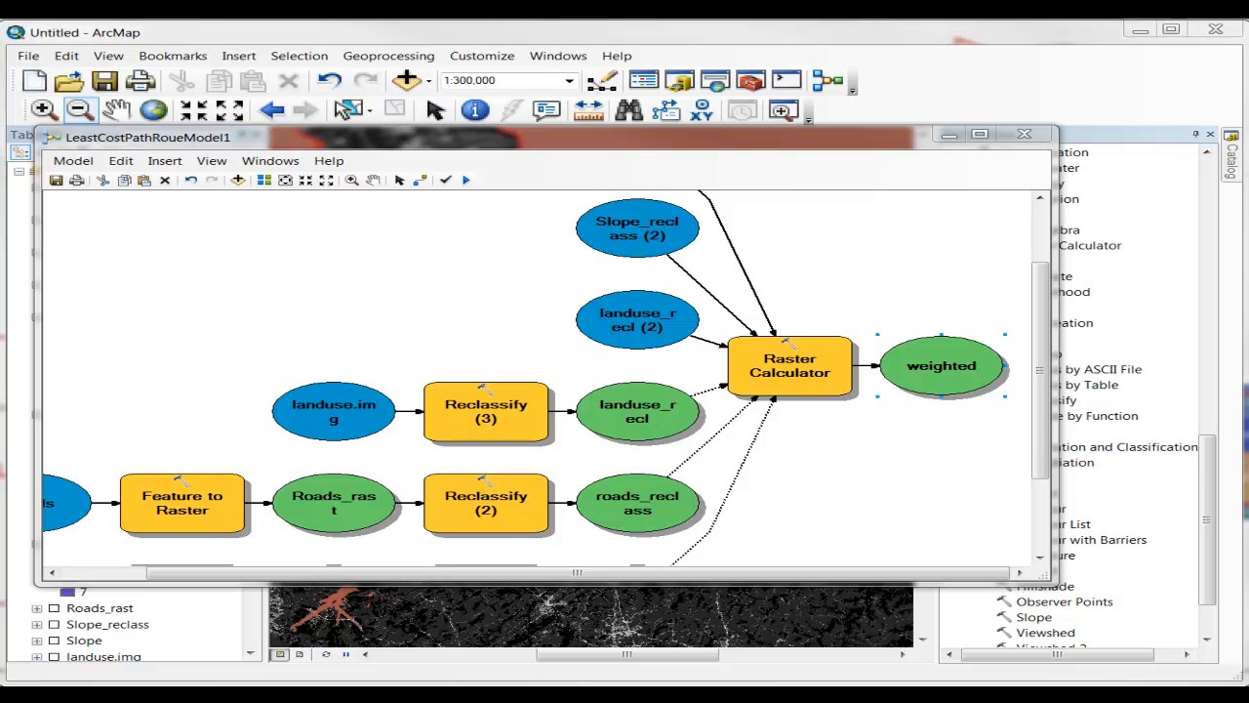
Move the model window off the map and examine the weighted raster's cell shading along roads up close.
{"action": "left_click_drag", "start_coordinate": [488, 137], "coordinate": [508, 549]}
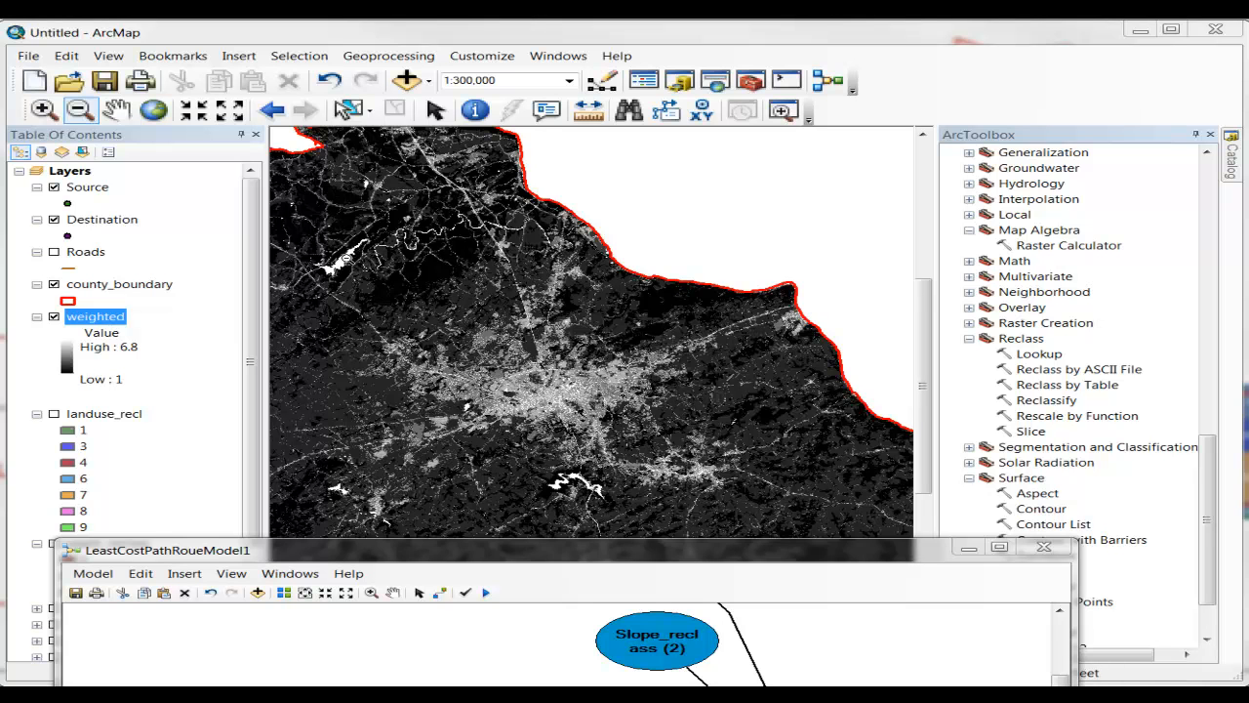
{"action": "left_click", "coordinate": [45, 111]}
{"action": "left_click_drag", "start_coordinate": [550, 330], "coordinate": [726, 410]}
{"action": "left_click_drag", "start_coordinate": [572, 271], "coordinate": [802, 357]}
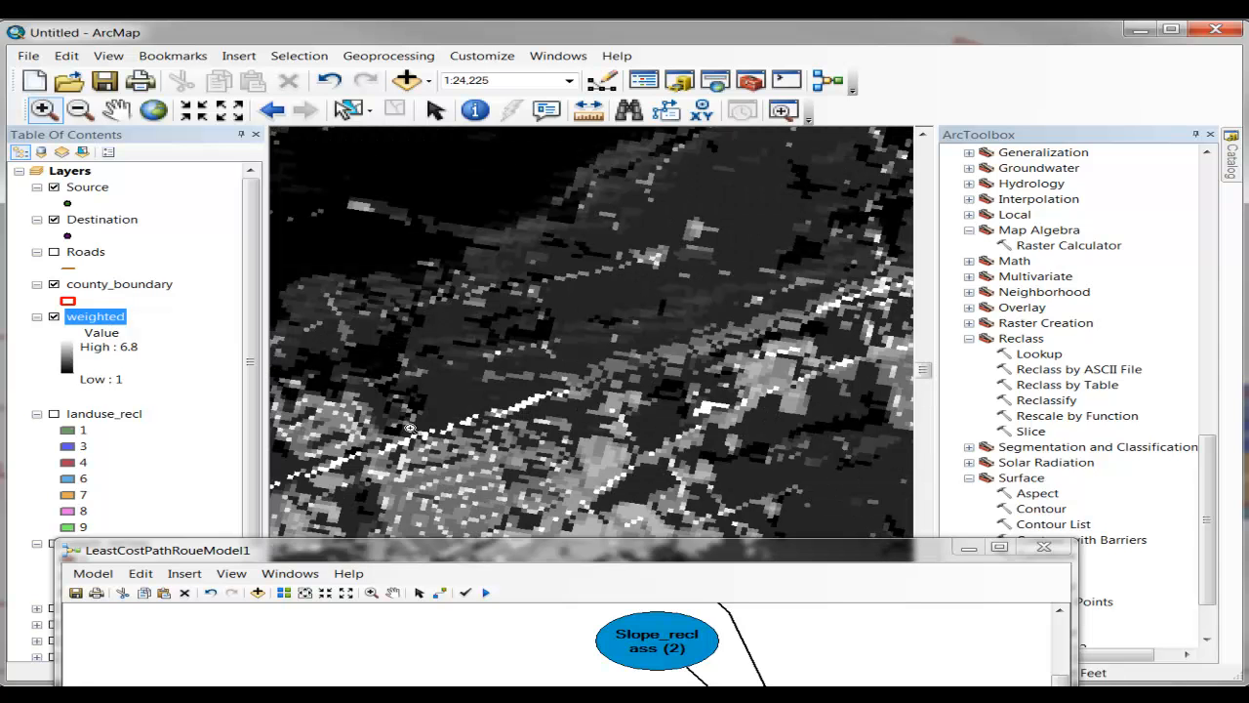
{"action": "left_click_drag", "start_coordinate": [393, 373], "coordinate": [601, 459]}
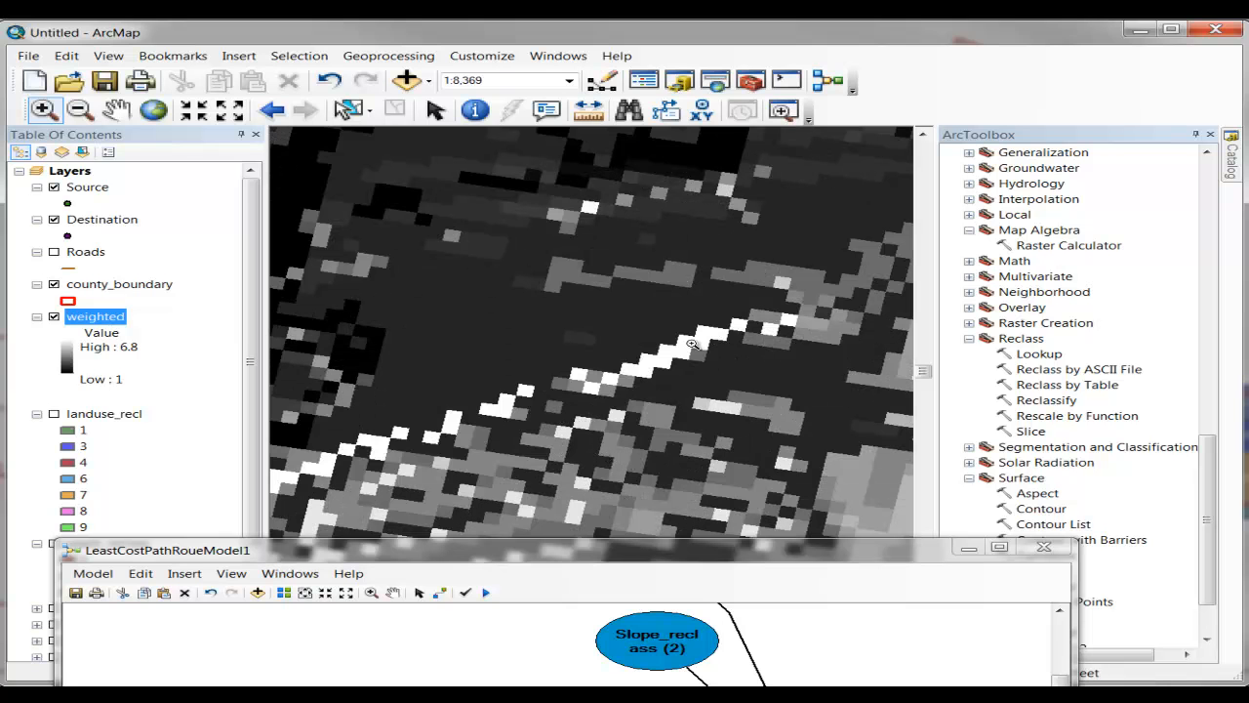
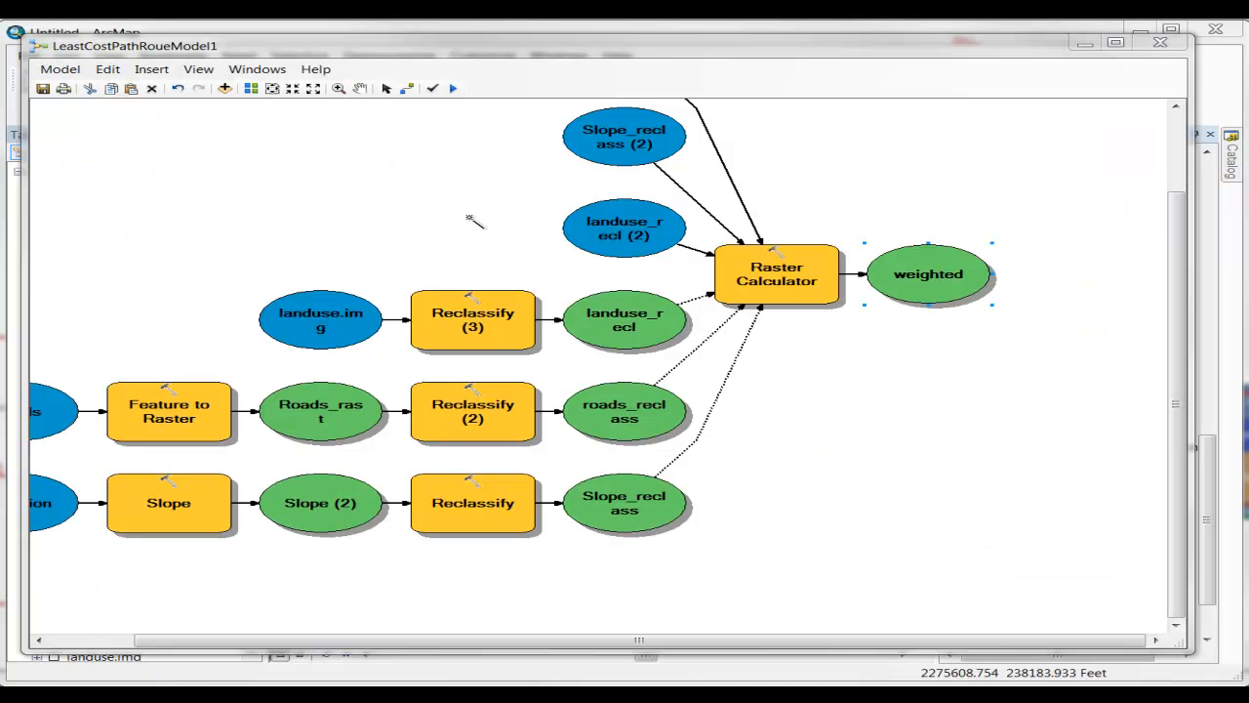
Review the whole model diagram, then show the full extent of the weighted layer on the map.
{"action": "left_click", "coordinate": [272, 88]}
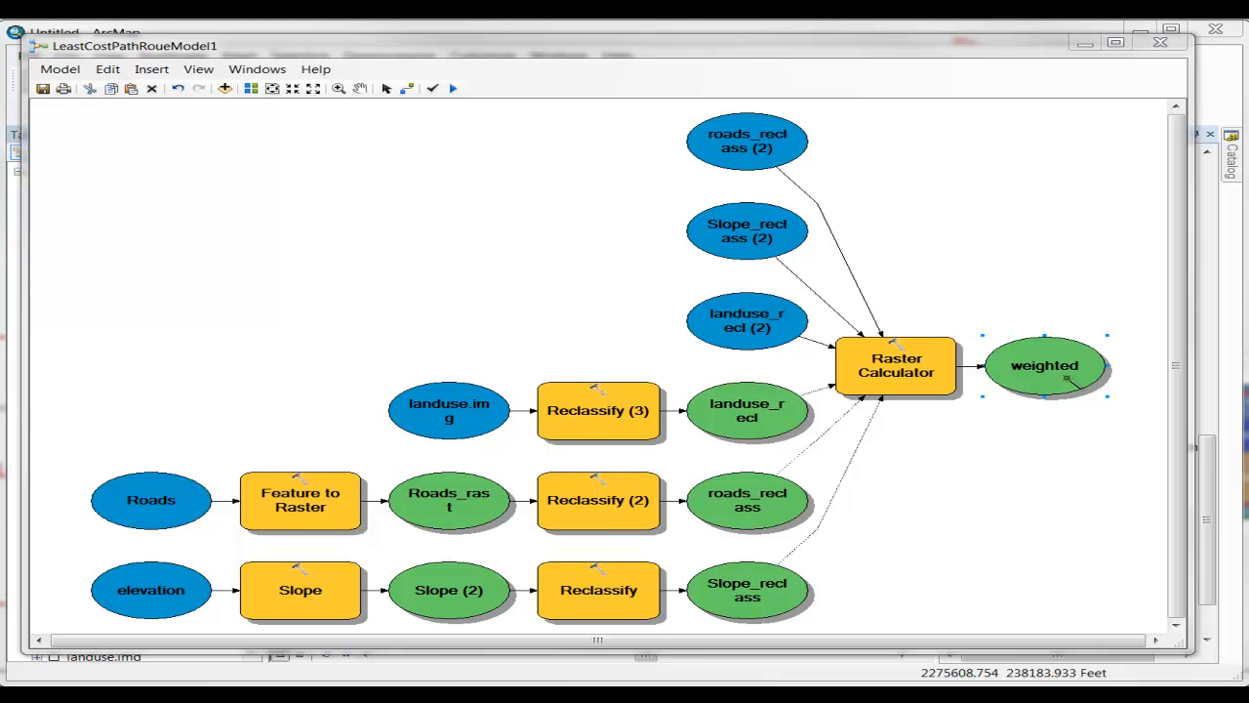
{"action": "left_click_drag", "start_coordinate": [571, 49], "coordinate": [660, 462]}
{"action": "left_click_drag", "start_coordinate": [641, 635], "coordinate": [629, 665]}
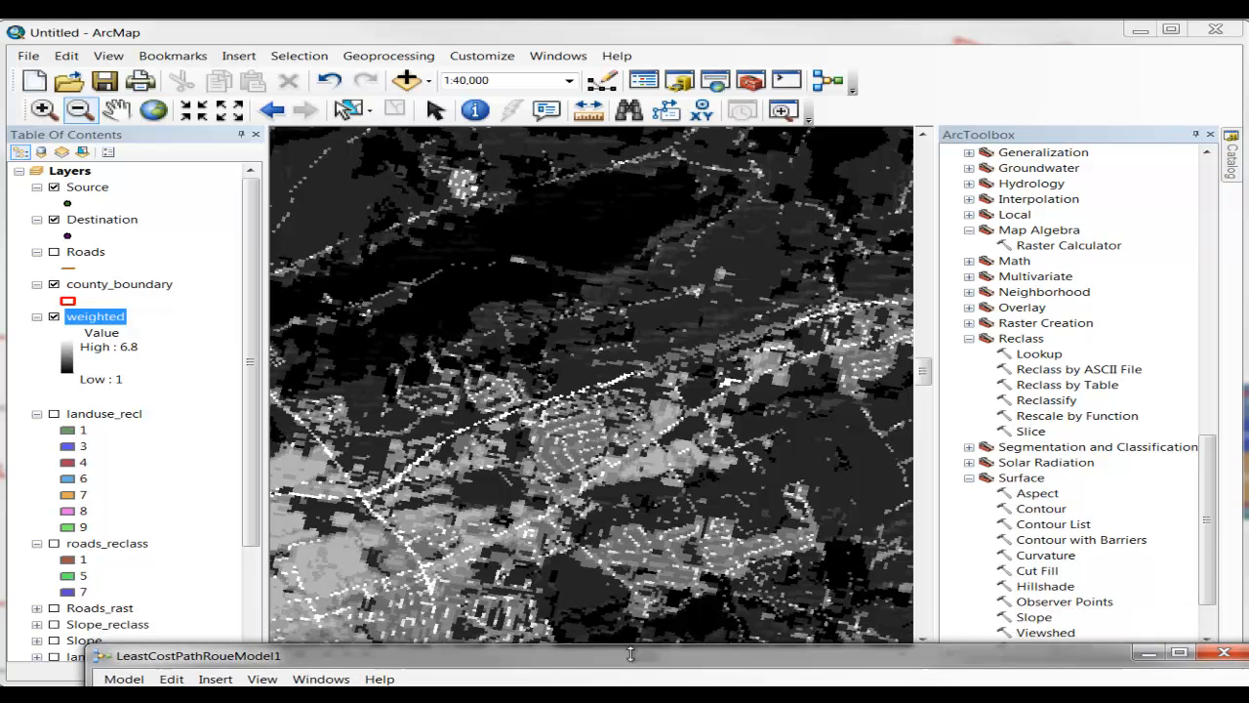
{"action": "right_click", "coordinate": [89, 320]}
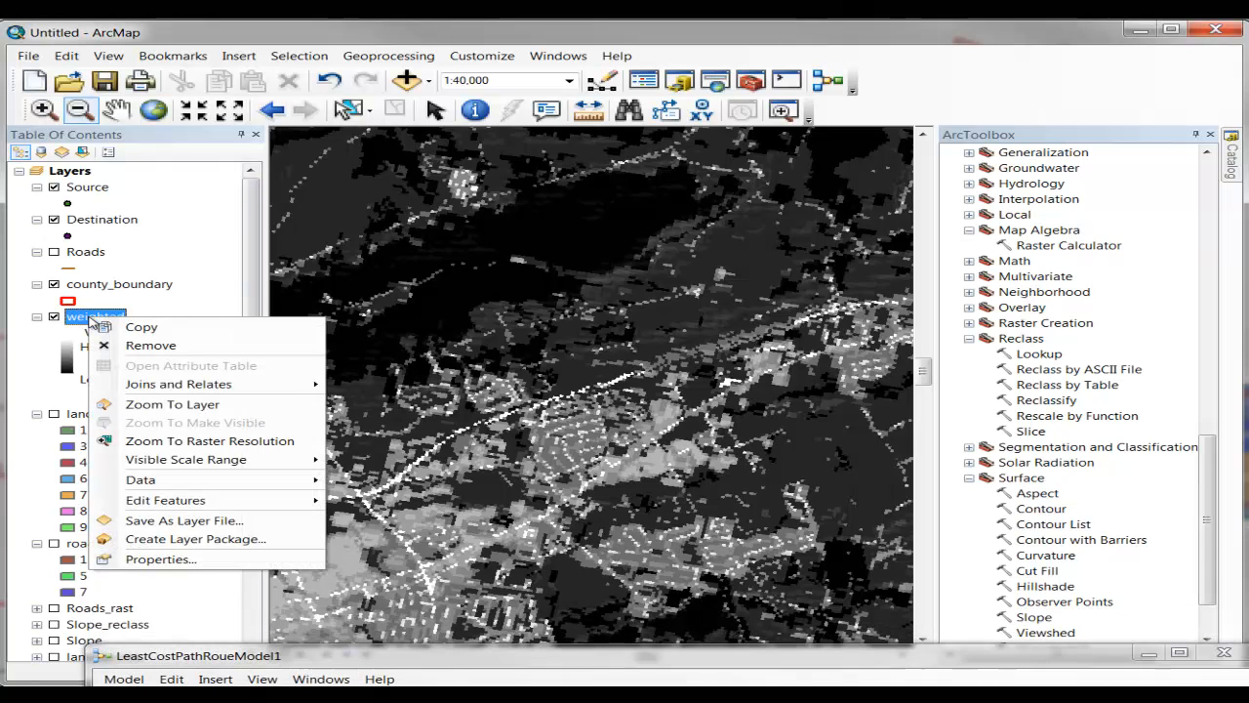
{"action": "left_click", "coordinate": [178, 404]}
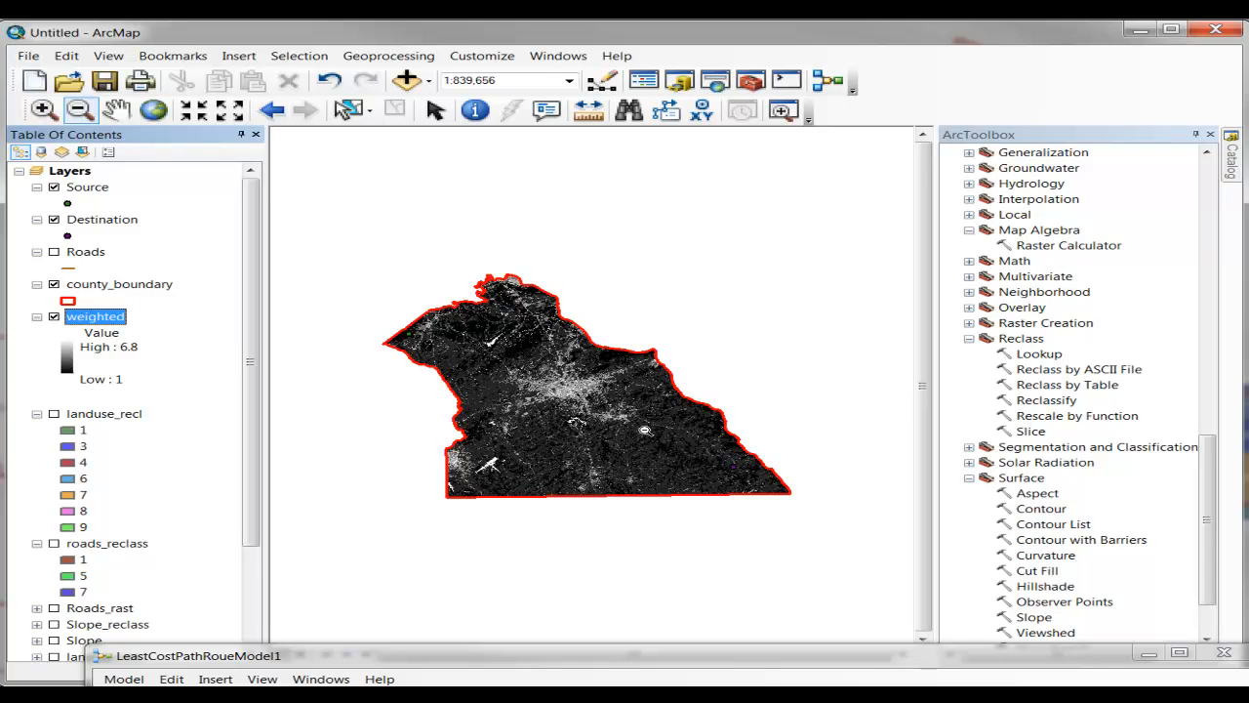
Bring the model window back over the map and add the Cost Distance tool beside the weighted output.
{"action": "left_click_drag", "start_coordinate": [376, 656], "coordinate": [244, 106]}
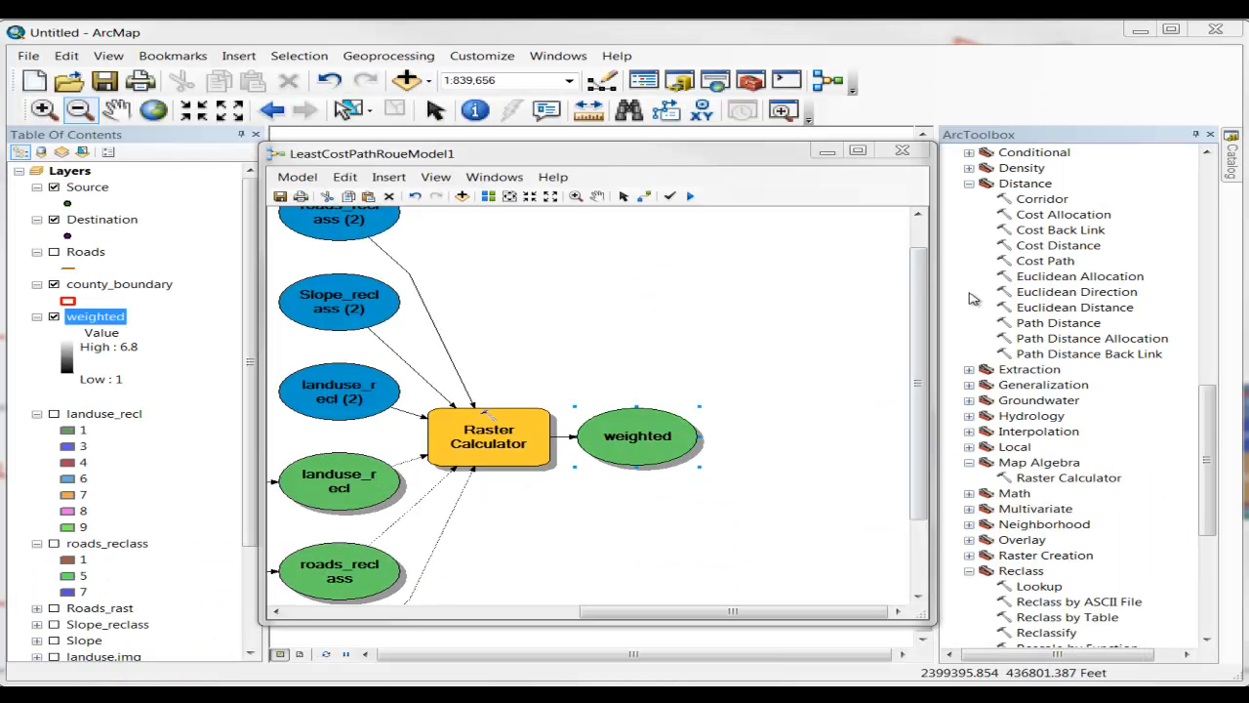
{"action": "left_click_drag", "start_coordinate": [1058, 245], "coordinate": [751, 318]}
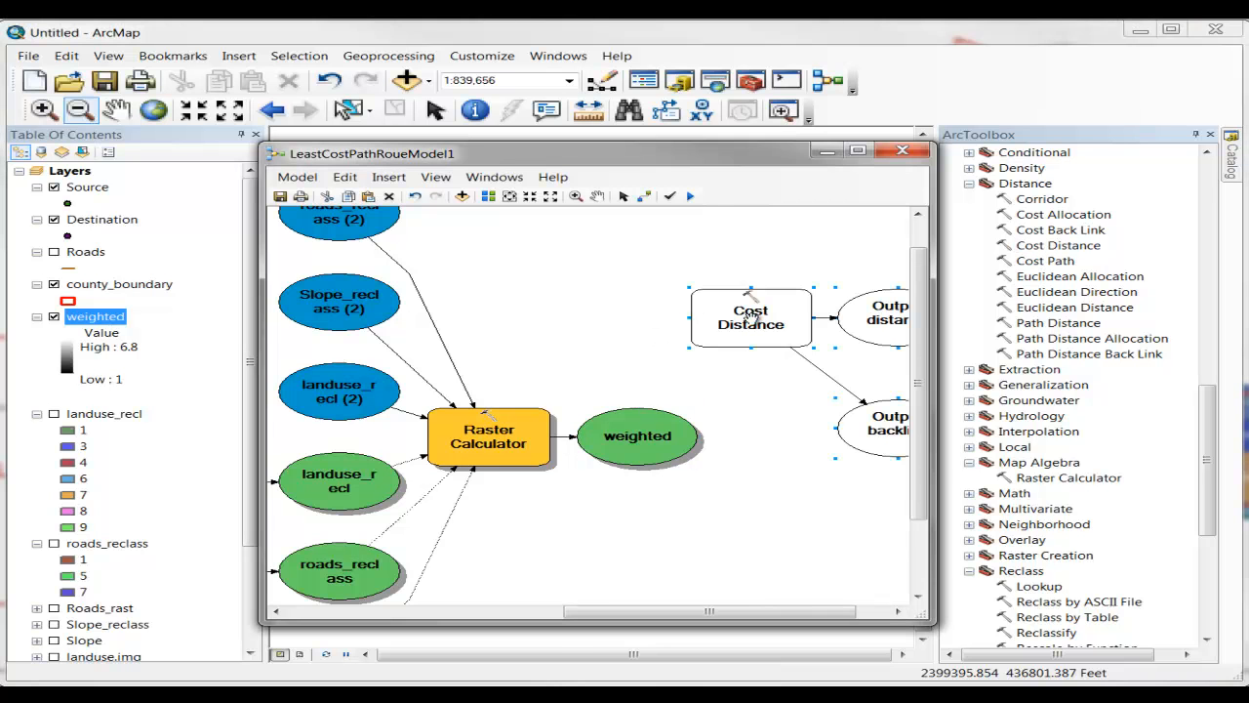
{"action": "left_click_drag", "start_coordinate": [741, 619], "coordinate": [810, 617]}
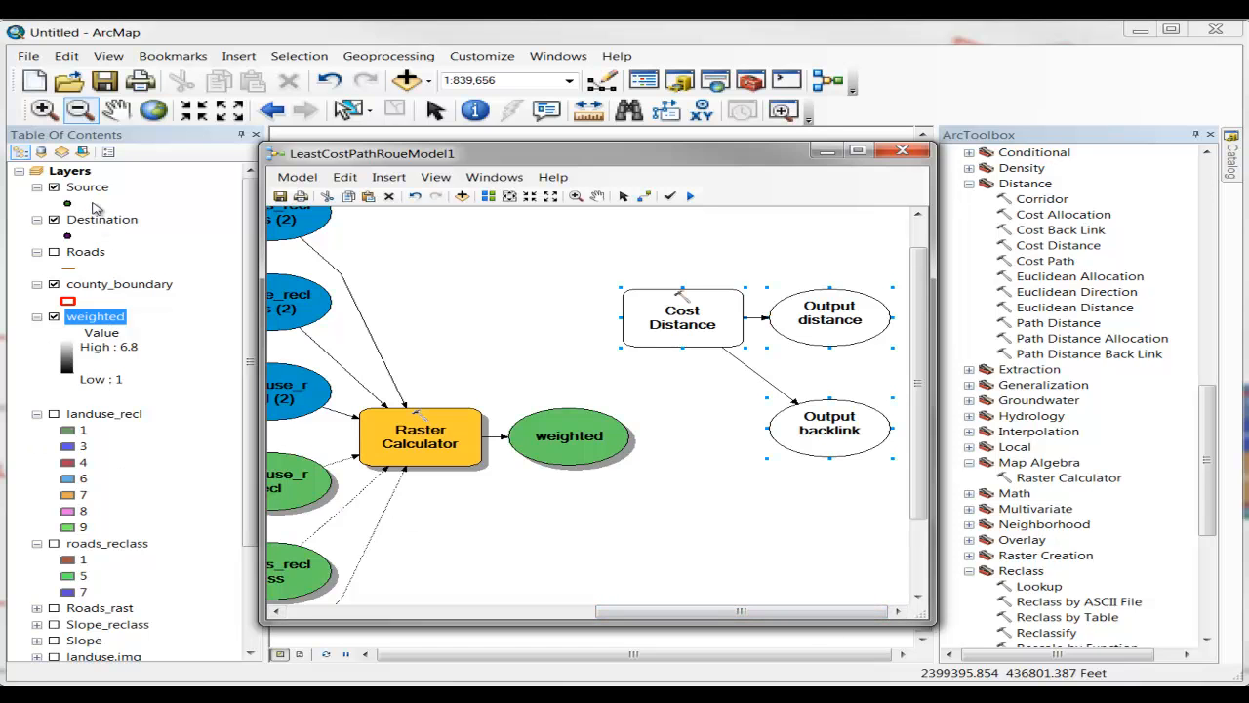
Add the Source layer to the model and connect it to Cost Distance as source data, with weighted as the input cost raster.
{"action": "left_click_drag", "start_coordinate": [83, 191], "coordinate": [492, 305]}
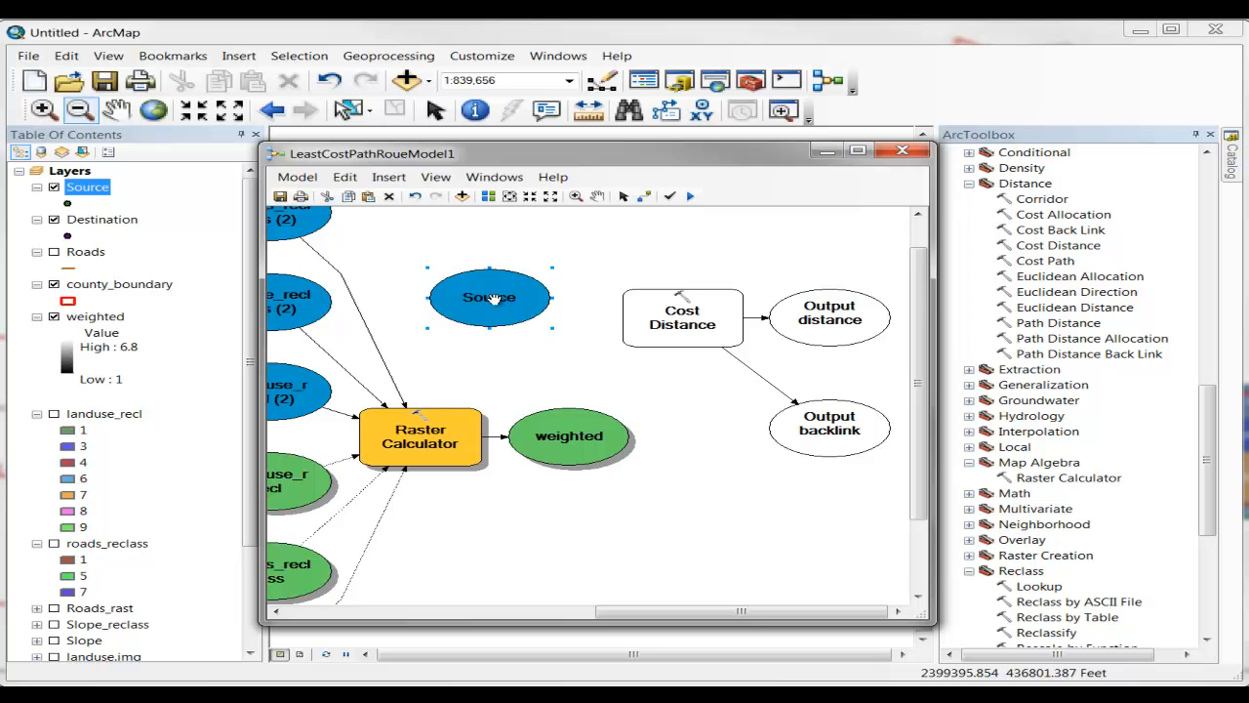
{"action": "left_click", "coordinate": [645, 196]}
{"action": "left_click_drag", "start_coordinate": [544, 297], "coordinate": [659, 323]}
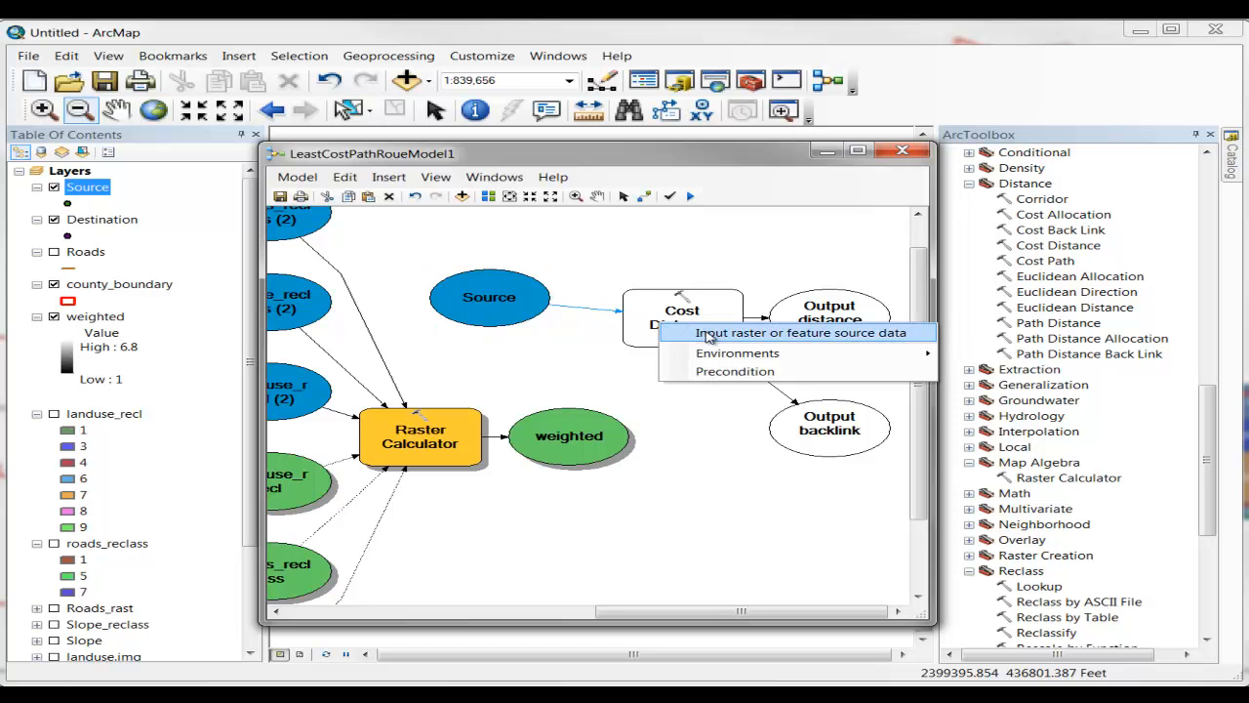
{"action": "left_click", "coordinate": [709, 333]}
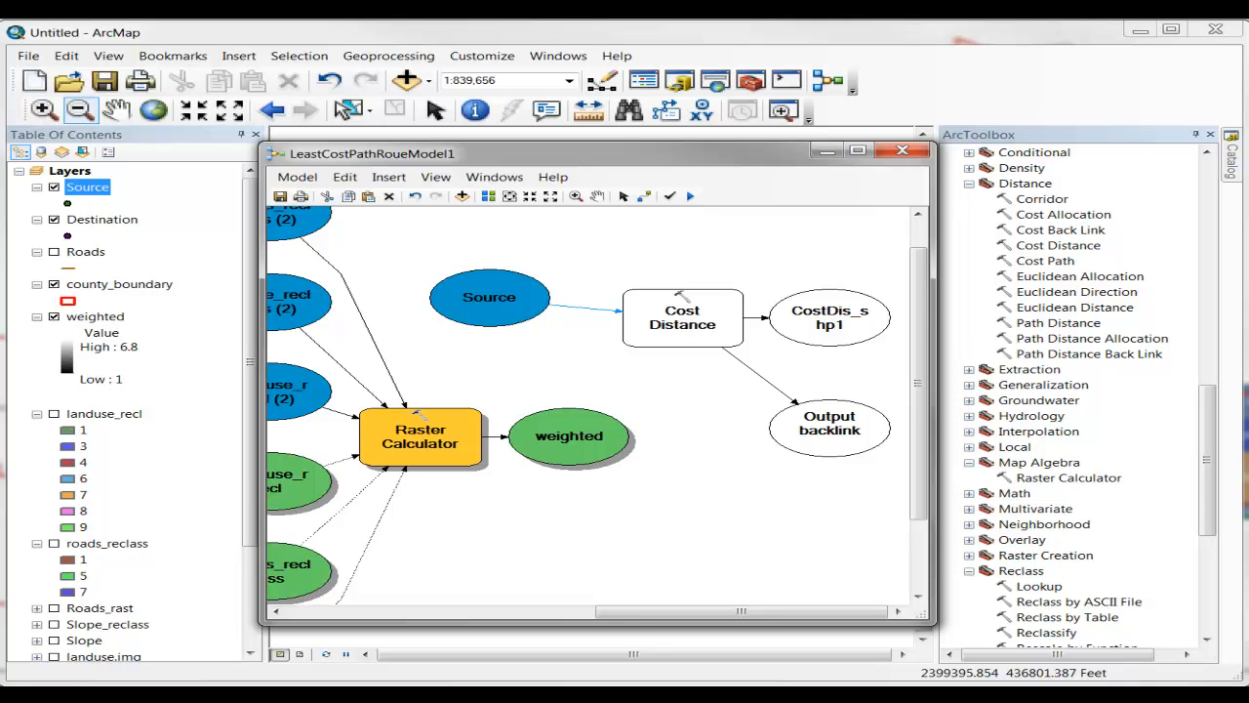
{"action": "left_click_drag", "start_coordinate": [600, 441], "coordinate": [661, 343]}
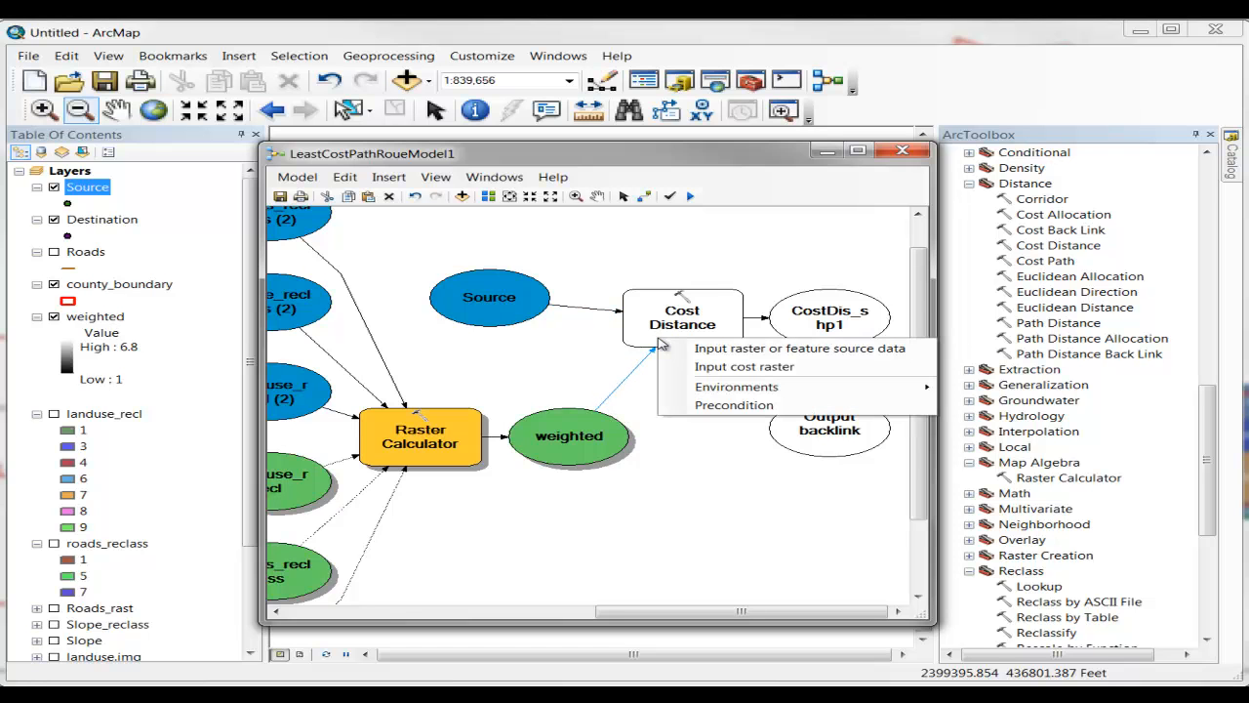
{"action": "left_click", "coordinate": [723, 367]}
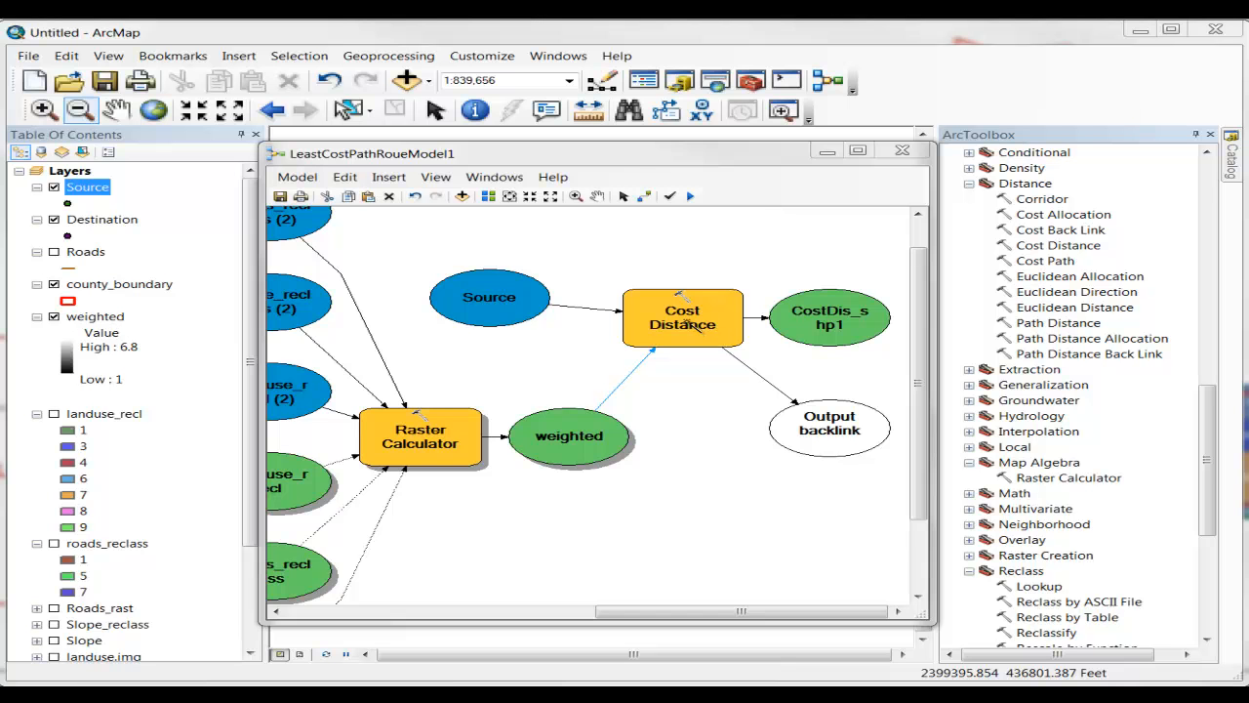
Open the Cost Distance parameters and name the output distance raster distance in the scratch geodatabase.
{"action": "double_click", "coordinate": [688, 322]}
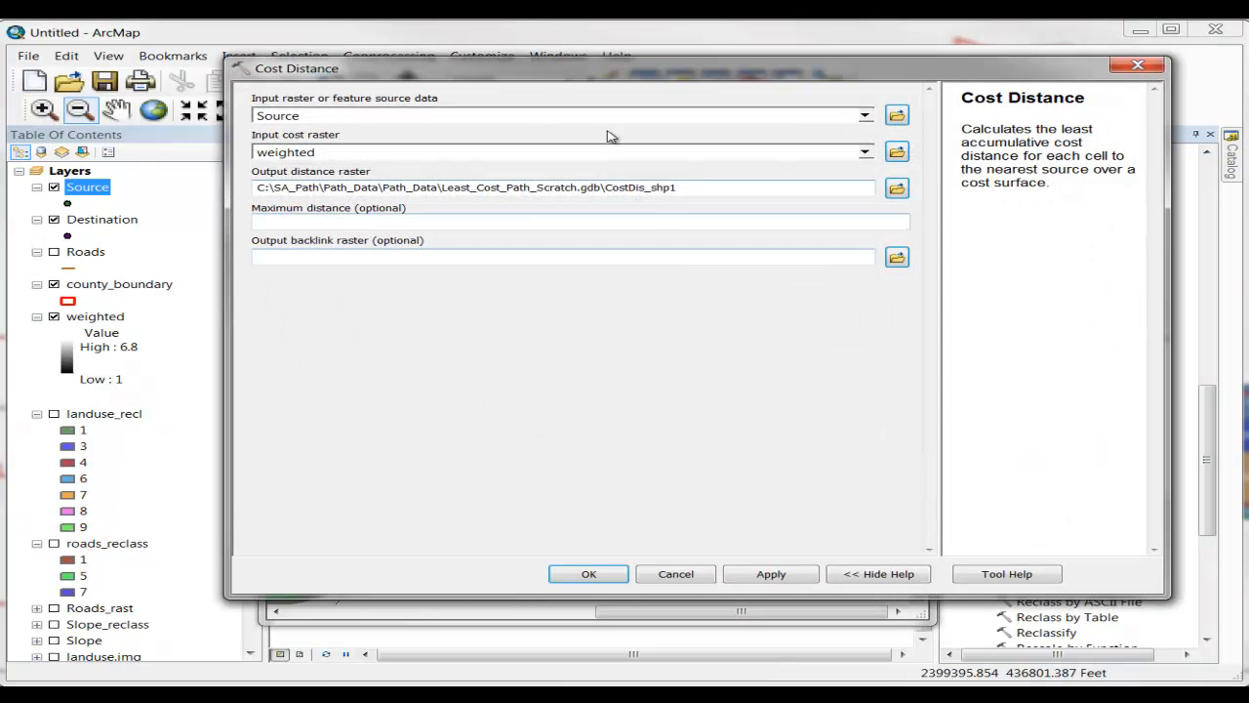
{"action": "left_click_drag", "start_coordinate": [531, 68], "coordinate": [643, 190]}
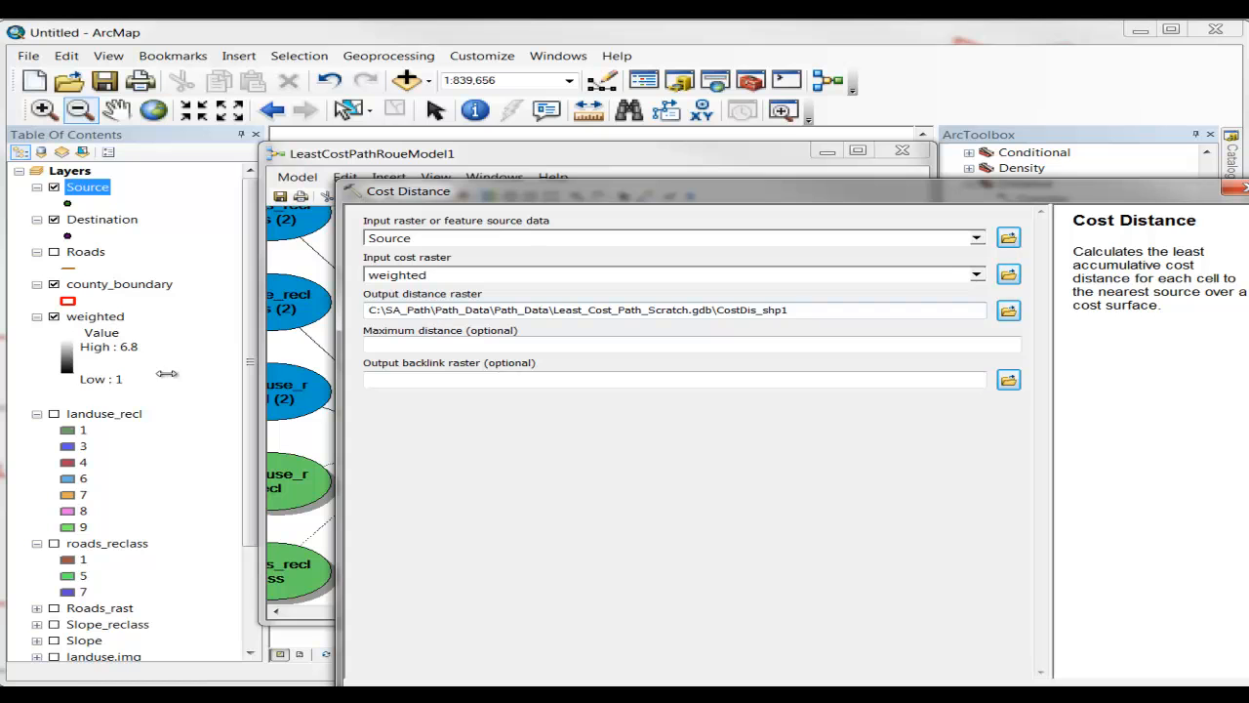
{"action": "left_click", "coordinate": [724, 312]}
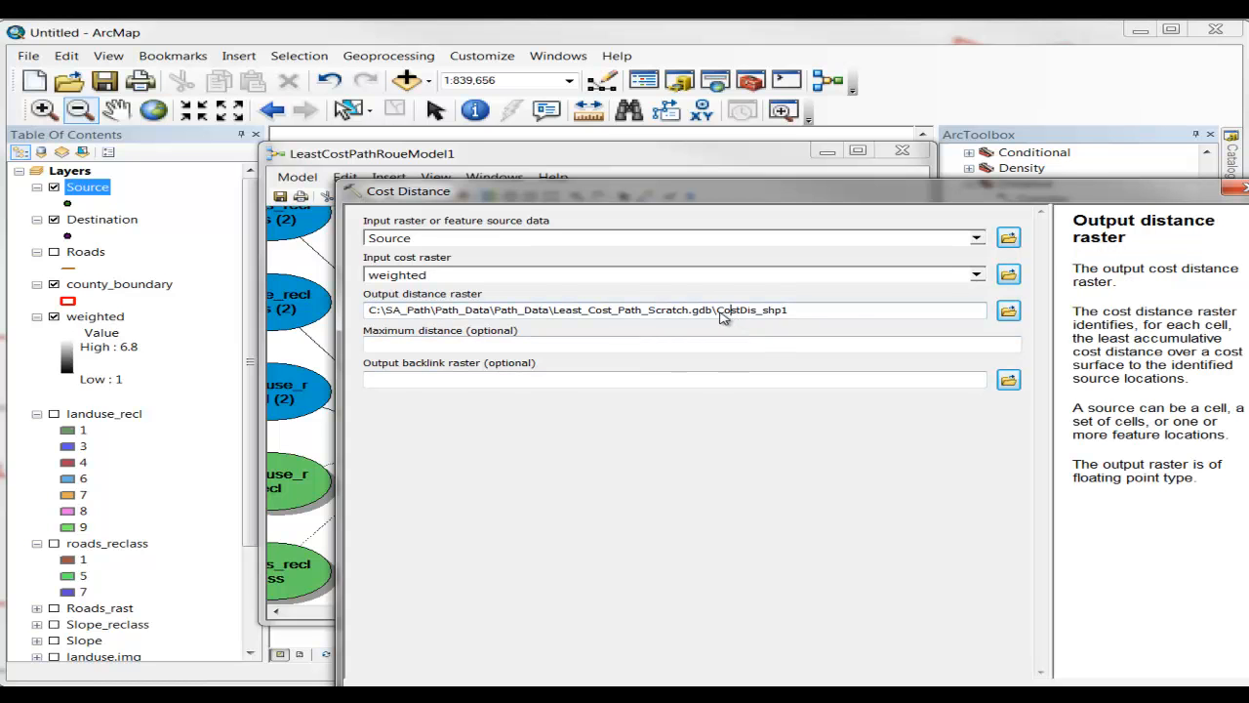
{"action": "left_click_drag", "start_coordinate": [719, 308], "coordinate": [843, 318]}
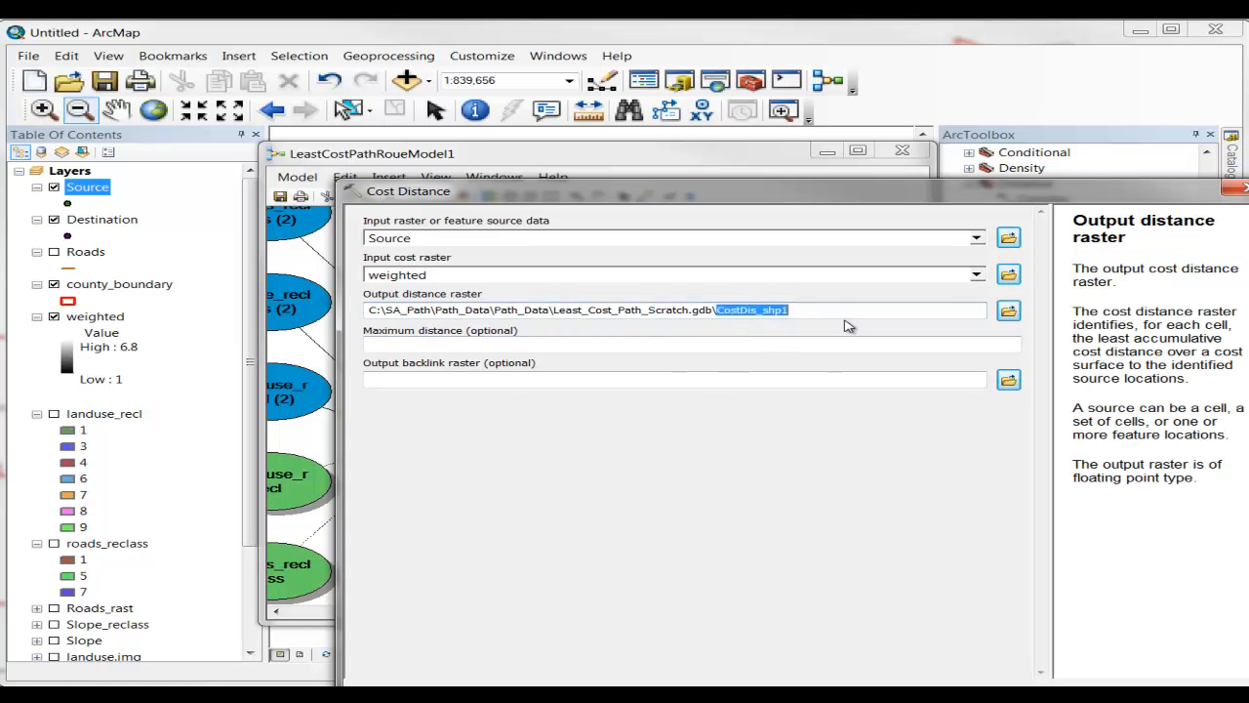
{"action": "type", "text": "distance"}
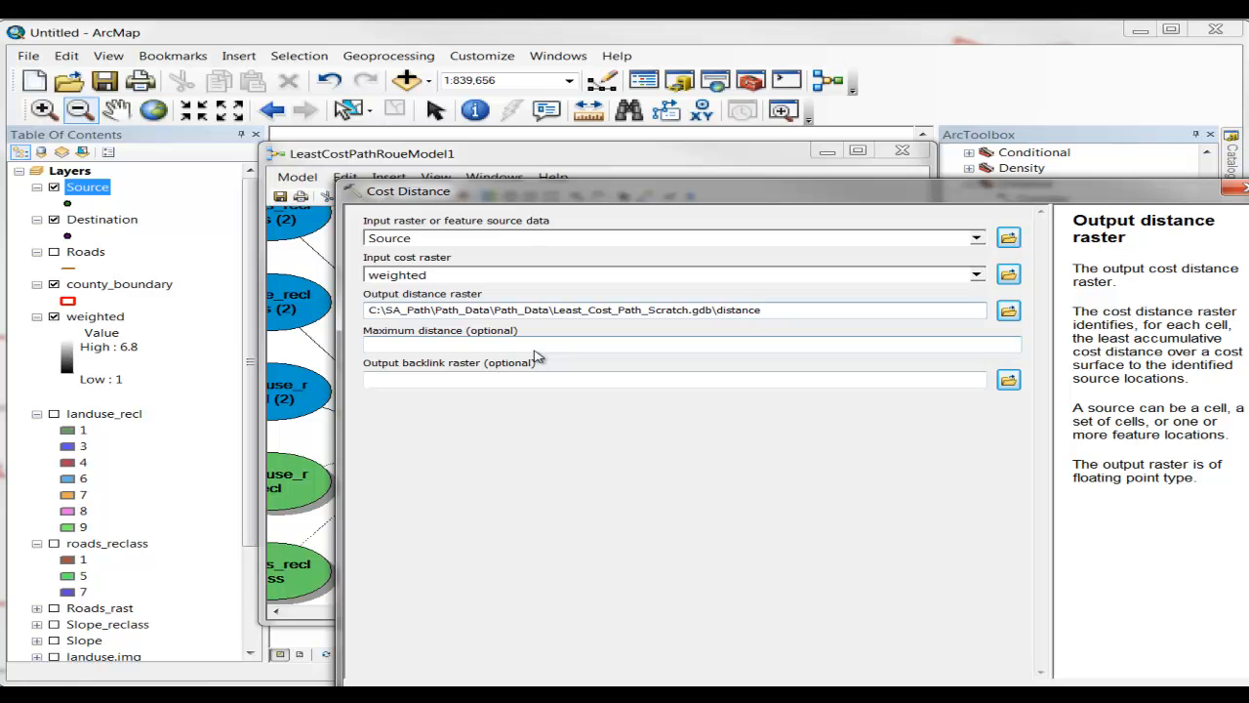
Save the Cost Distance backlink raster as direction in Least_Cost_Path_Scratch.gdb and accept the tool settings.
{"action": "left_click", "coordinate": [466, 388]}
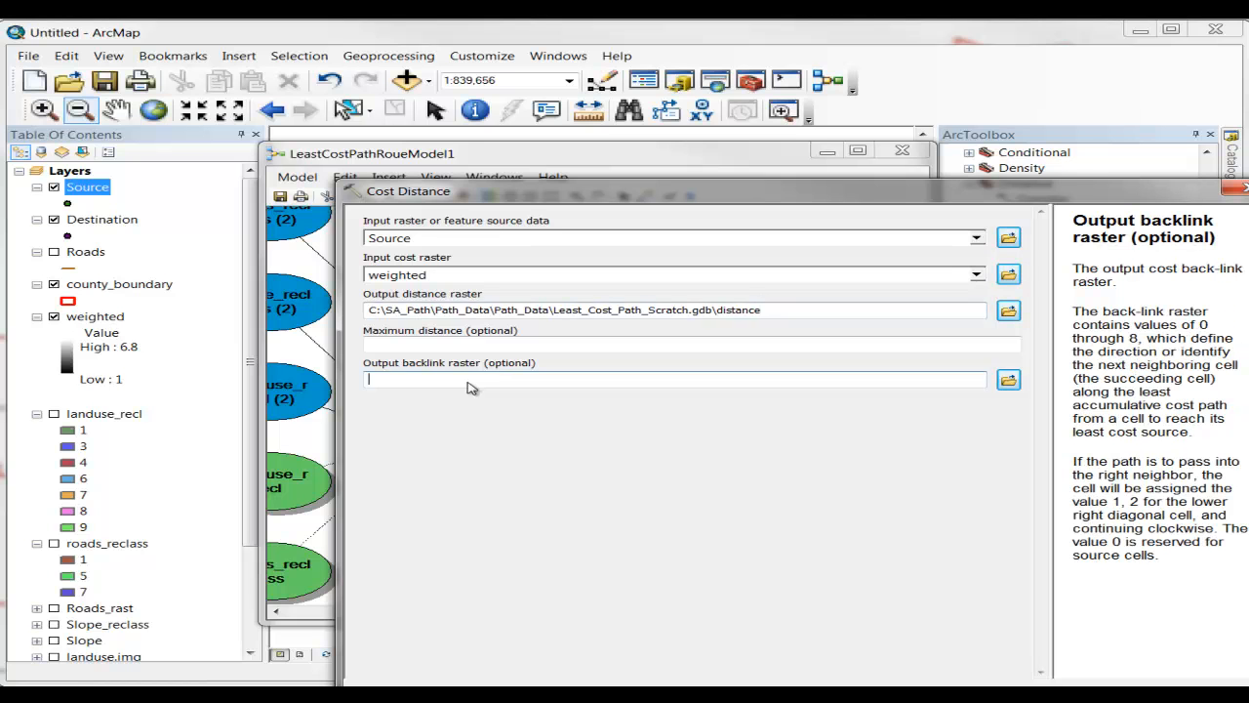
{"action": "left_click", "coordinate": [1009, 380]}
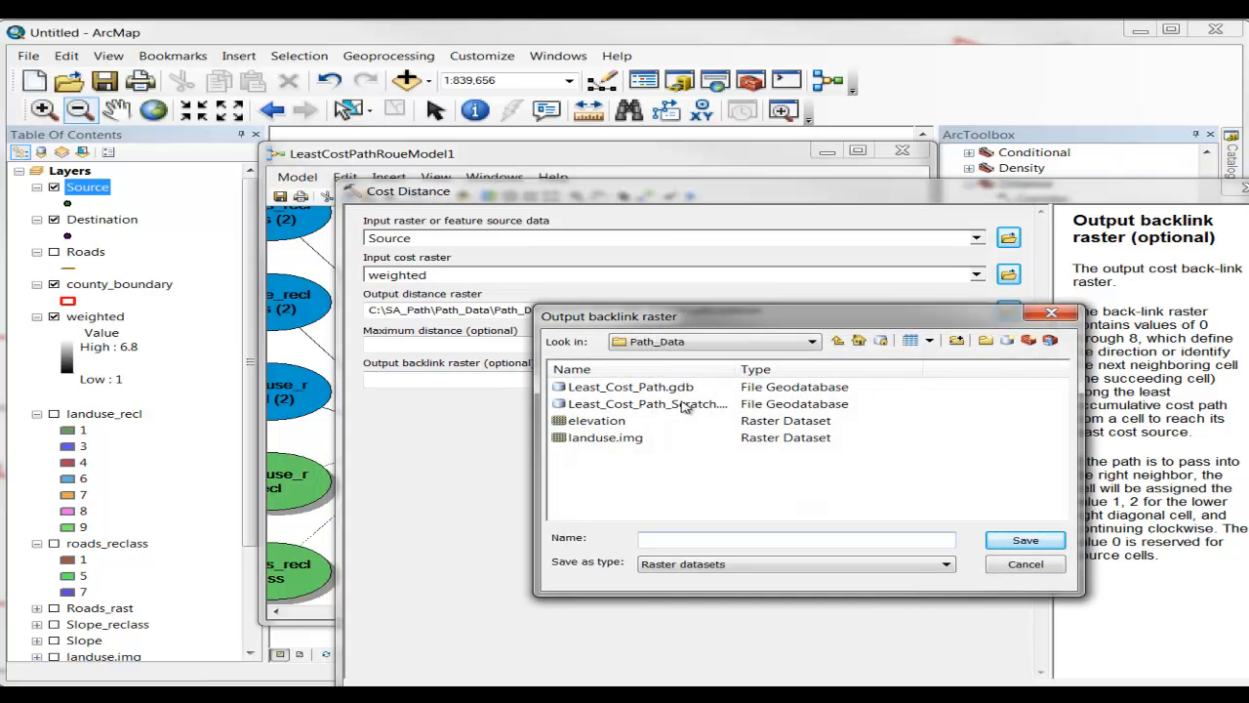
{"action": "double_click", "coordinate": [683, 404]}
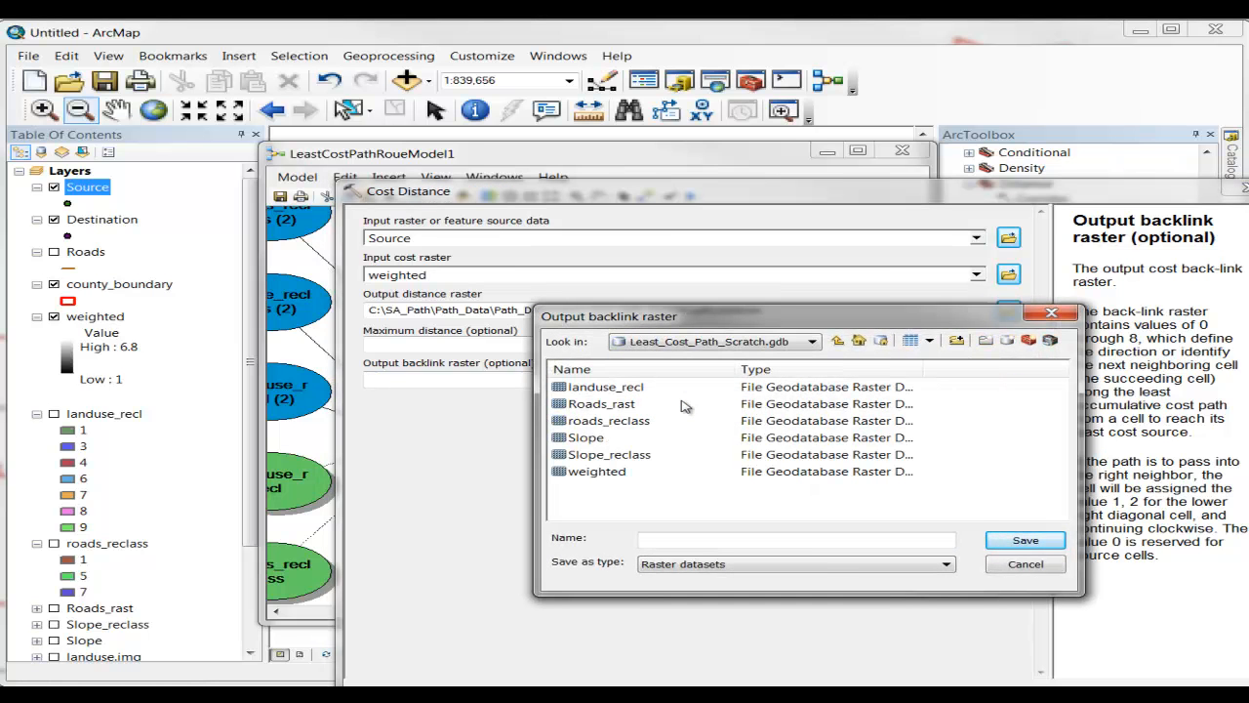
{"action": "left_click", "coordinate": [674, 540]}
{"action": "type", "text": "direction"}
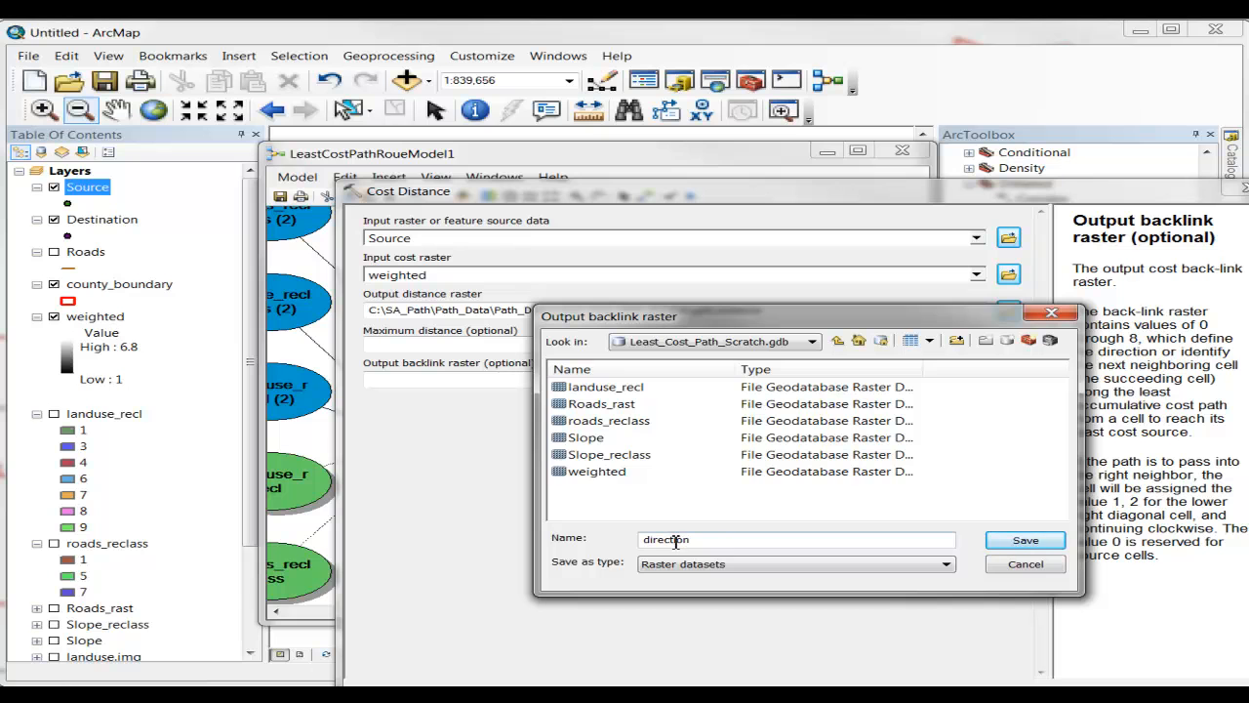
{"action": "left_click", "coordinate": [1027, 543]}
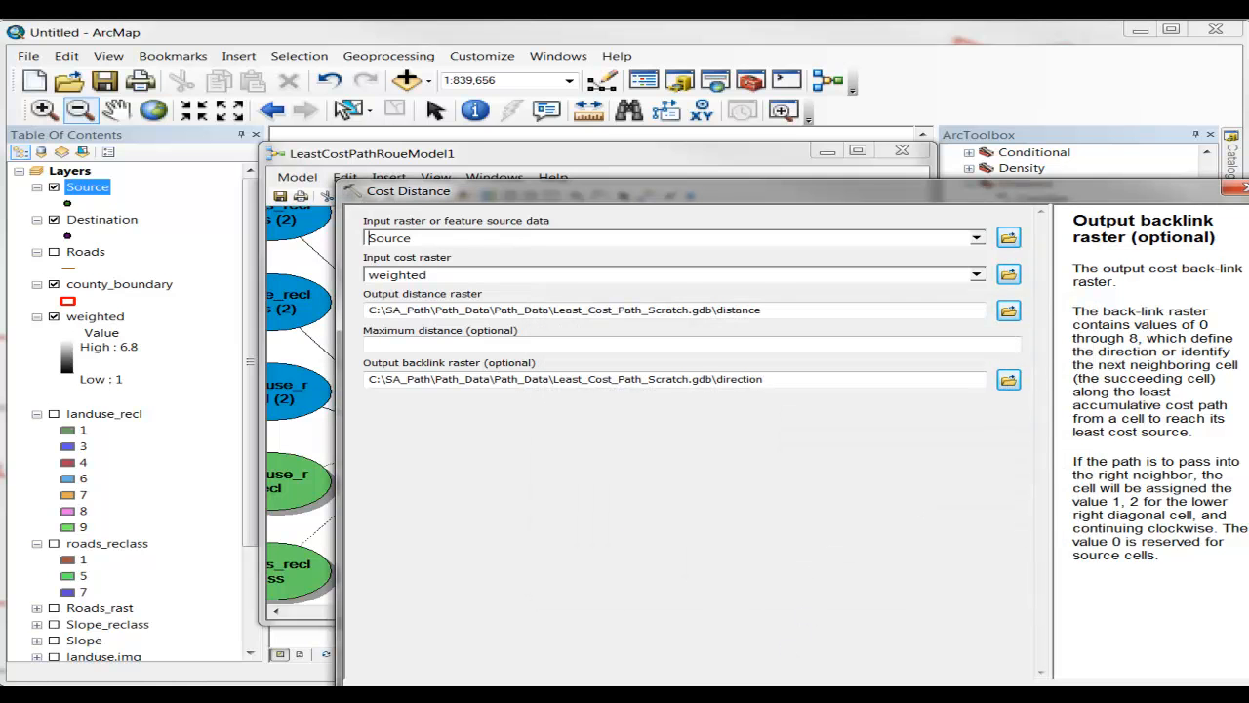
{"action": "left_click", "coordinate": [766, 695]}
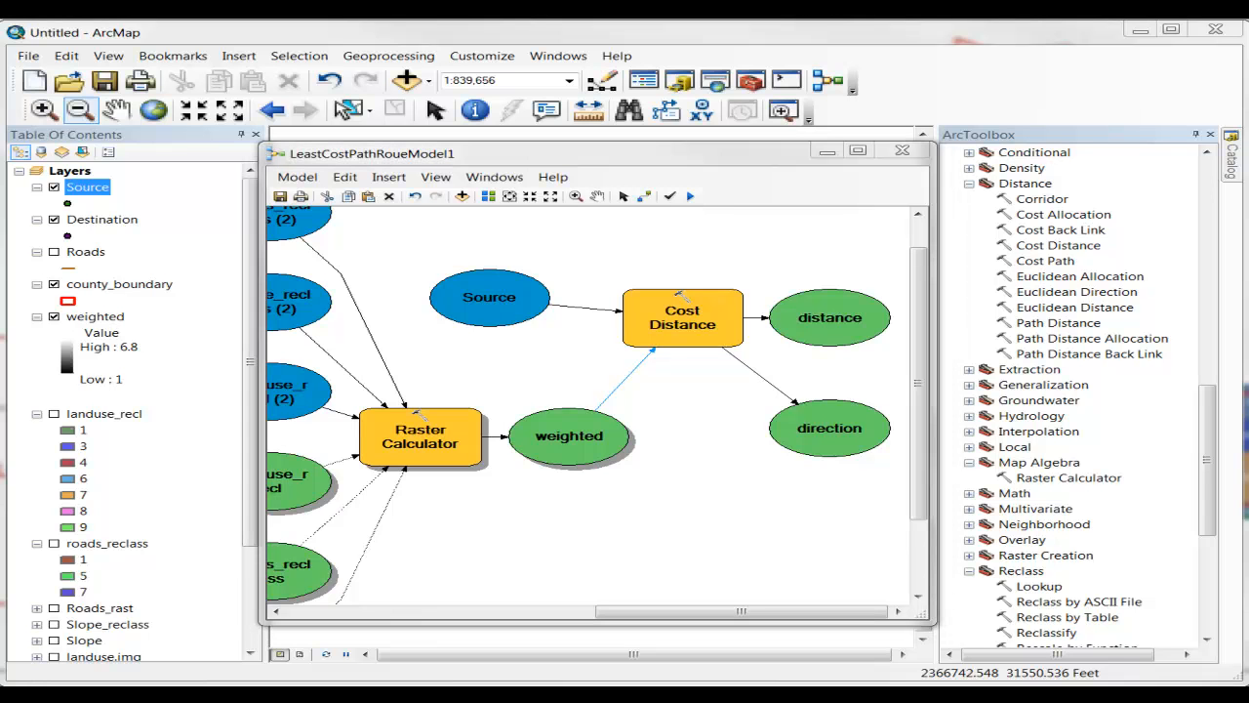
Run the model with the Cost Distance tool and add the distance output to the map display.
{"action": "left_click", "coordinate": [691, 198]}
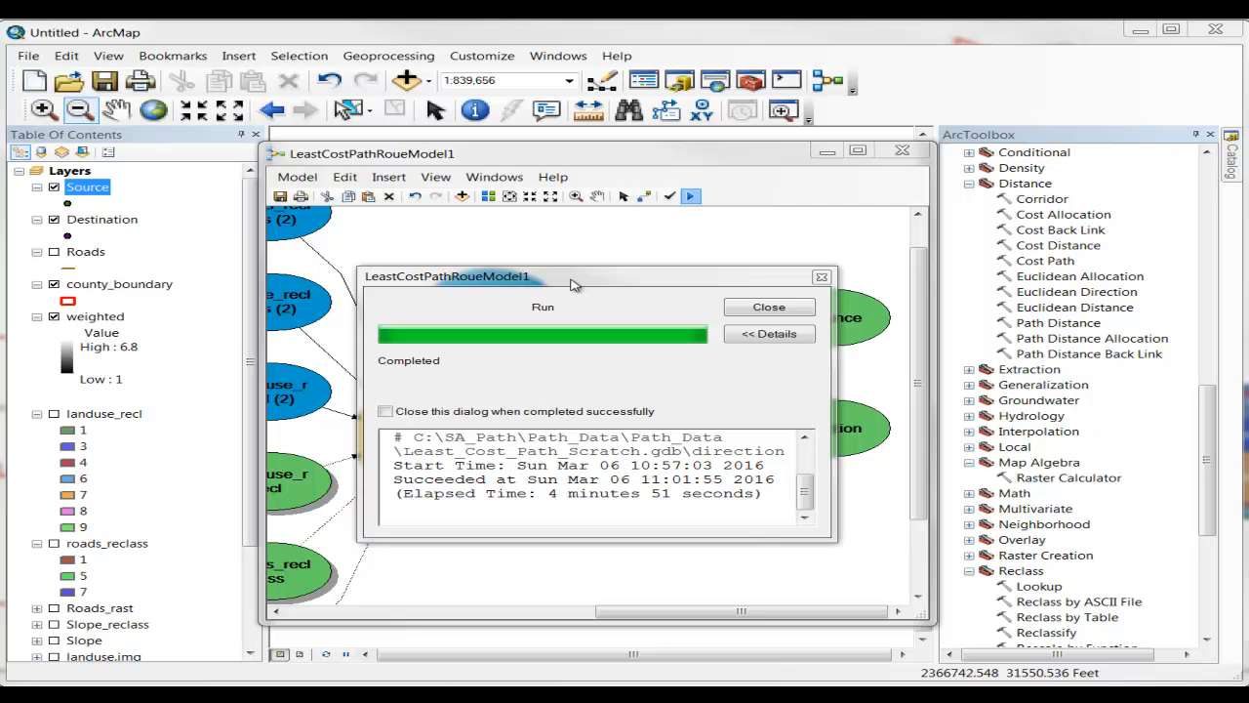
{"action": "left_click", "coordinate": [748, 310]}
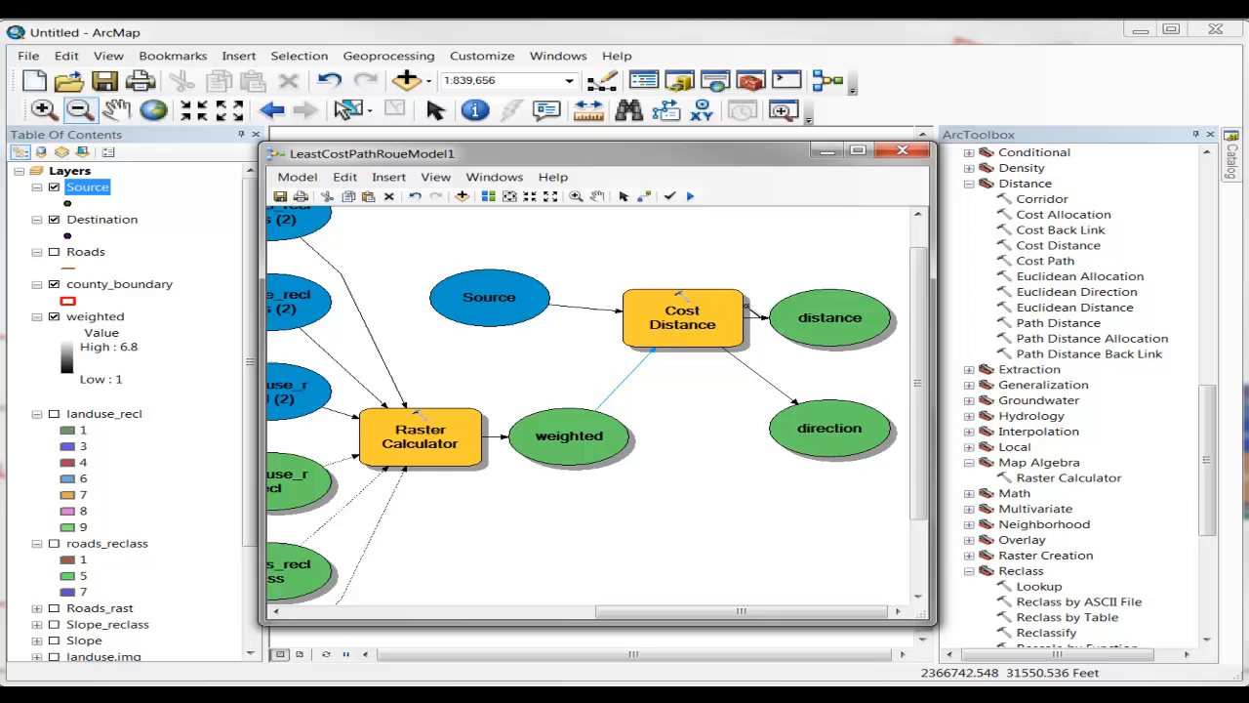
{"action": "right_click", "coordinate": [840, 317]}
{"action": "left_click", "coordinate": [925, 383]}
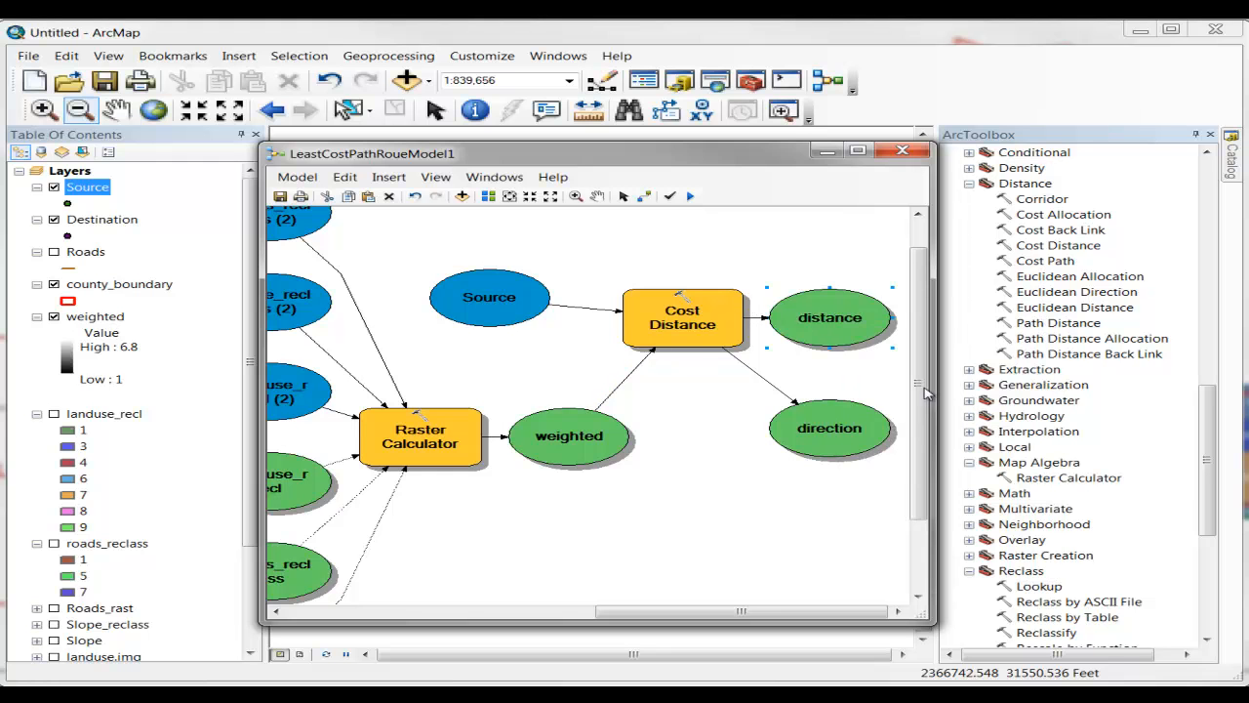
Add the direction output to the map display and turn on its layer.
{"action": "right_click", "coordinate": [830, 428]}
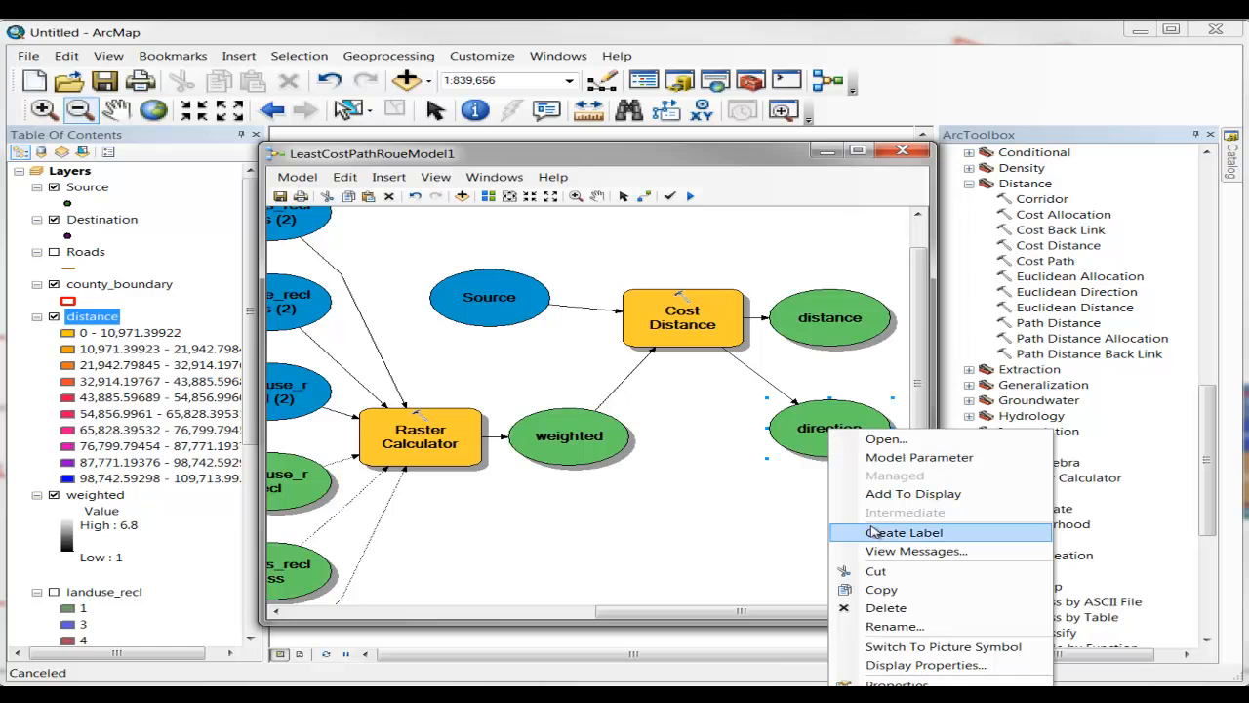
{"action": "left_click", "coordinate": [886, 494]}
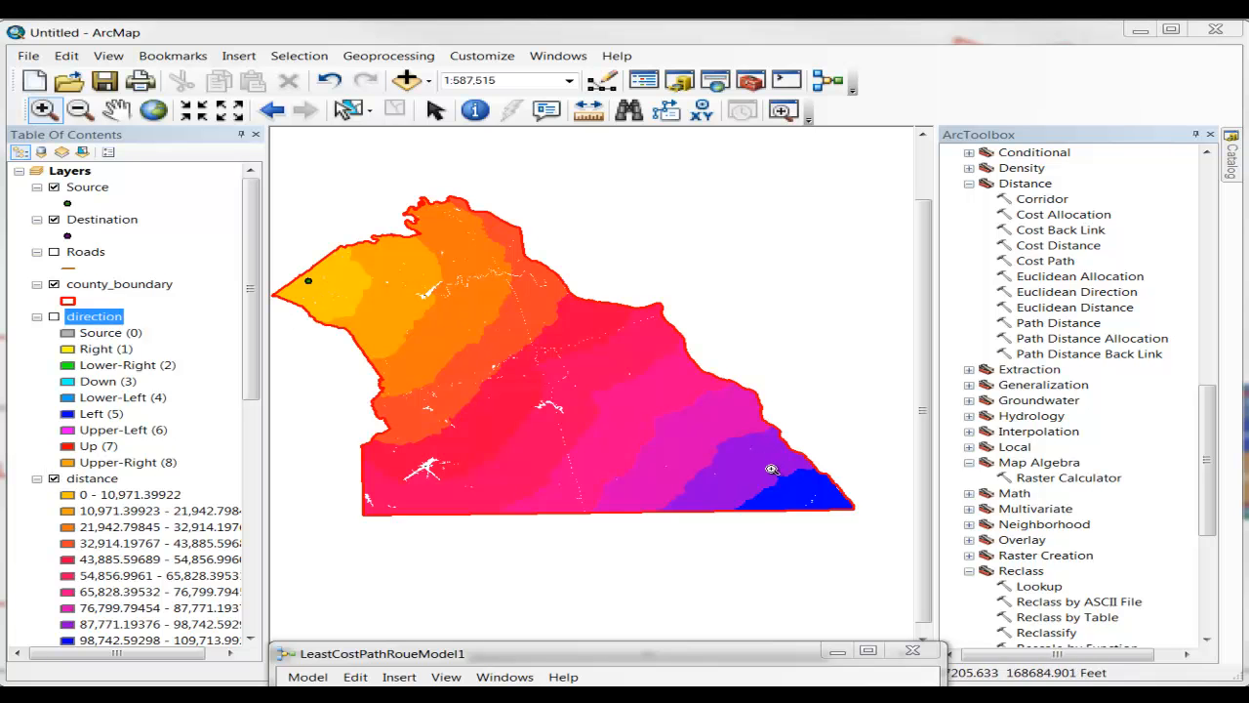
{"action": "left_click", "coordinate": [53, 316]}
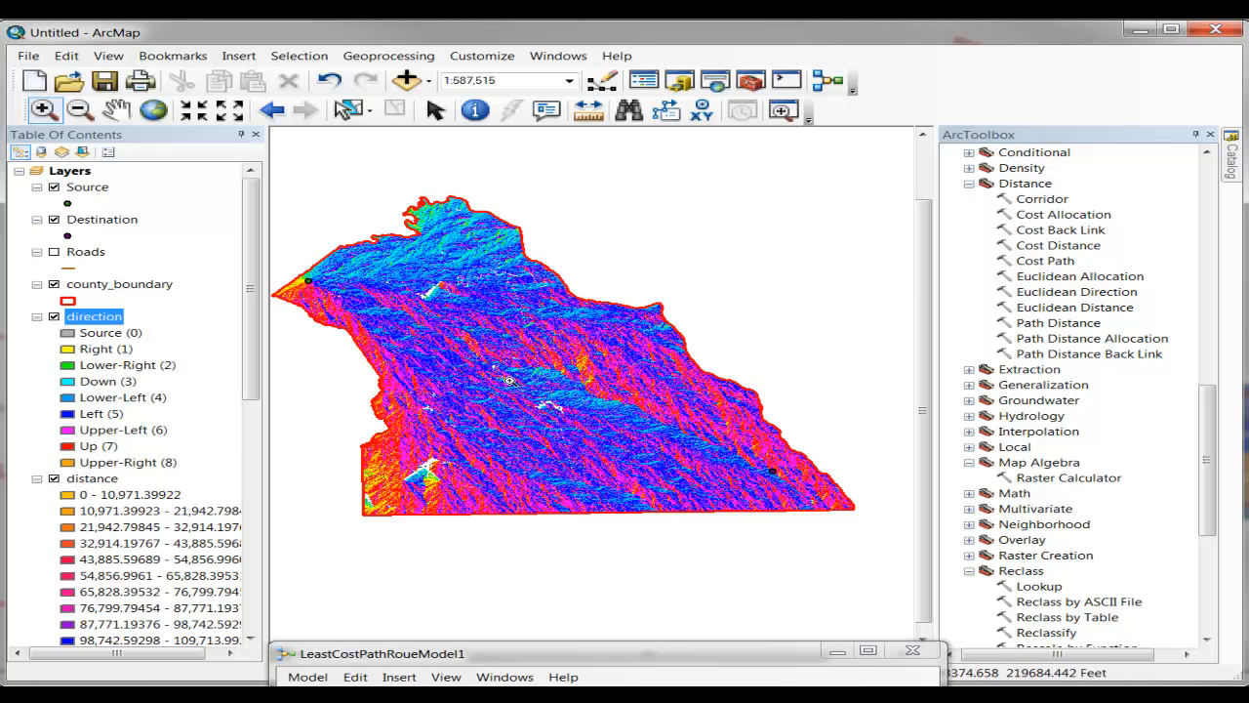
Add the Cost Path tool to the model and connect the Destination layer to it as the input destination data.
{"action": "left_click_drag", "start_coordinate": [566, 659], "coordinate": [518, 149]}
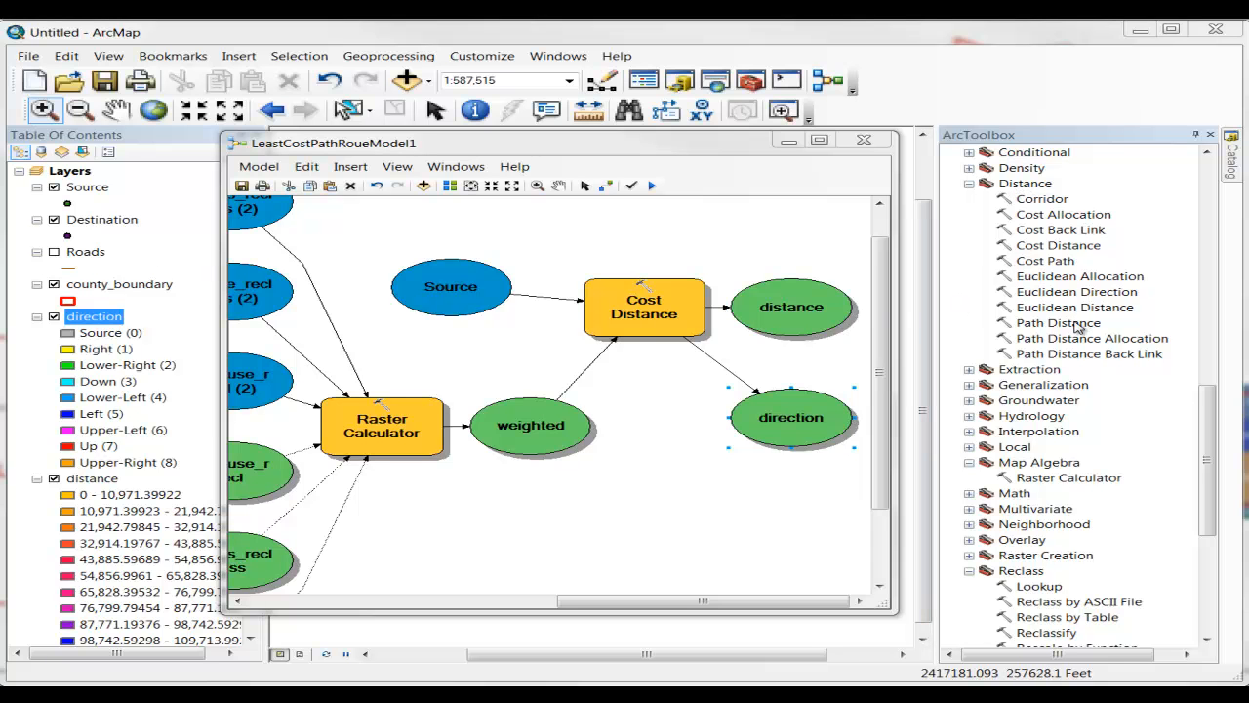
{"action": "left_click", "coordinate": [1059, 263]}
{"action": "left_click_drag", "start_coordinate": [1059, 266], "coordinate": [673, 513]}
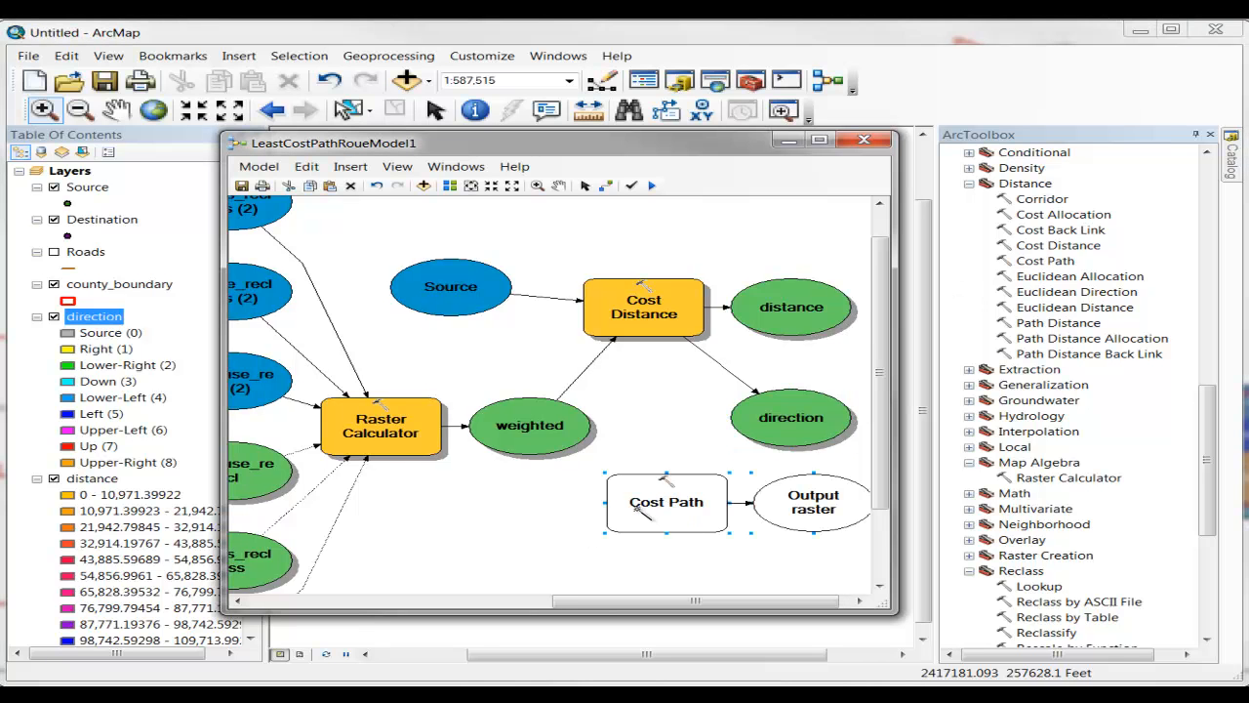
{"action": "left_click_drag", "start_coordinate": [662, 607], "coordinate": [672, 607]}
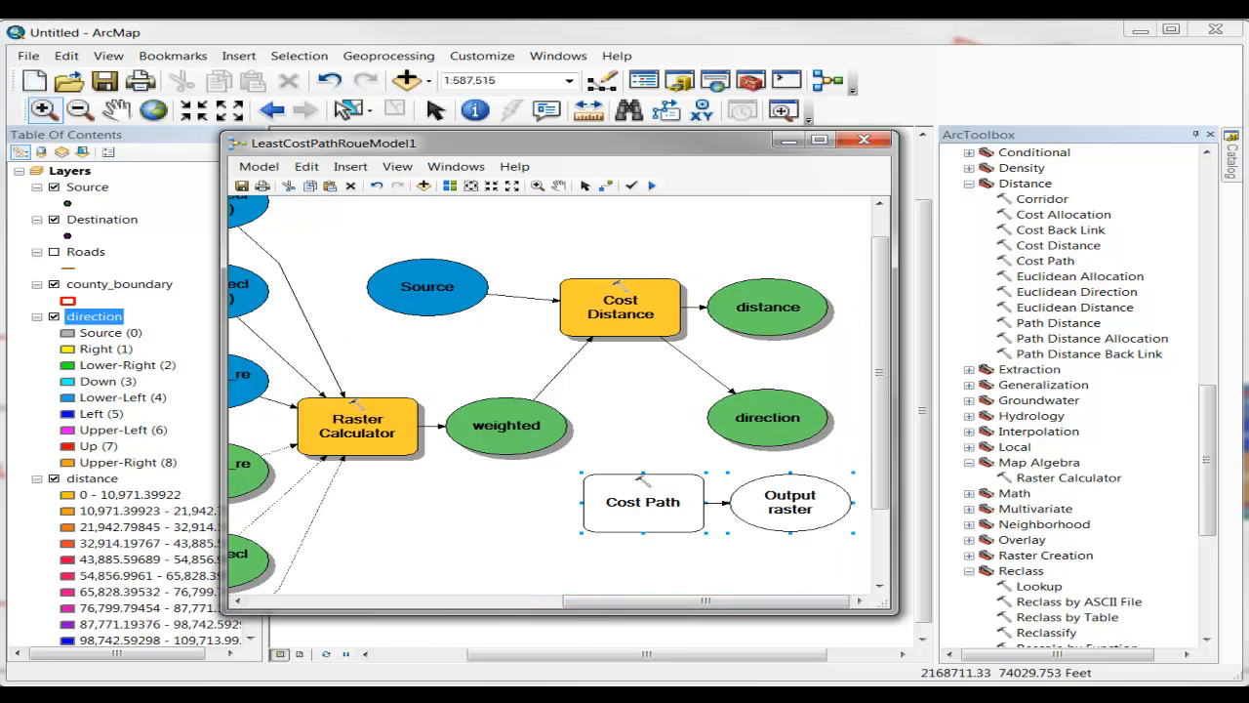
{"action": "left_click_drag", "start_coordinate": [86, 223], "coordinate": [454, 527]}
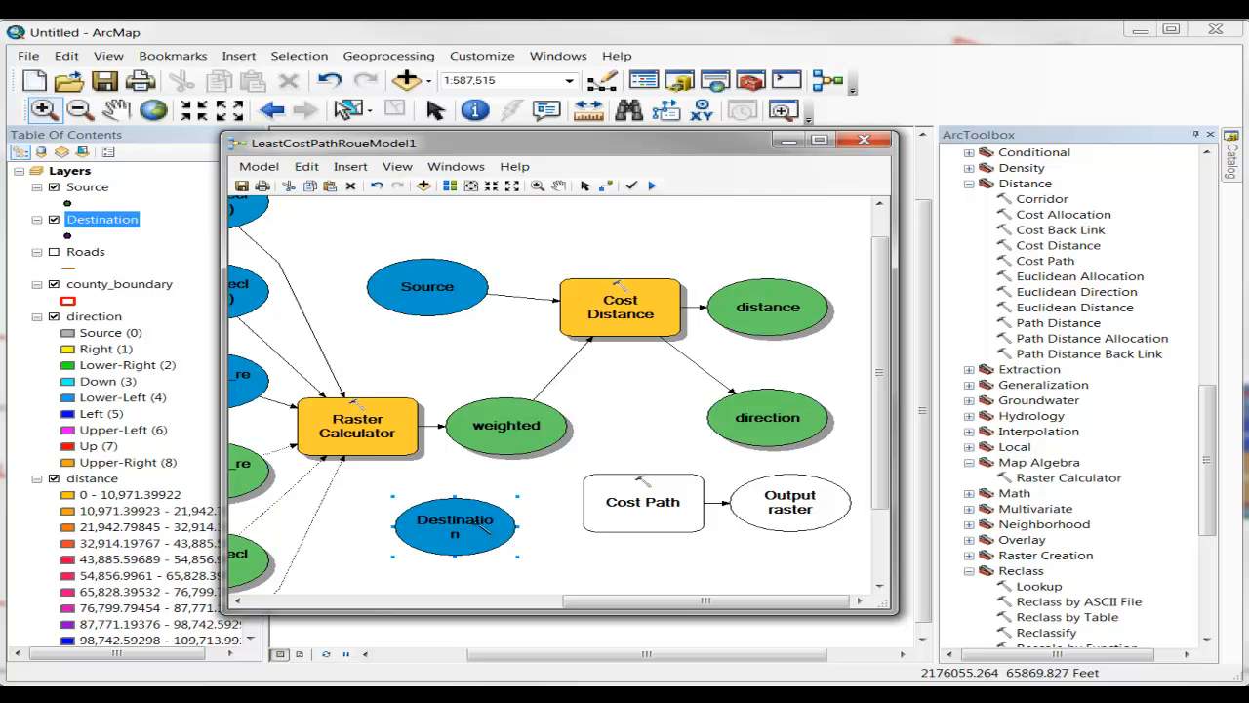
{"action": "left_click_drag", "start_coordinate": [481, 524], "coordinate": [616, 504]}
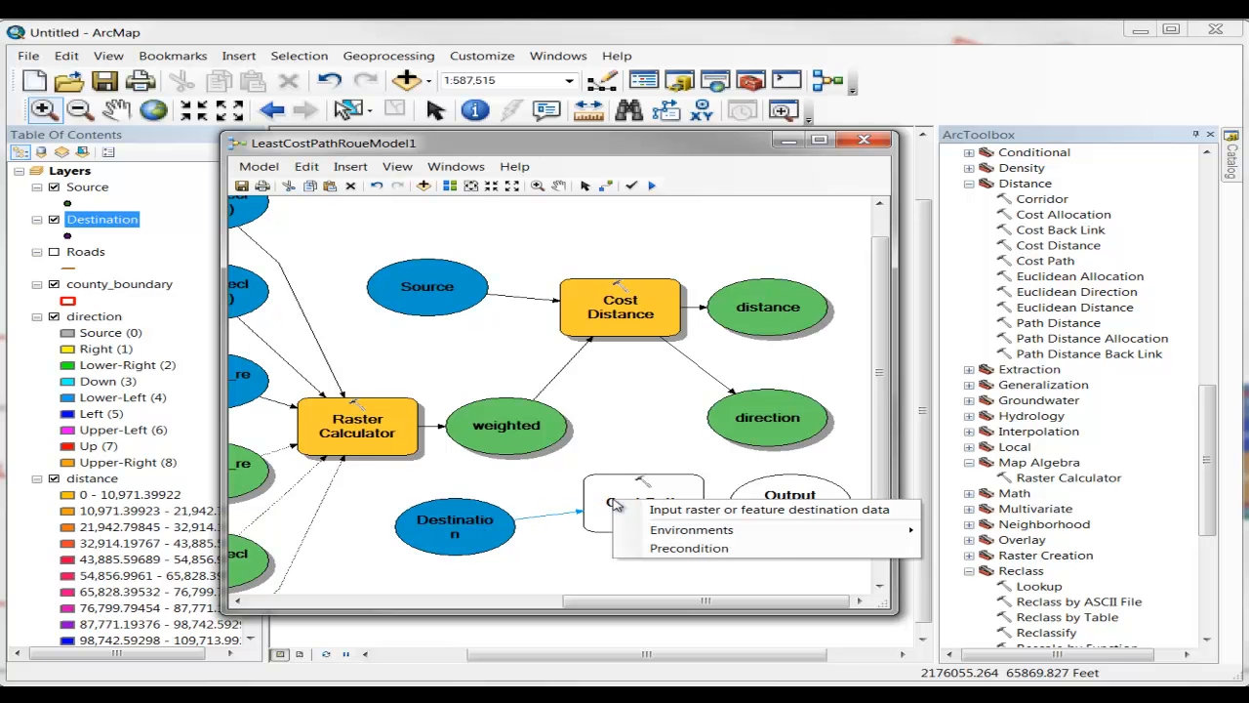
{"action": "left_click", "coordinate": [699, 509]}
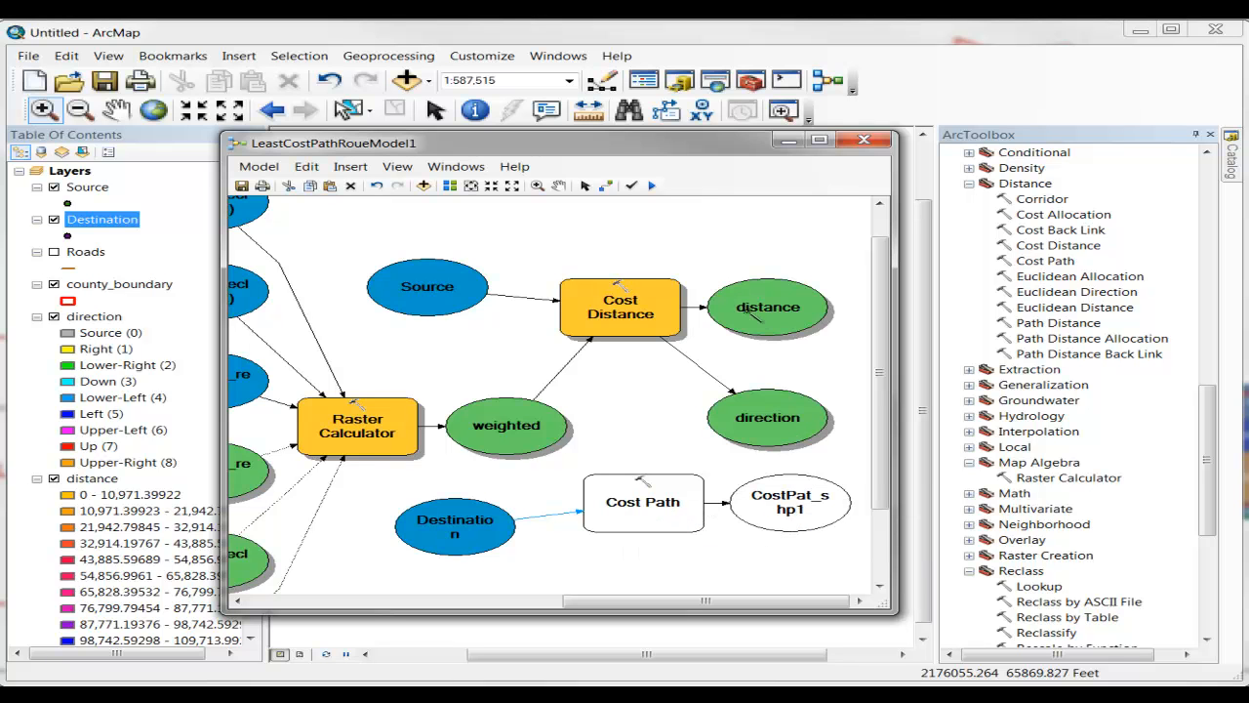
Connect distance to Cost Path as the input cost distance raster and direction as the input cost backlink raster.
{"action": "left_click_drag", "start_coordinate": [726, 364], "coordinate": [624, 488]}
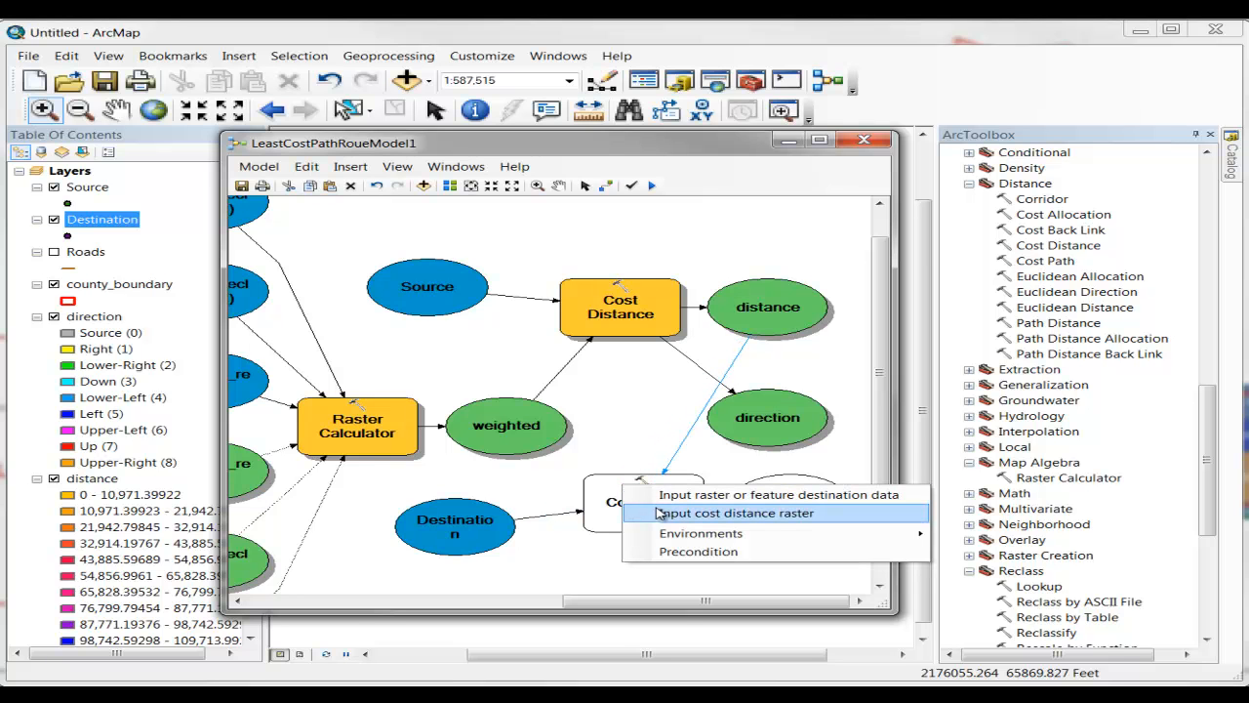
{"action": "left_click", "coordinate": [660, 513]}
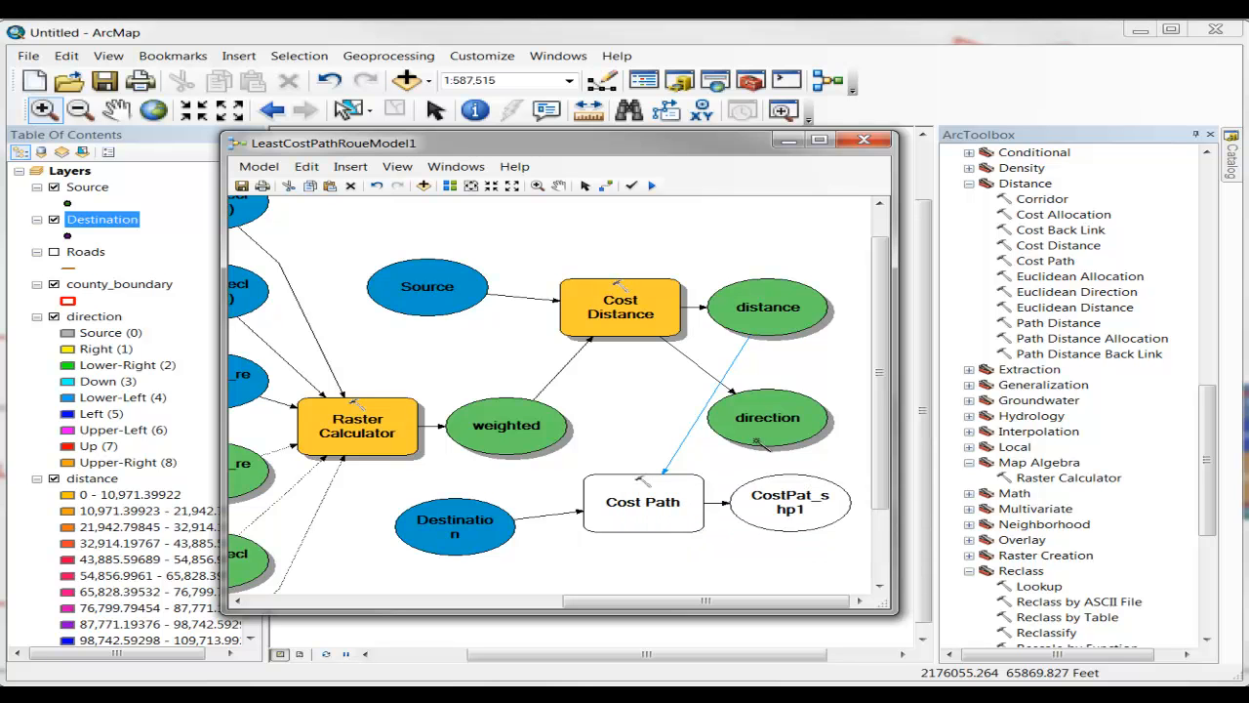
{"action": "left_click_drag", "start_coordinate": [759, 436], "coordinate": [677, 498]}
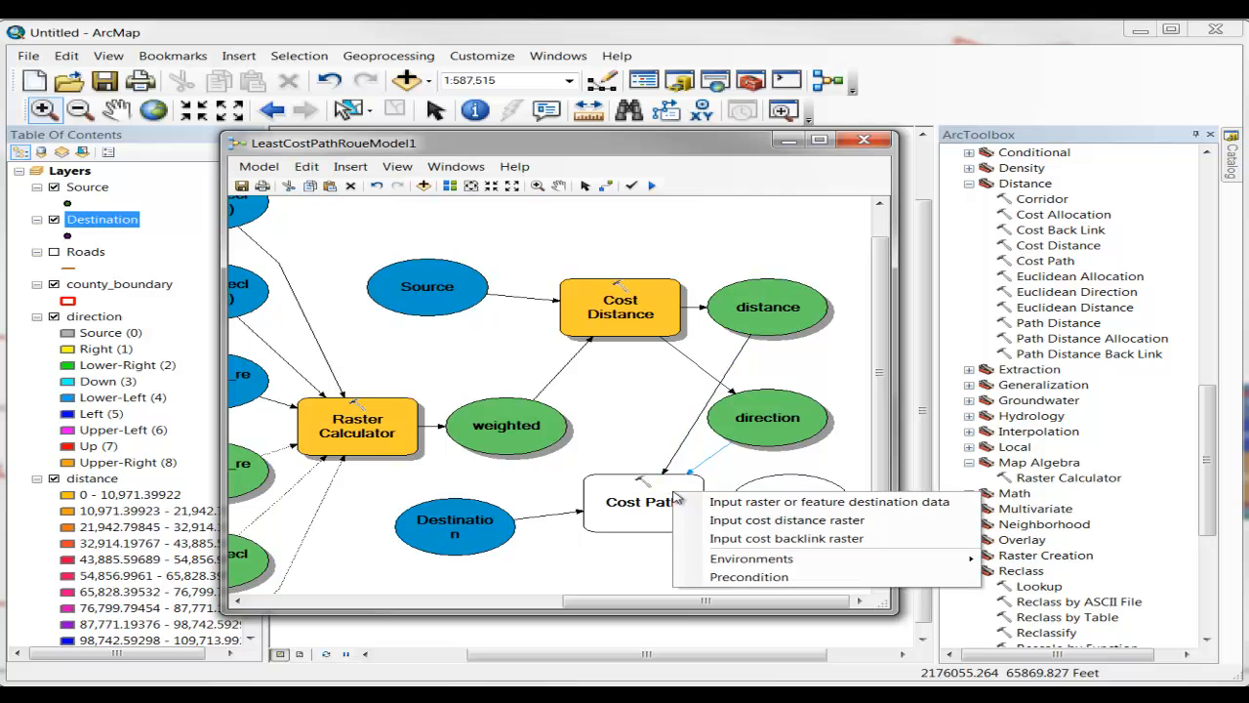
{"action": "left_click", "coordinate": [738, 542]}
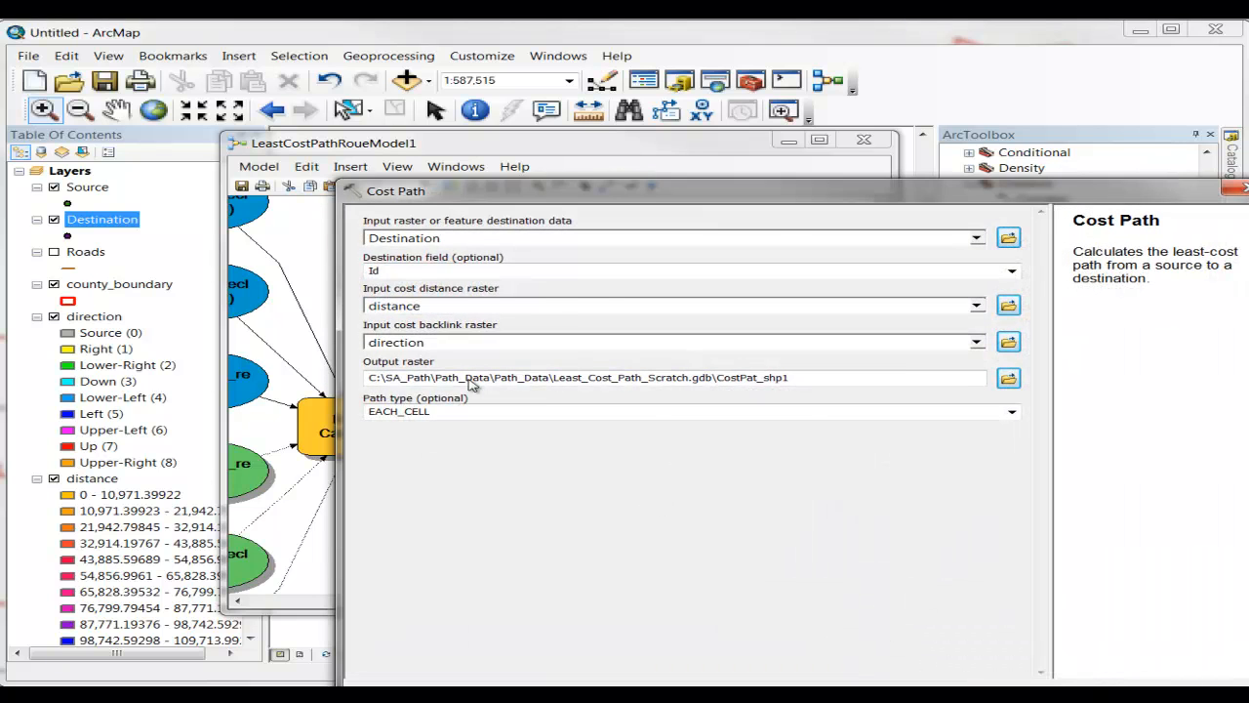
Name the Cost Path output raster Migration_path in Least_Cost_Path_Scratch.gdb and accept the tool settings.
{"action": "left_click_drag", "start_coordinate": [717, 377], "coordinate": [818, 390]}
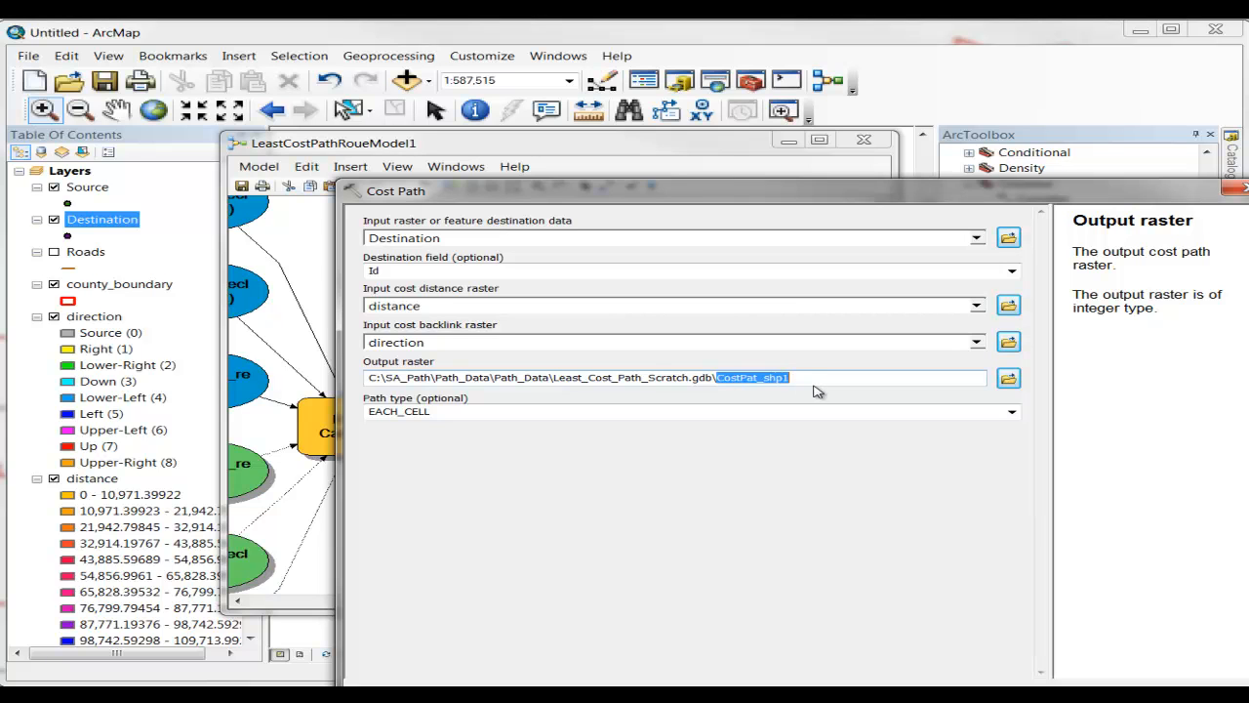
{"action": "type", "text": "Migr"}
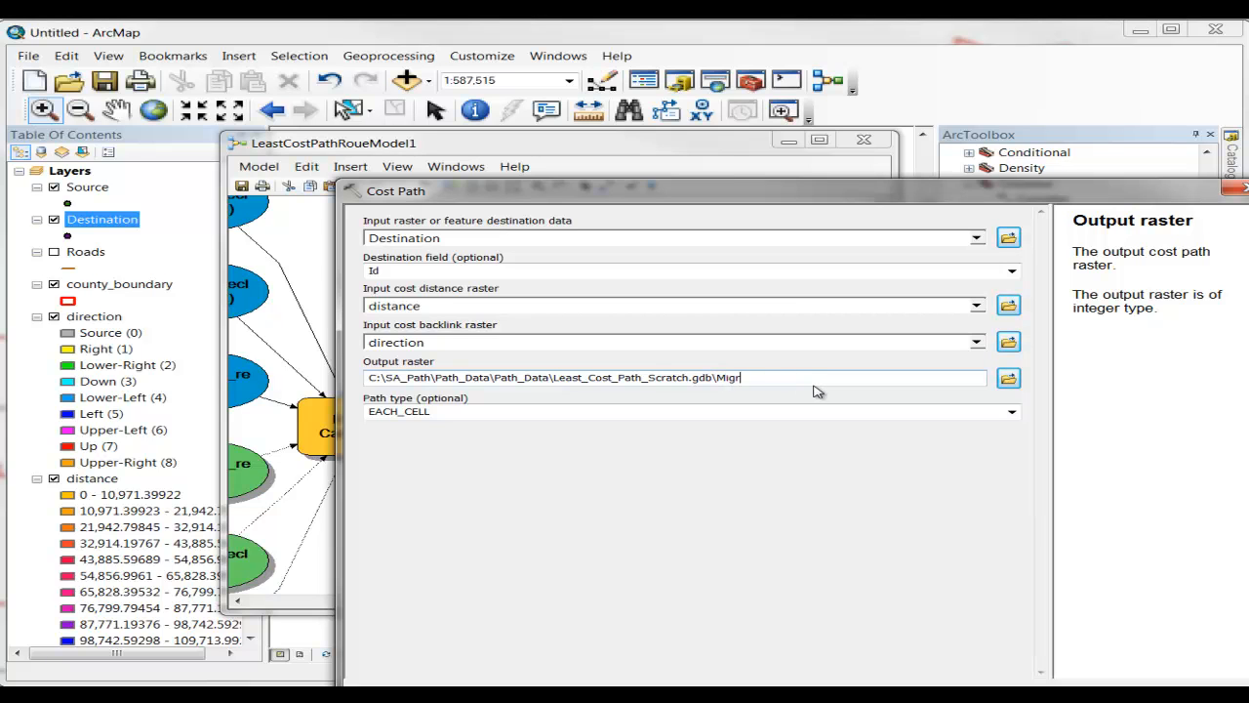
{"action": "type", "text": "ation_"}
{"action": "key", "text": "Return"}
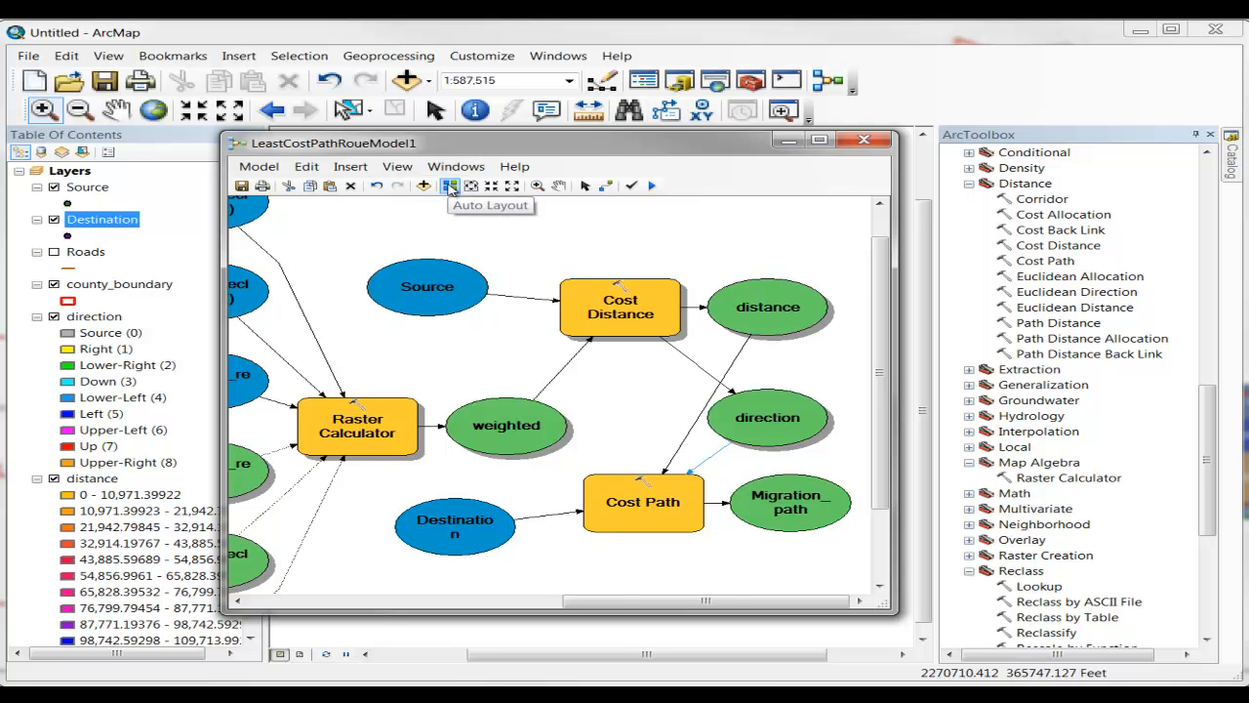
Apply the automatic layout to rearrange the model diagram with the Cost Path elements.
{"action": "left_click", "coordinate": [450, 188]}
{"action": "left_click_drag", "start_coordinate": [577, 603], "coordinate": [675, 607]}
{"action": "left_click_drag", "start_coordinate": [892, 301], "coordinate": [899, 402]}
{"action": "left_click_drag", "start_coordinate": [671, 603], "coordinate": [776, 605]}
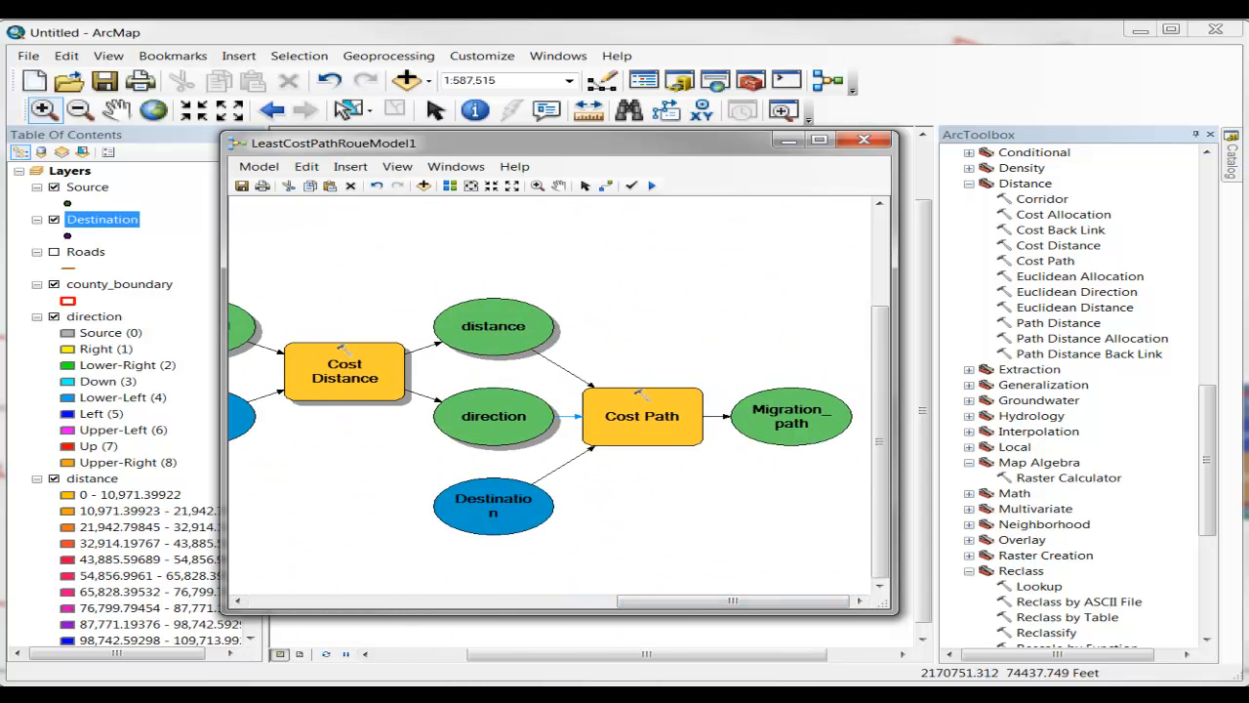
Run the model with the Cost Path tool and add the Migration_path output to the map display.
{"action": "left_click", "coordinate": [655, 186]}
{"action": "left_click_drag", "start_coordinate": [434, 171], "coordinate": [551, 214]}
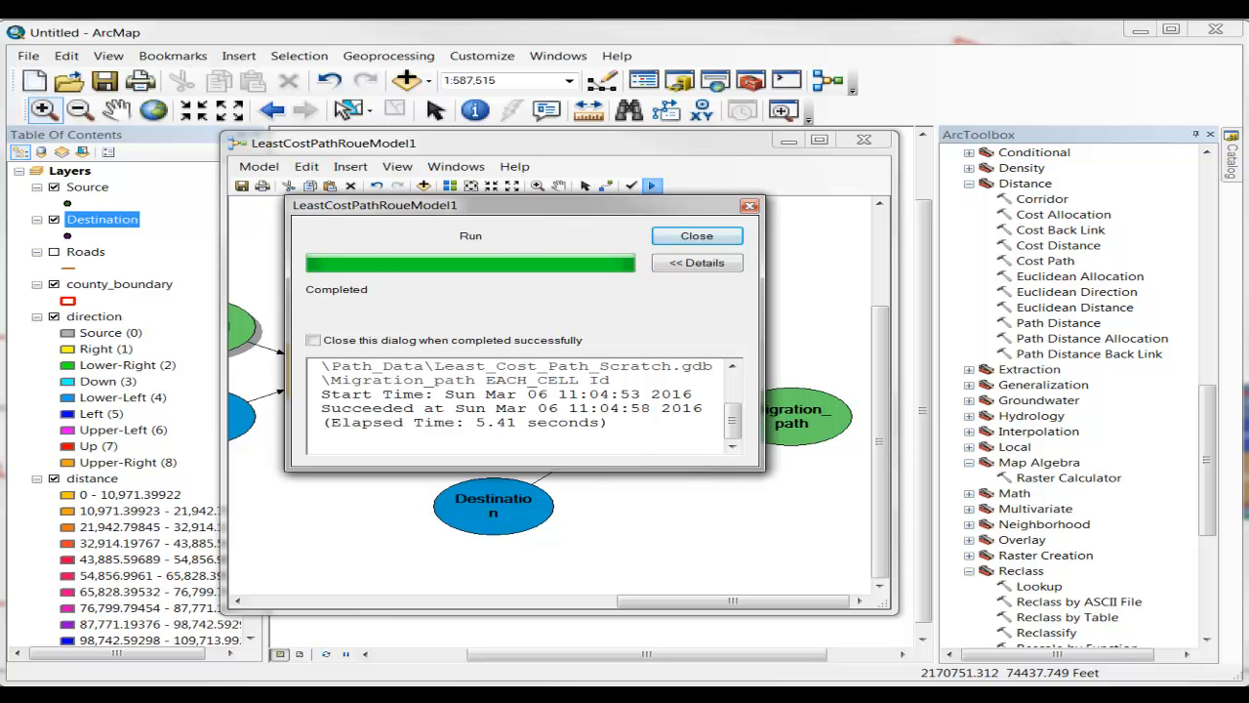
{"action": "left_click", "coordinate": [695, 238]}
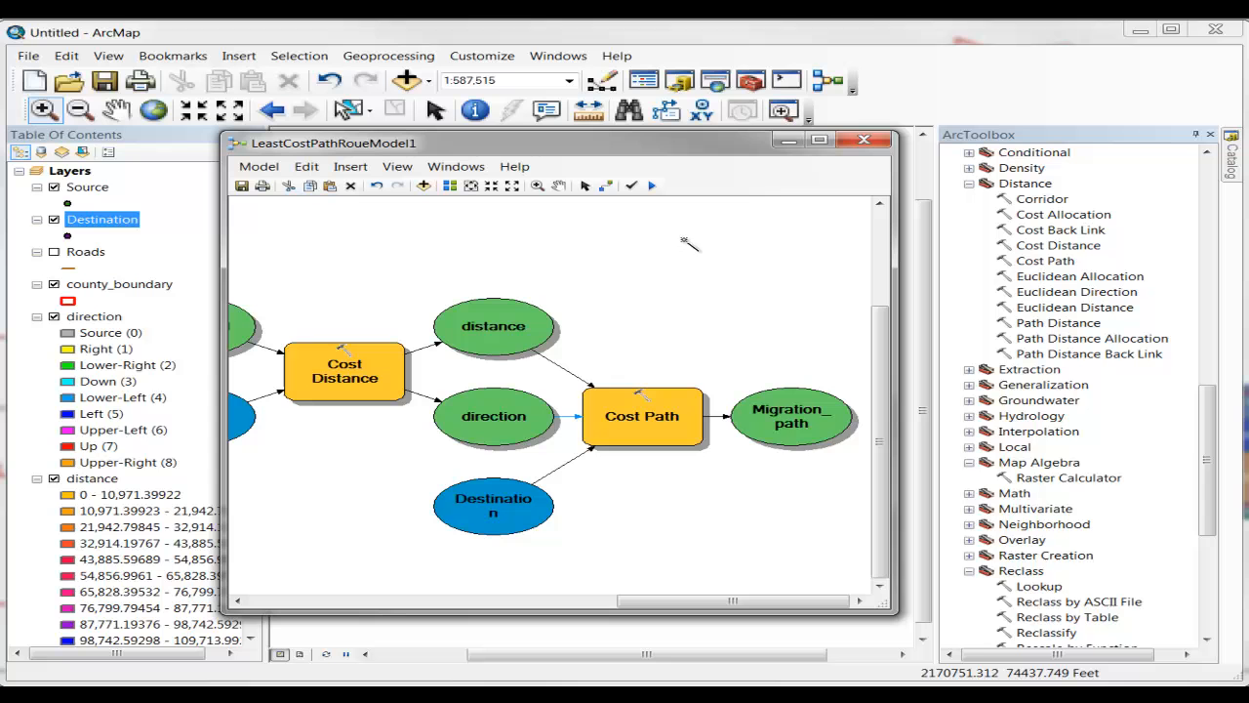
{"action": "right_click", "coordinate": [790, 422]}
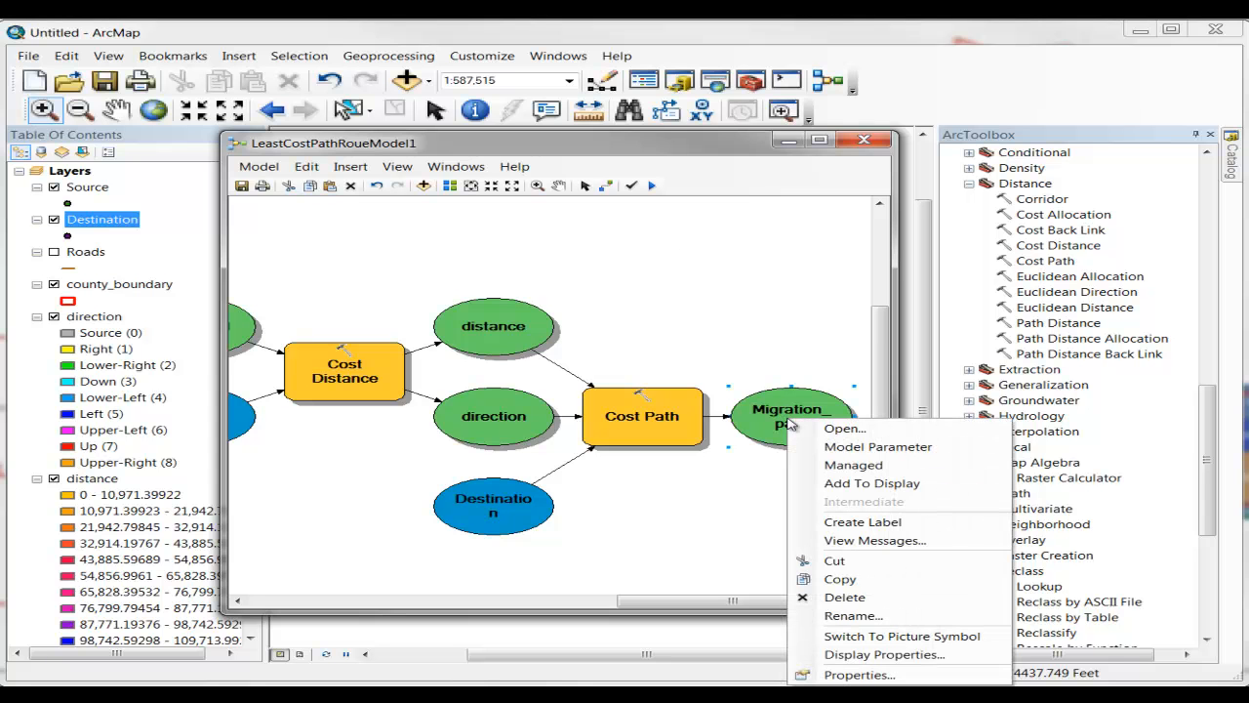
{"action": "left_click", "coordinate": [844, 485]}
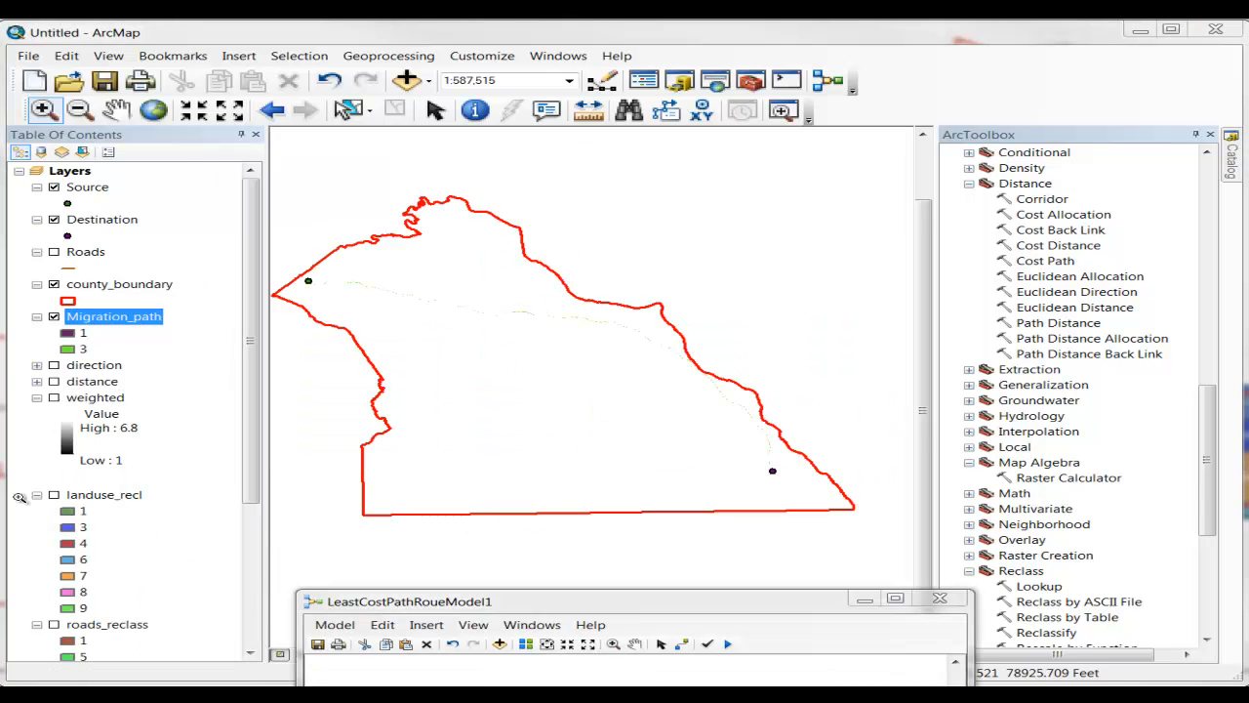
Turn on the landuse.img layer beneath the migration path and expand its legend of land-use classes.
{"action": "left_click_drag", "start_coordinate": [311, 241], "coordinate": [519, 352]}
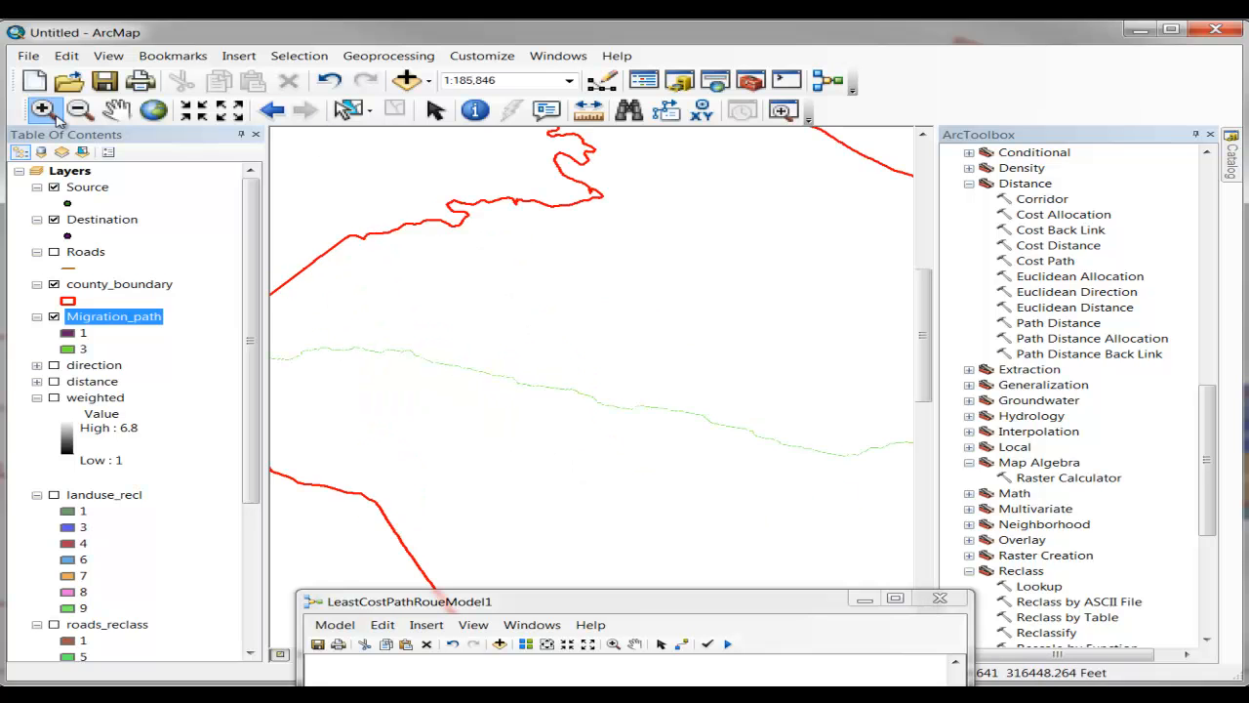
{"action": "left_click", "coordinate": [115, 109]}
{"action": "left_click_drag", "start_coordinate": [499, 331], "coordinate": [491, 296]}
{"action": "left_click_drag", "start_coordinate": [596, 470], "coordinate": [513, 303]}
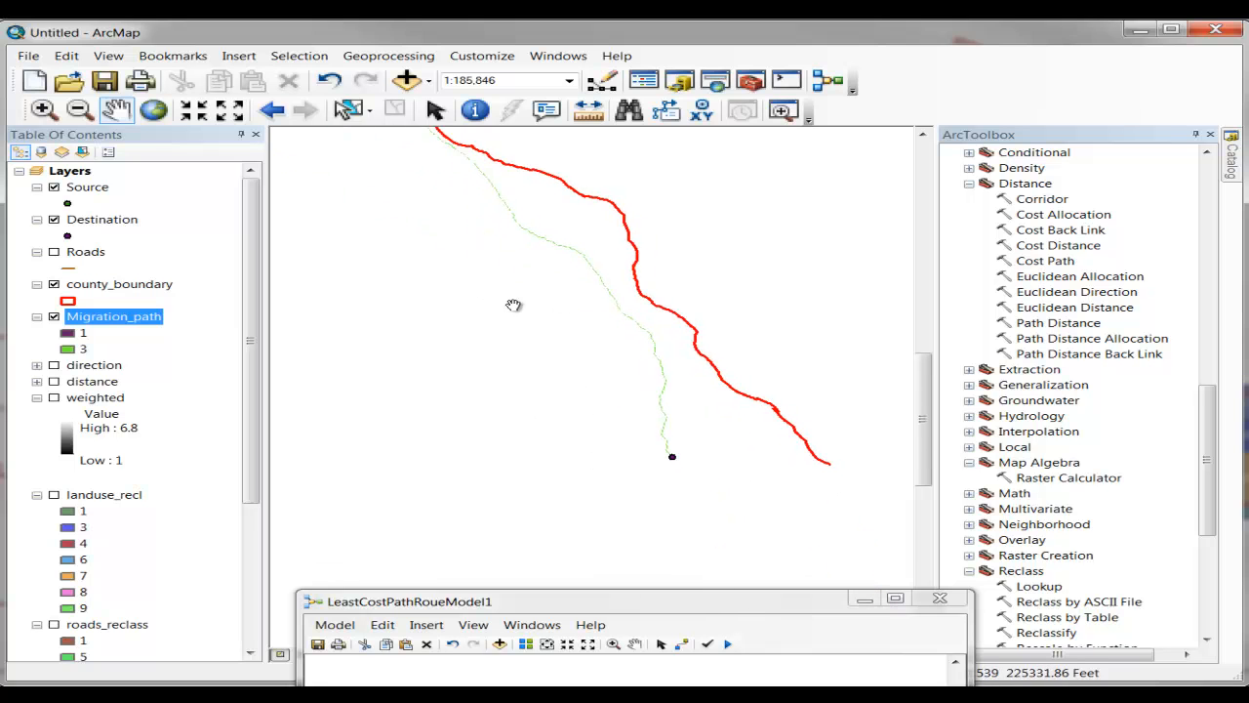
{"action": "left_click_drag", "start_coordinate": [446, 354], "coordinate": [548, 448]}
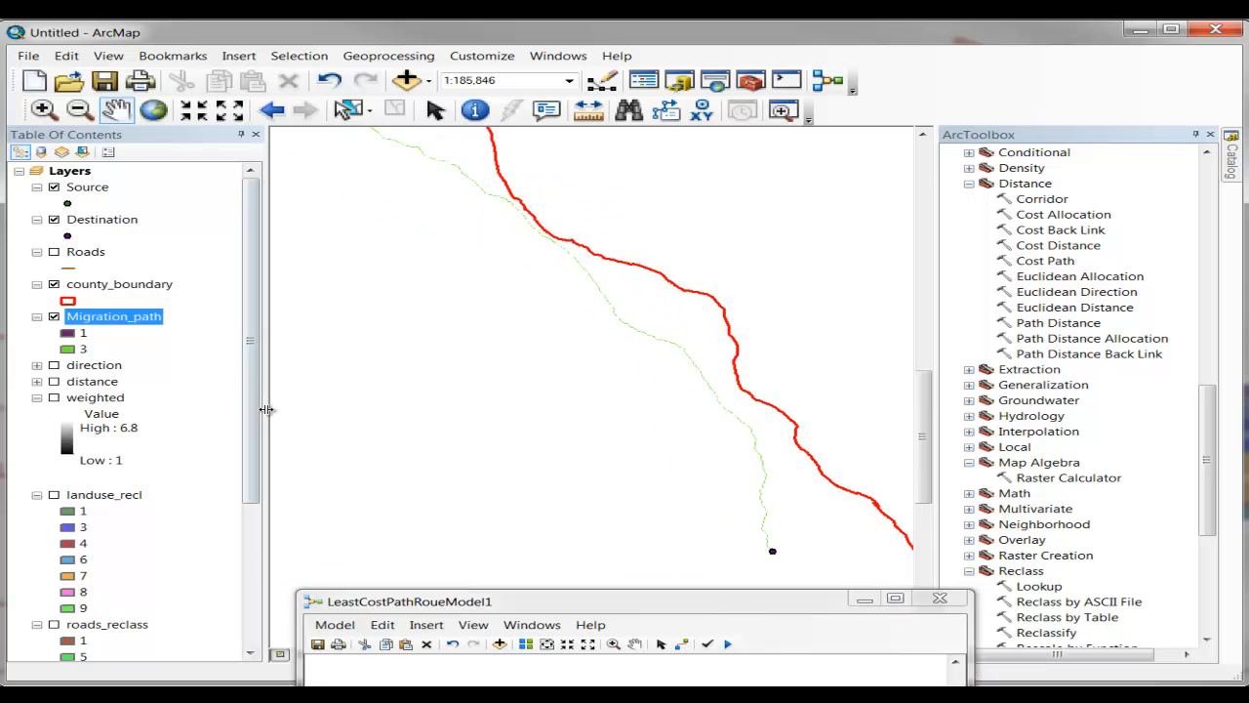
{"action": "left_click_drag", "start_coordinate": [250, 413], "coordinate": [246, 566]}
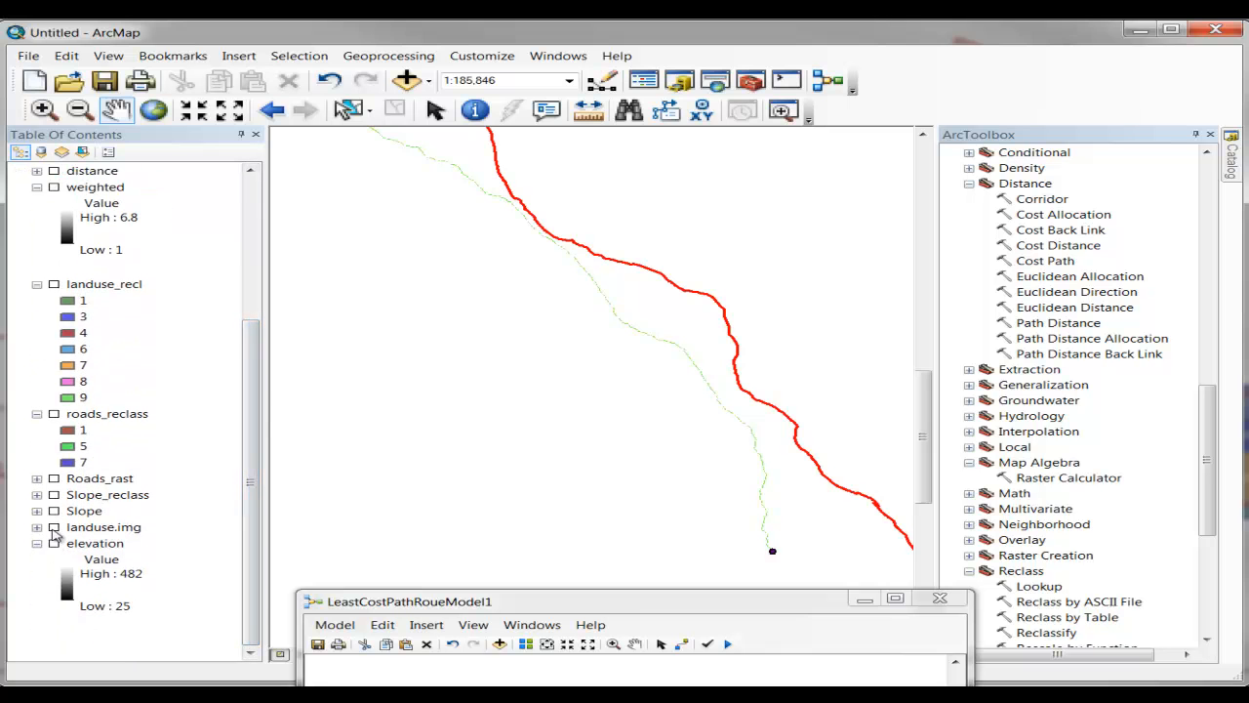
{"action": "left_click", "coordinate": [54, 527]}
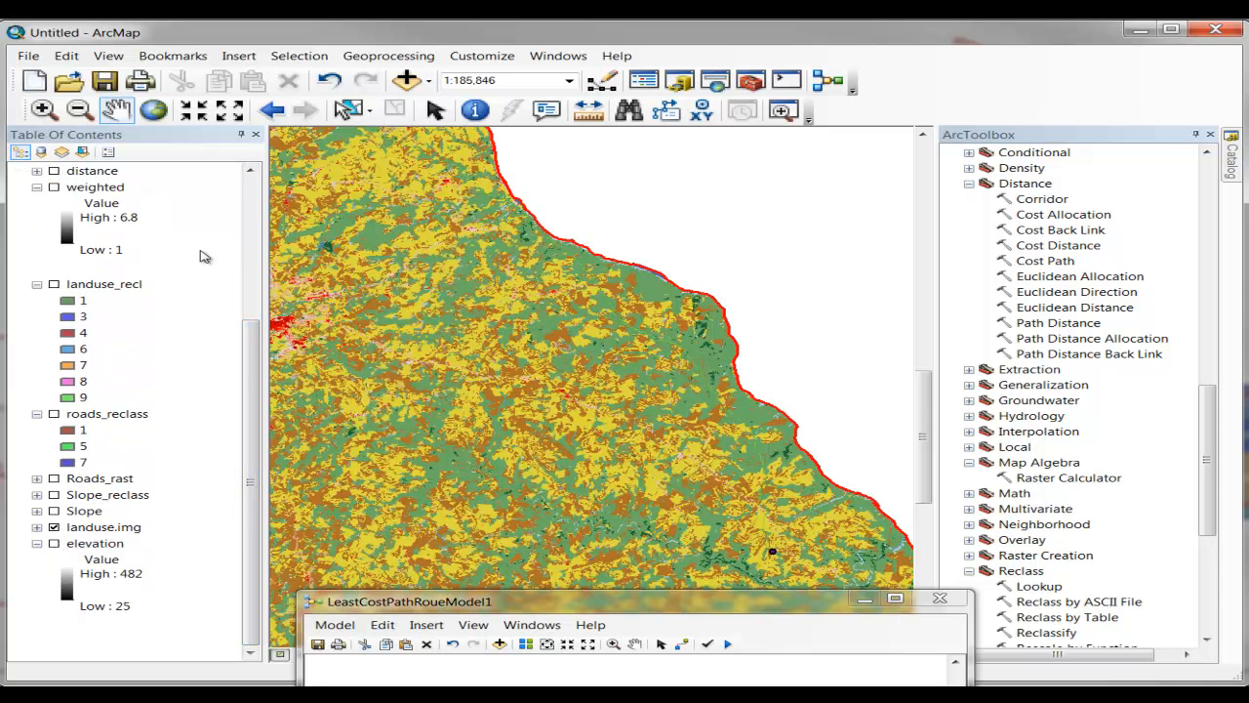
{"action": "left_click", "coordinate": [43, 109]}
{"action": "left_click_drag", "start_coordinate": [549, 254], "coordinate": [865, 499]}
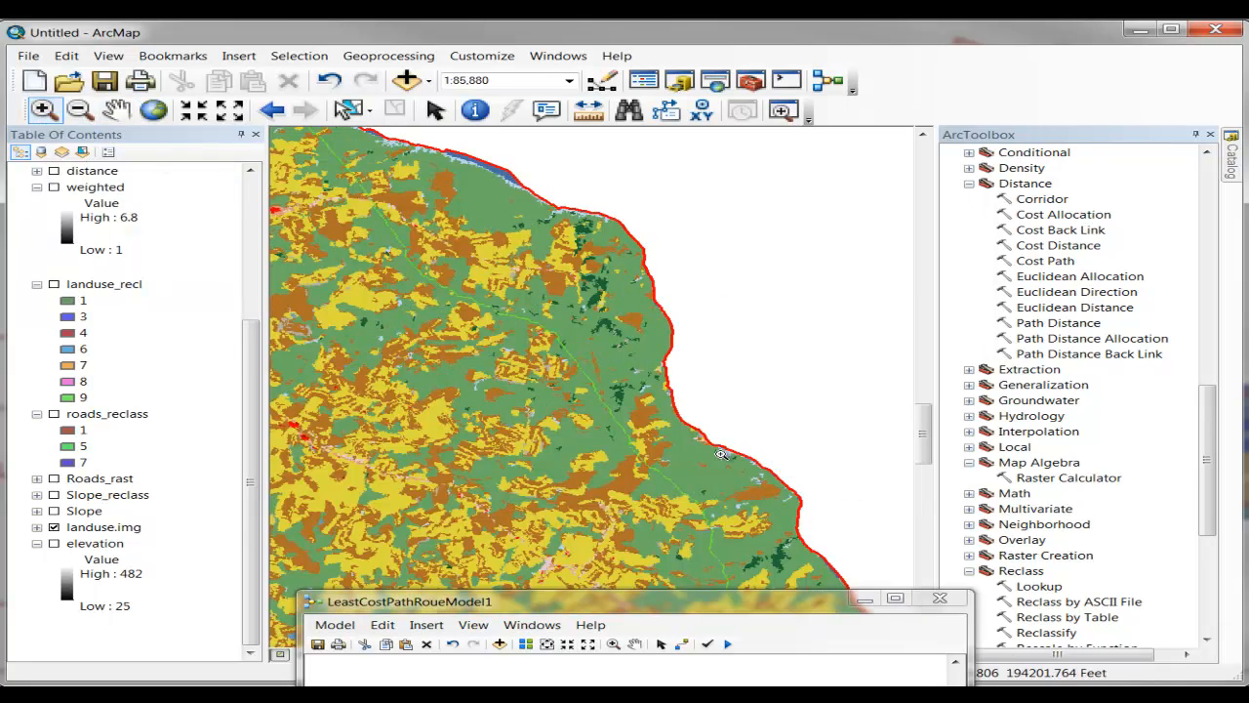
{"action": "left_click_drag", "start_coordinate": [406, 271], "coordinate": [691, 476]}
{"action": "left_click", "coordinate": [37, 527]}
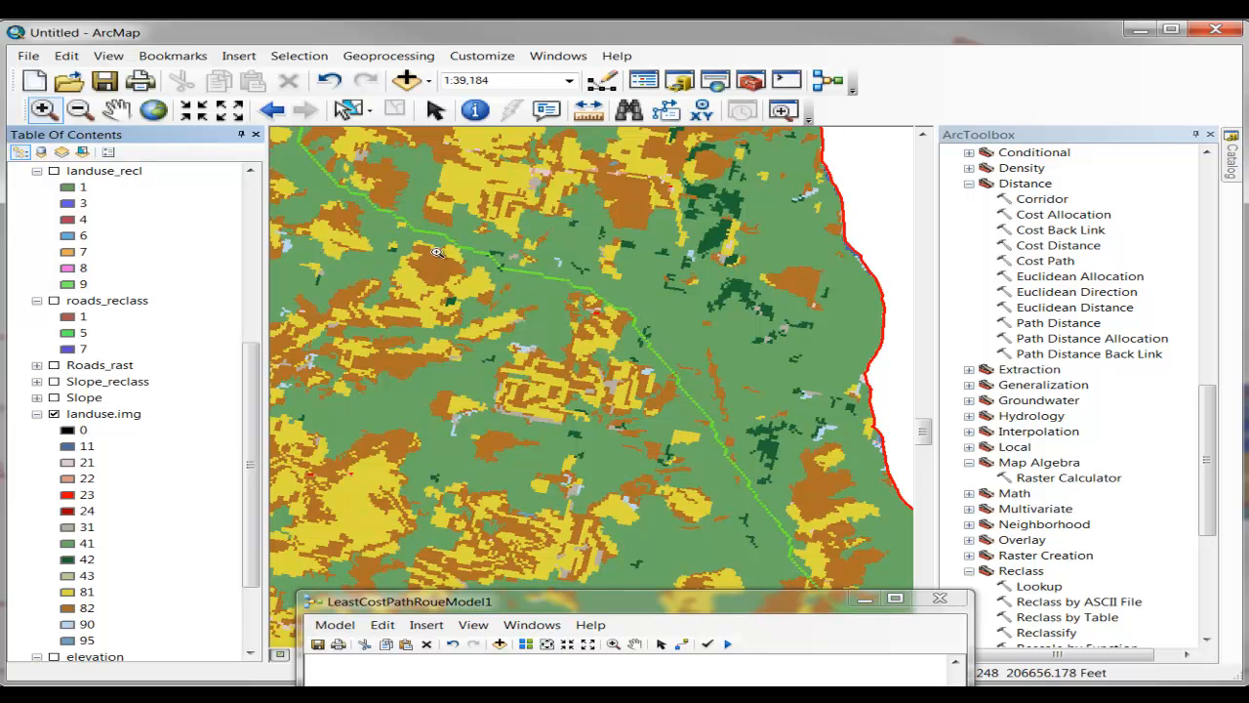
Follow the migration path from near the destination back toward the source to examine which land-use classes it crosses.
{"action": "left_click", "coordinate": [115, 109]}
{"action": "left_click_drag", "start_coordinate": [418, 234], "coordinate": [675, 393]}
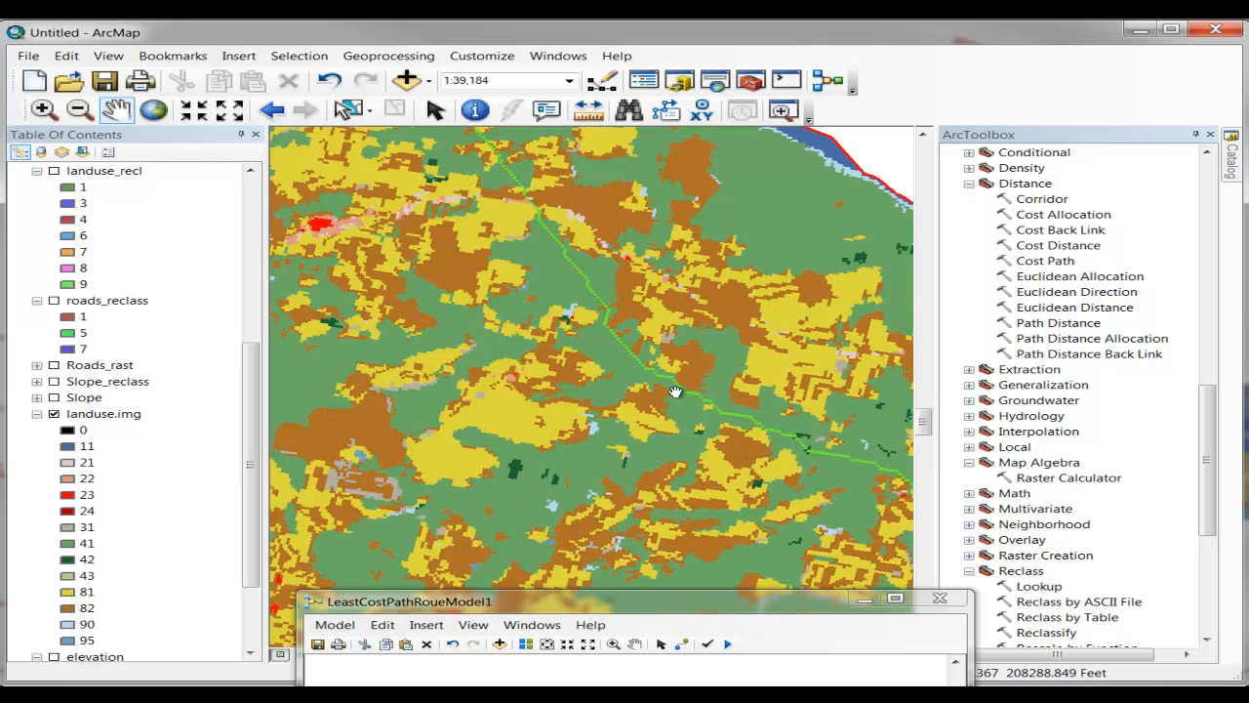
{"action": "left_click_drag", "start_coordinate": [525, 269], "coordinate": [715, 432]}
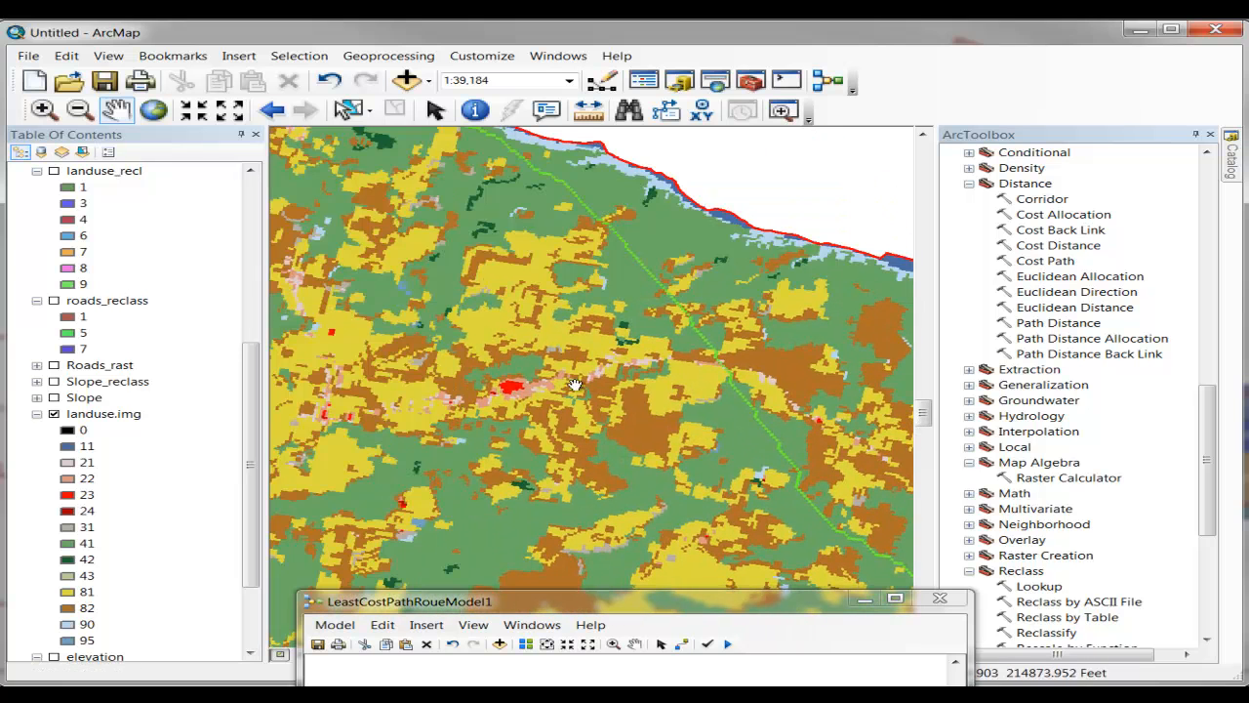
{"action": "left_click_drag", "start_coordinate": [527, 240], "coordinate": [762, 439]}
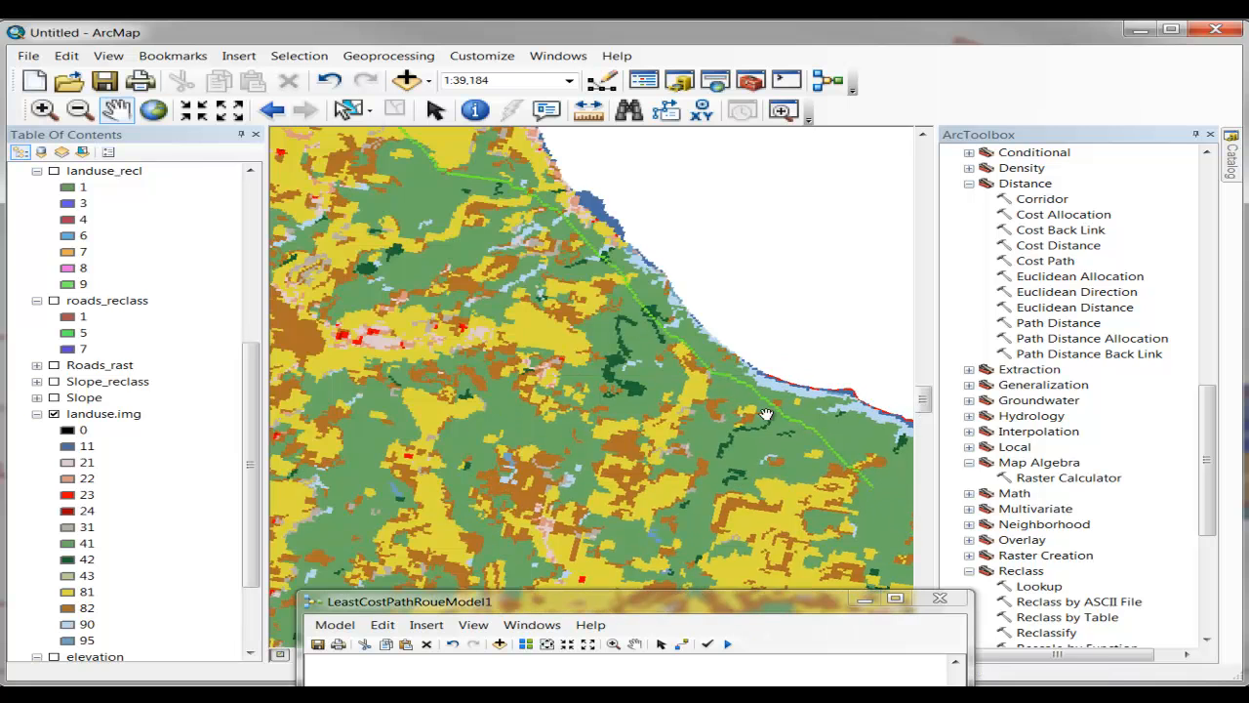
{"action": "left_click_drag", "start_coordinate": [465, 268], "coordinate": [670, 497]}
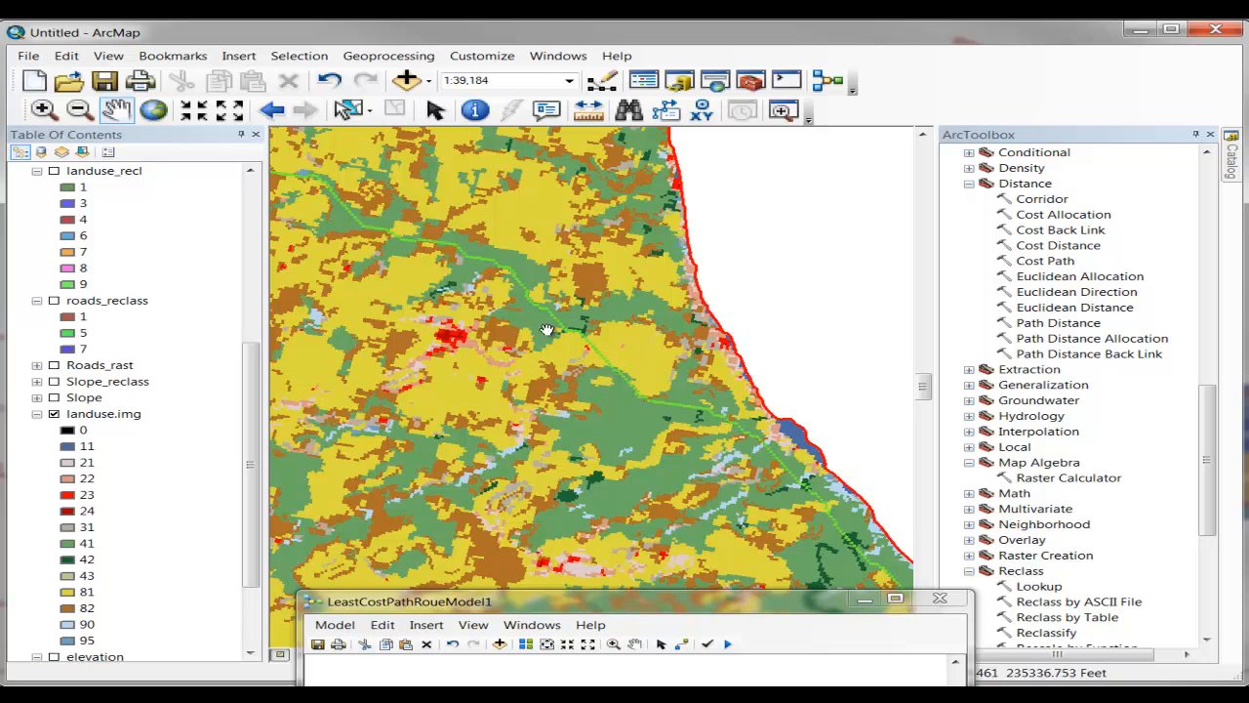
{"action": "left_click_drag", "start_coordinate": [545, 332], "coordinate": [706, 449]}
{"action": "left_click_drag", "start_coordinate": [418, 362], "coordinate": [647, 496]}
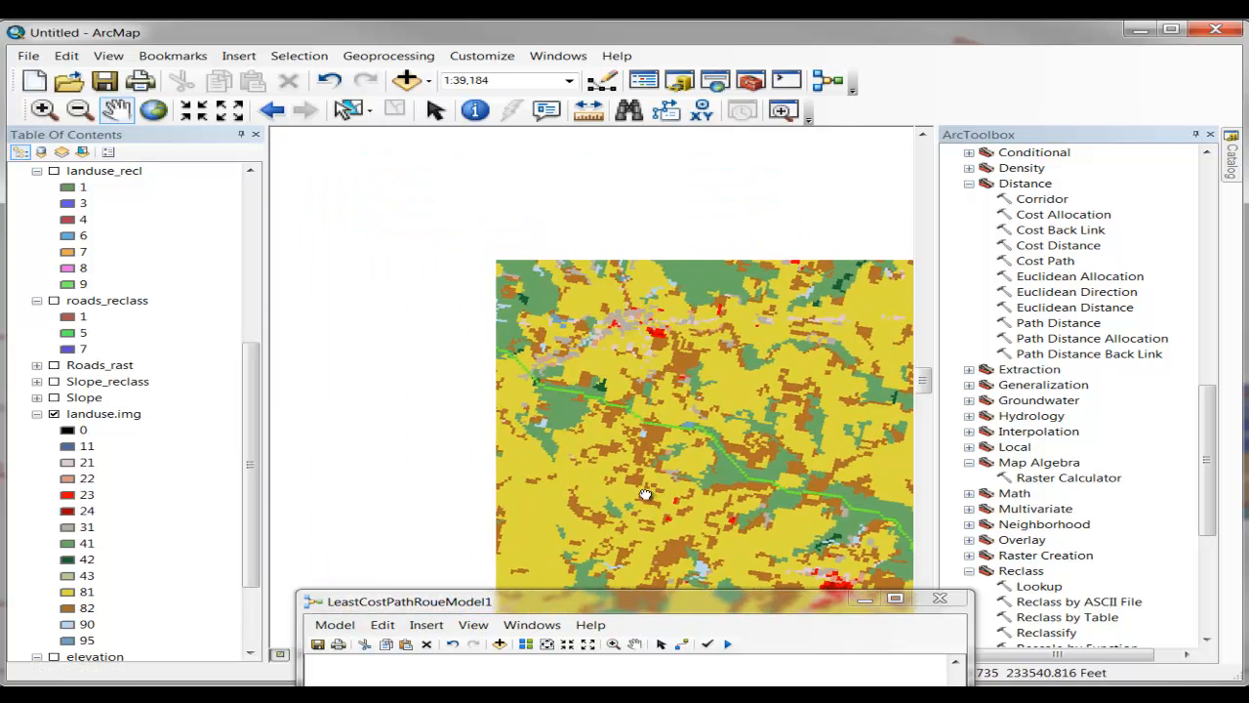
{"action": "left_click_drag", "start_coordinate": [475, 373], "coordinate": [736, 500]}
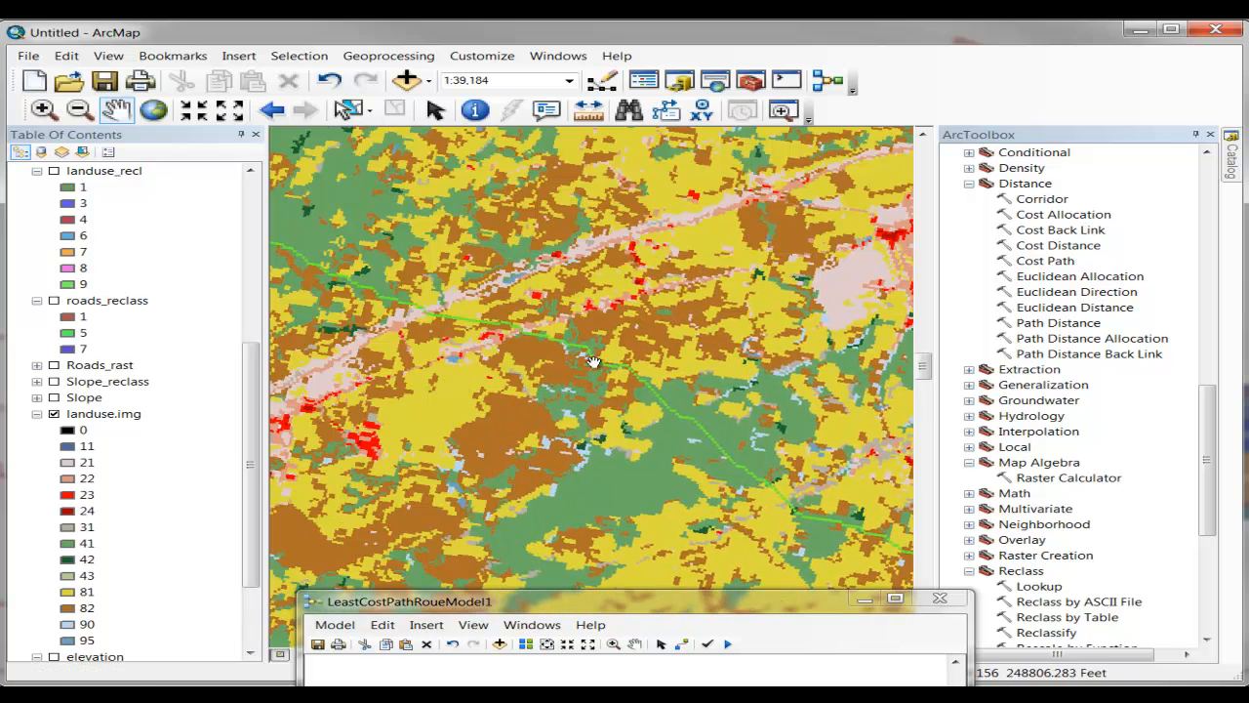
{"action": "left_click_drag", "start_coordinate": [442, 326], "coordinate": [634, 369]}
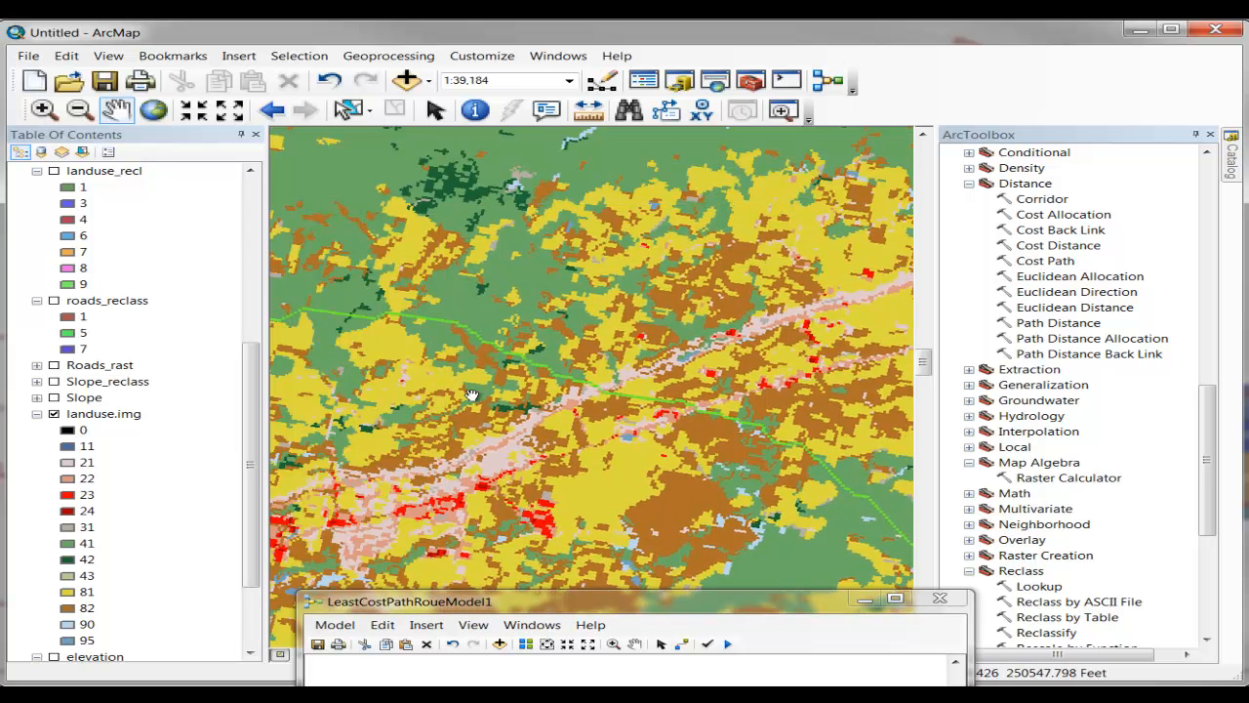
Trace the rest of the migration path westward to its end point and examine the land-use classes and developed corridors it crosses.
{"action": "left_click_drag", "start_coordinate": [473, 397], "coordinate": [815, 465]}
{"action": "left_click_drag", "start_coordinate": [488, 399], "coordinate": [833, 498]}
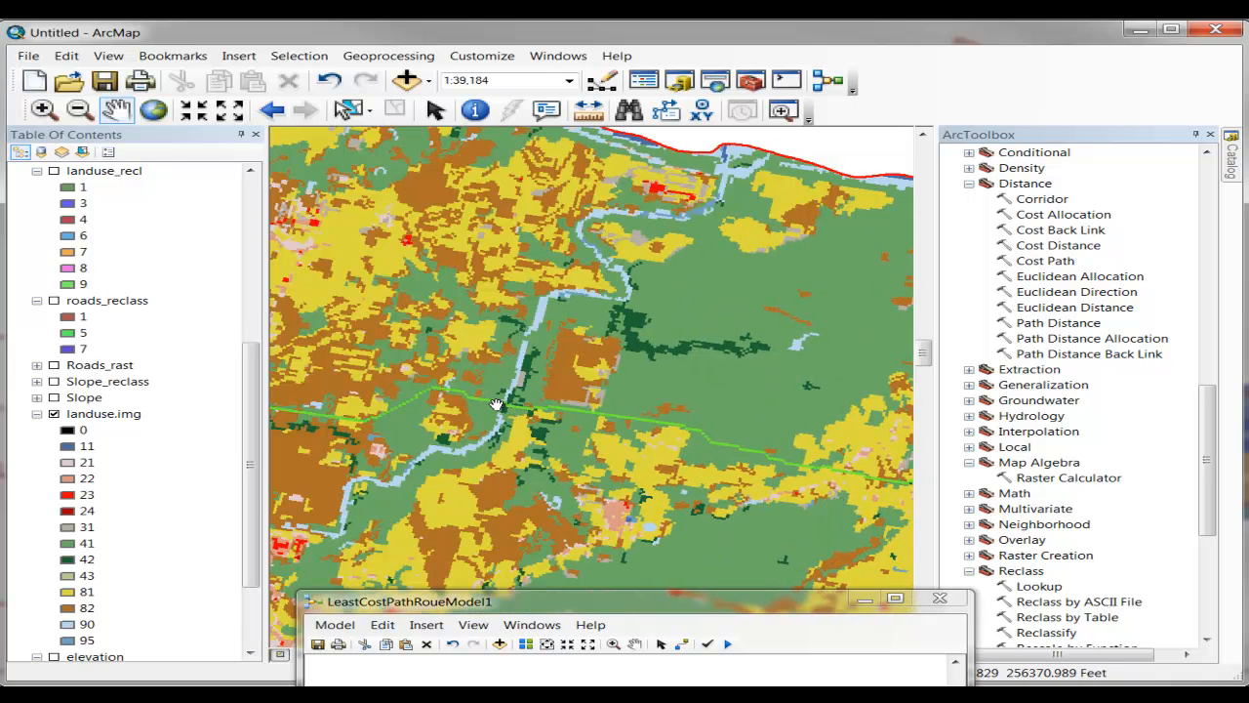
{"action": "left_click_drag", "start_coordinate": [437, 447], "coordinate": [548, 462]}
{"action": "left_click_drag", "start_coordinate": [443, 469], "coordinate": [720, 507]}
{"action": "left_click_drag", "start_coordinate": [443, 490], "coordinate": [709, 488]}
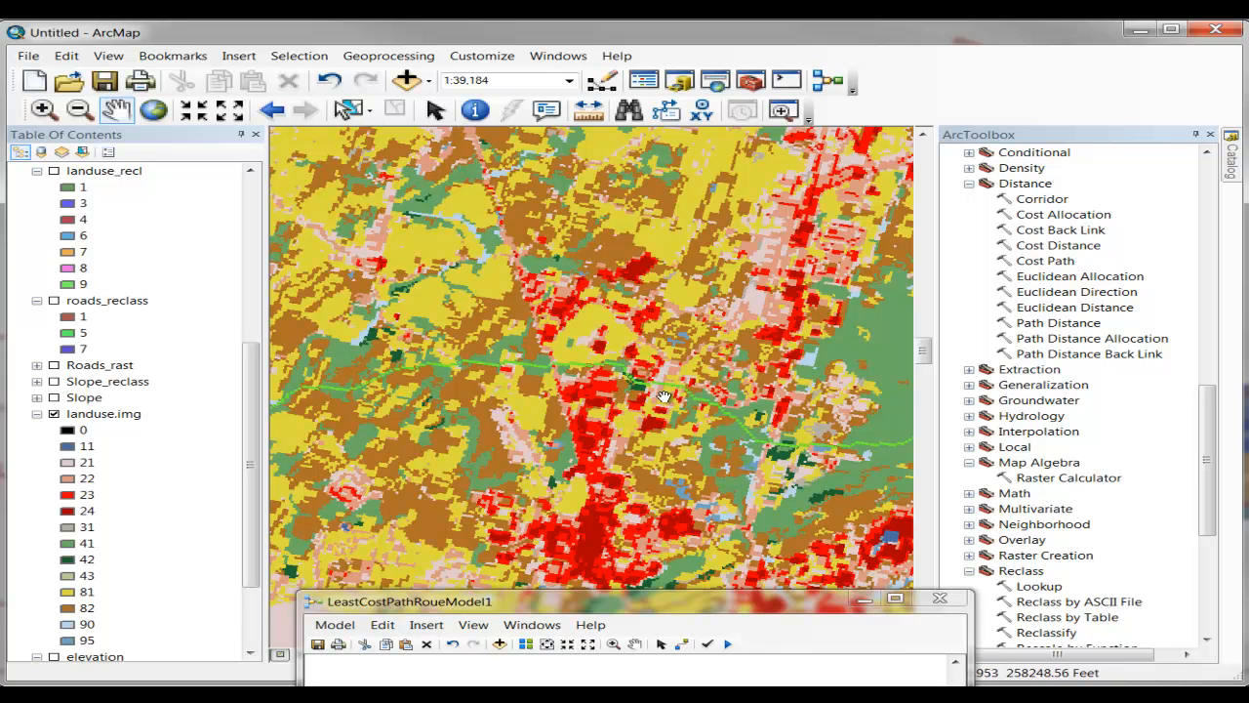
{"action": "left_click_drag", "start_coordinate": [434, 446], "coordinate": [716, 445]}
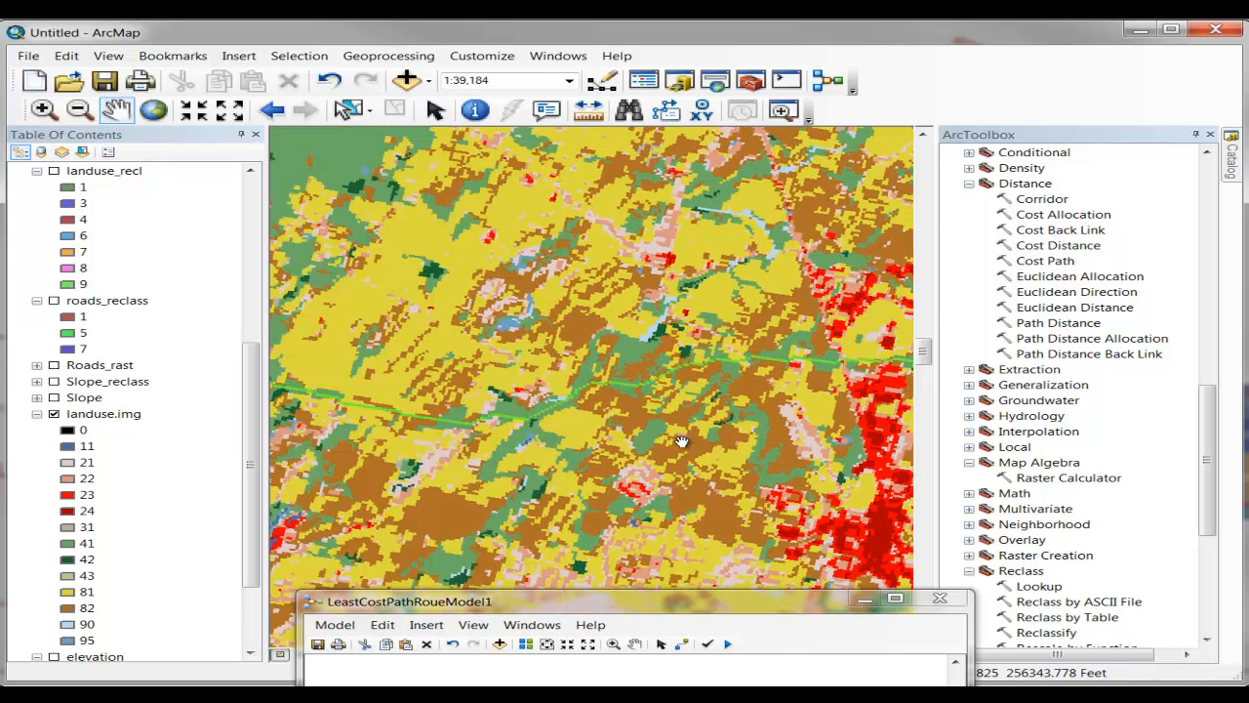
{"action": "left_click_drag", "start_coordinate": [446, 459], "coordinate": [718, 478]}
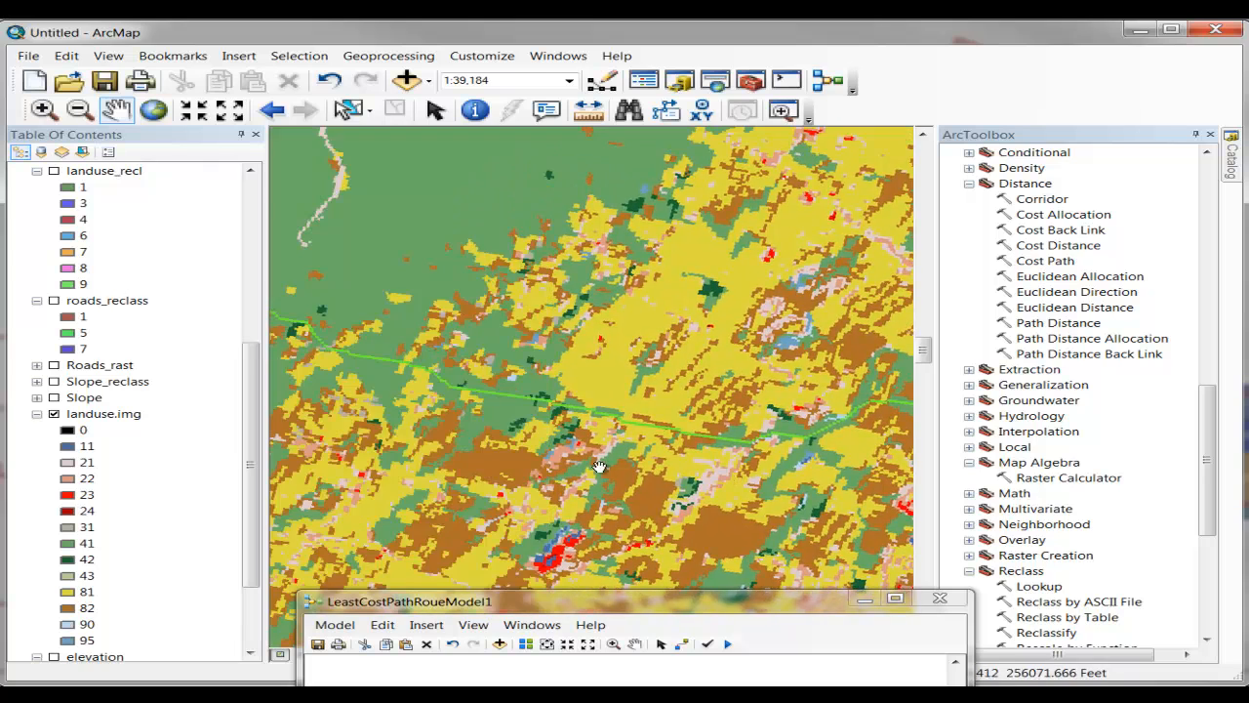
{"action": "left_click_drag", "start_coordinate": [438, 456], "coordinate": [668, 484]}
{"action": "left_click_drag", "start_coordinate": [455, 407], "coordinate": [728, 405]}
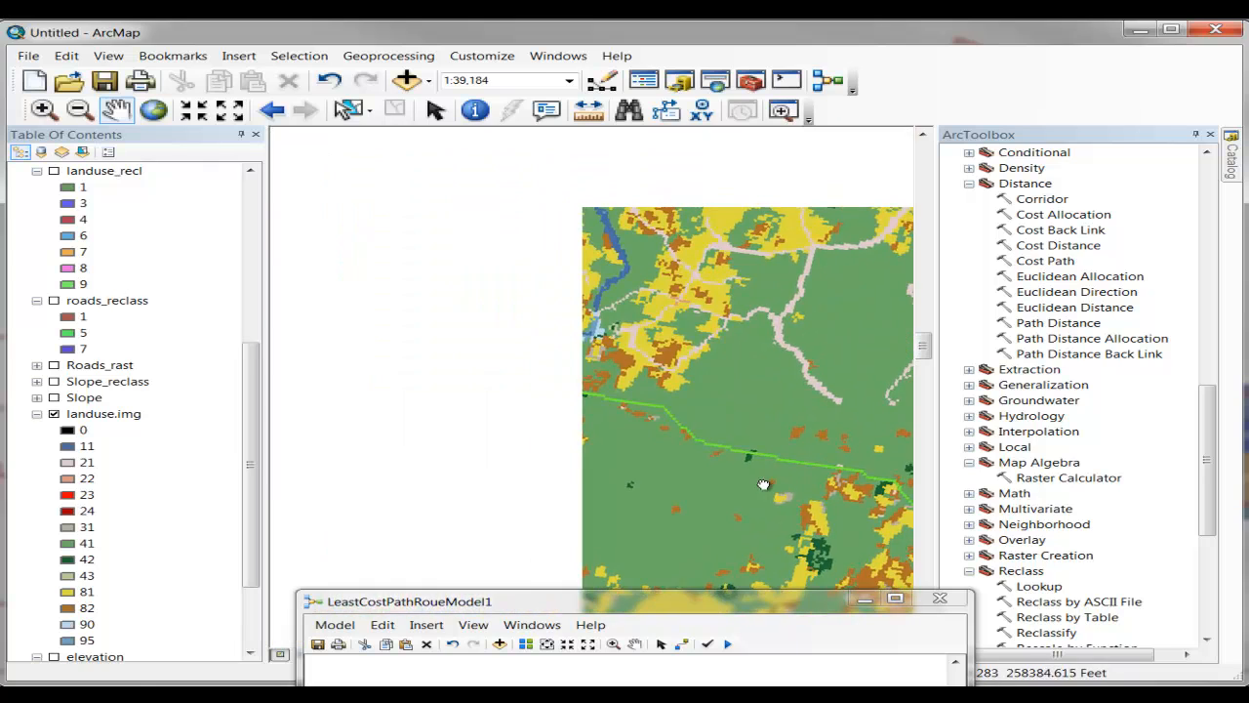
{"action": "left_click_drag", "start_coordinate": [523, 420], "coordinate": [737, 469]}
{"action": "left_click_drag", "start_coordinate": [438, 441], "coordinate": [729, 403]}
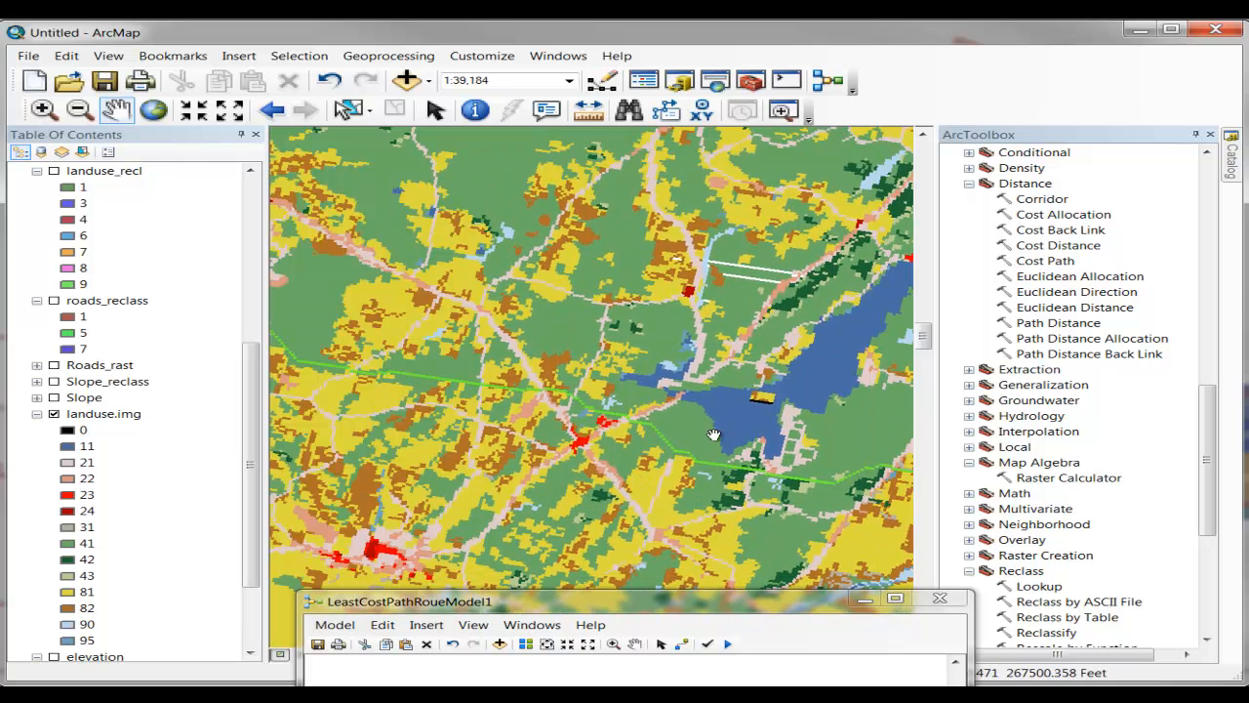
{"action": "left_click_drag", "start_coordinate": [514, 457], "coordinate": [836, 528]}
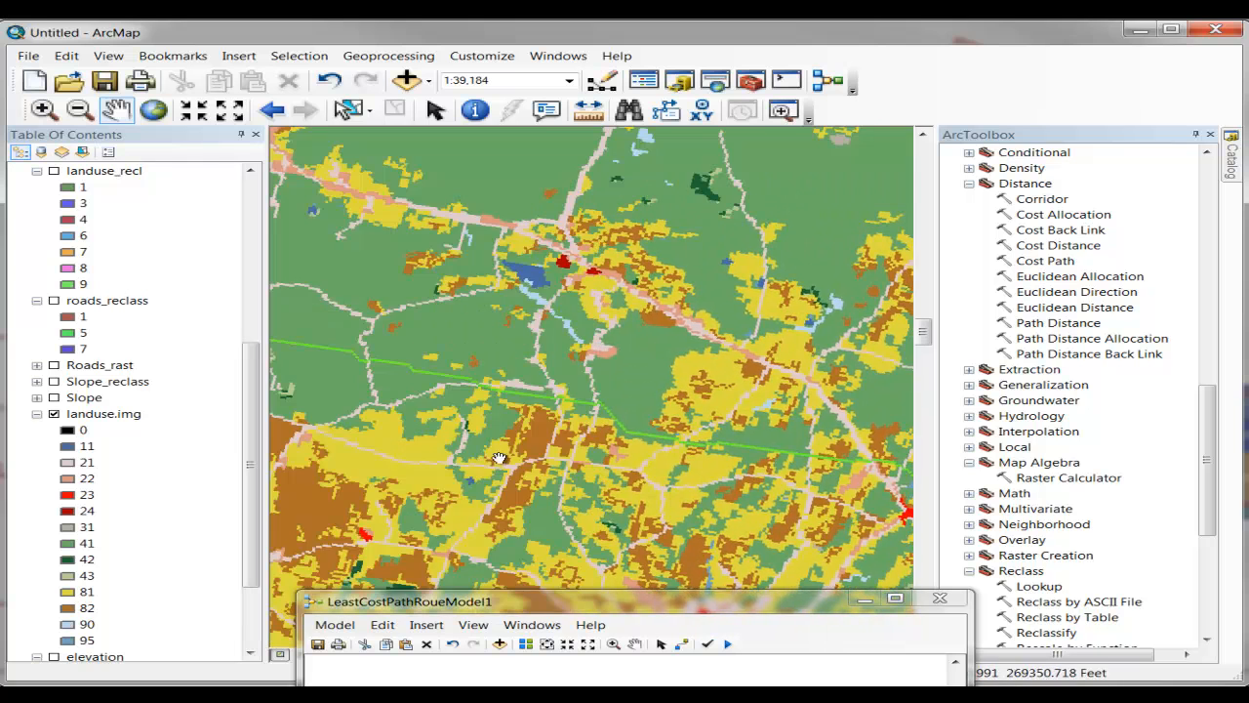
{"action": "left_click_drag", "start_coordinate": [498, 458], "coordinate": [788, 501]}
{"action": "left_click_drag", "start_coordinate": [494, 426], "coordinate": [784, 509]}
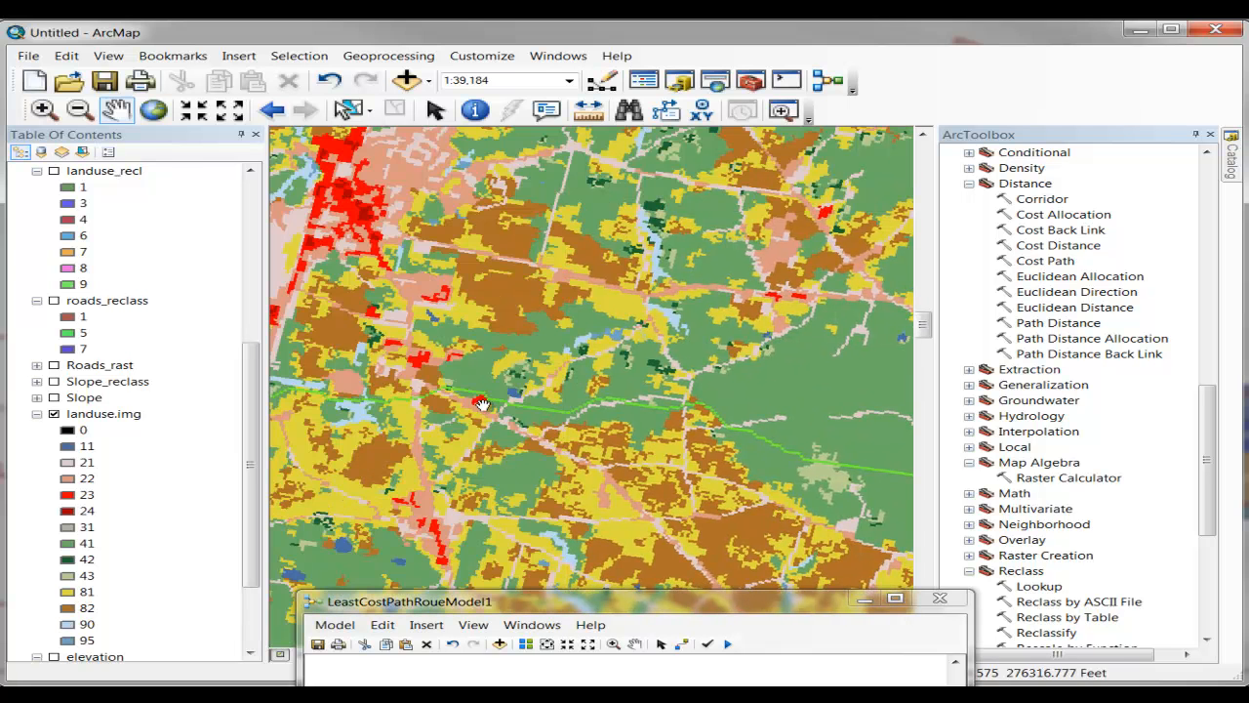
{"action": "left_click_drag", "start_coordinate": [481, 424], "coordinate": [696, 446]}
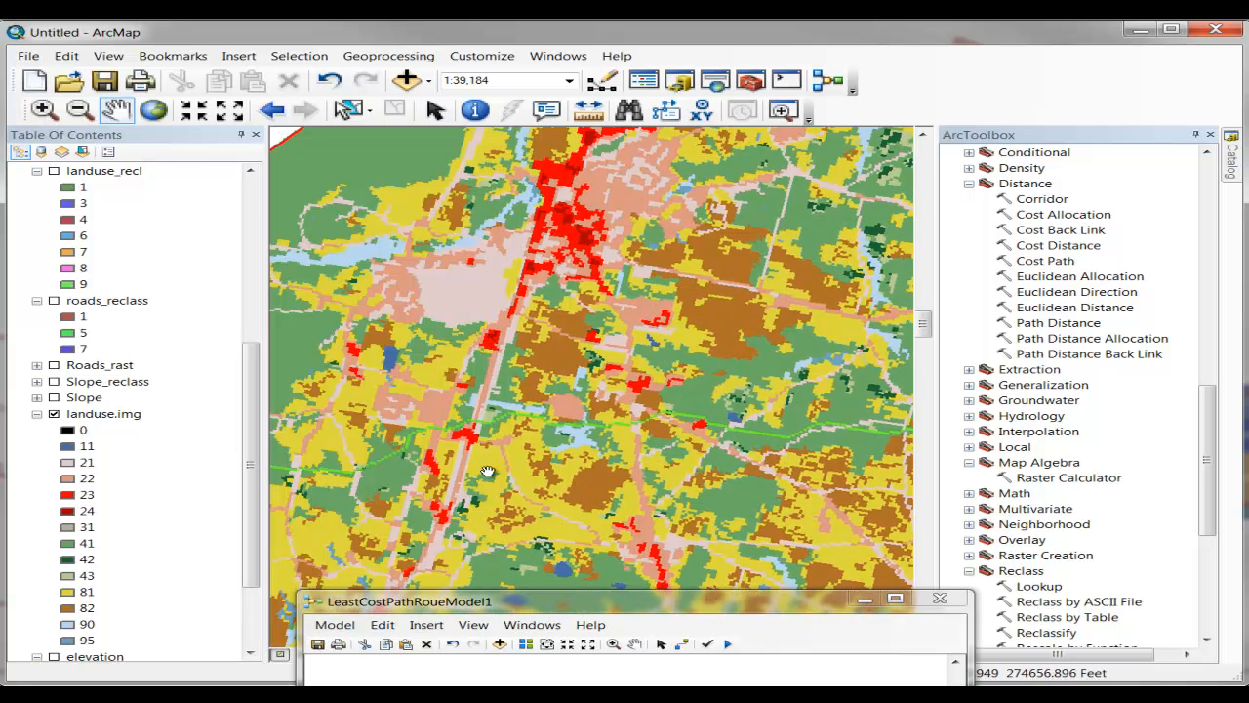
{"action": "left_click_drag", "start_coordinate": [474, 467], "coordinate": [767, 414]}
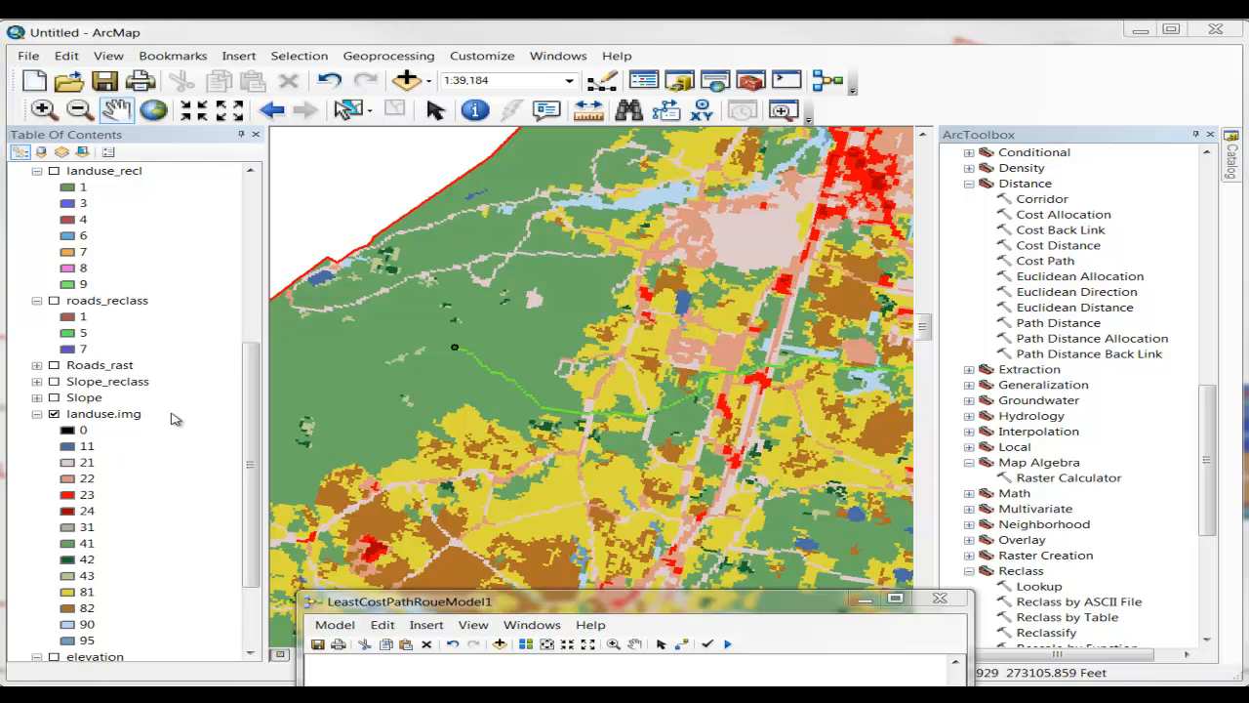
{"action": "left_click_drag", "start_coordinate": [888, 389], "coordinate": [673, 342]}
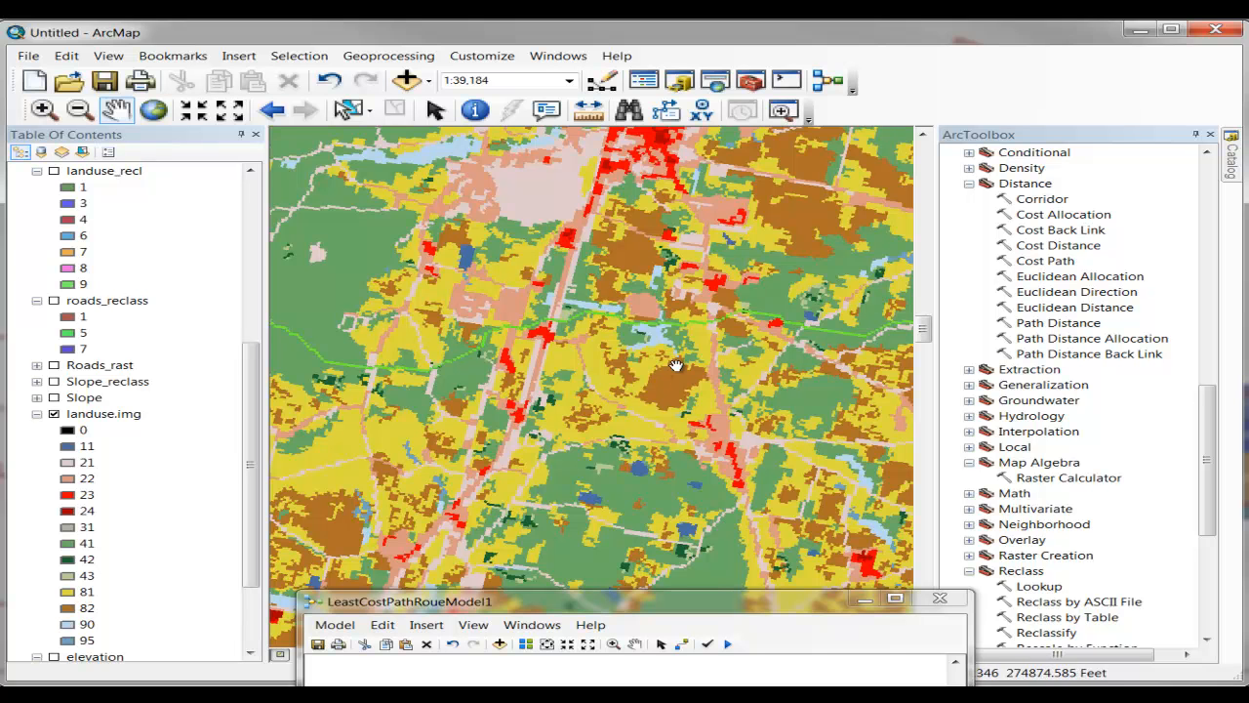
{"action": "left_click_drag", "start_coordinate": [746, 362], "coordinate": [569, 335]}
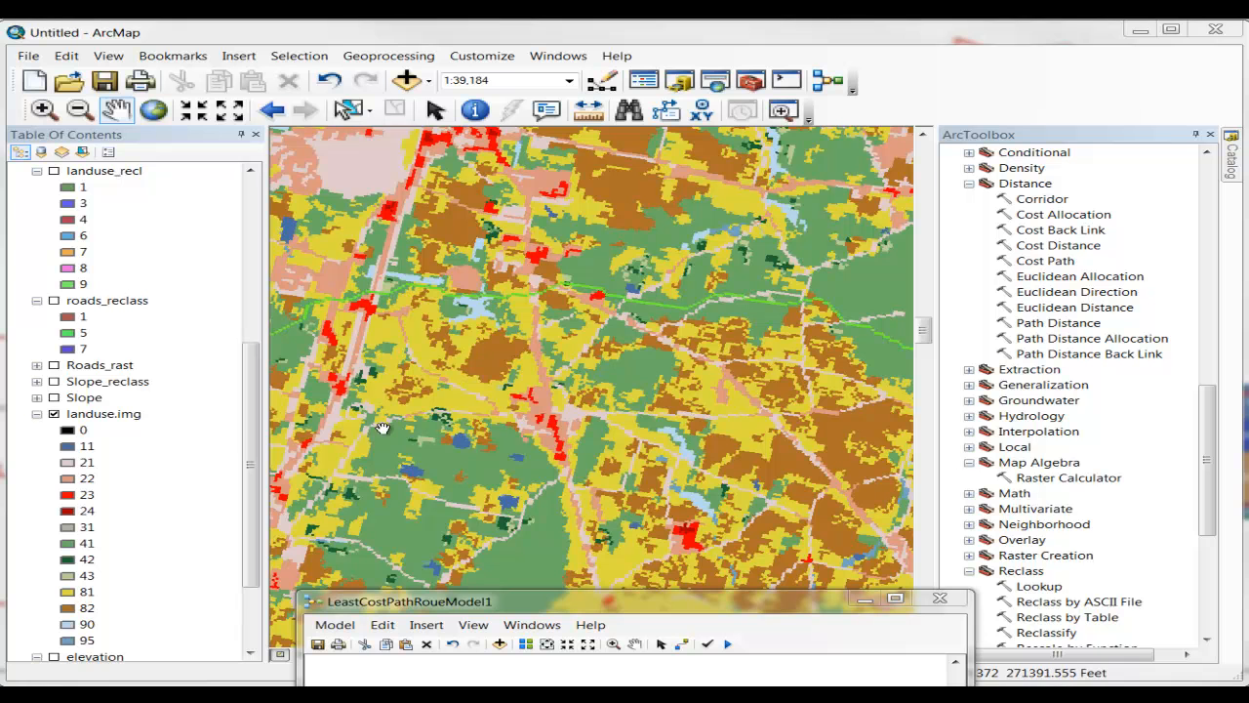
Enlarge the LeastCostPathRoueModel1 window, fit the entire diagram in view, and review the model's run options.
{"action": "left_click_drag", "start_coordinate": [538, 597], "coordinate": [471, 98]}
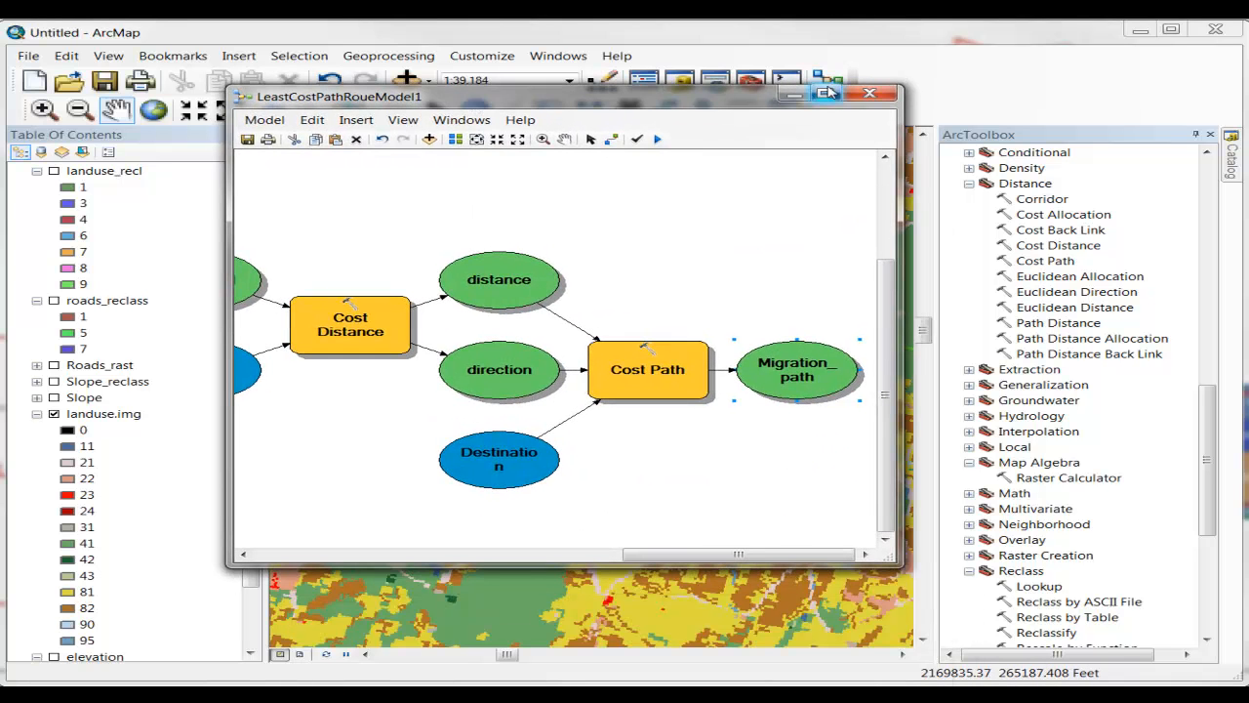
{"action": "left_click_drag", "start_coordinate": [640, 102], "coordinate": [440, 57]}
{"action": "left_click_drag", "start_coordinate": [689, 518], "coordinate": [1213, 673]}
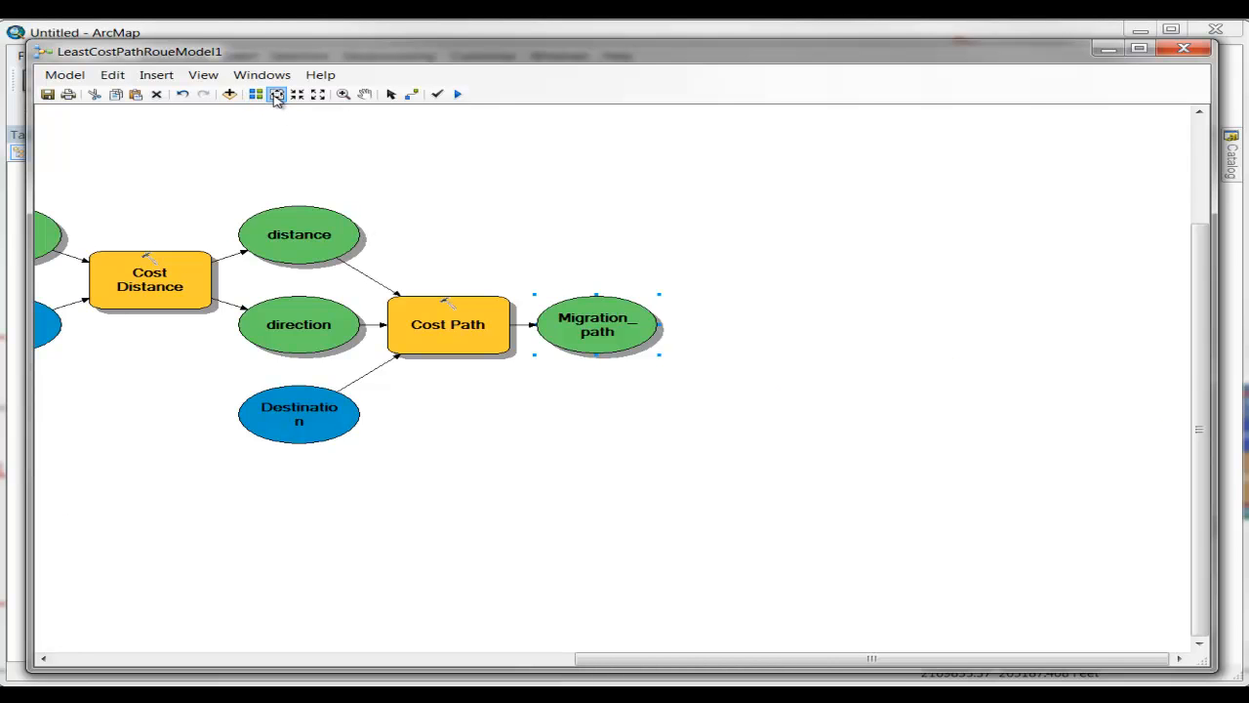
{"action": "left_click", "coordinate": [276, 95]}
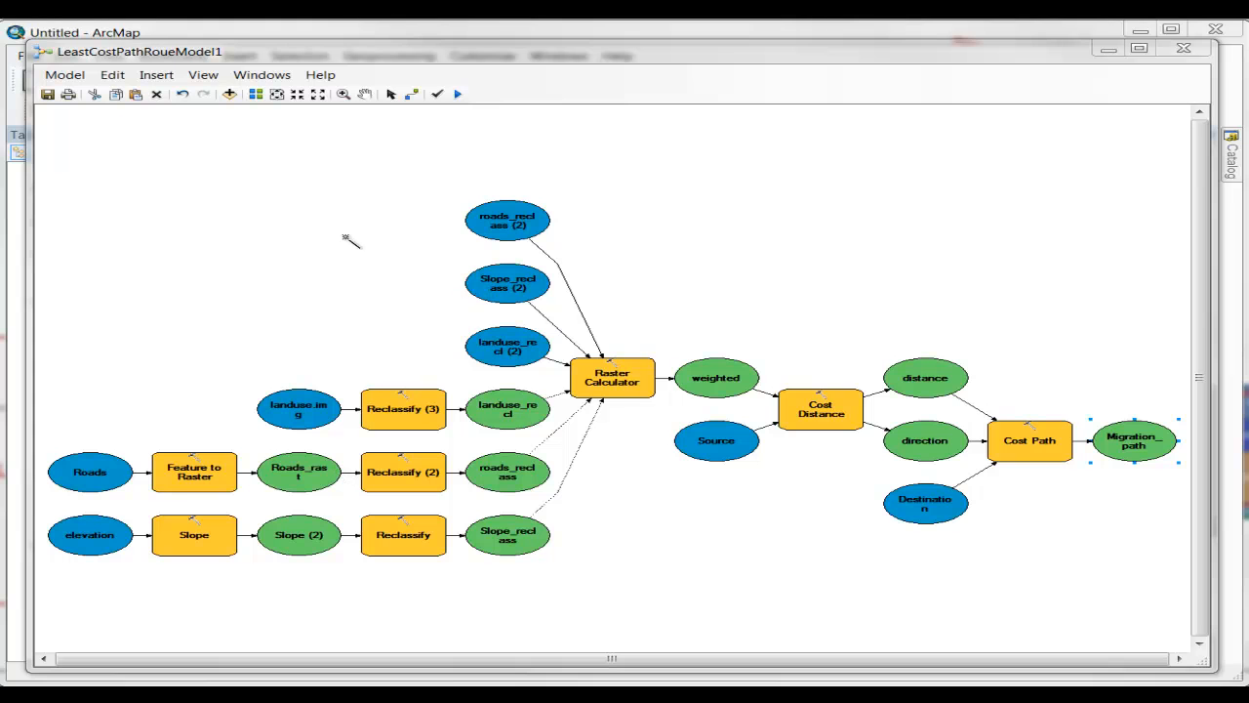
{"action": "left_click", "coordinate": [69, 78]}
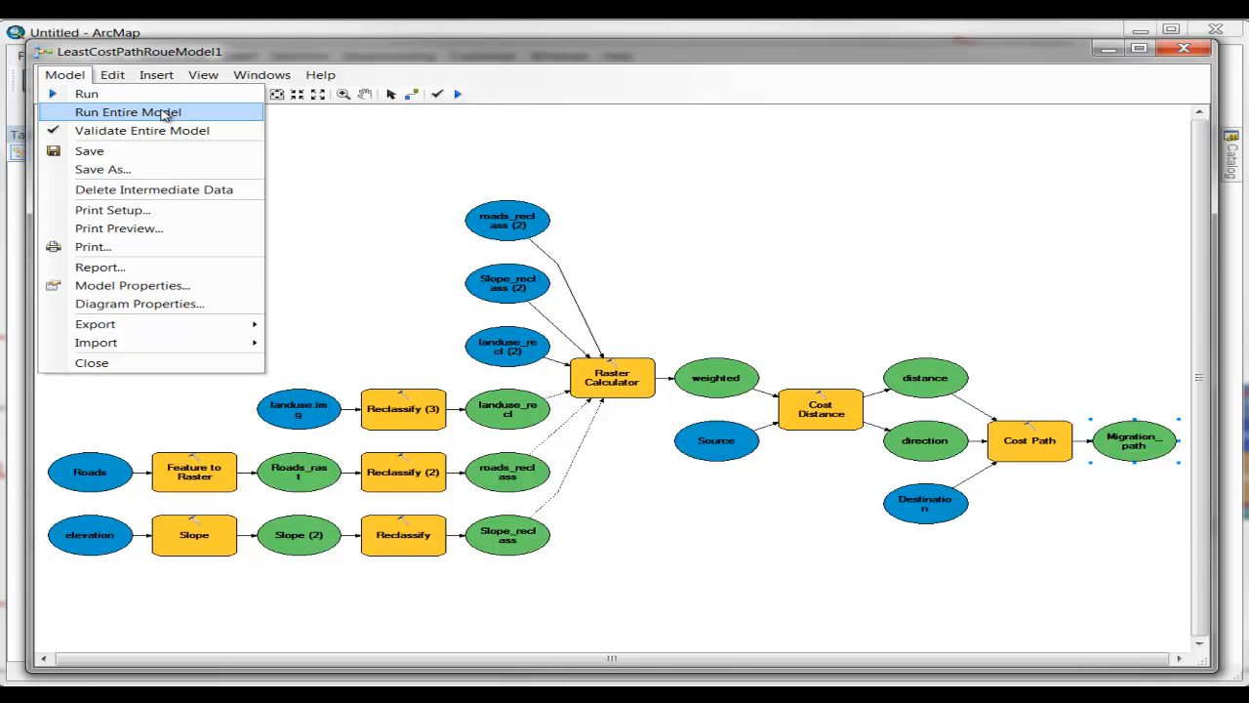
{"action": "left_click", "coordinate": [251, 54]}
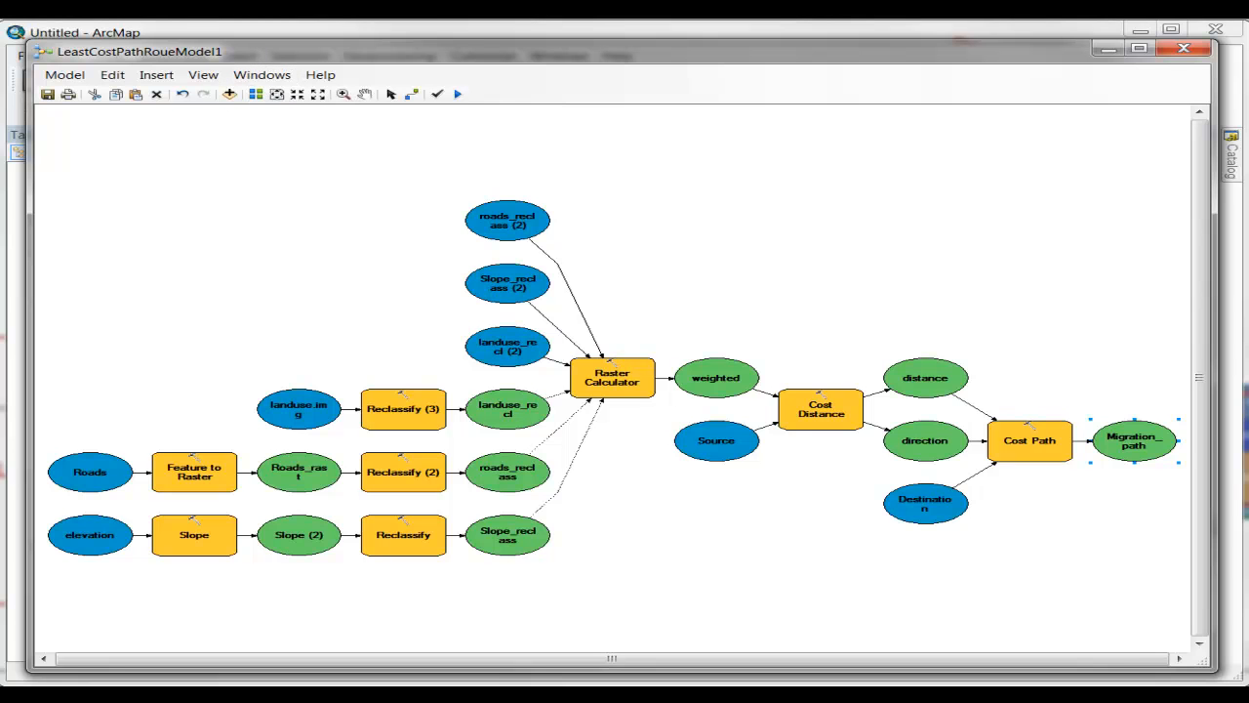